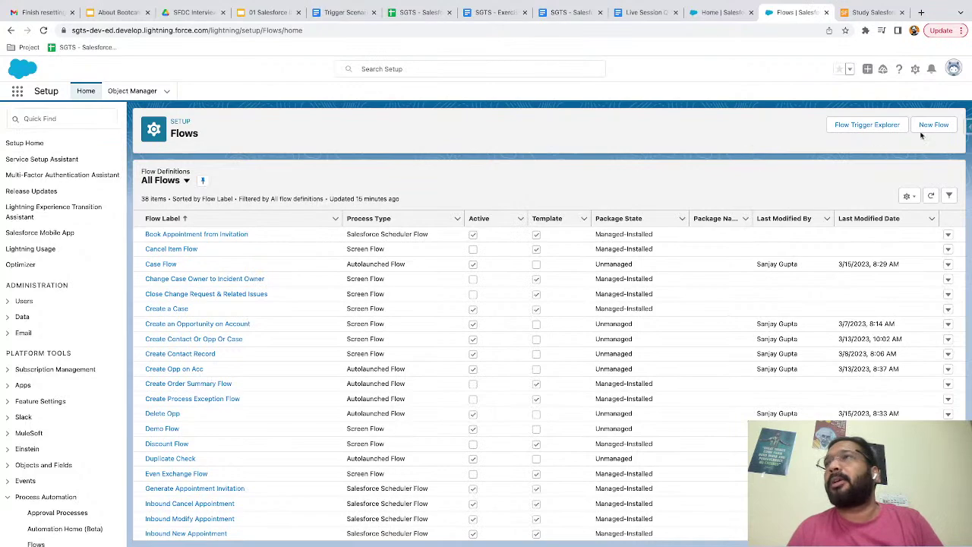
- Create a new Schedule-Triggered Flow
scroll(838, 171, "up", 5)
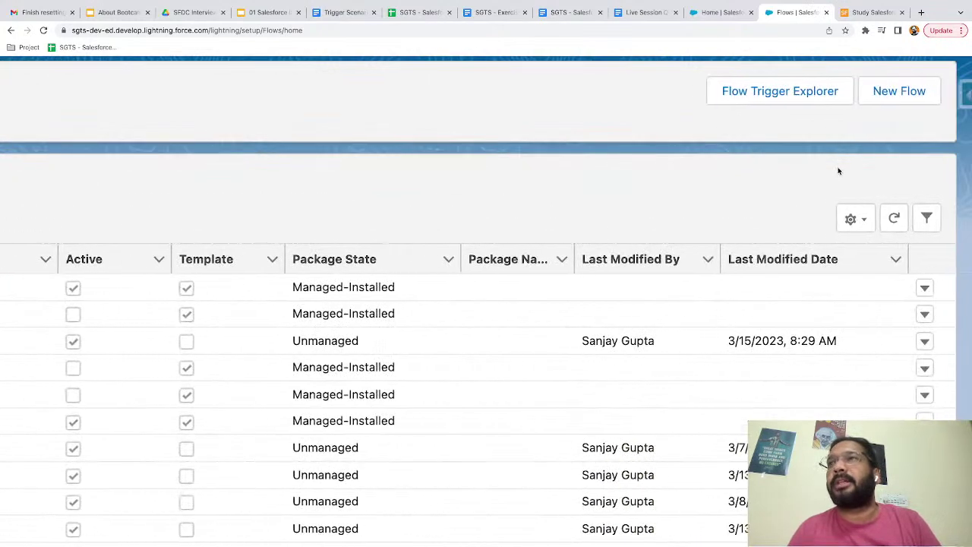
left_click(905, 89)
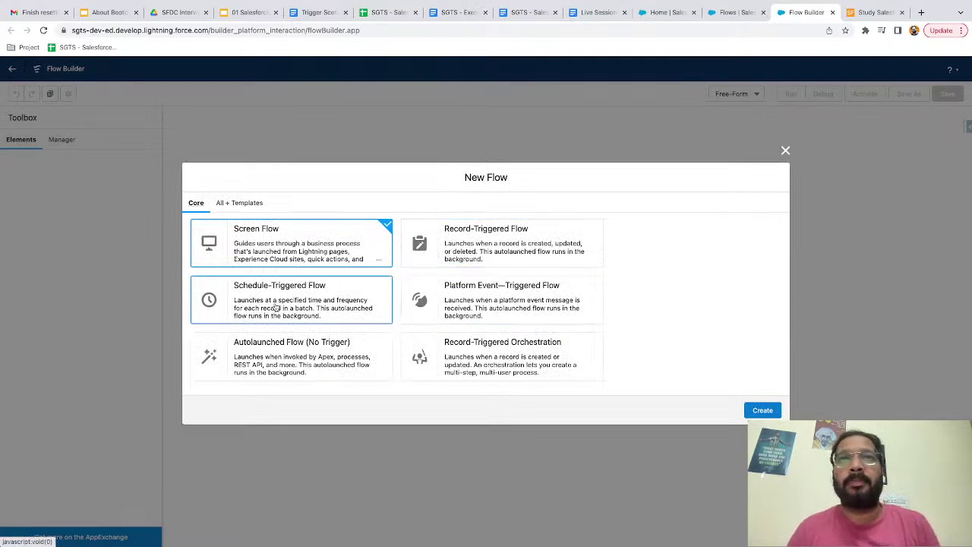
left_click(249, 309)
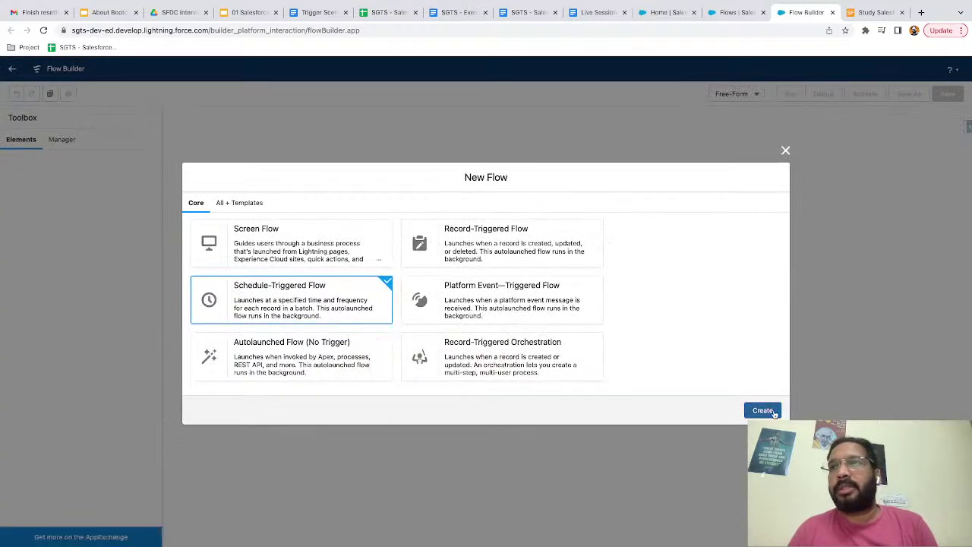
left_click(763, 410)
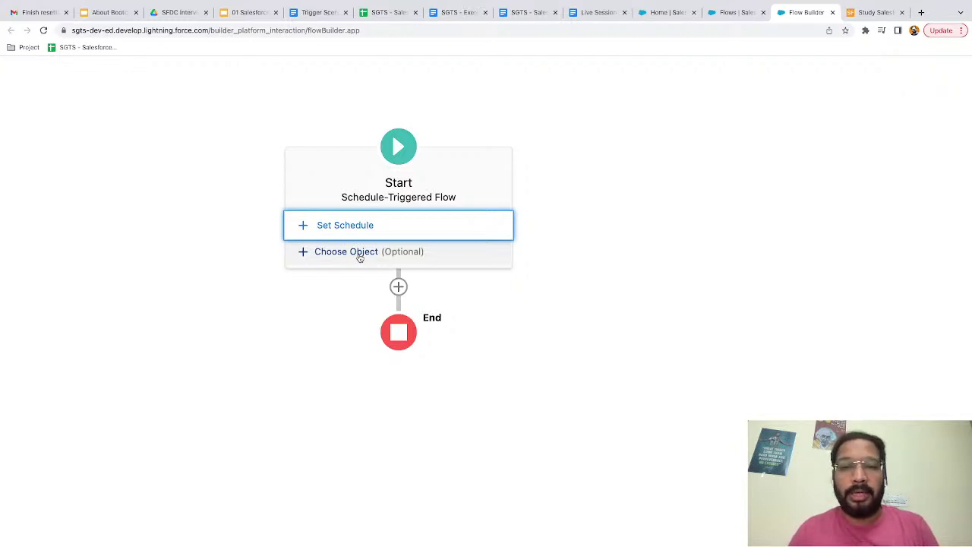
- Open the schedule settings of the flow's Start element
left_click(329, 226)
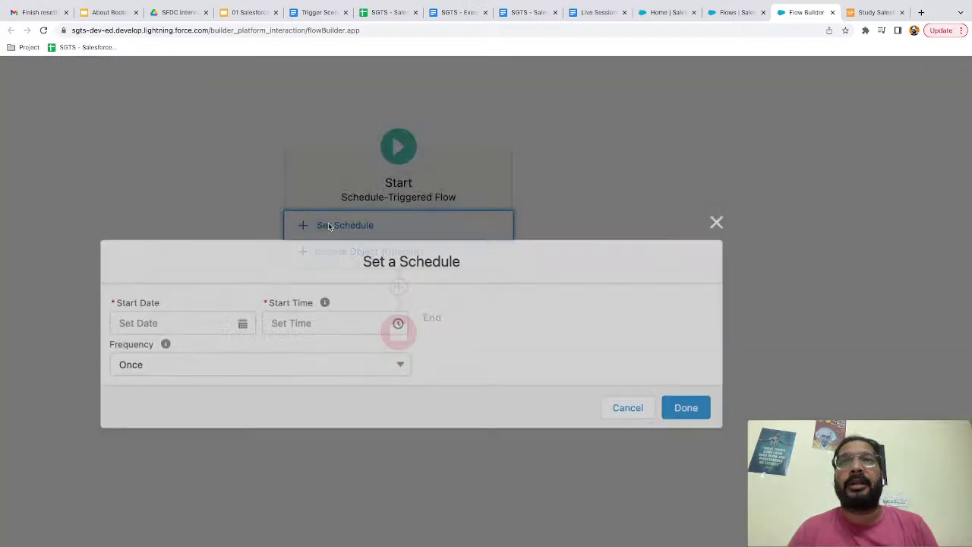
scroll(354, 285, "down", 2)
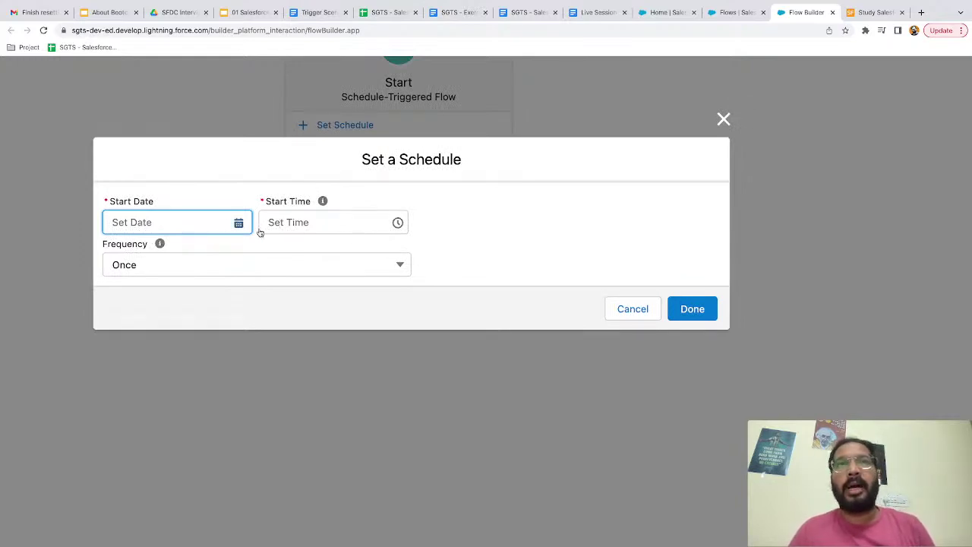
left_click(445, 244)
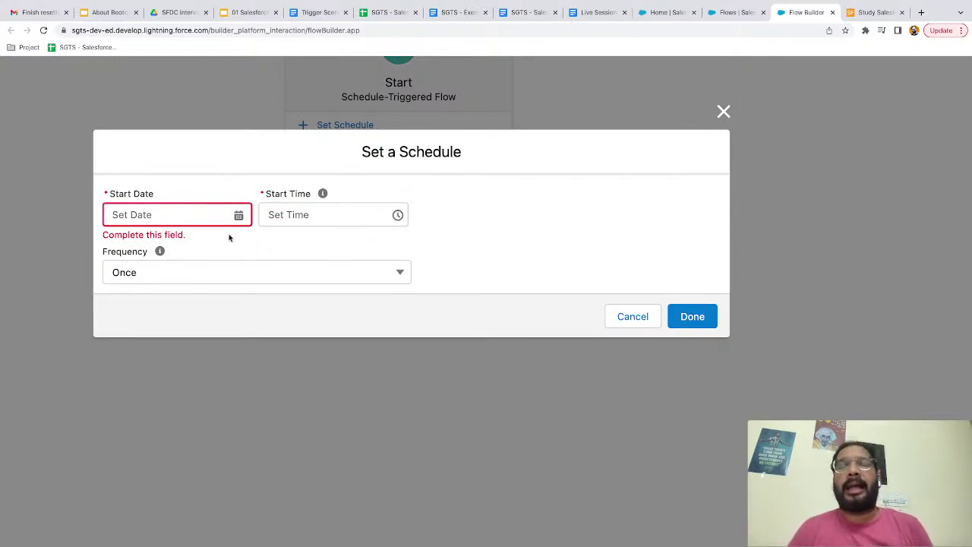
- Switch to the Recruitment app and open the Business Analyst position record
left_click(726, 16)
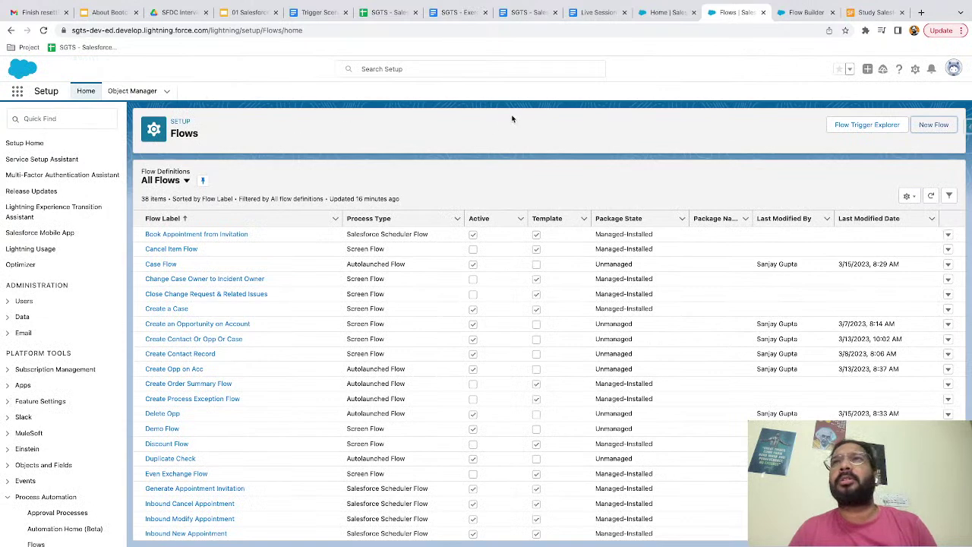
left_click(660, 14)
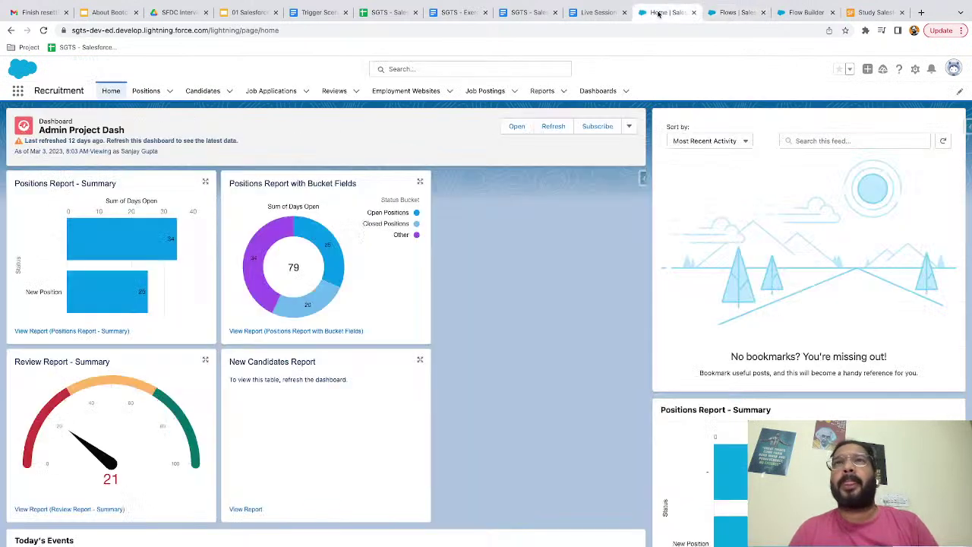
left_click(144, 92)
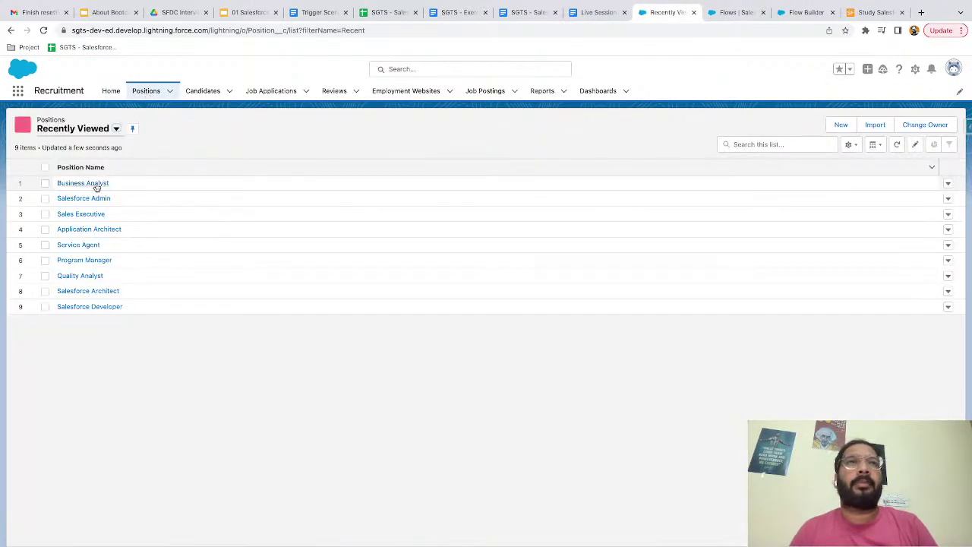
left_click(96, 184)
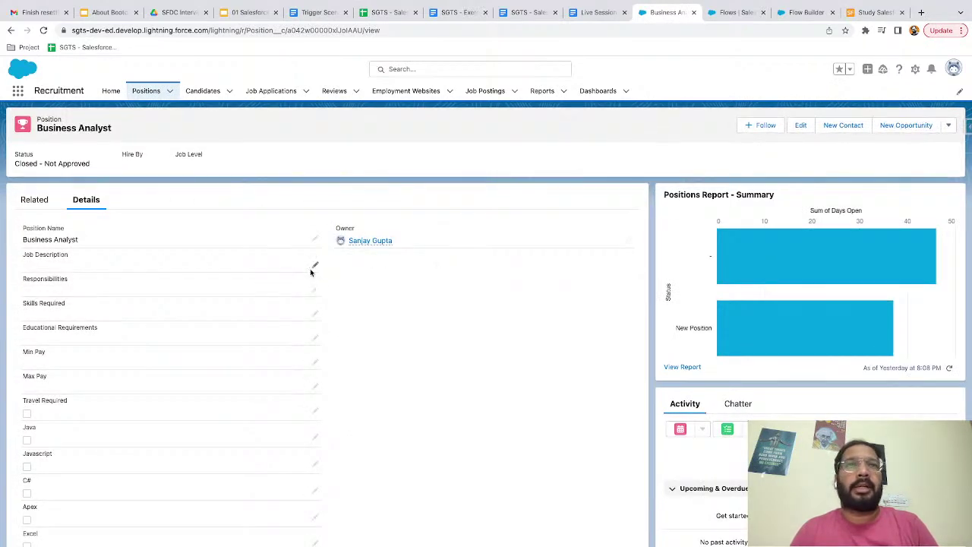
- Set the Business Analyst position's Job Description to "test" and save the record
left_click(315, 267)
type("test")
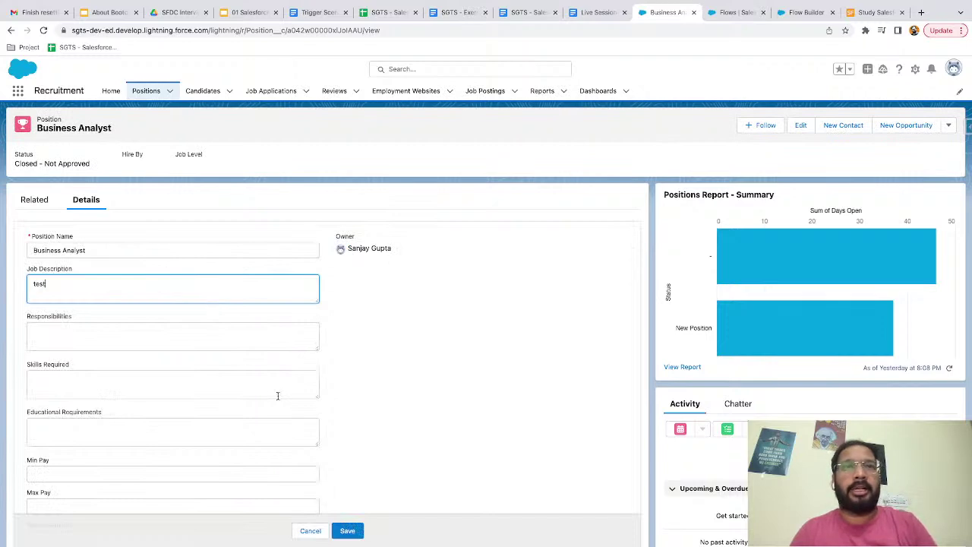
scroll(288, 410, "down", 3)
left_click(347, 530)
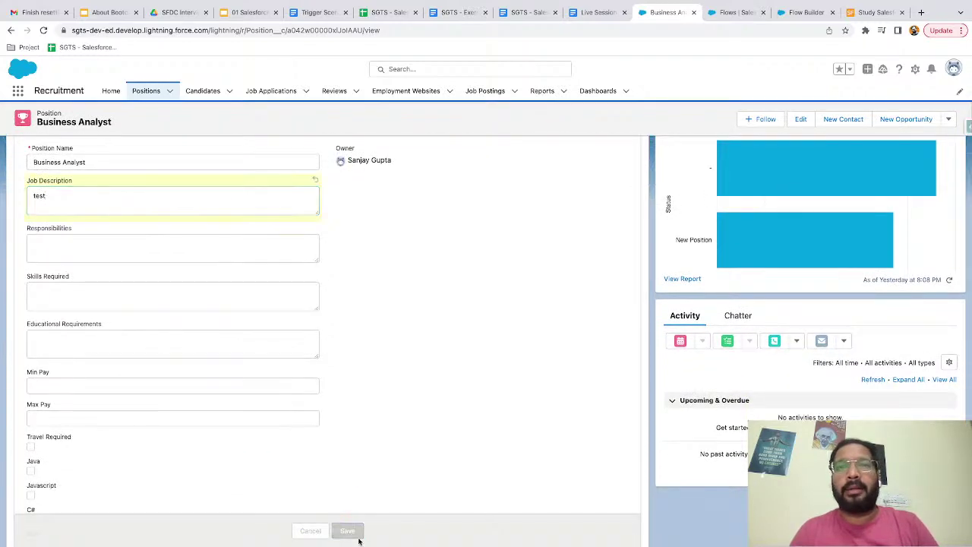
- Check the Last Modified By date and time at the end of the position record's details
scroll(297, 413, "down", 5)
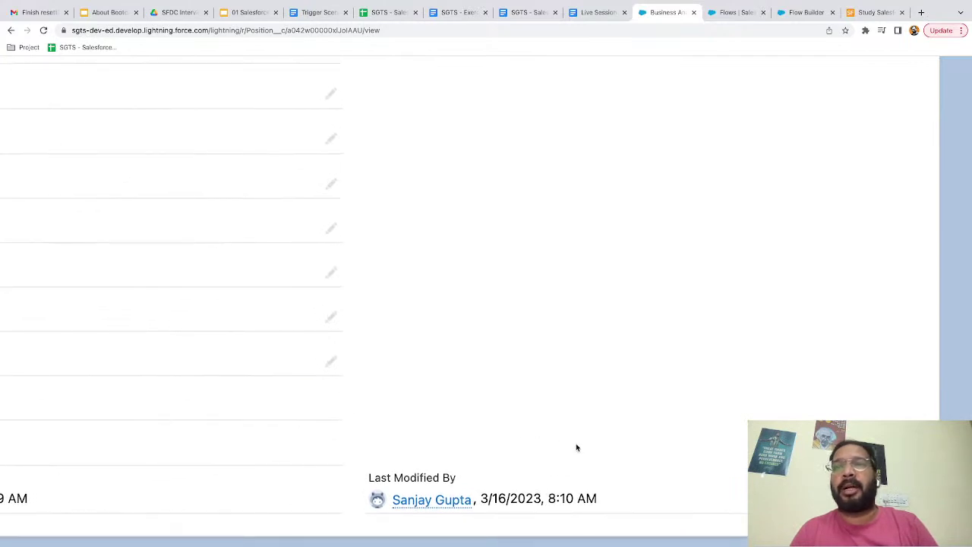
scroll(564, 451, "right", 5)
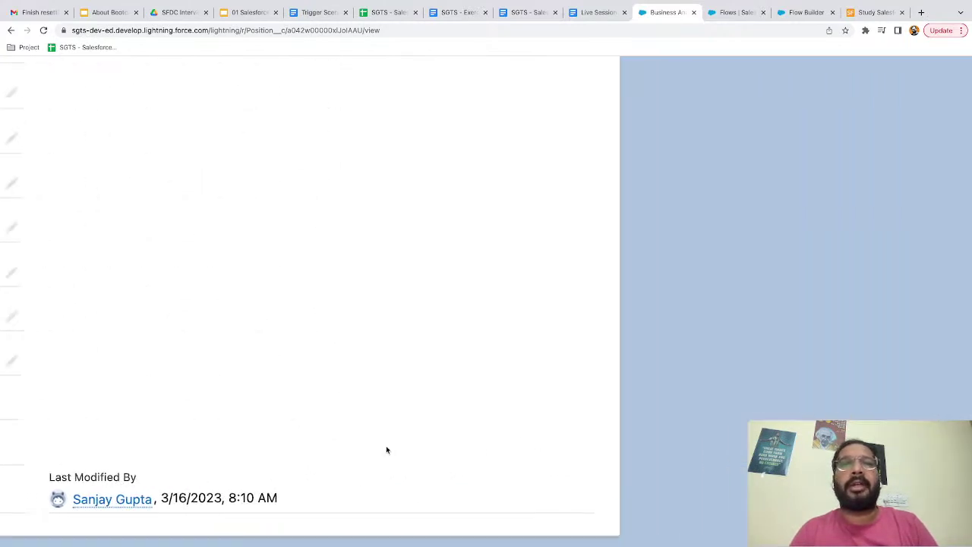
scroll(387, 450, "left", 1)
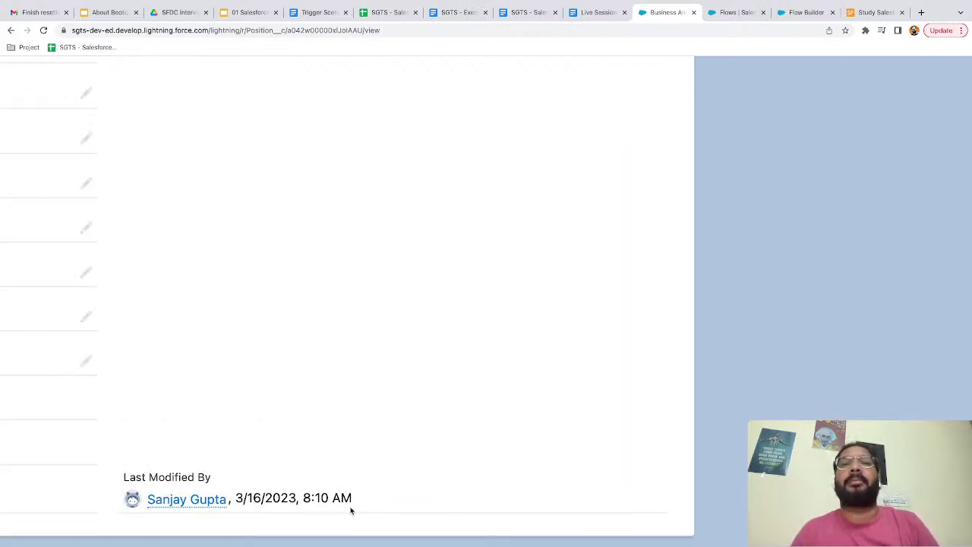
- Return to Flow Builder and set the schedule's start date to Mar 16, 2023
left_click(718, 15)
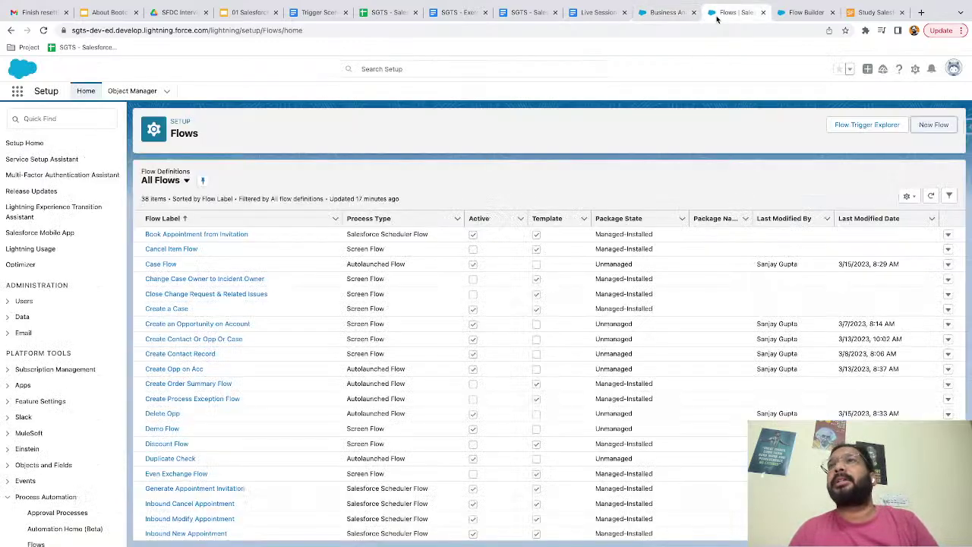
left_click(790, 18)
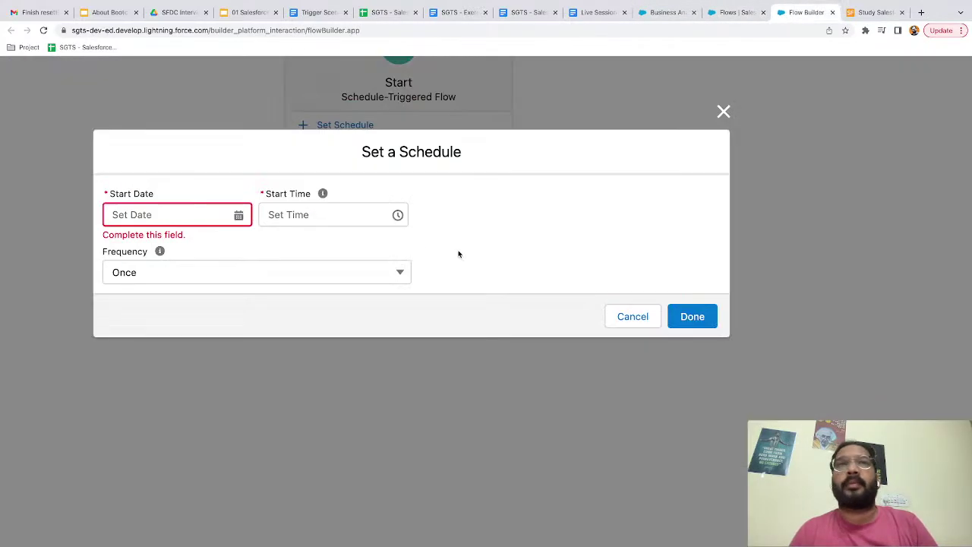
left_click(239, 219)
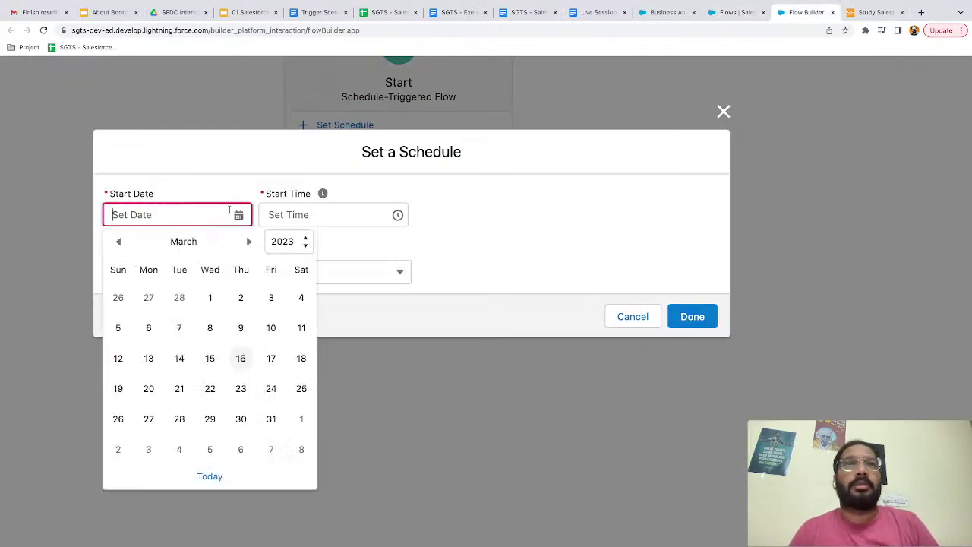
left_click(239, 358)
- Set the schedule's start time to 8:20 AM
left_click(282, 215)
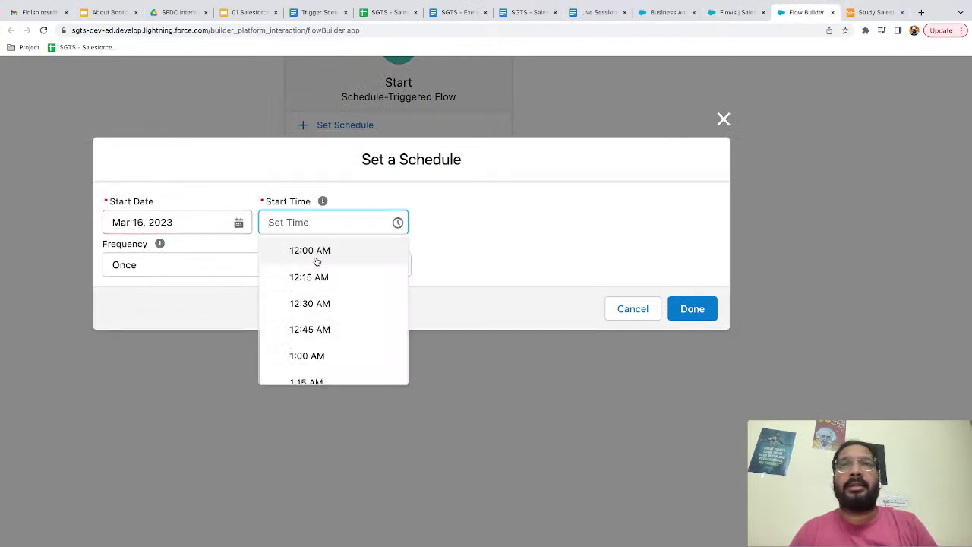
scroll(330, 282, "down", 3)
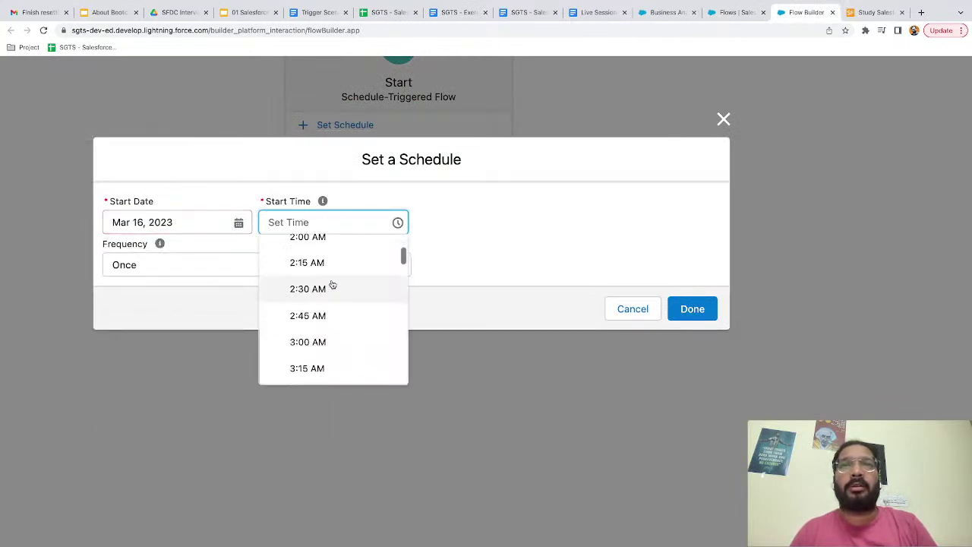
scroll(332, 284, "up", 2)
scroll(332, 284, "down", 6)
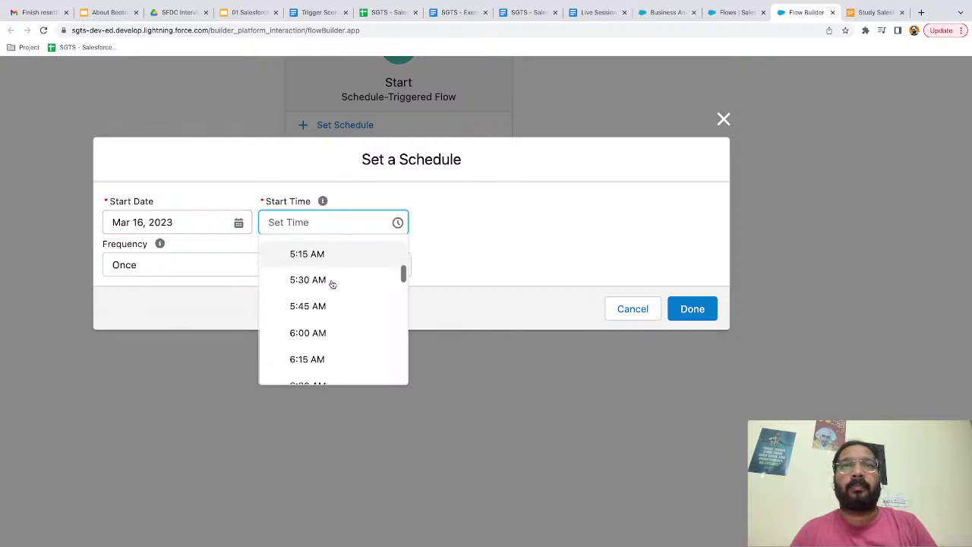
scroll(332, 284, "down", 4)
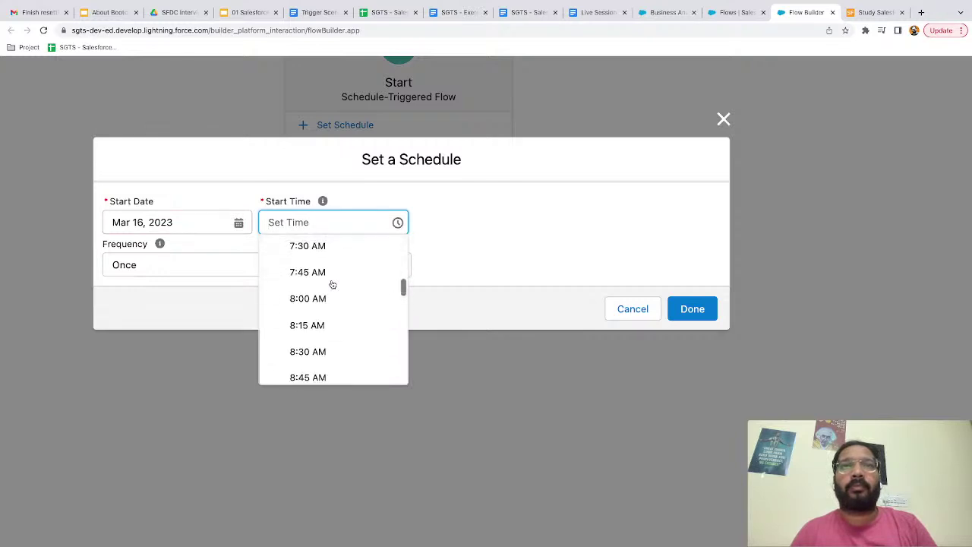
left_click(312, 329)
left_click(288, 221)
key("BackSpace")
key("BackSpace")
type("2")
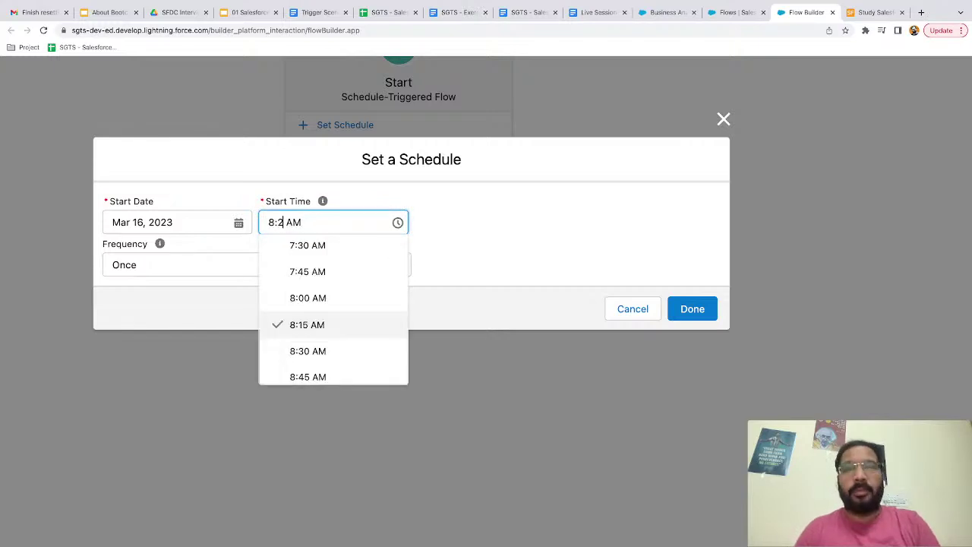
type("0")
left_click(486, 229)
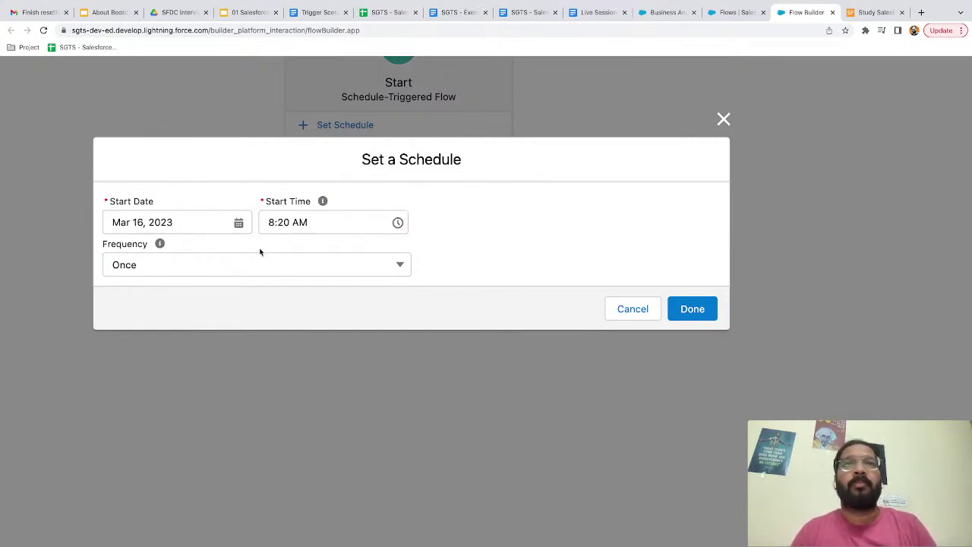
- Set the schedule's frequency to Weekly and accept the schedule settings
left_click(195, 272)
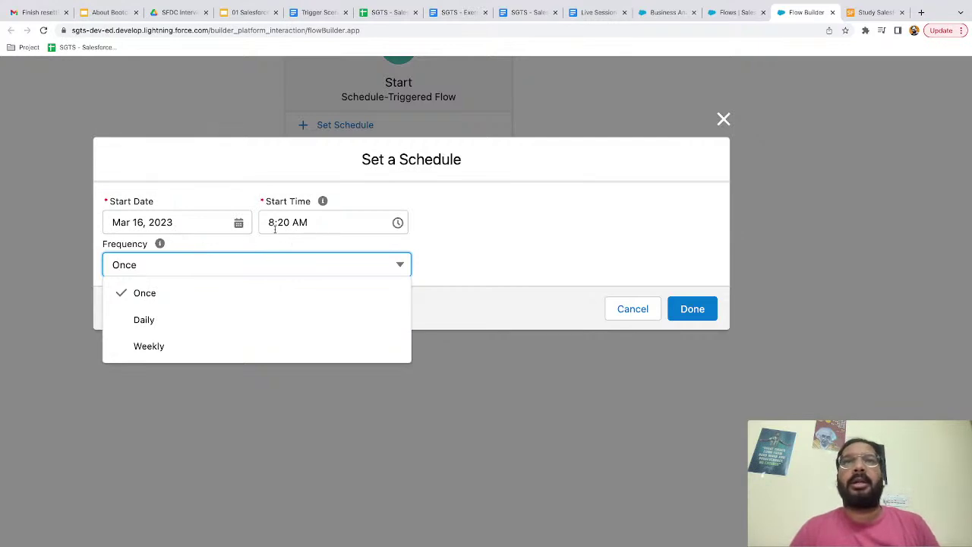
left_click(150, 346)
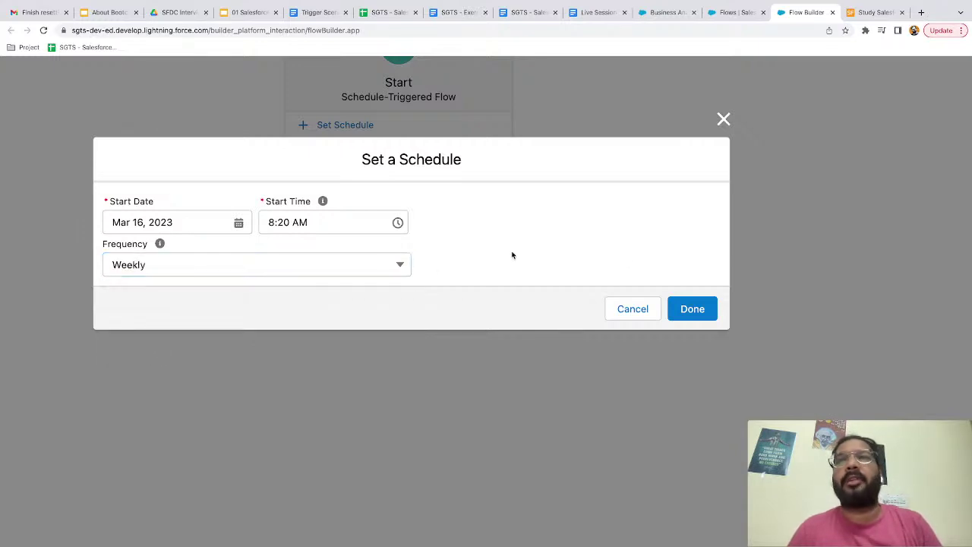
left_click(692, 308)
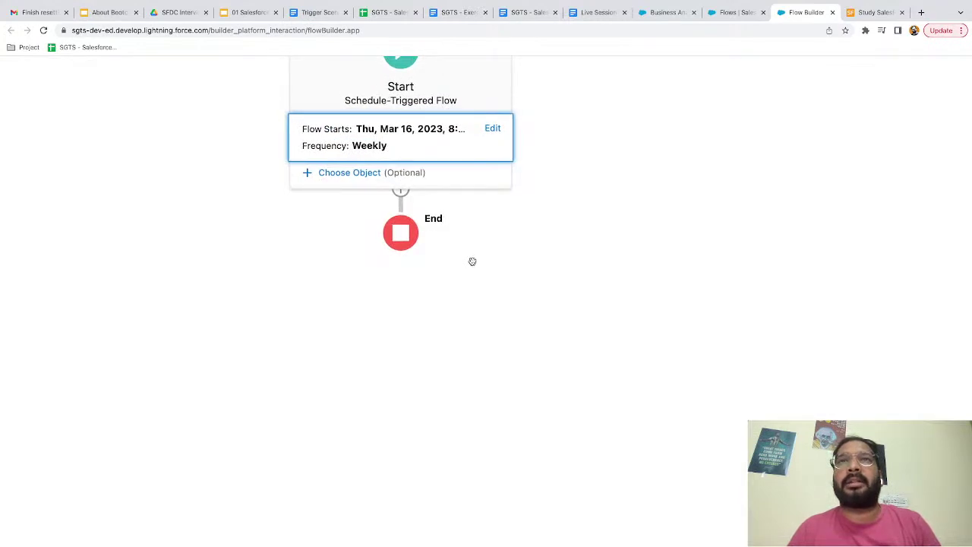
- Choose Lead as the object whose records the scheduled flow runs for
left_click(539, 239)
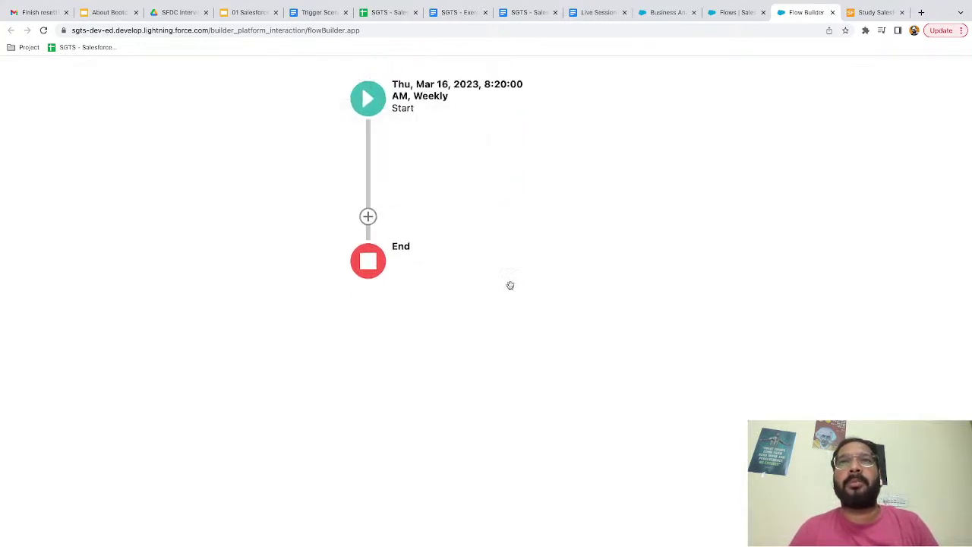
left_click(368, 143)
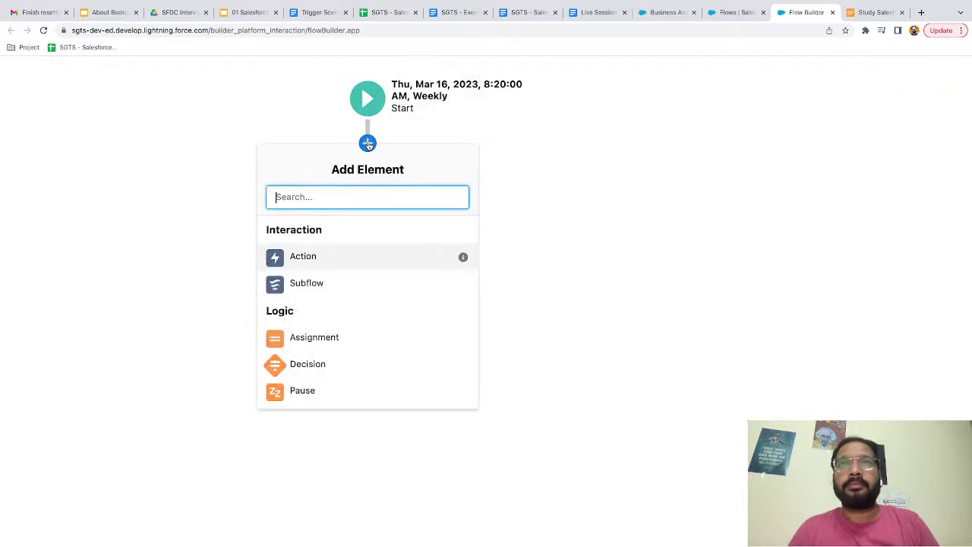
left_click(367, 100)
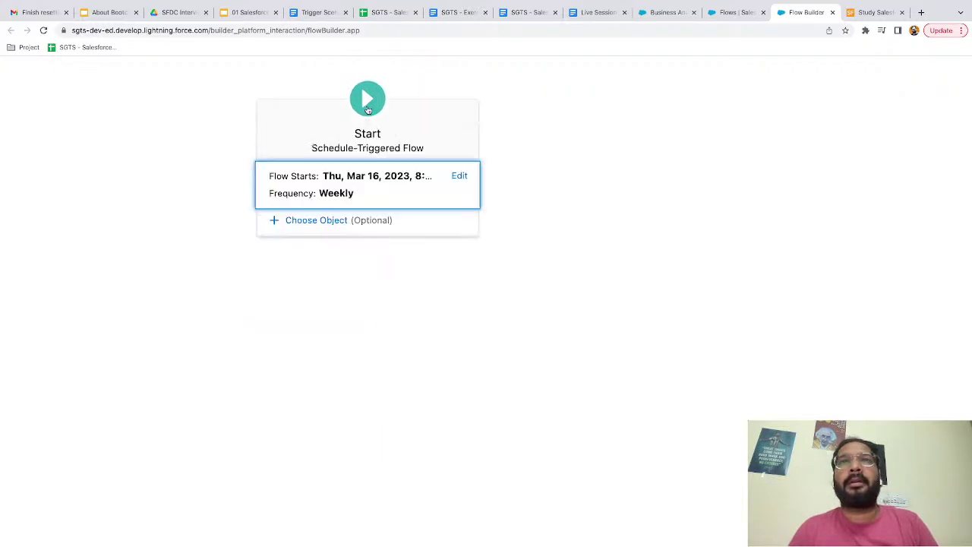
left_click(316, 220)
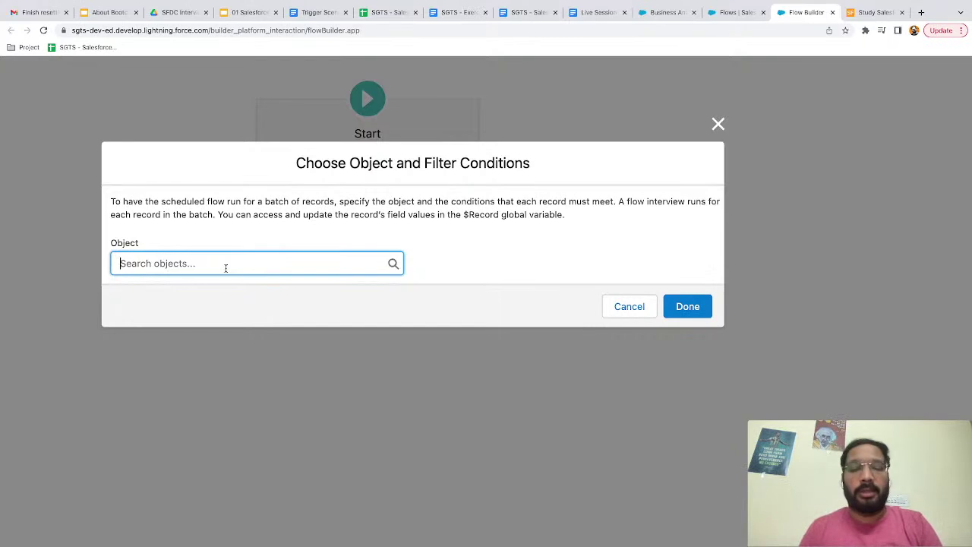
type("lead")
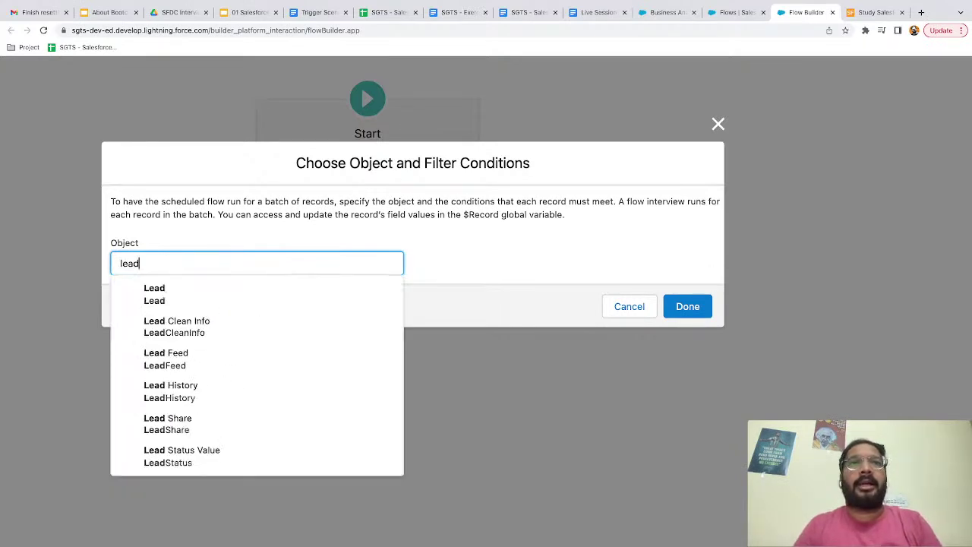
left_click(198, 297)
- Choose Lead as the flow's object, filter it to records whose LeadSource equals Web, and accept the conditions
left_click(212, 295)
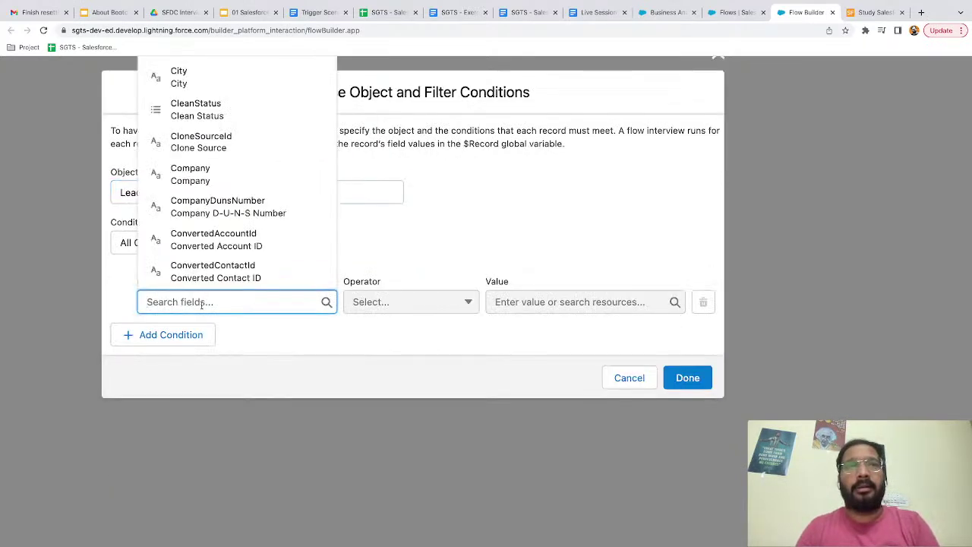
type("lead")
left_click(211, 275)
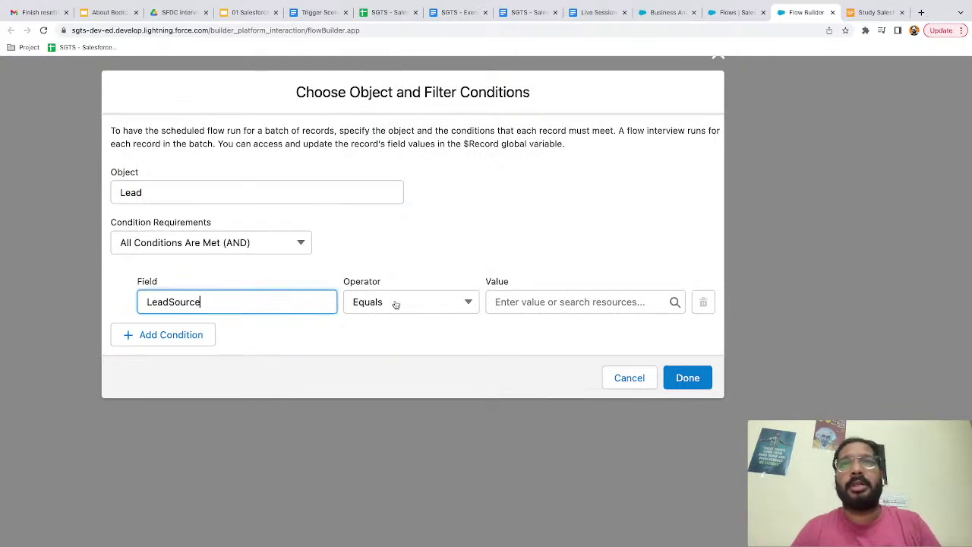
left_click(602, 301)
type("web")
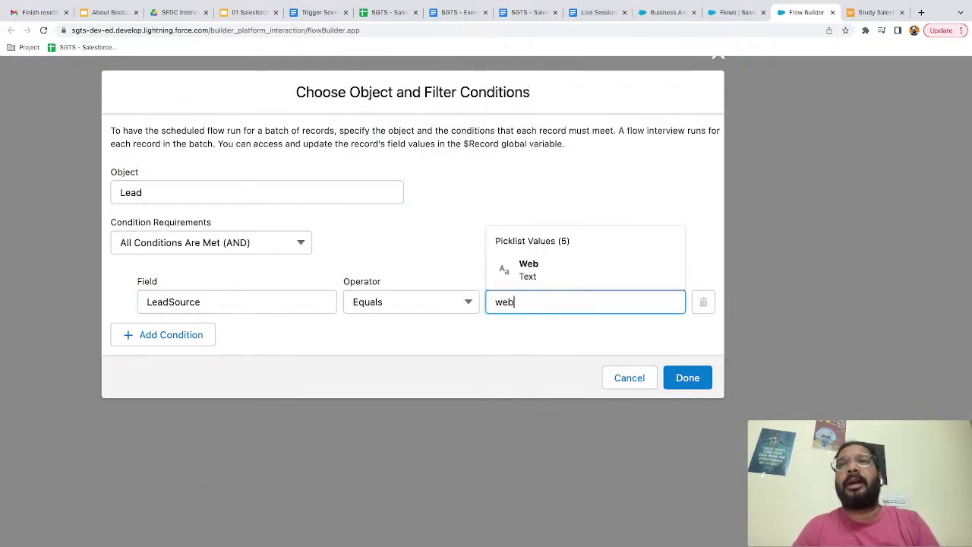
left_click(525, 263)
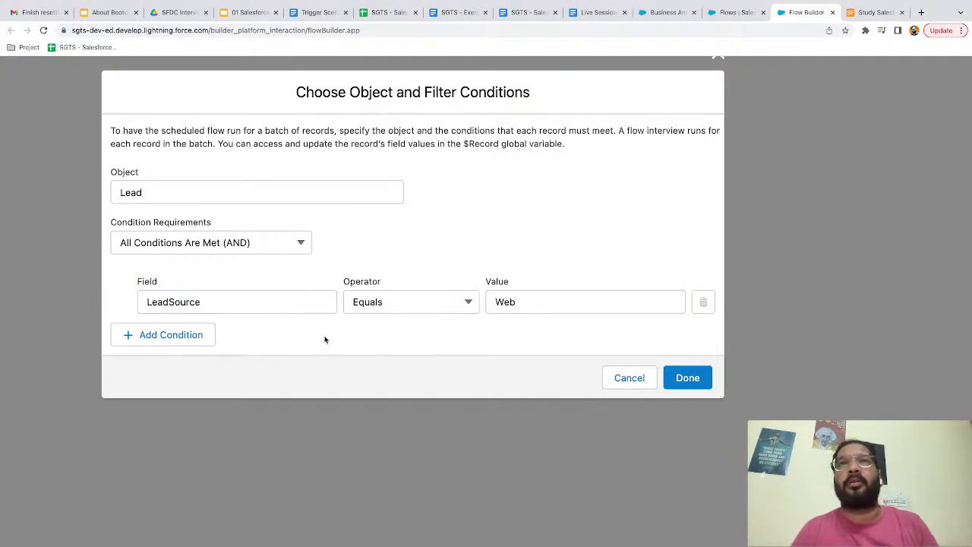
left_click(684, 376)
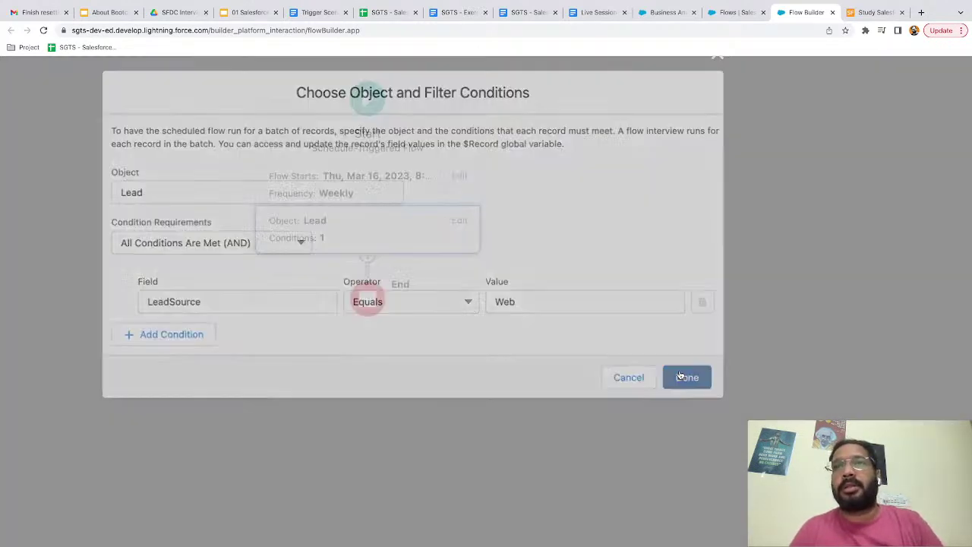
left_click(594, 256)
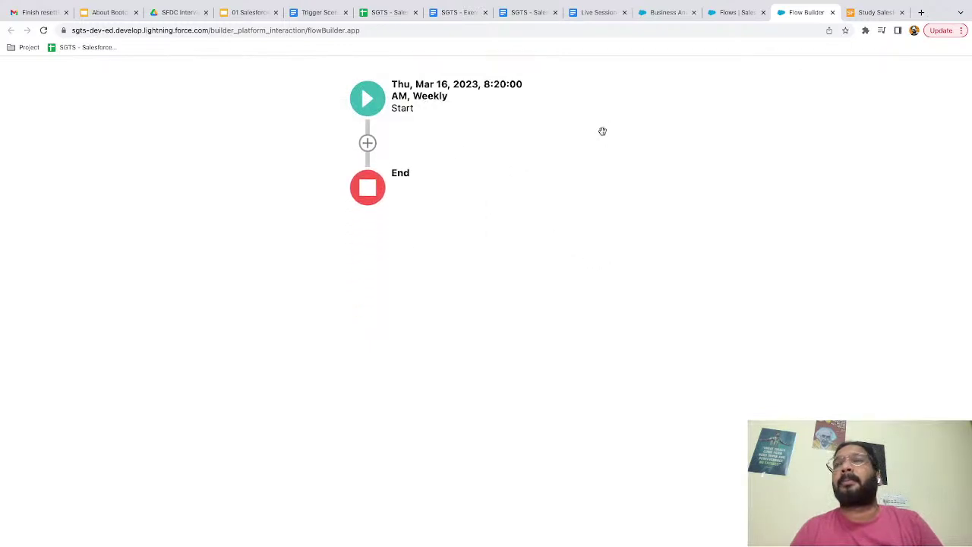
- Add an Update Records element between Start and End, labelled "Update Leads"
left_click(367, 144)
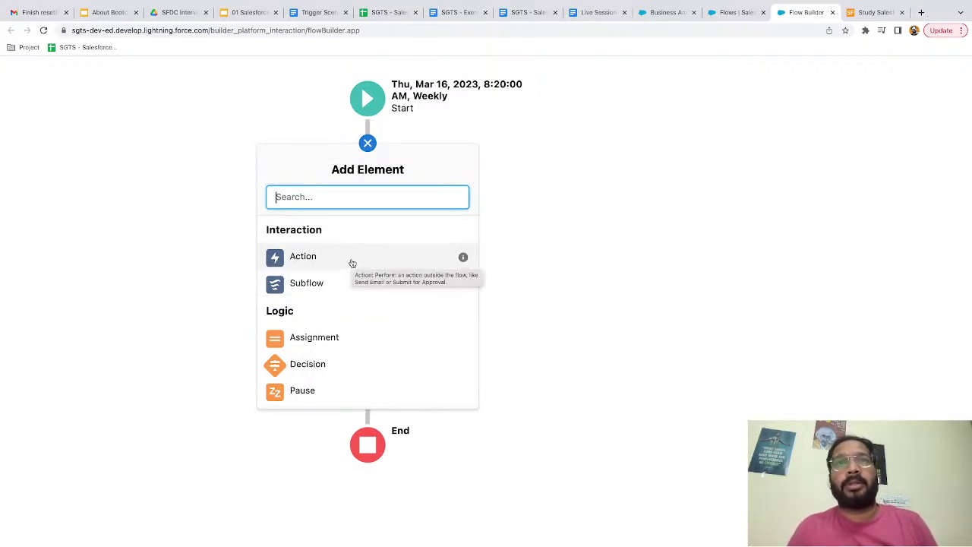
scroll(342, 293, "down", 3)
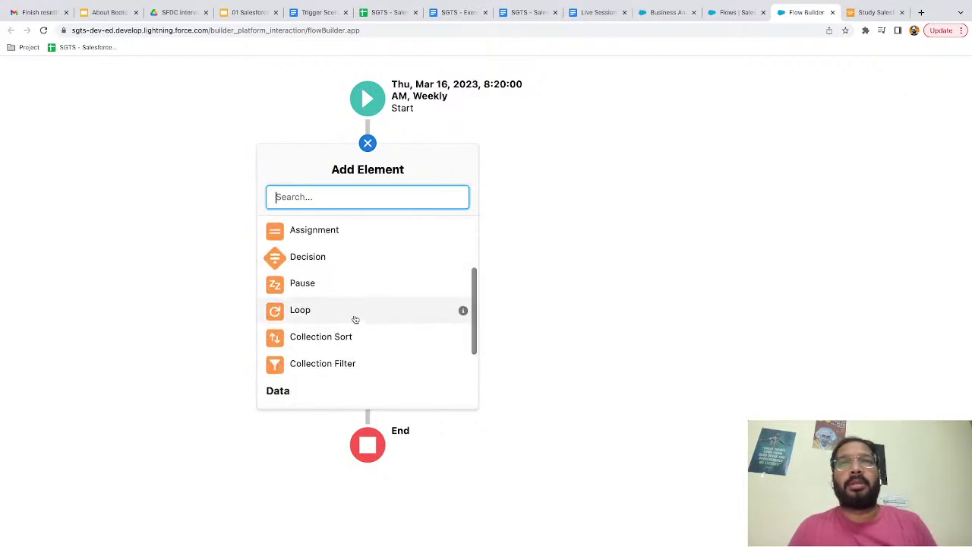
scroll(355, 334, "down", 3)
scroll(357, 331, "down", 2)
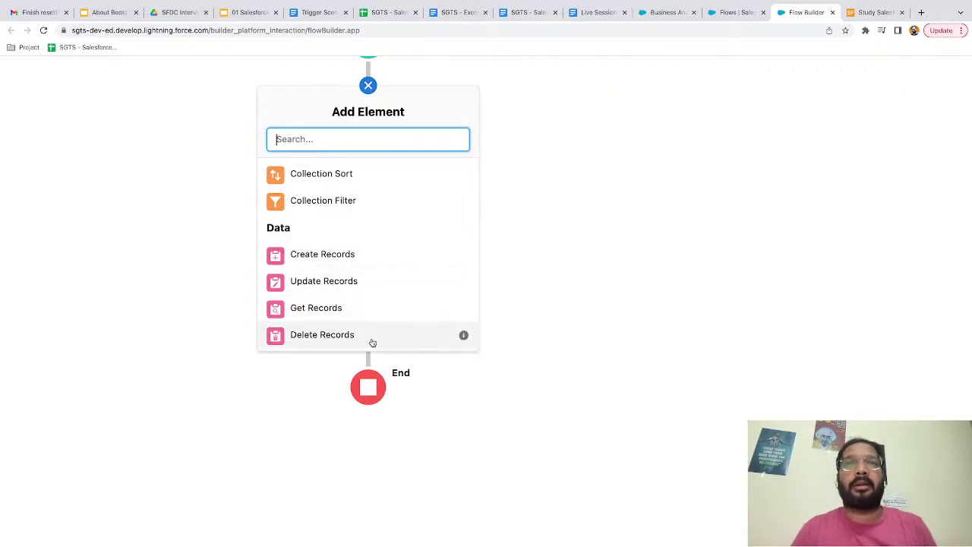
left_click(344, 286)
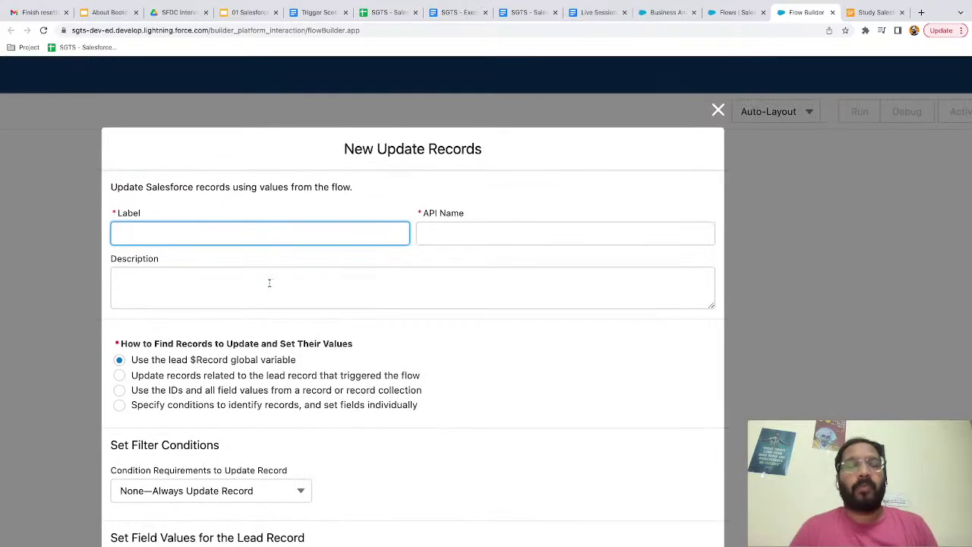
type("Update Led")
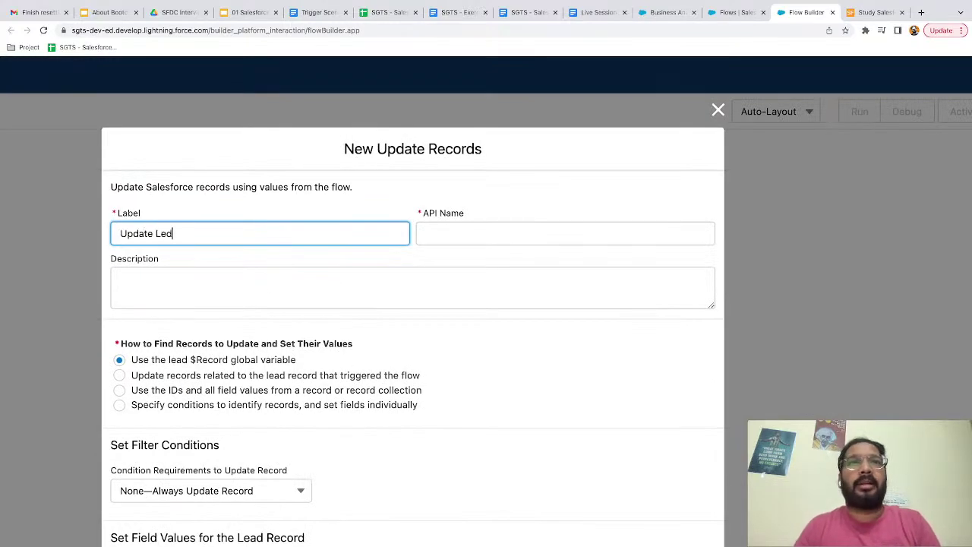
key("BackSpace")
type("ads")
scroll(312, 361, "down", 5)
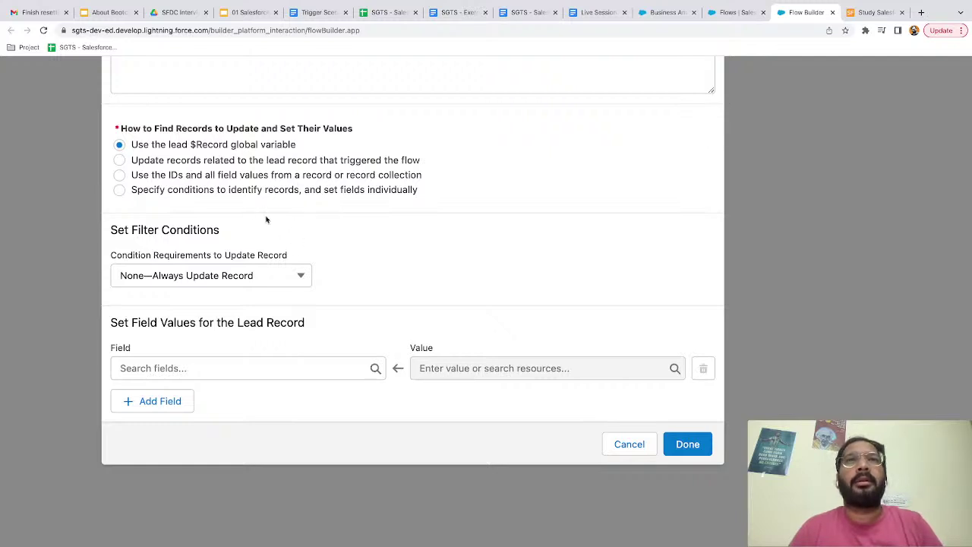
left_click(188, 190)
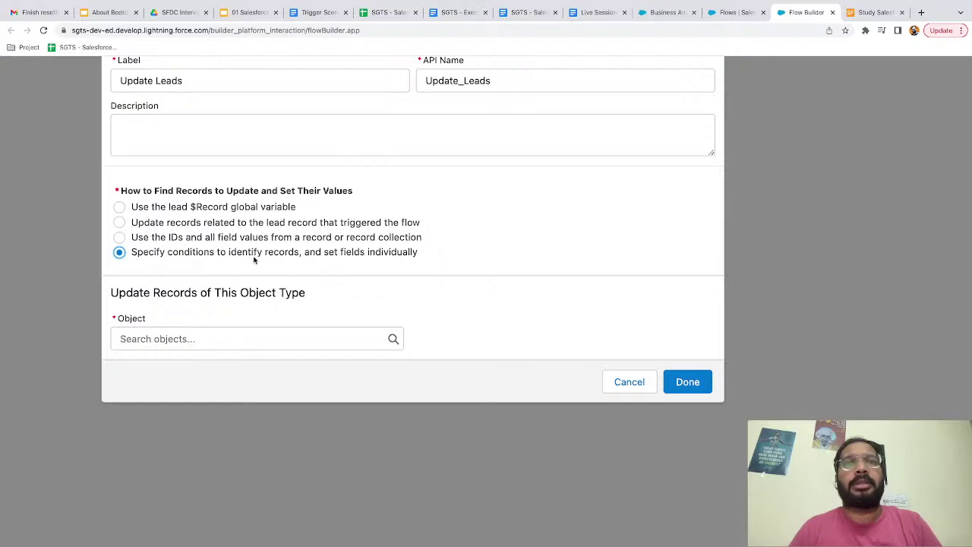
left_click(210, 342)
type("leads")
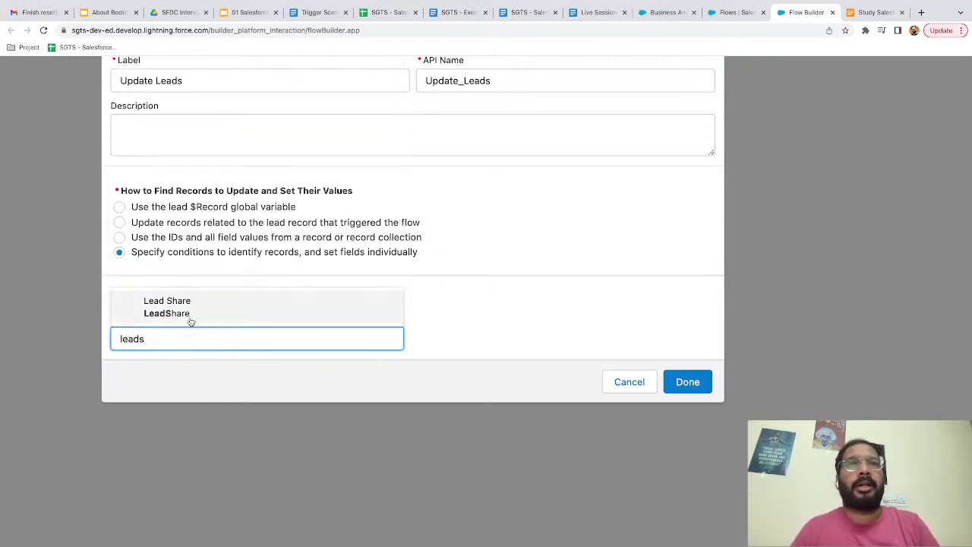
key("BackSpace")
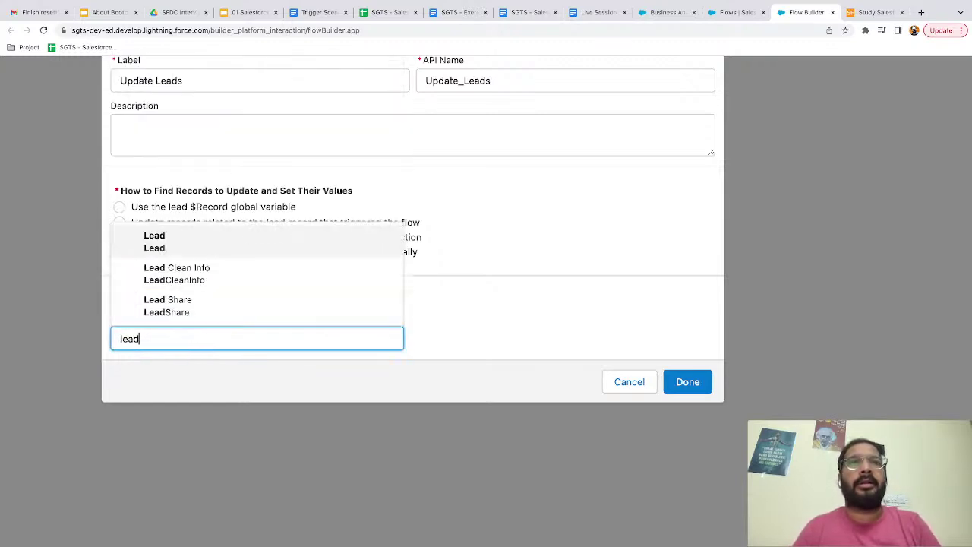
left_click(190, 247)
left_click(322, 313)
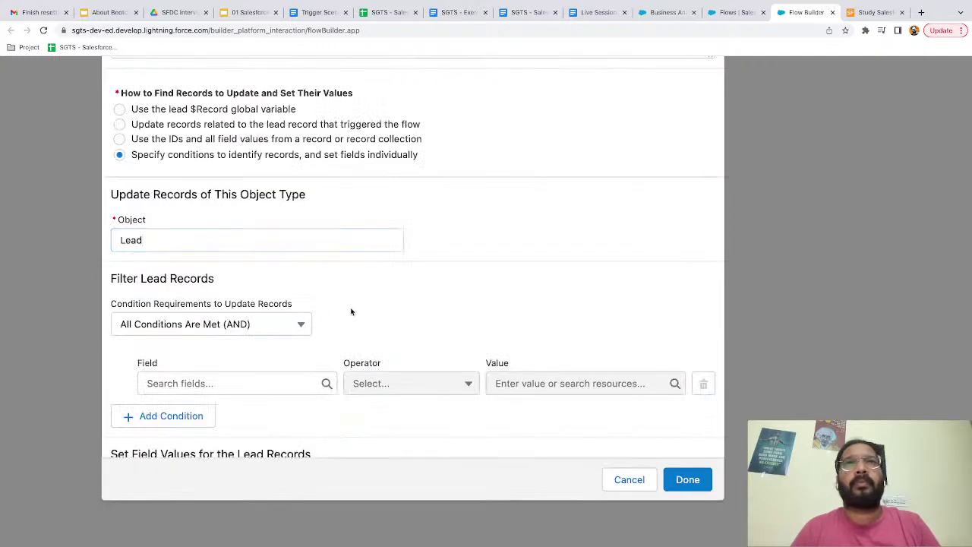
scroll(351, 311, "down", 1)
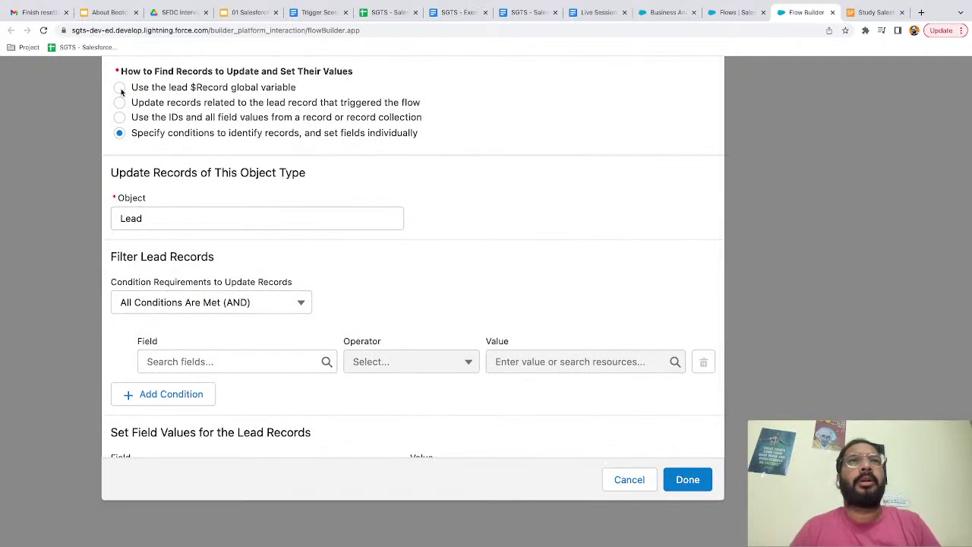
left_click(119, 87)
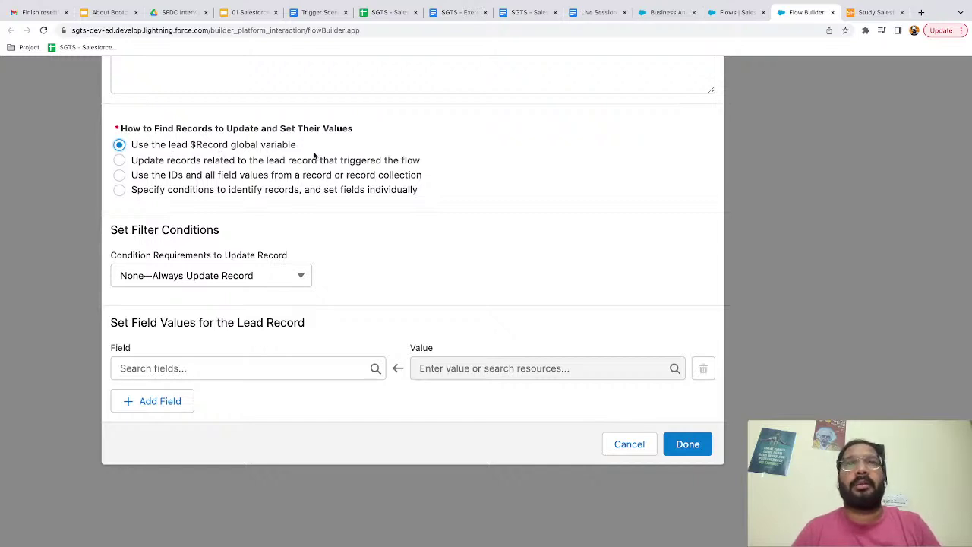
left_click(135, 366)
type("lead")
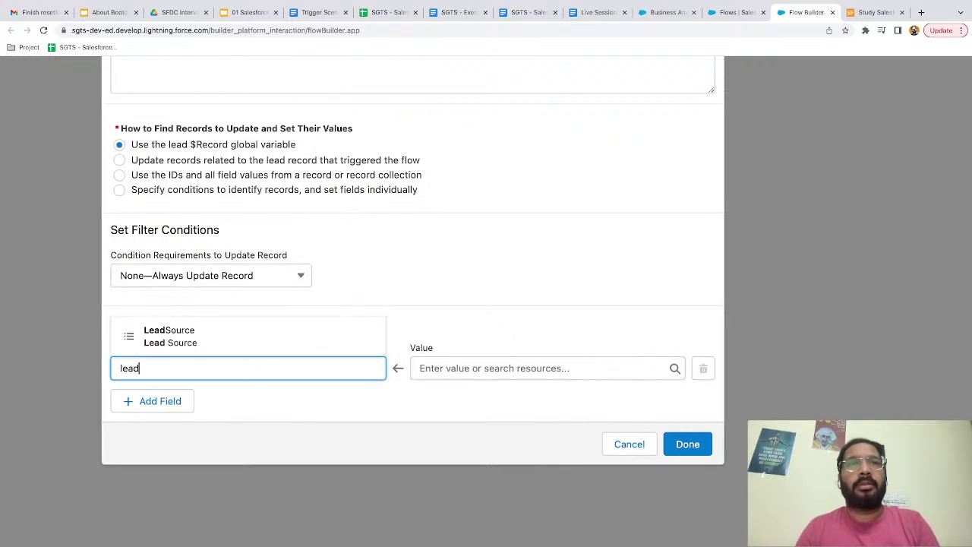
left_click(160, 344)
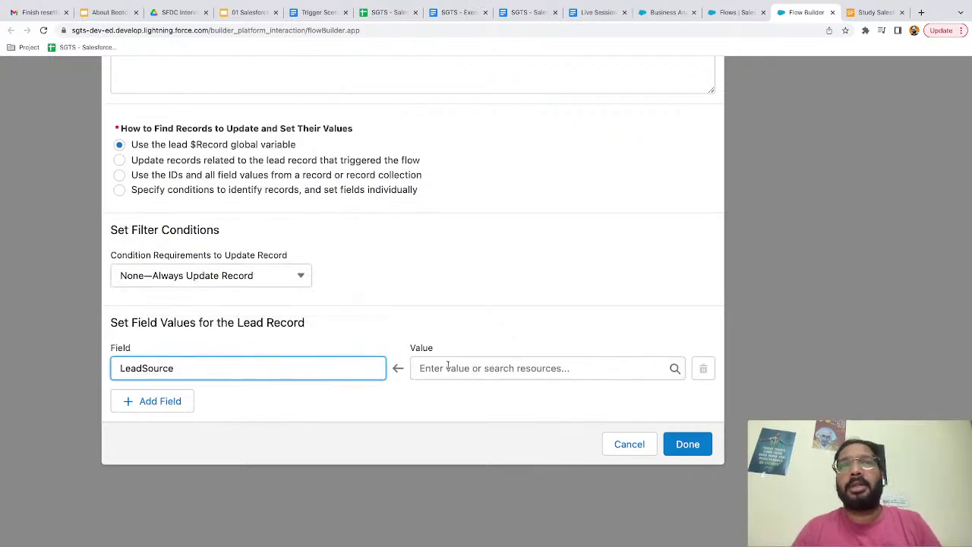
key("BackSpace")
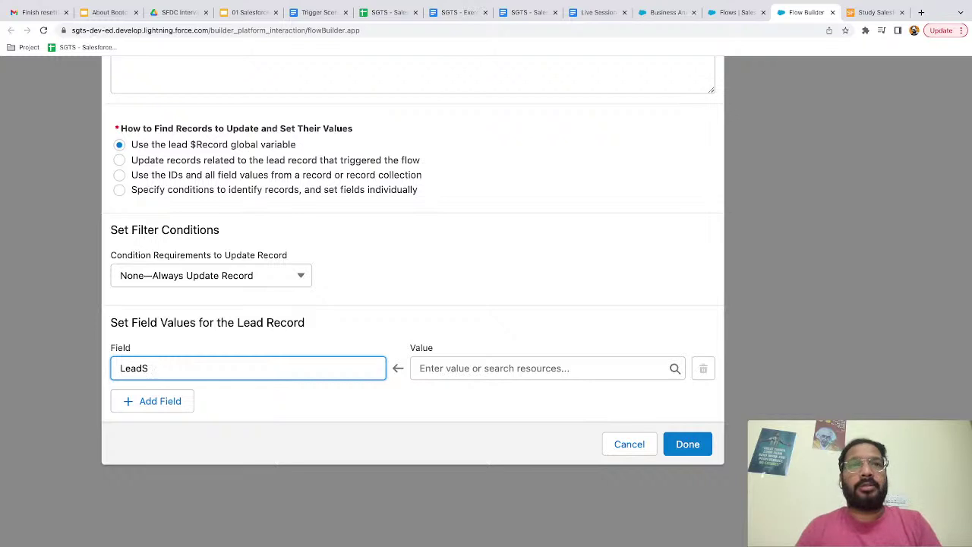
key("BackSpace")
key("BackSpace")
key("BackSpace")
key("BackSpace")
key("BackSpace")
- Have the Update Leads element set the lead record's Website field to studysalesforce.com, and finish the element
type("web")
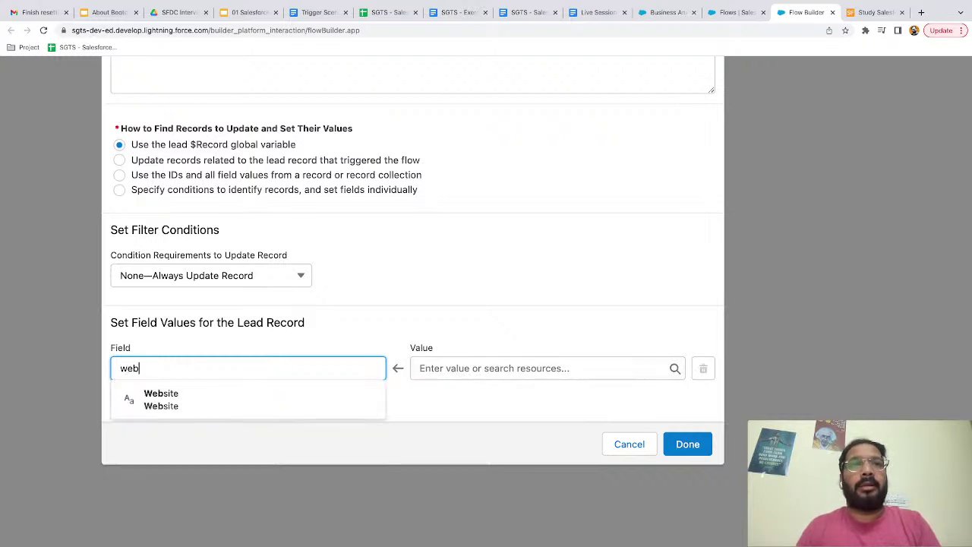
left_click(251, 394)
left_click(430, 368)
type("stu")
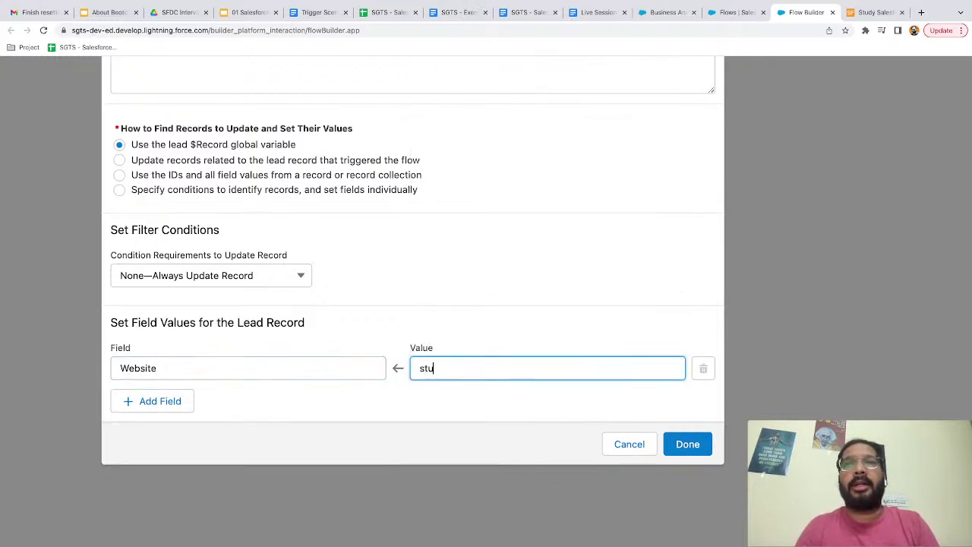
type("dysalesforce.com")
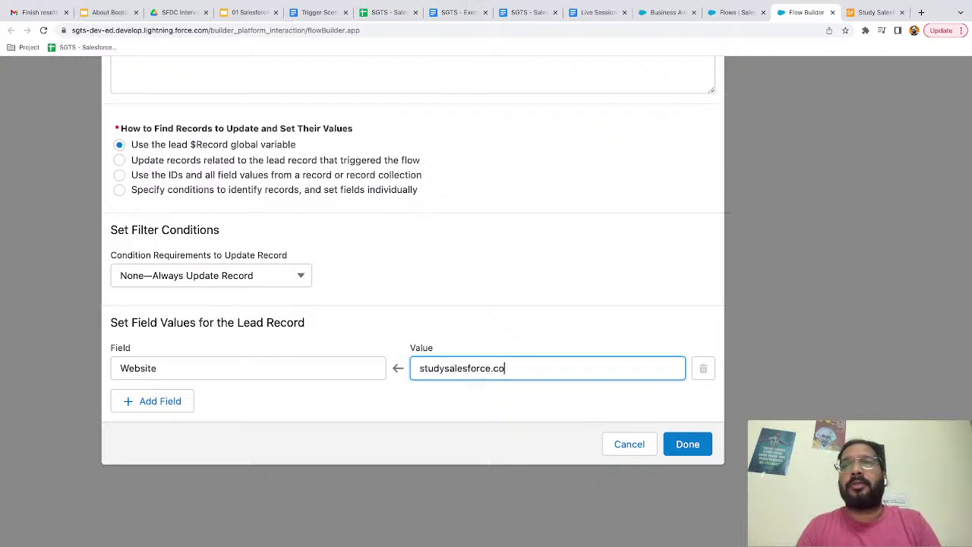
left_click(439, 412)
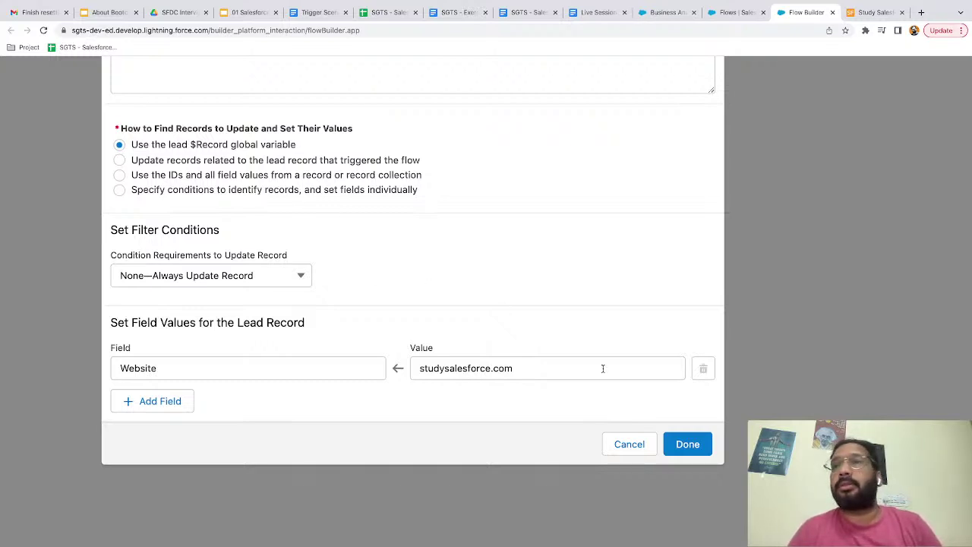
left_click(686, 445)
- Save the flow with the label "Schedule Flow on Lead" and activate it
left_click_drag(471, 307, 466, 393)
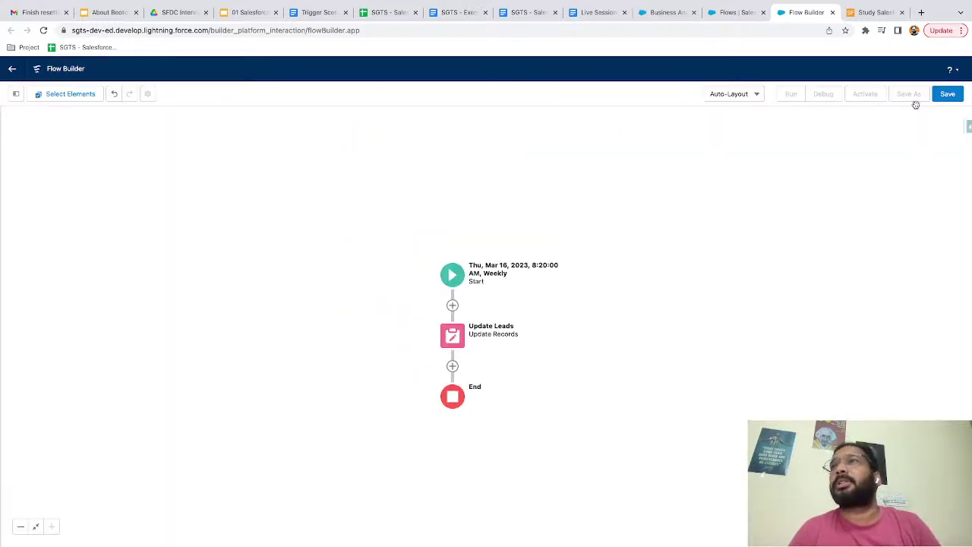
left_click(948, 93)
left_click(354, 264)
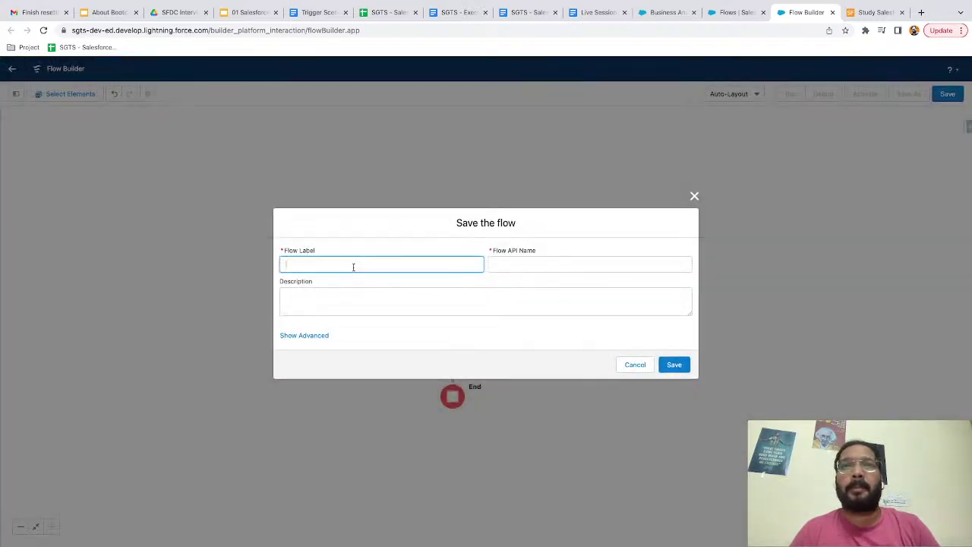
type("Sche")
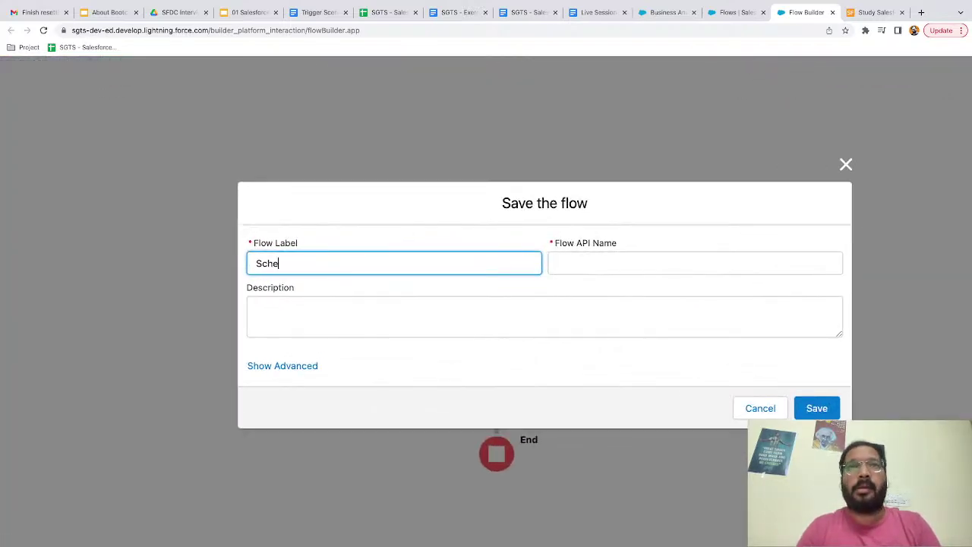
type("dule Flow on Lead")
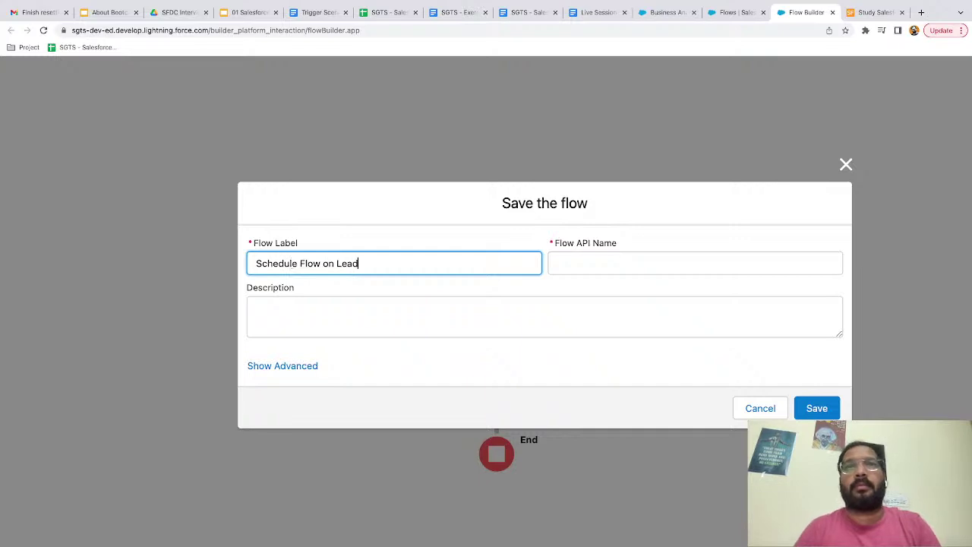
left_click(554, 392)
left_click(817, 408)
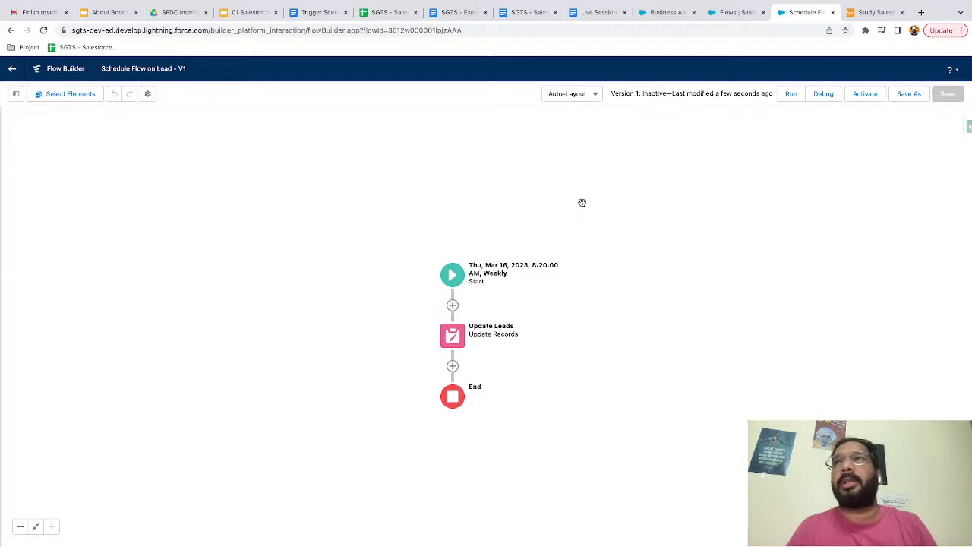
left_click(866, 95)
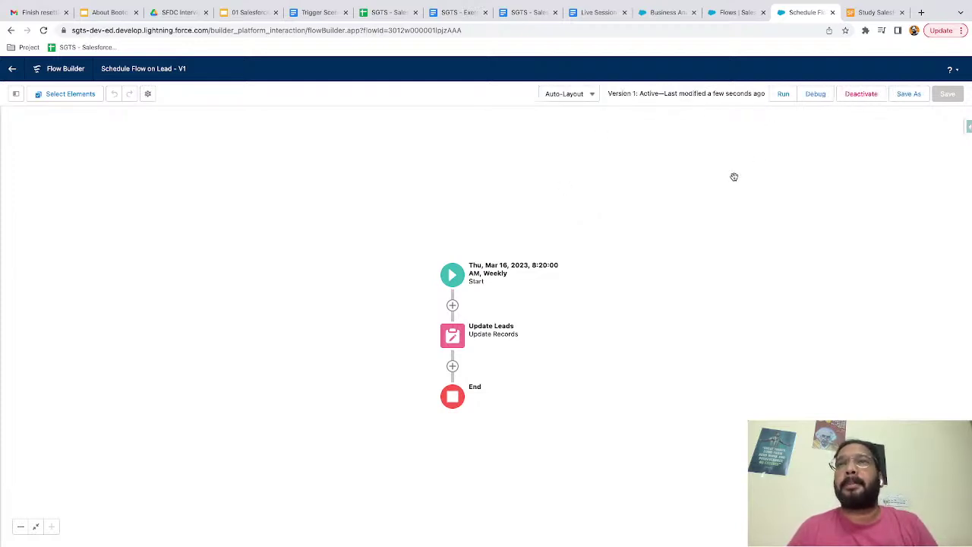
- Return to Setup, search for "schedule", and open the Scheduled Jobs page
left_click(724, 14)
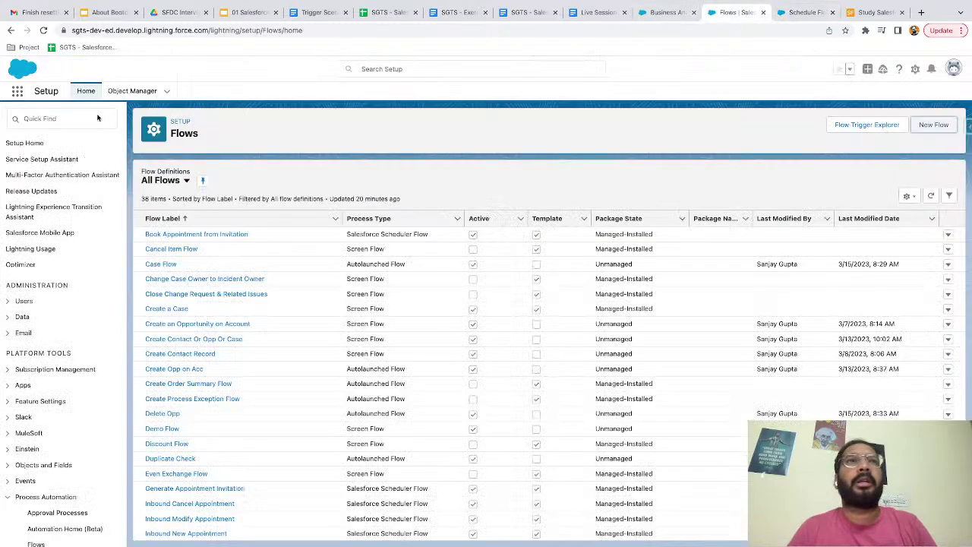
left_click(66, 118)
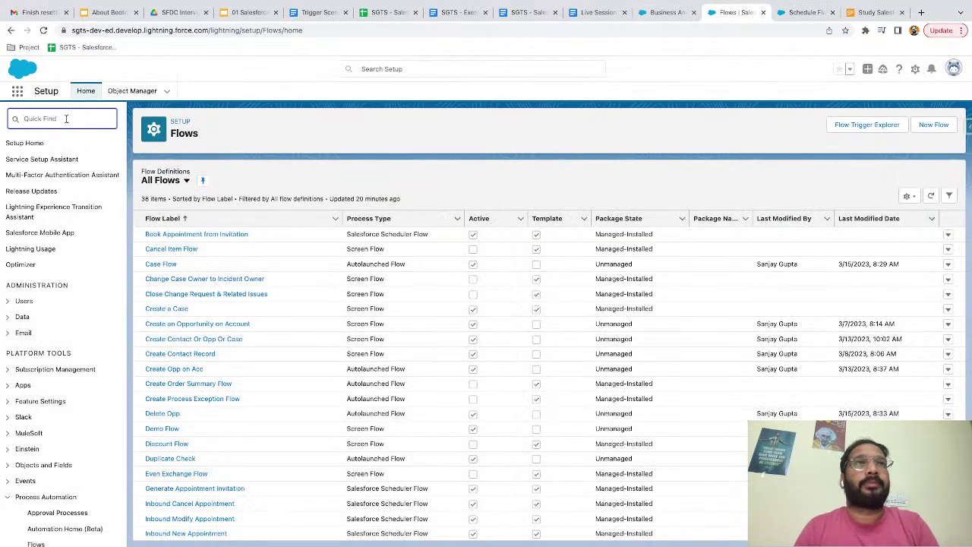
type("schedule")
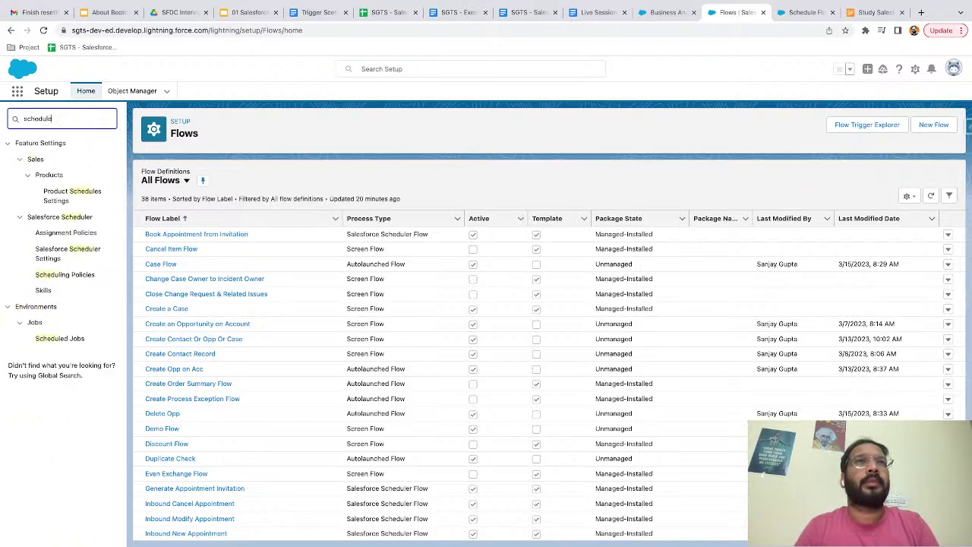
left_click(59, 338)
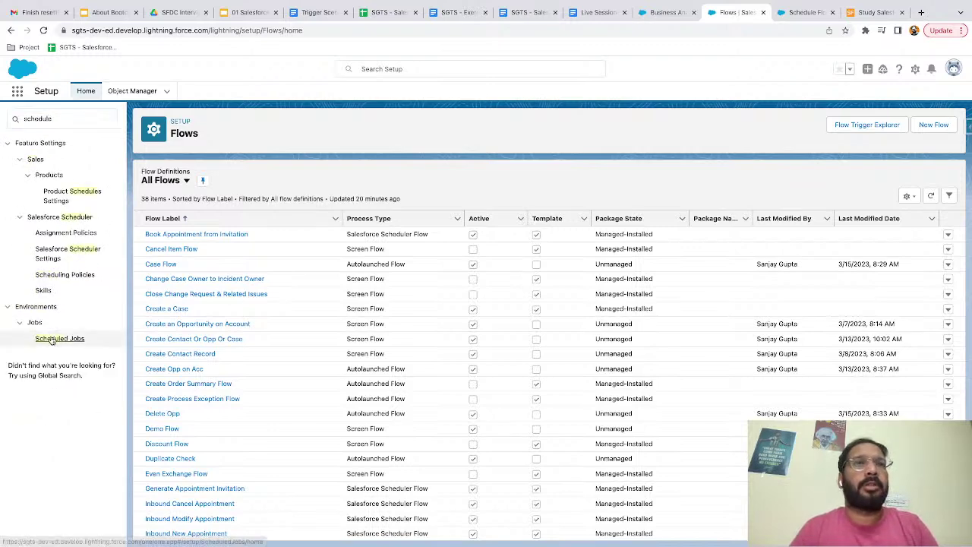
- Examine the Schedule_Flow_on_Lead entry in All Scheduled Jobs, including its submitted time, start time, next scheduled run and type
key("ctrl+plus")
key("ctrl+plus")
key("ctrl+plus")
key("ctrl+plus")
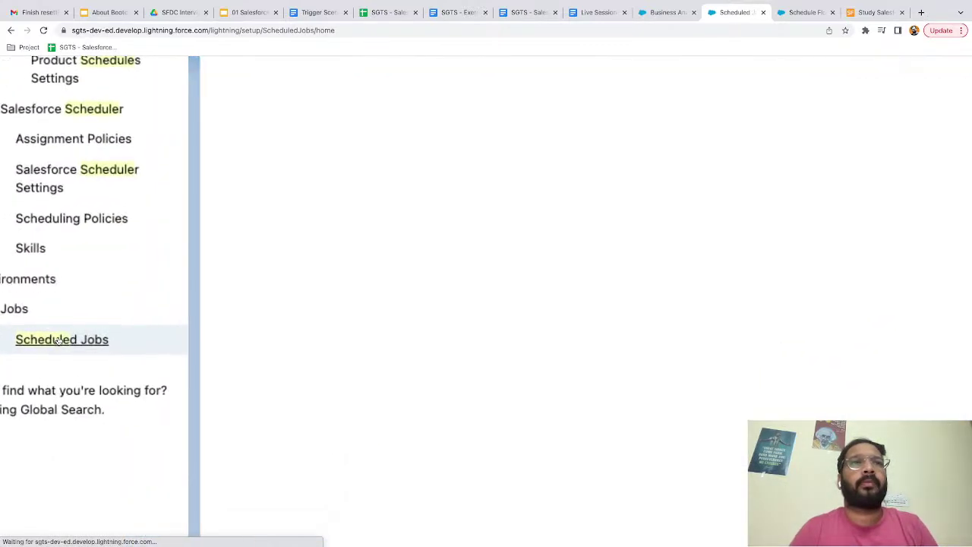
scroll(437, 303, "up", 3)
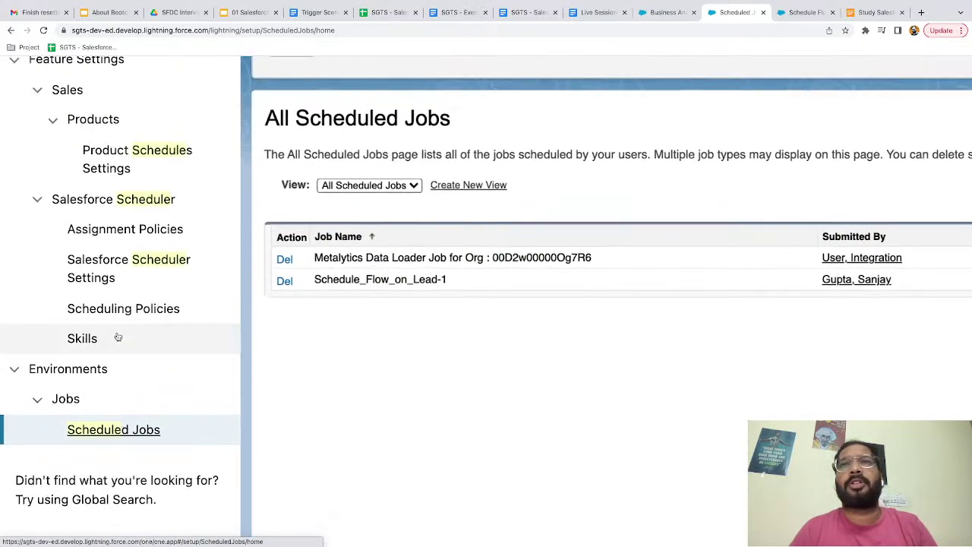
scroll(437, 303, "right", 5)
scroll(437, 303, "right", 2)
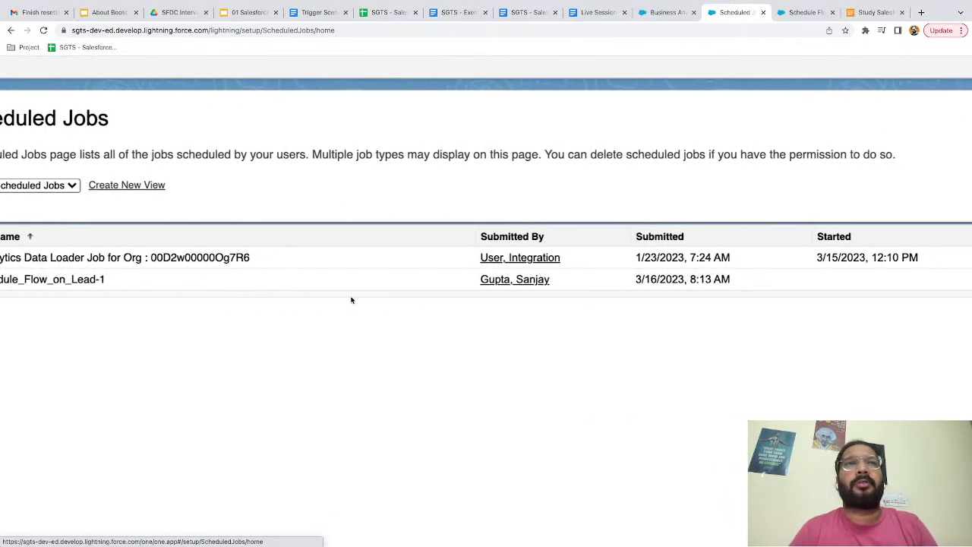
scroll(351, 300, "left", 5)
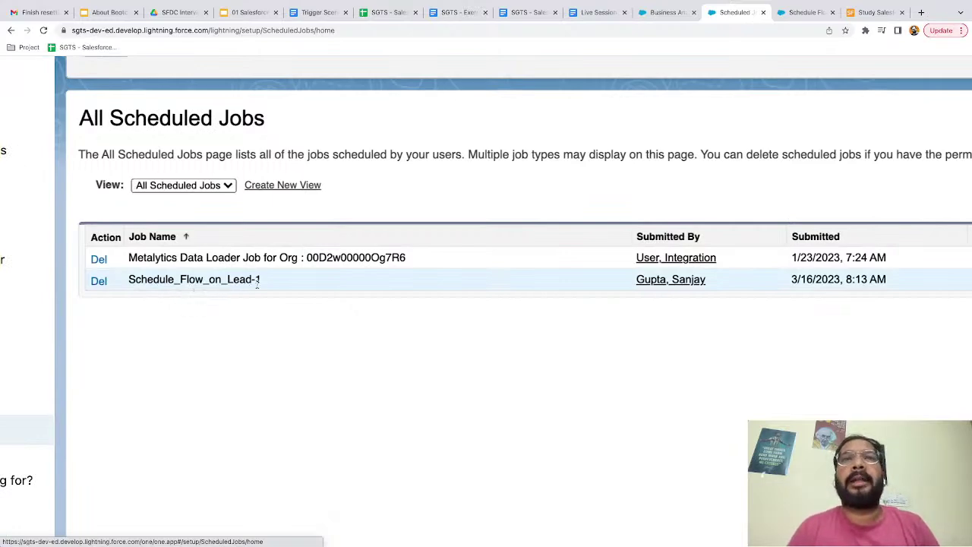
scroll(264, 282, "right", 10)
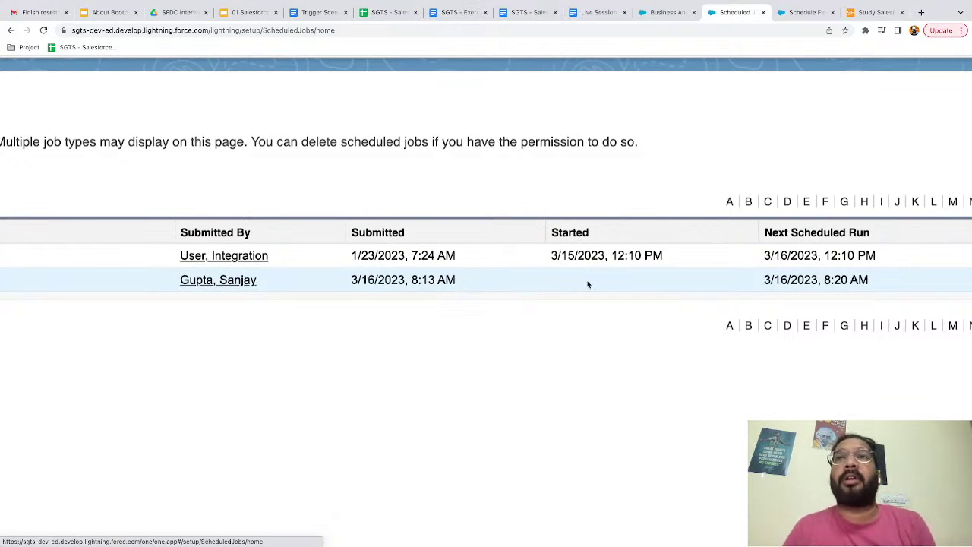
scroll(588, 284, "right", 8)
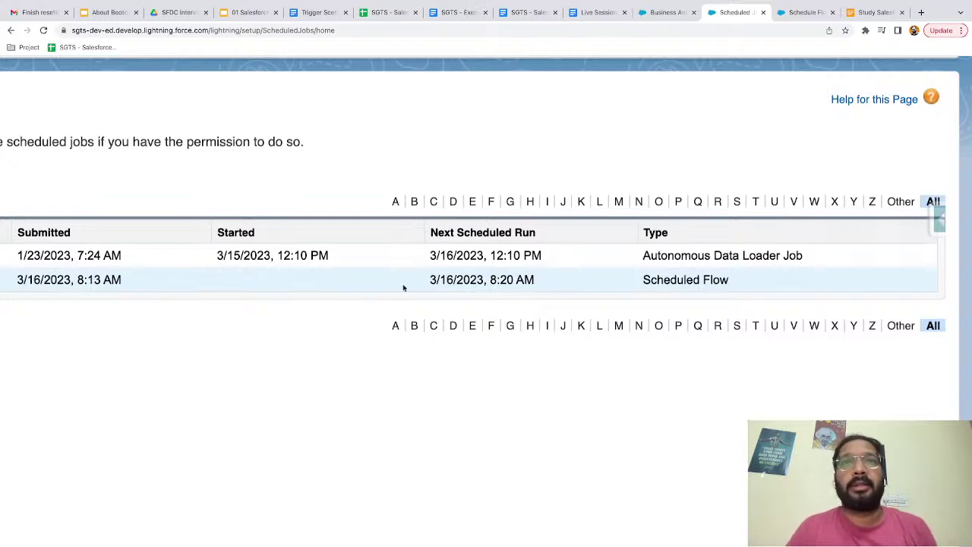
scroll(418, 288, "down", 3)
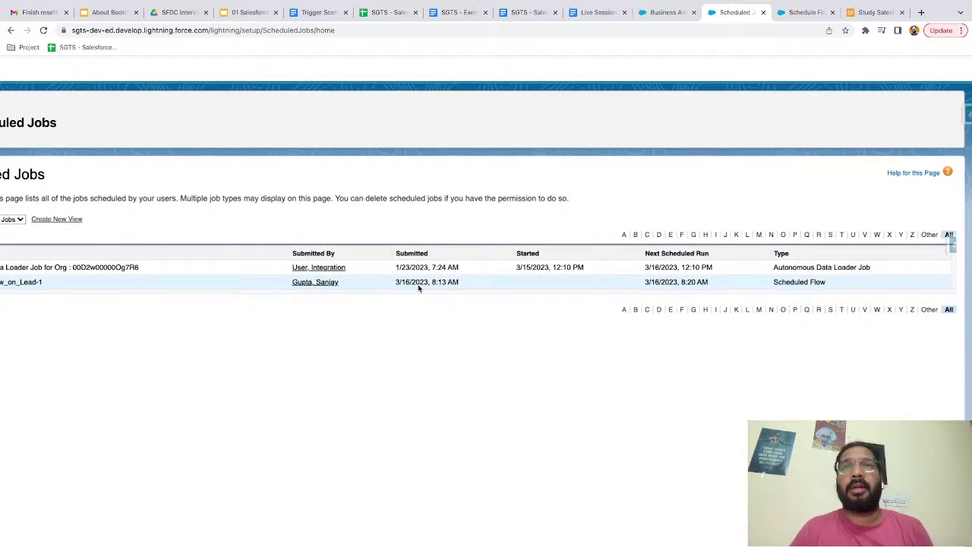
scroll(417, 285, "down", 2)
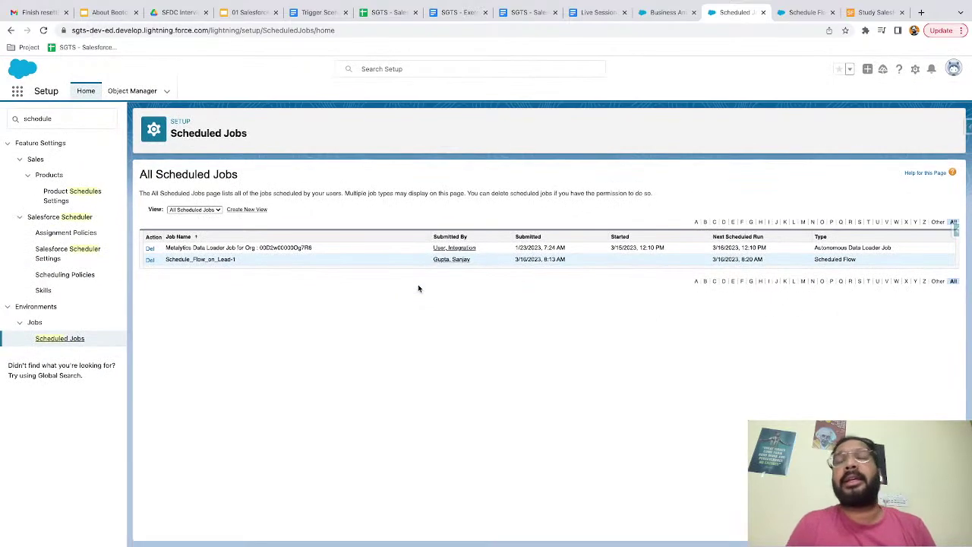
scroll(344, 278, "up", 4)
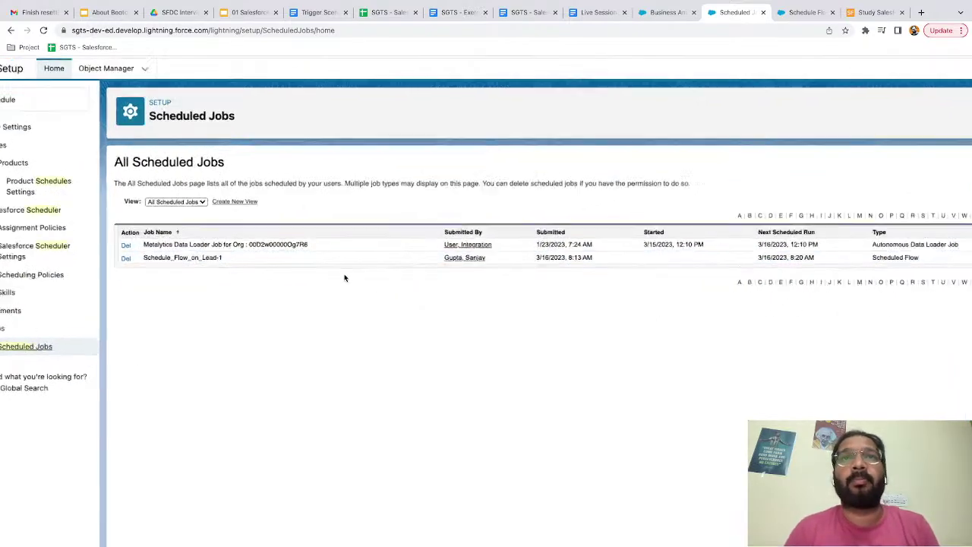
scroll(344, 278, "left", 1)
scroll(213, 265, "left", 5)
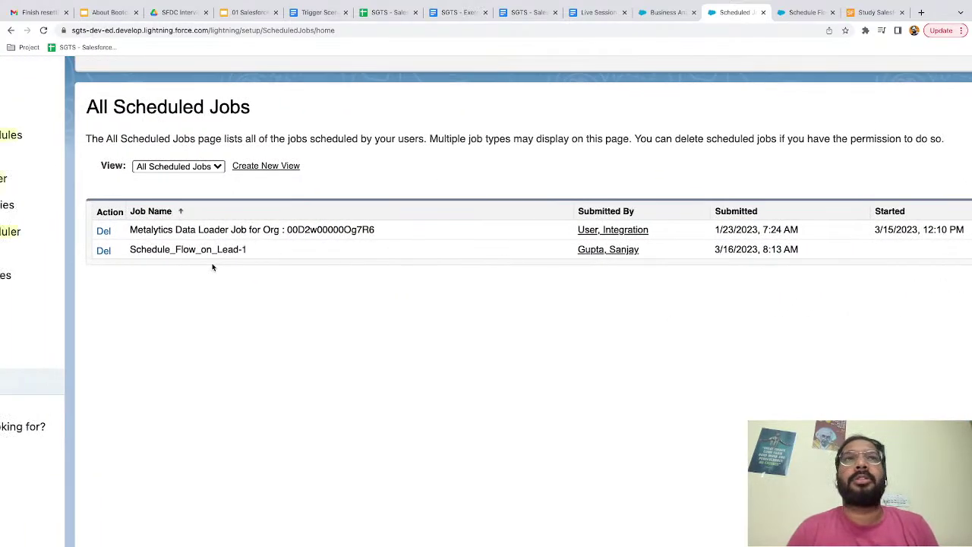
scroll(213, 266, "down", 2)
scroll(102, 386, "up", 2)
scroll(102, 386, "down", 2)
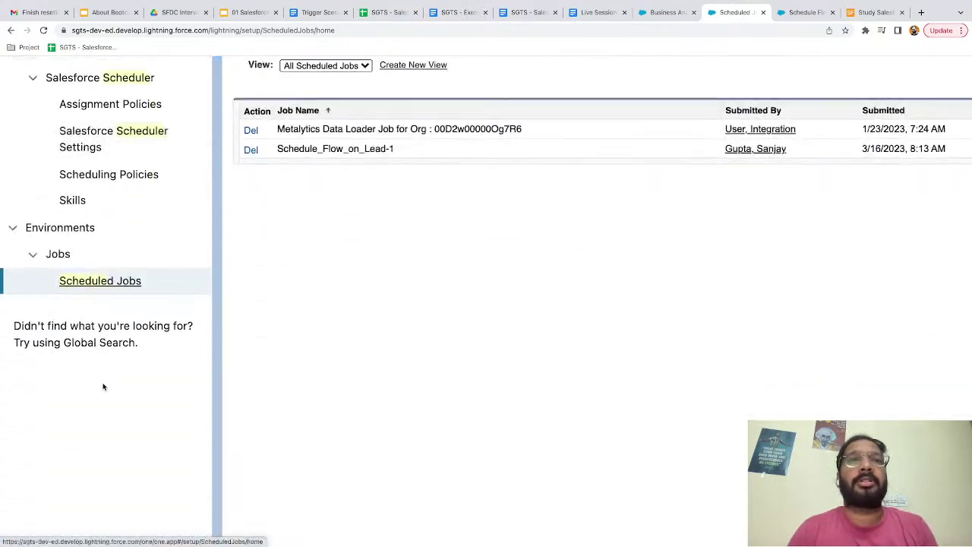
scroll(237, 273, "up", 1)
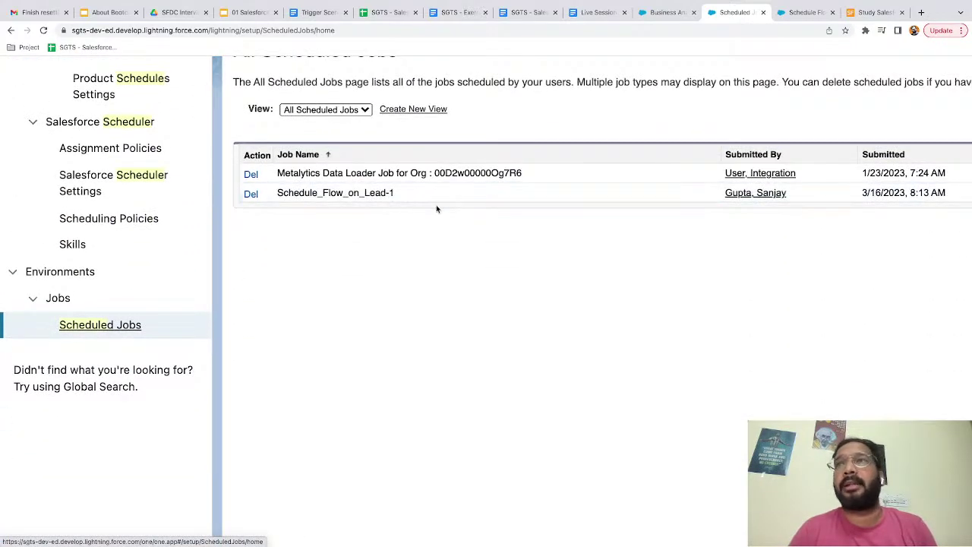
scroll(436, 205, "up", 1)
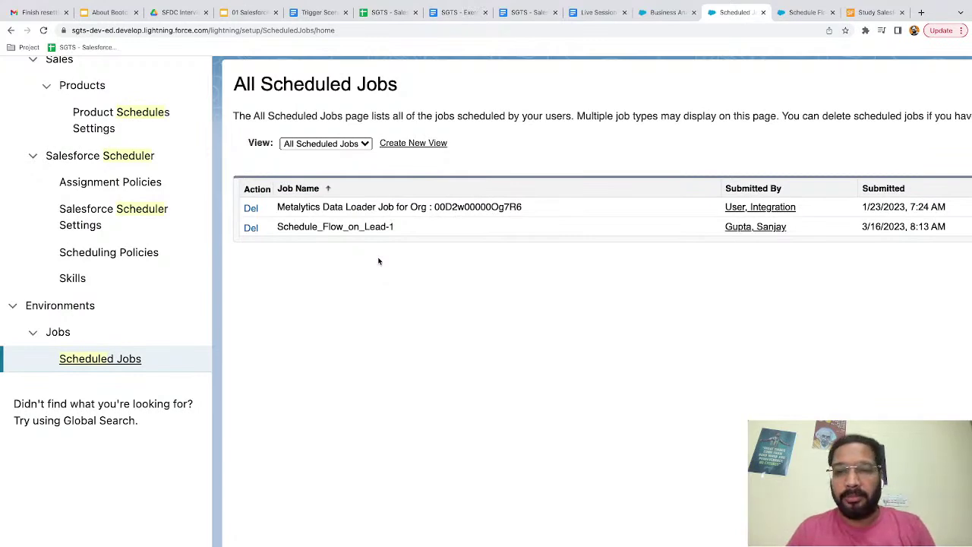
key("super+minus")
key("super+minus")
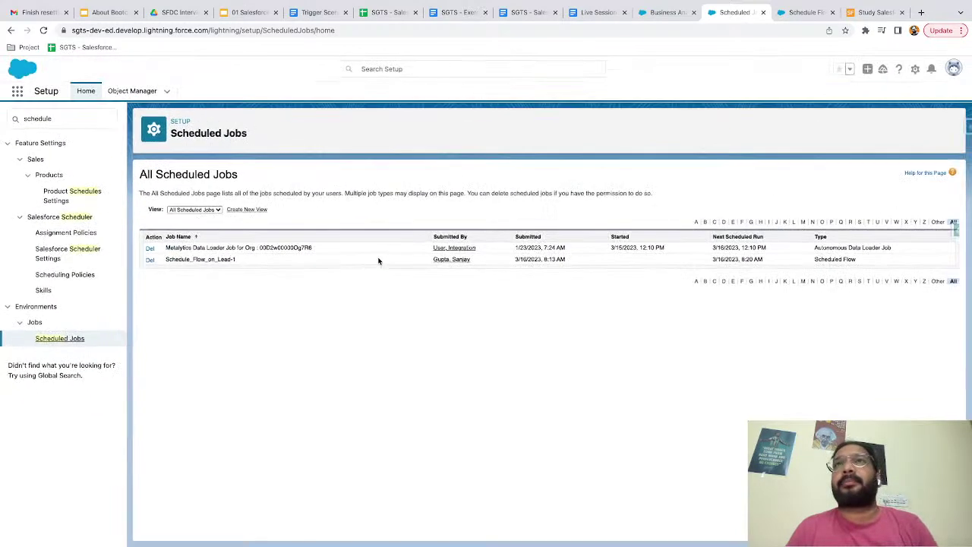
- Switch from the Recruitment app to the Sales app and display the All Open Leads list view of Leads
left_click(653, 19)
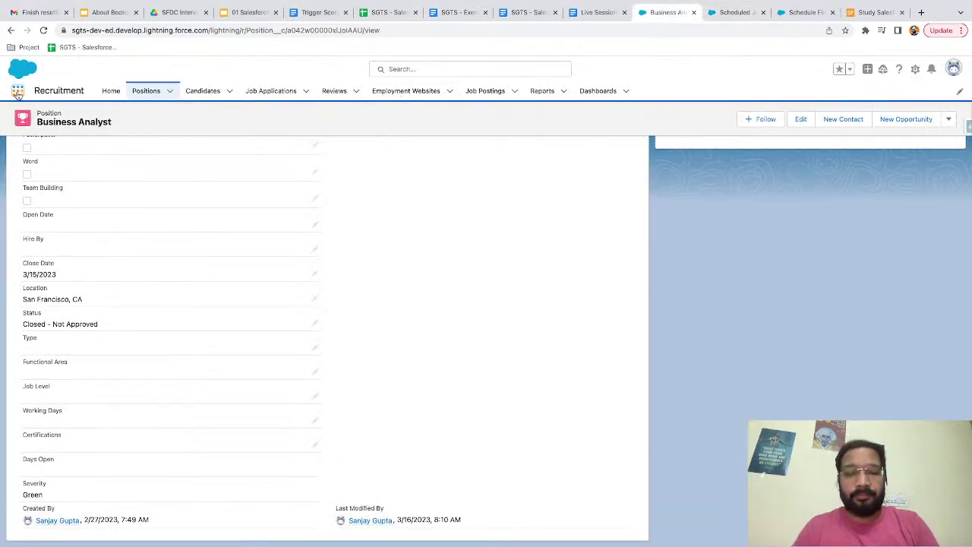
left_click(17, 93)
type("sales")
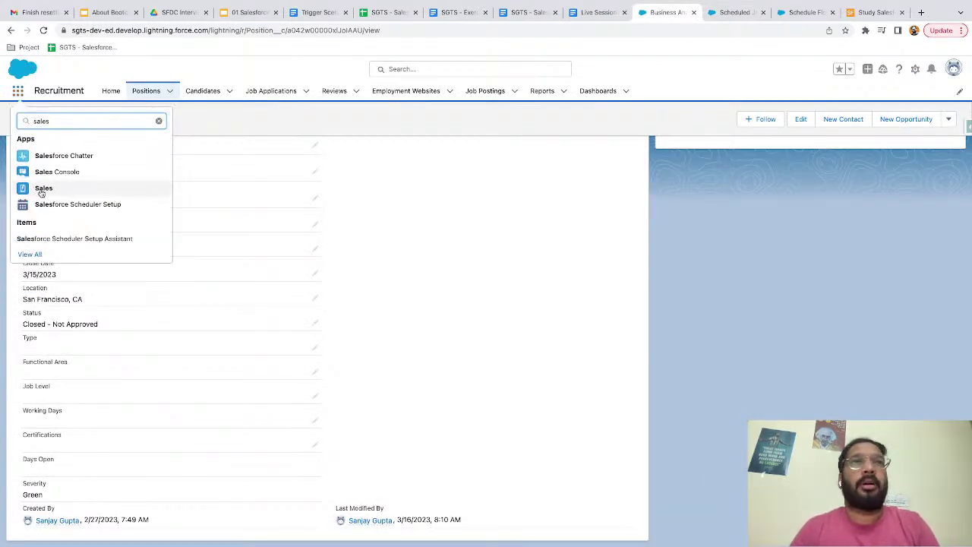
left_click(43, 189)
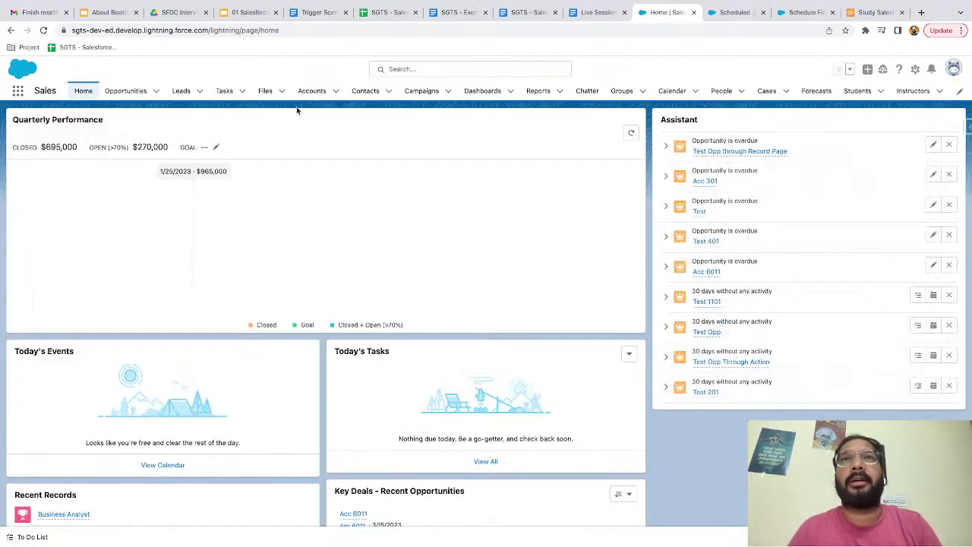
left_click(181, 92)
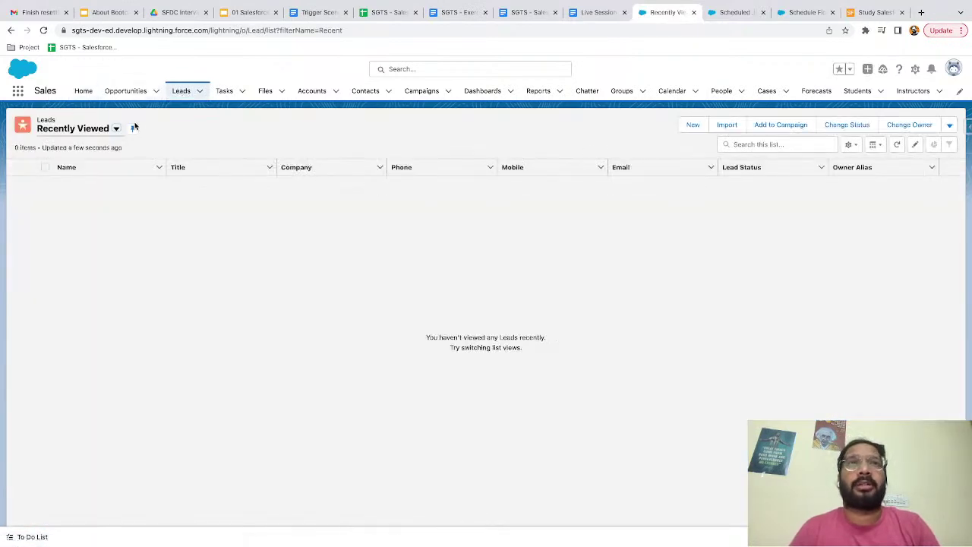
left_click(116, 129)
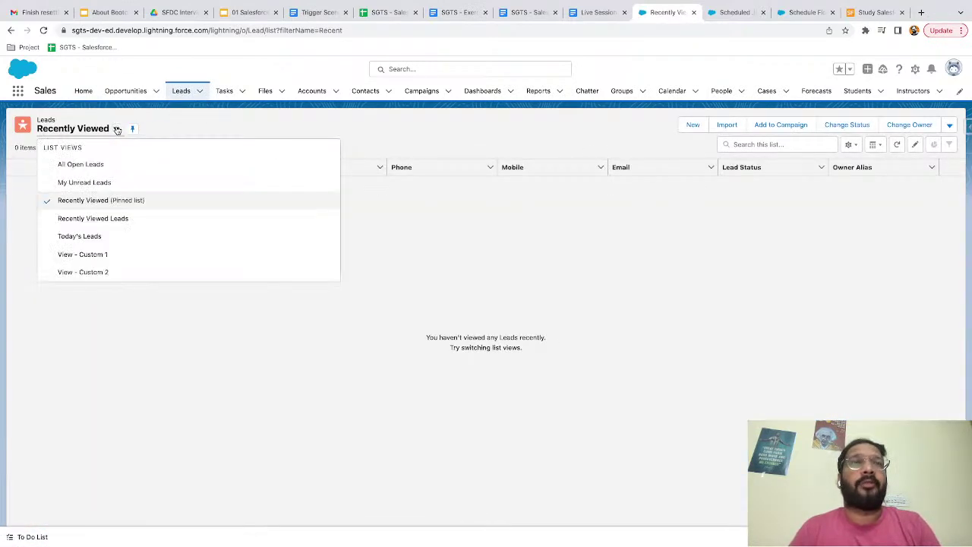
left_click(84, 165)
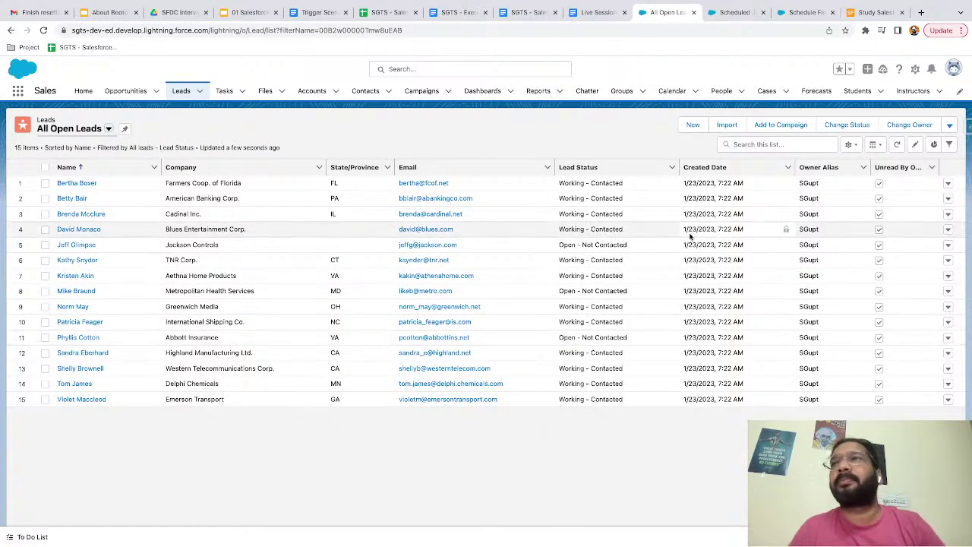
- Choose the fields to display in the All Open Leads list view, adding Website and Lead Source to the visible fields
left_click(850, 145)
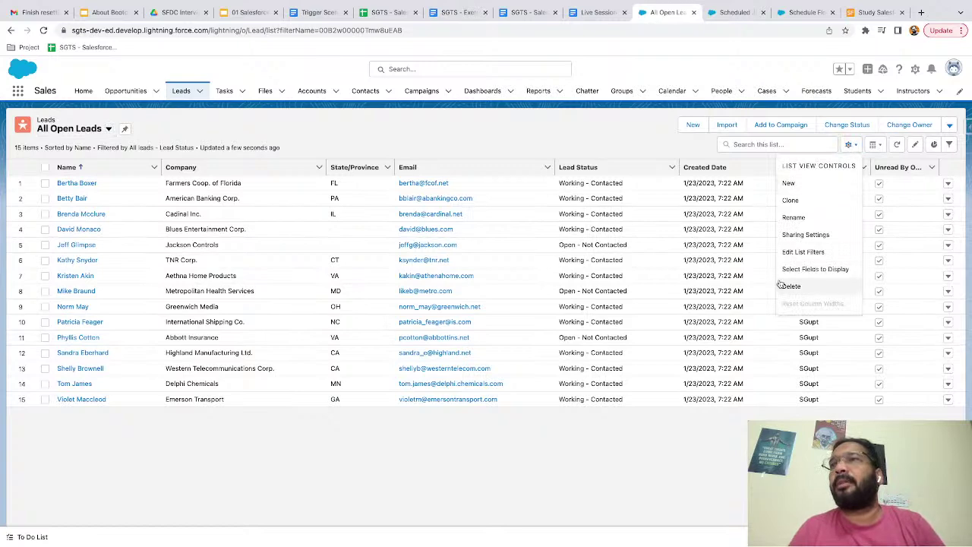
left_click(799, 271)
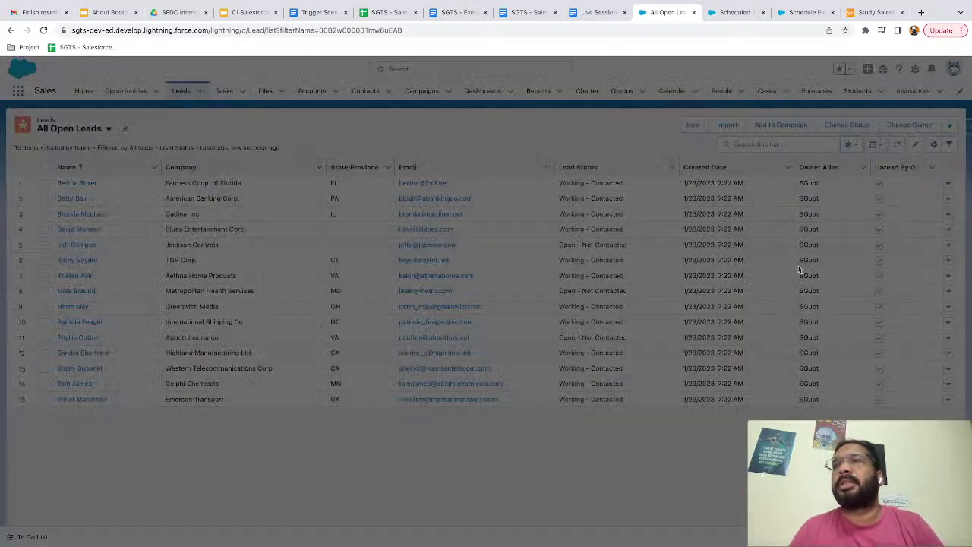
scroll(398, 283, "down", 1)
scroll(397, 283, "down", 5)
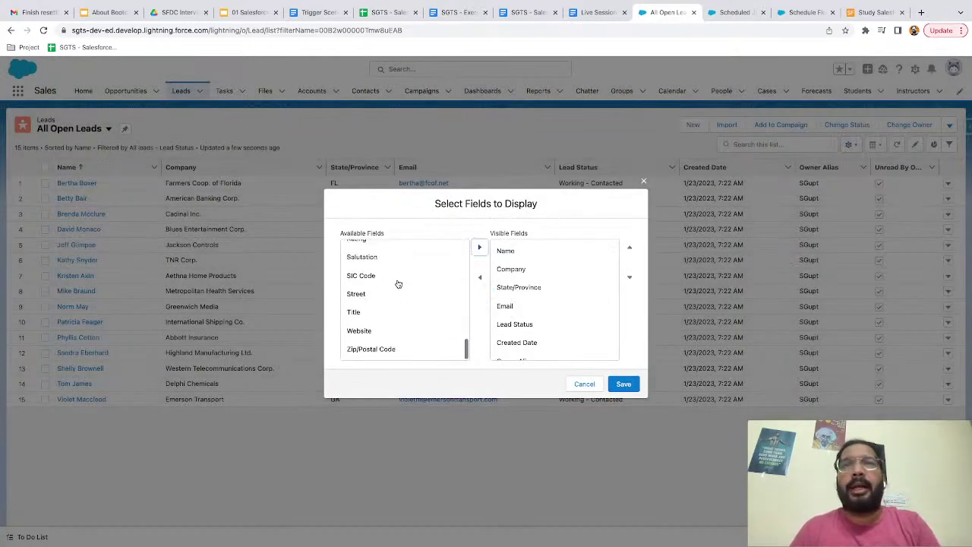
left_click(380, 334)
left_click(479, 249)
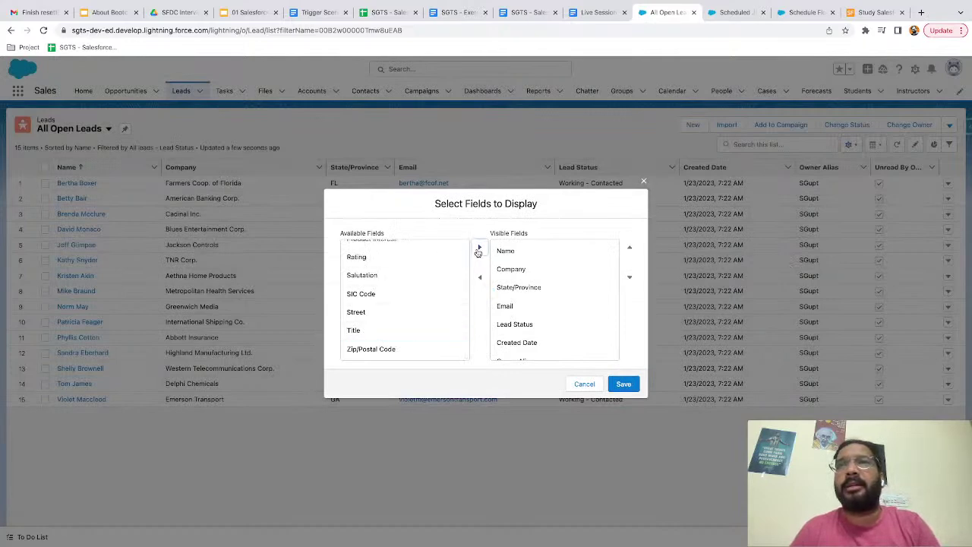
scroll(515, 297, "down", 2)
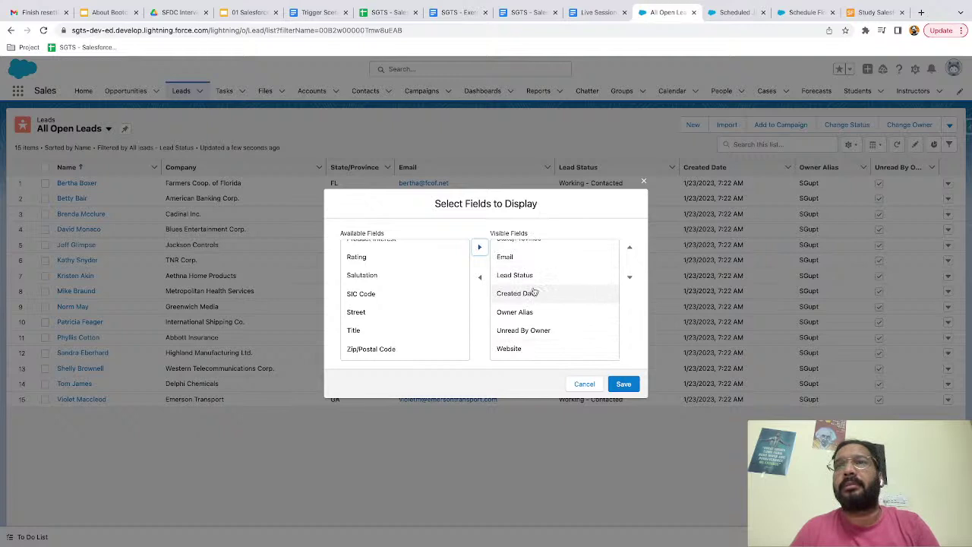
scroll(532, 292, "up", 3)
scroll(422, 298, "up", 5)
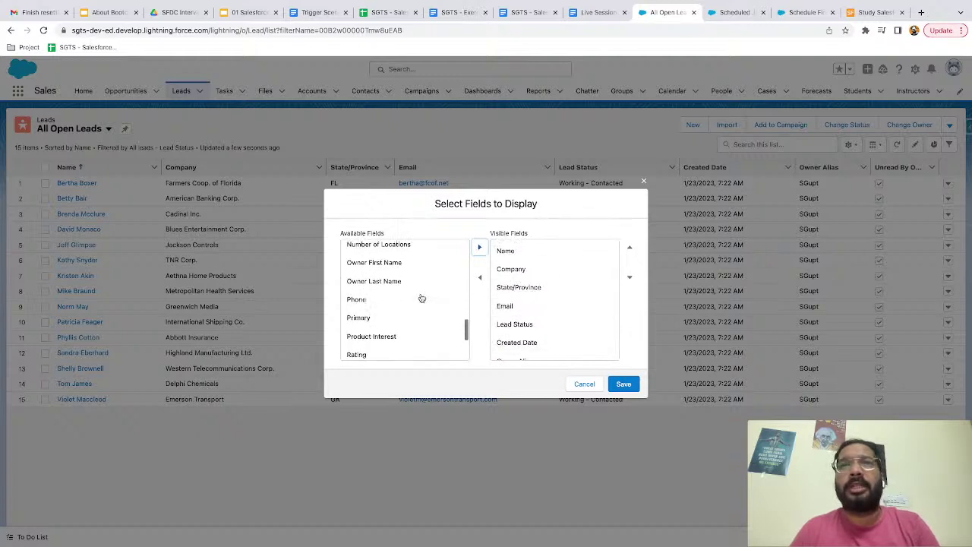
left_click(422, 297)
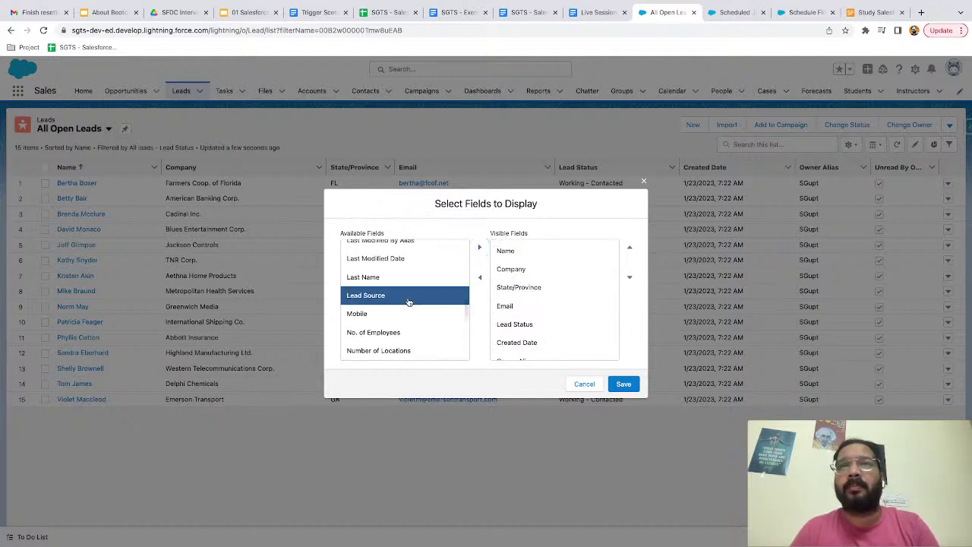
left_click(480, 248)
- Remove Email, State/Province and Created Date from the list view's visible fields
left_click(511, 307)
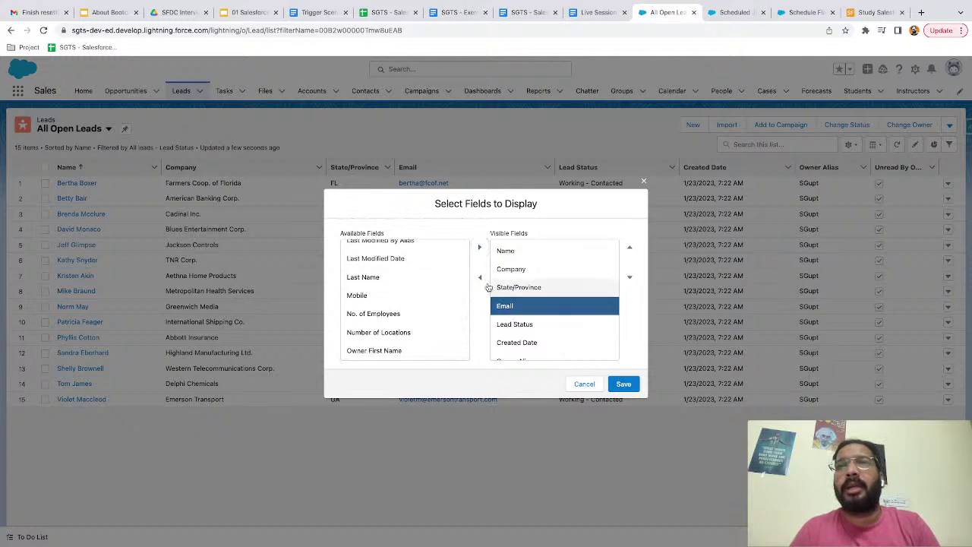
left_click(479, 278)
left_click(505, 287)
left_click(481, 279)
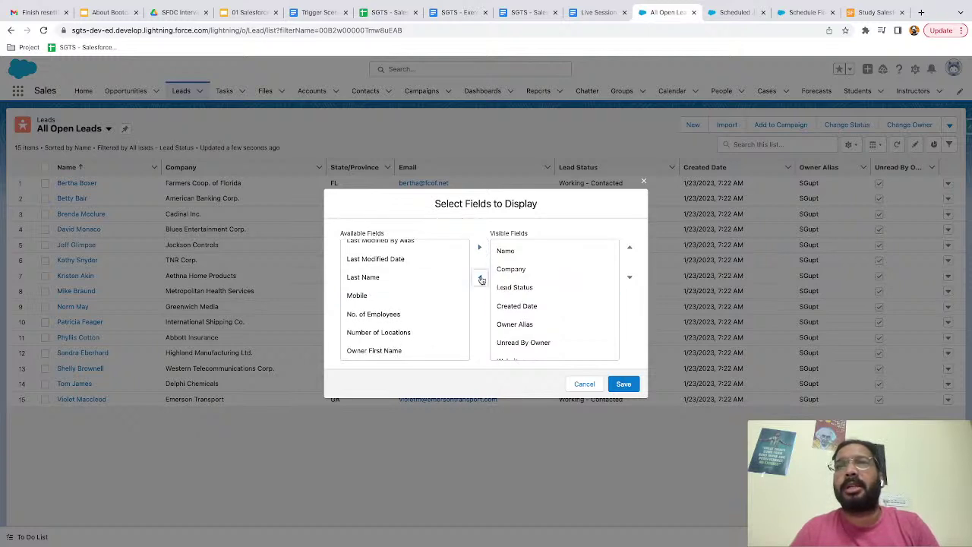
left_click(517, 306)
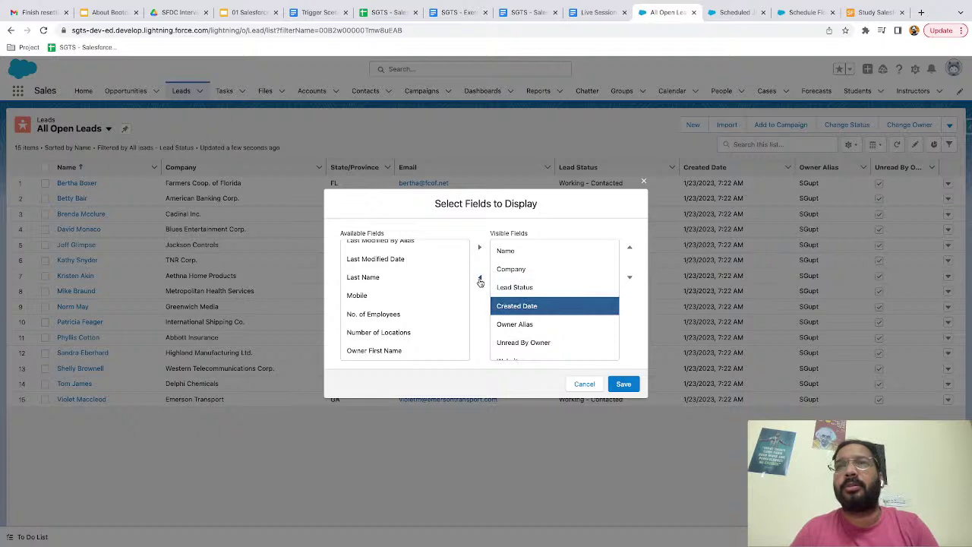
left_click(480, 278)
scroll(494, 293, "down", 1)
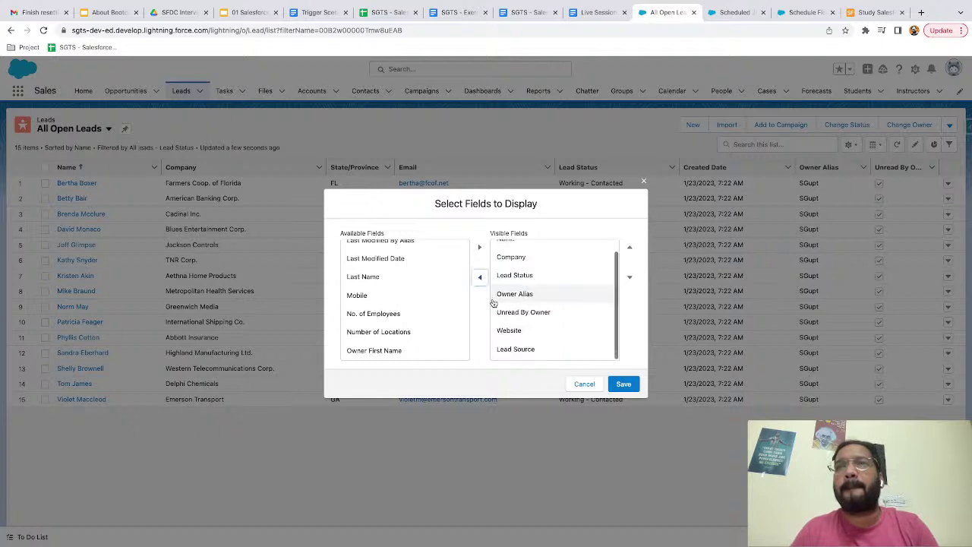
- Add Last Modified Date to the visible fields and remove Unread By Owner from them
scroll(509, 304, "up", 1)
scroll(389, 310, "up", 2)
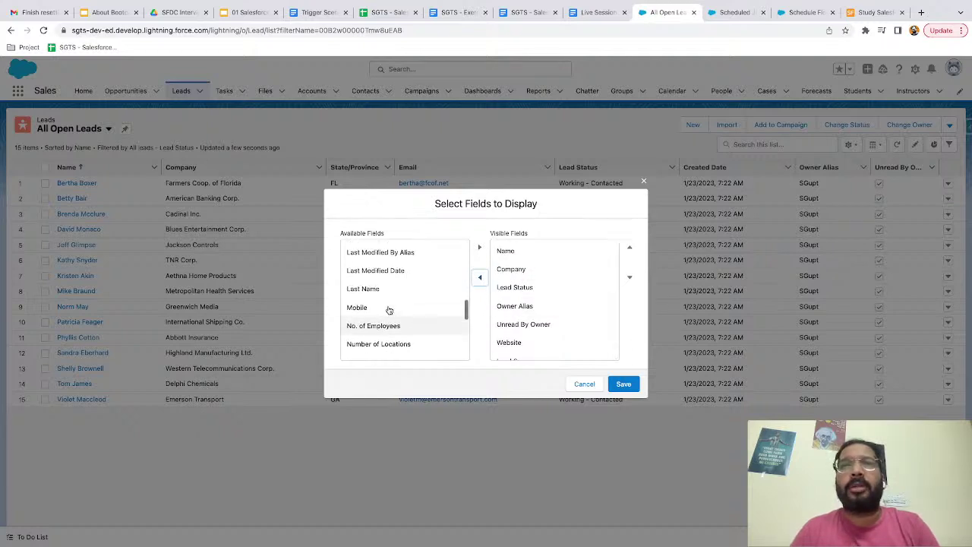
left_click(398, 283)
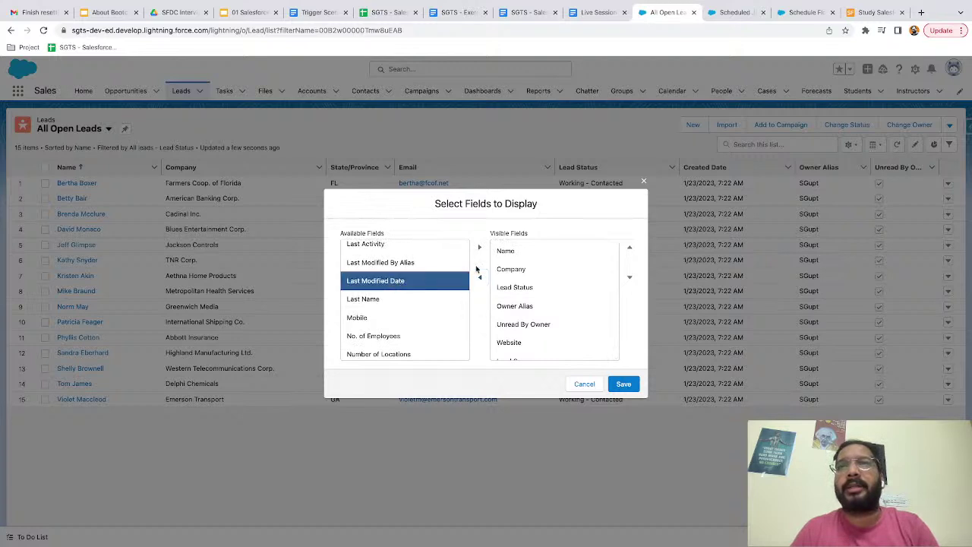
left_click(480, 247)
scroll(534, 316, "down", 2)
left_click(516, 293)
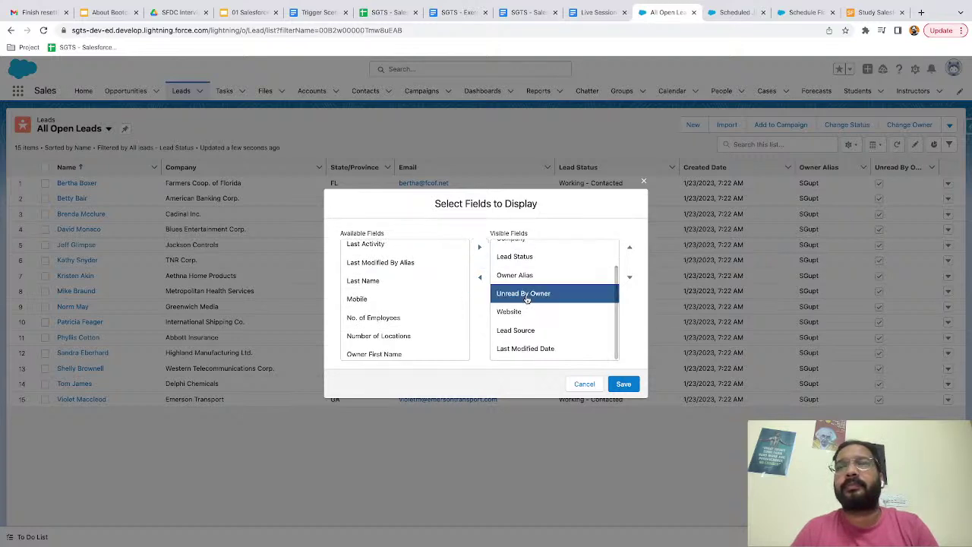
left_click(479, 277)
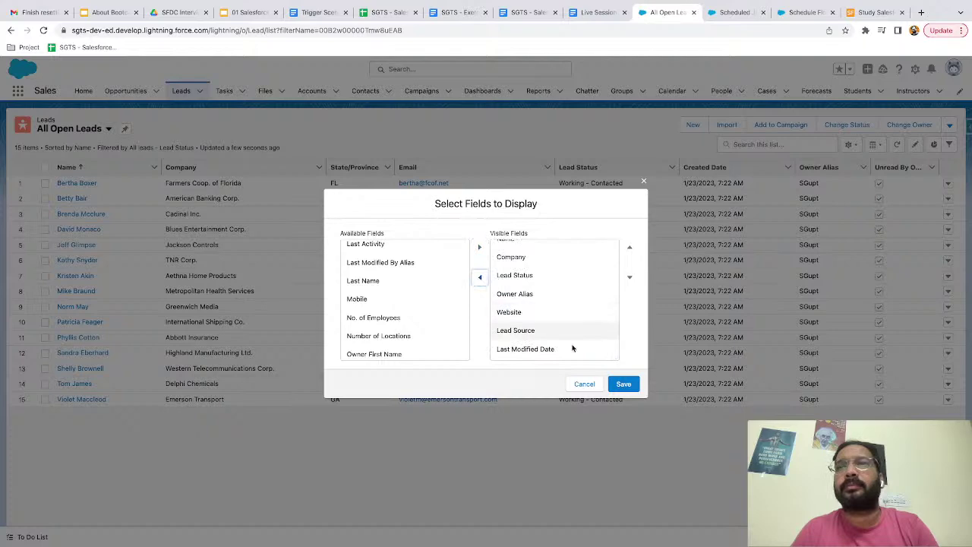
- Save the visible field selection, pin the All Open Leads list view as default, and reload it to check the Website and Last Modified Date columns
left_click(623, 384)
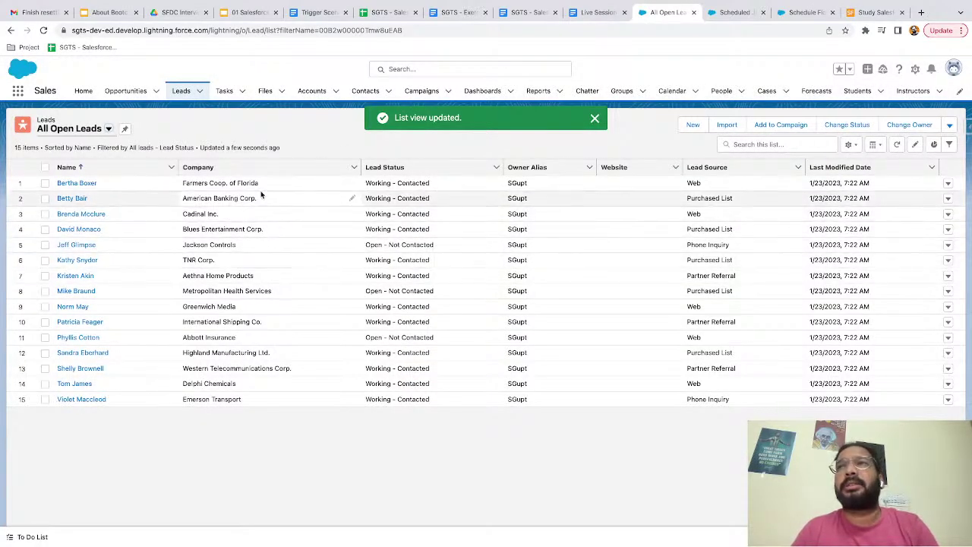
left_click(125, 128)
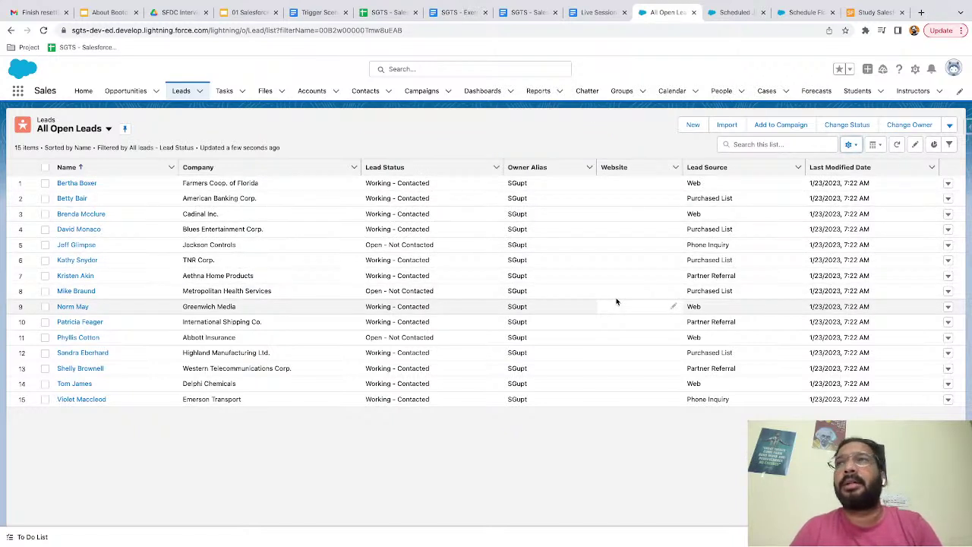
left_click(43, 30)
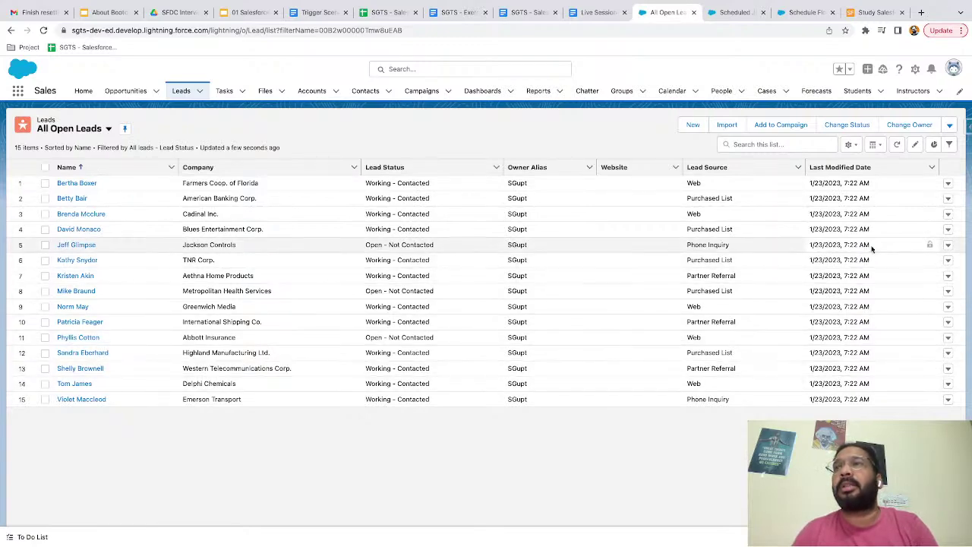
scroll(872, 250, "up", 6, "ctrl")
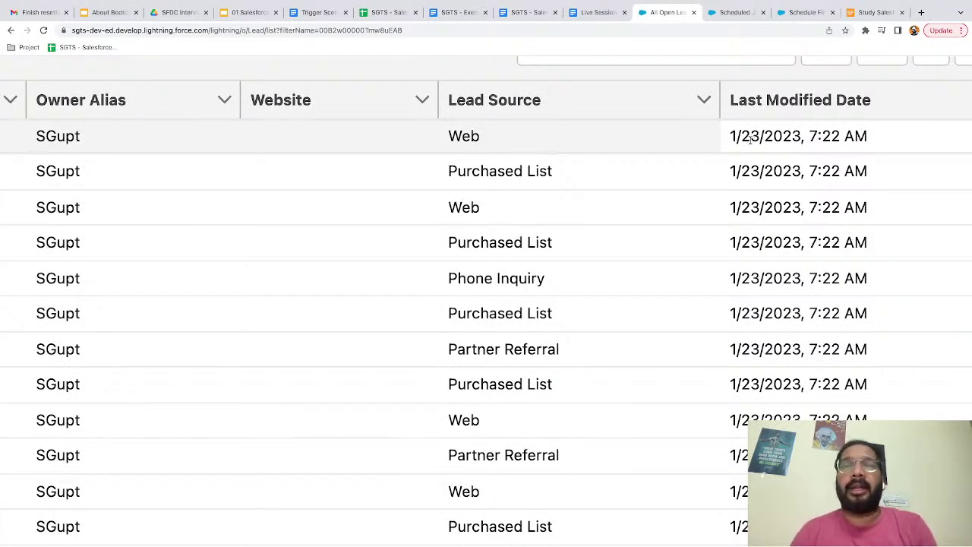
key("super+0")
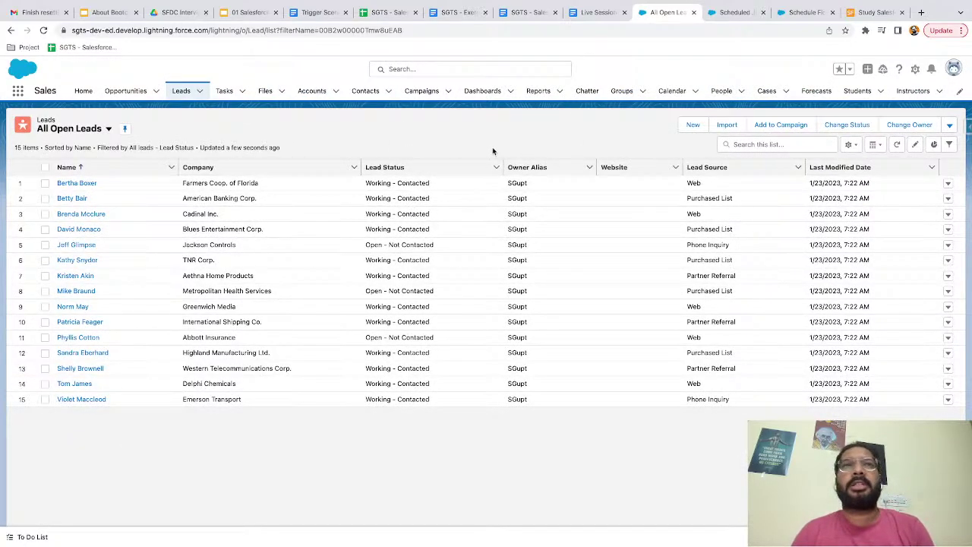
- Reload the Scheduled Jobs setup page and check the next scheduled run of Schedule_Flow_on_Lead-1
left_click(725, 21)
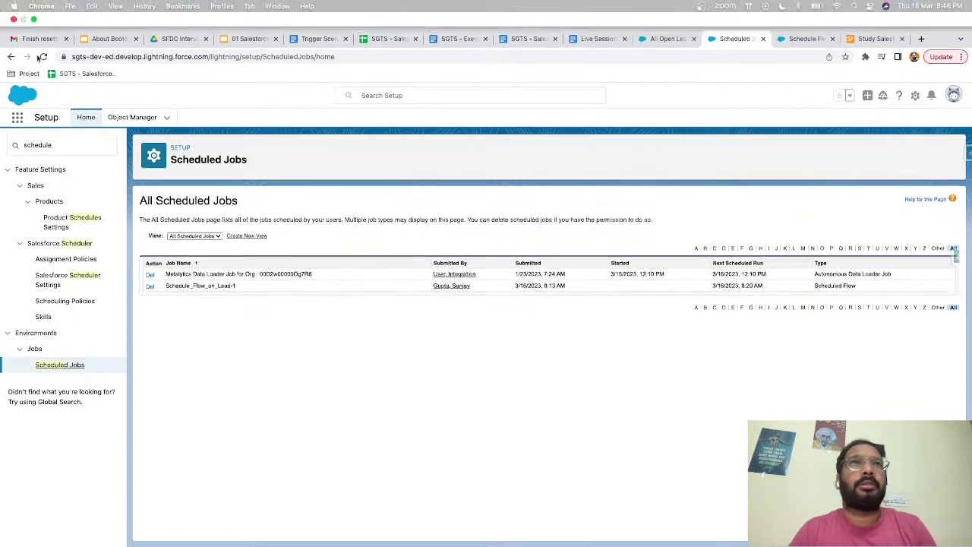
left_click(44, 57)
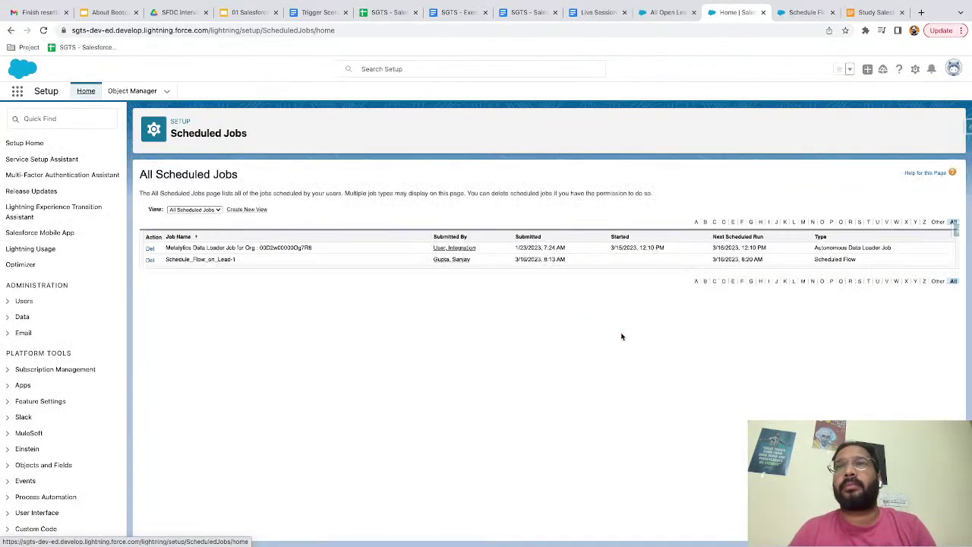
scroll(609, 347, "up", 3)
scroll(606, 347, "right", 3)
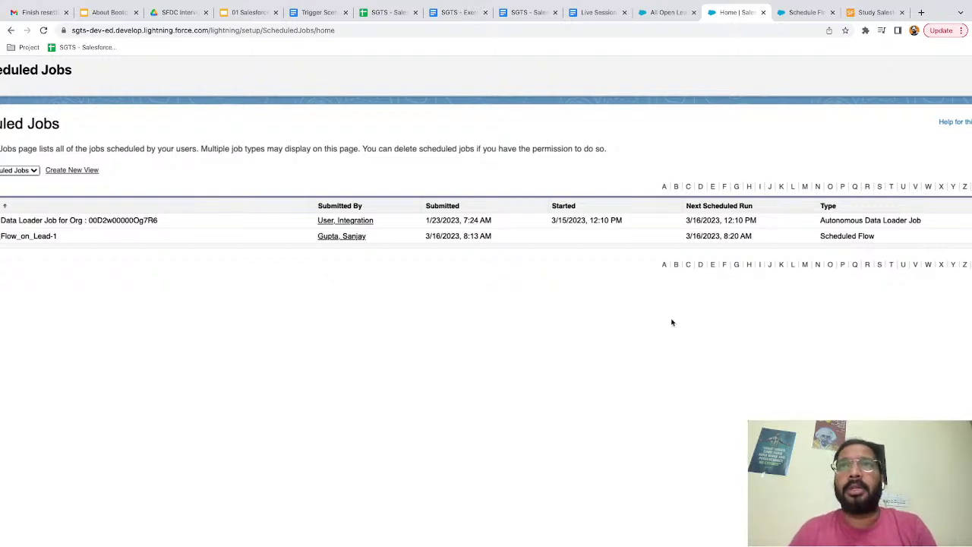
- Switch to the Salesforce Bootcamp Session Tracker spreadsheet and review the upcoming Week 8 sessions and Apex prerequisites
left_click(383, 13)
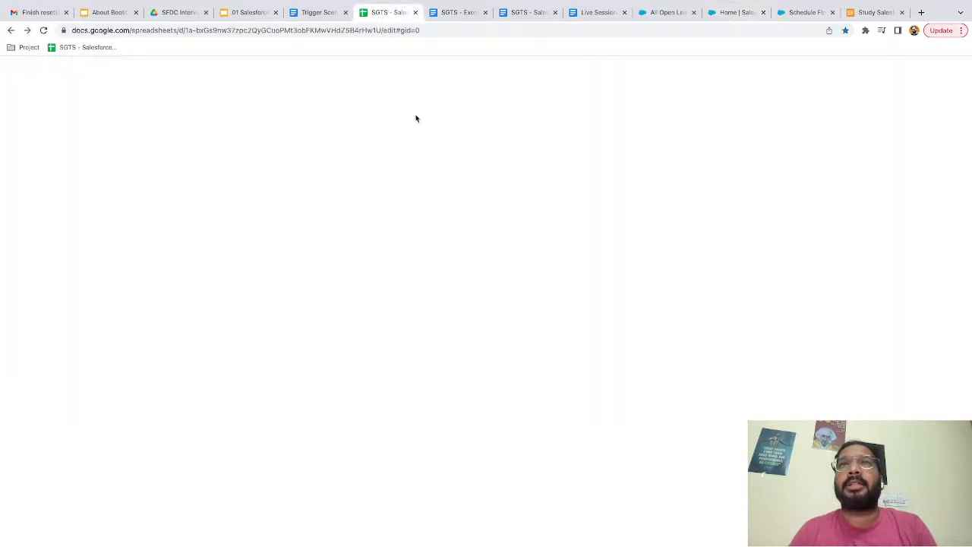
scroll(553, 400, "down", 2)
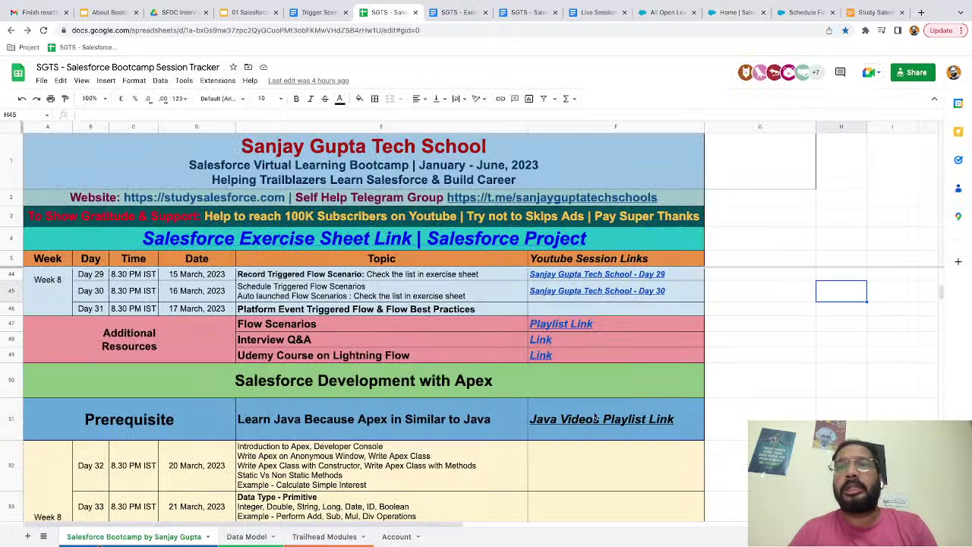
mouse_move(587, 424)
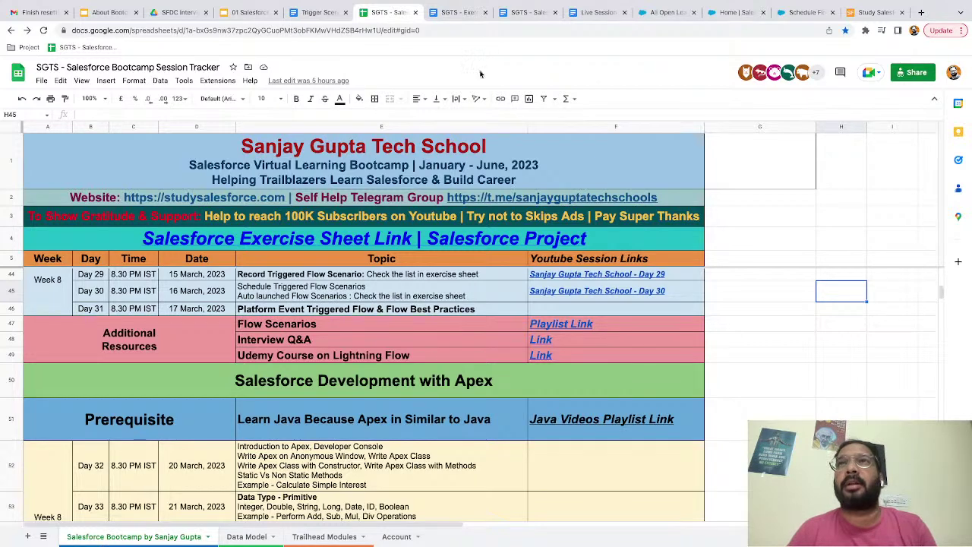
- Return to All Open Leads, reload the list, and compare Website, Lead Source and Last Modified Date across the leads
left_click(658, 13)
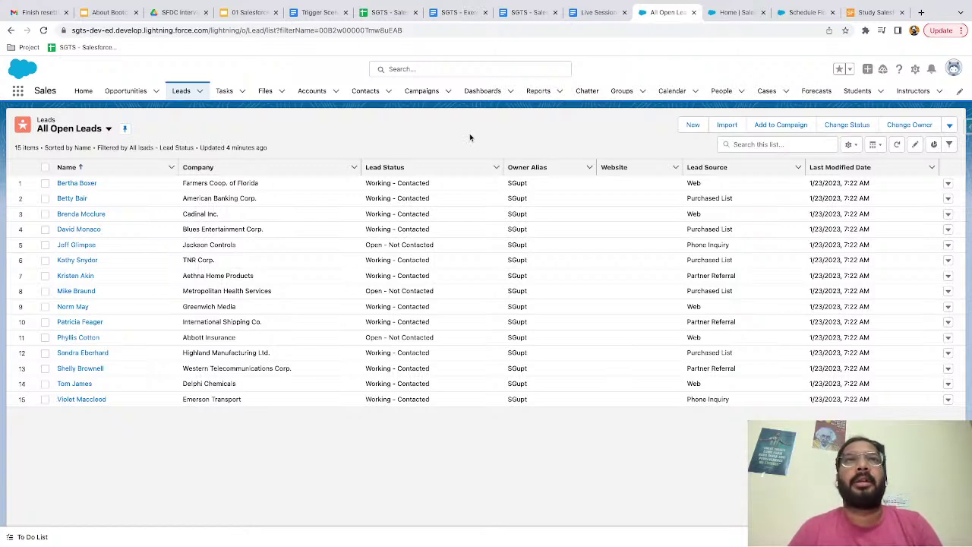
left_click(44, 30)
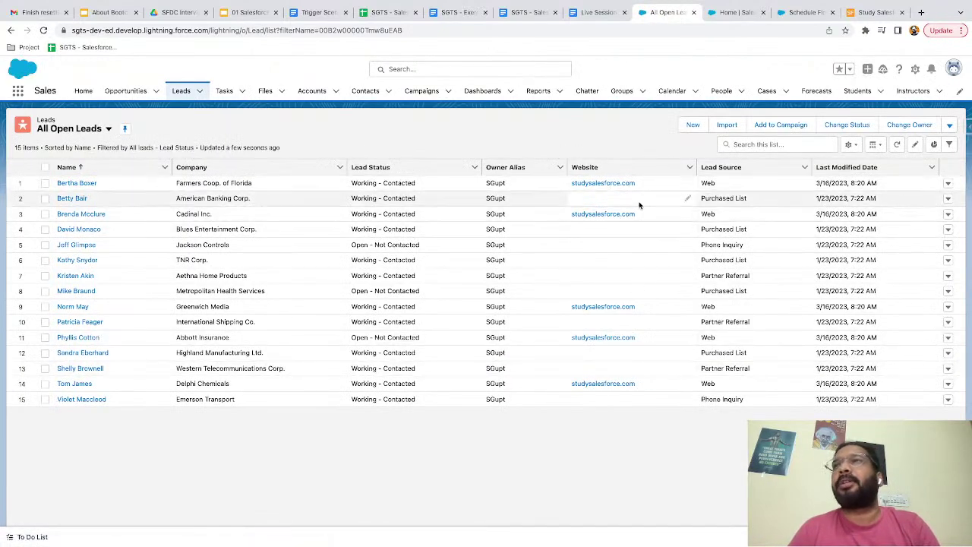
scroll(625, 248, "up", 5)
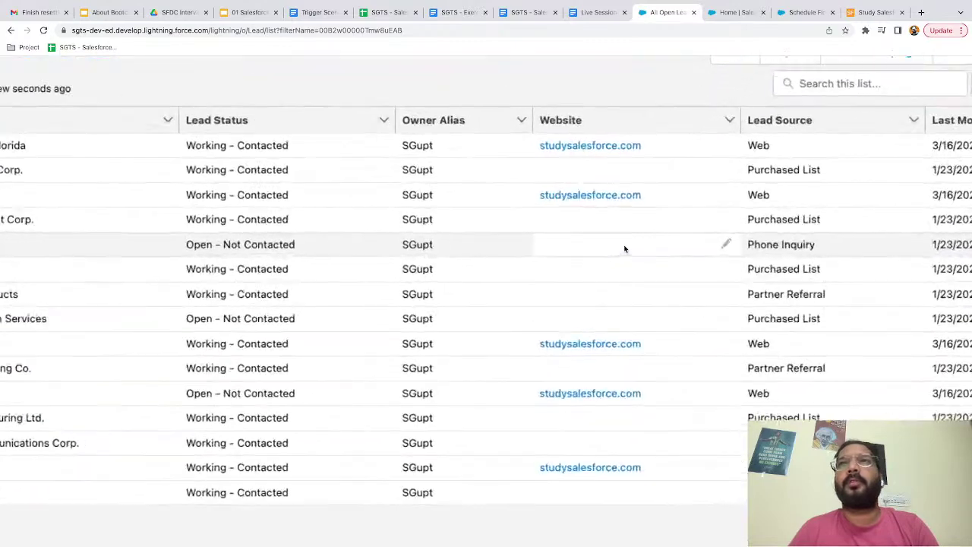
scroll(625, 248, "right", 2)
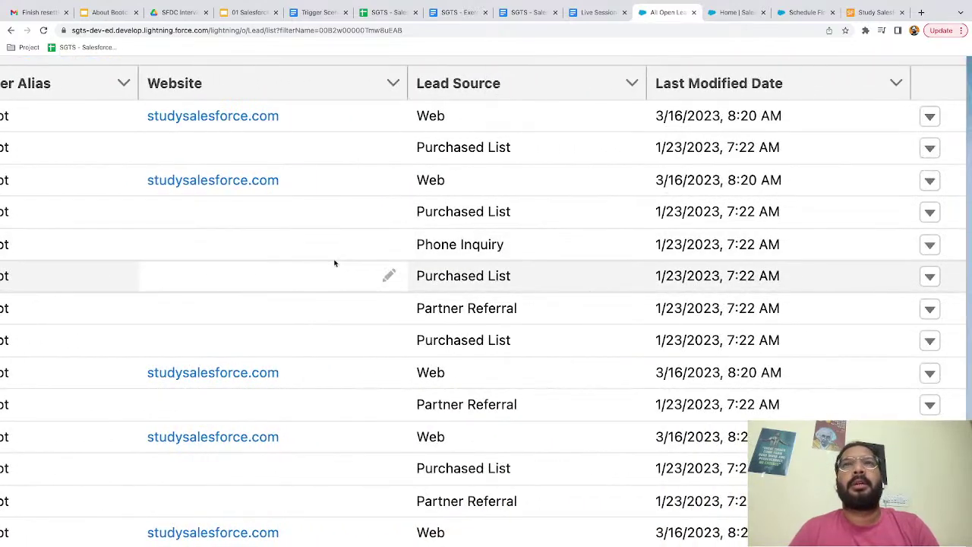
scroll(334, 263, "right", 1)
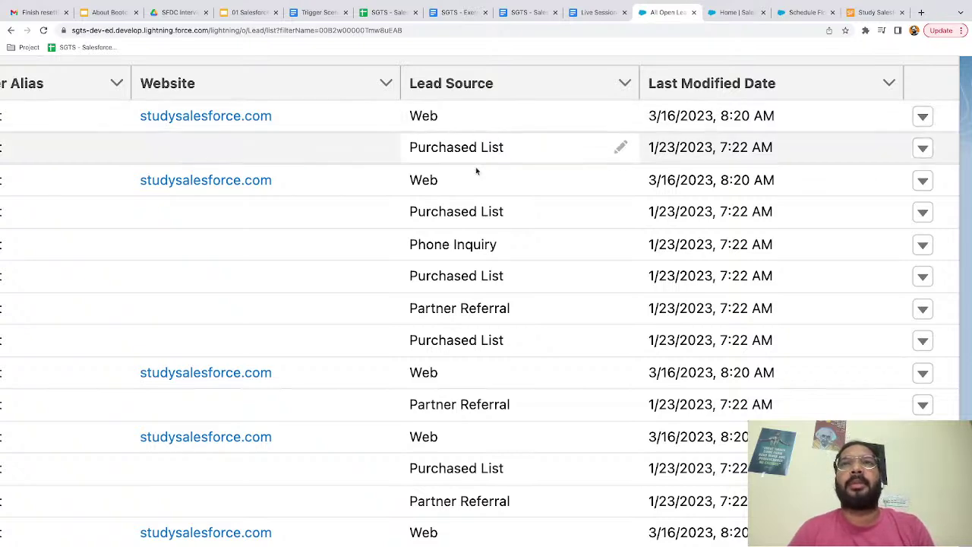
scroll(466, 189, "down", 3)
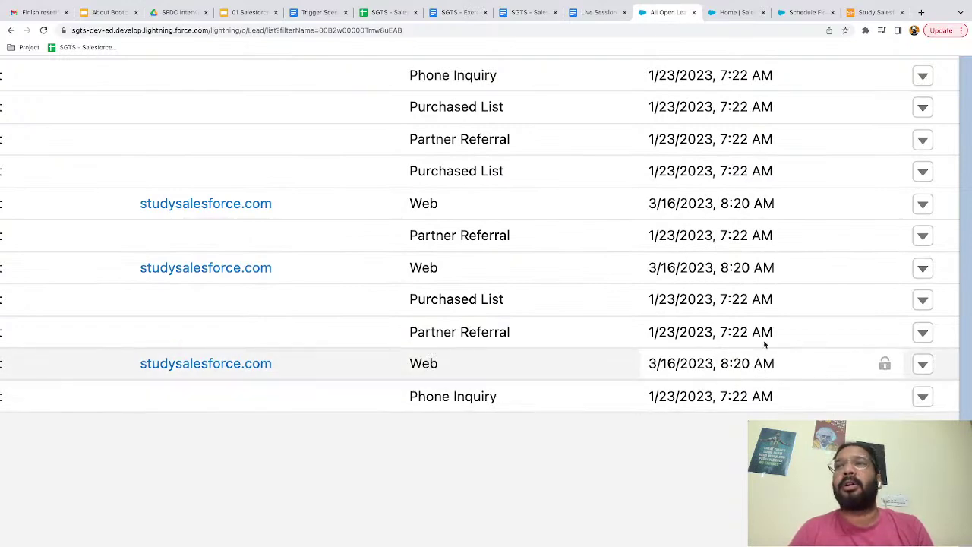
scroll(777, 272, "up", 5)
key("ctrl+minus")
key("ctrl+minus")
key("ctrl+minus")
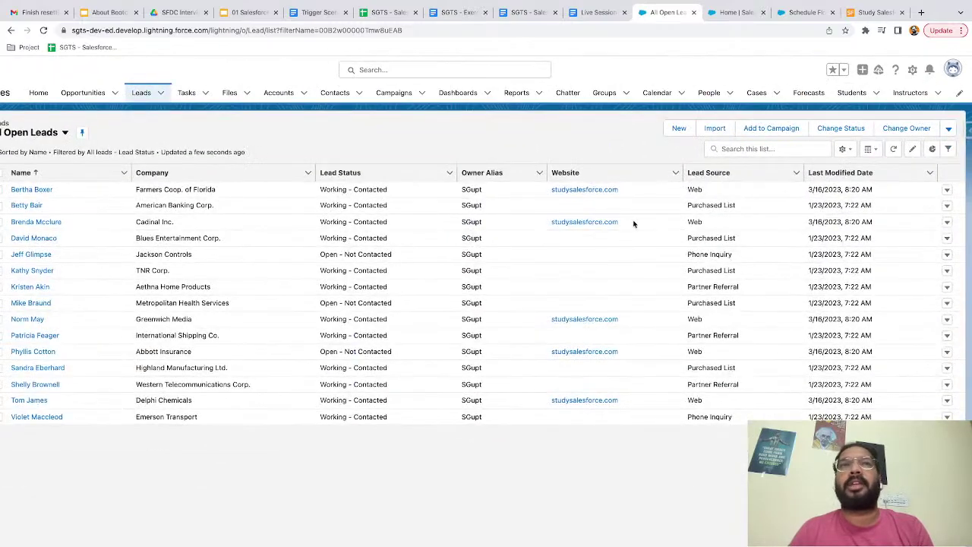
- Reload the Scheduled Jobs page and examine the Started and Next Scheduled Run times of the Schedule_Flow_on_Lead-1 job
left_click(735, 13)
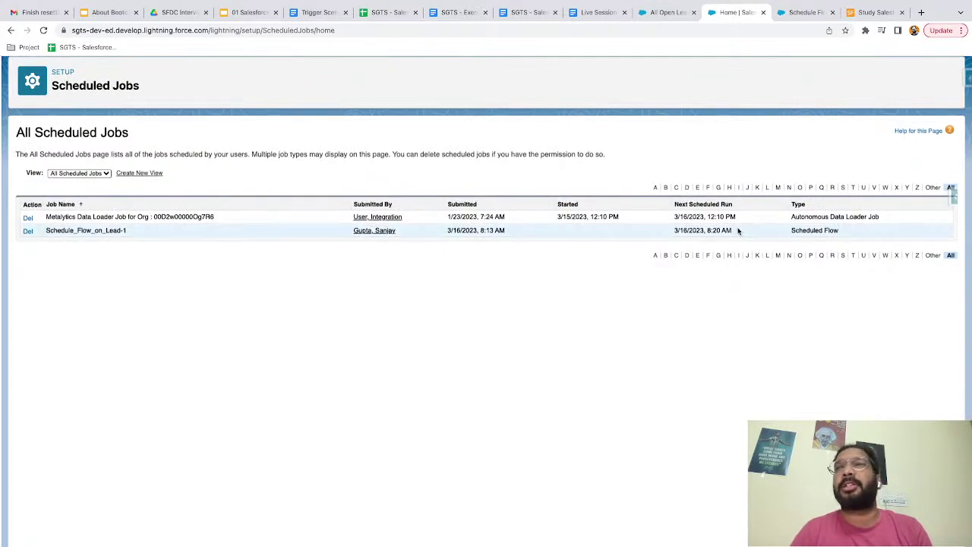
scroll(738, 230, "up", 5)
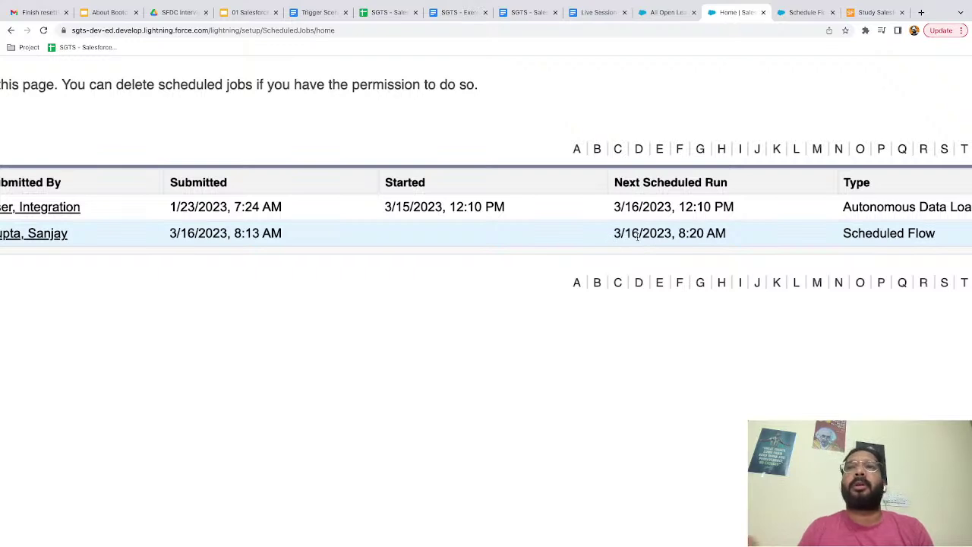
scroll(340, 254, "down", 5)
scroll(341, 254, "down", 3)
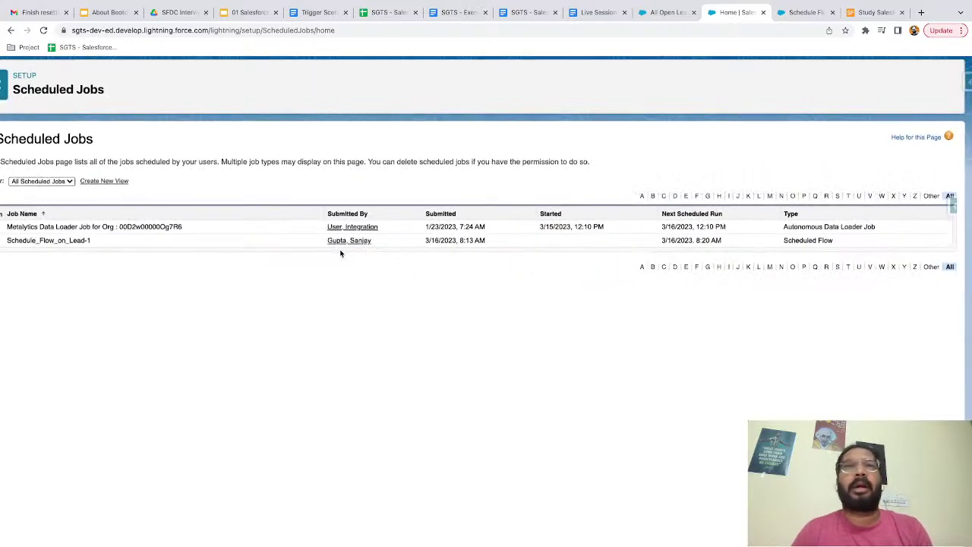
left_click(43, 30)
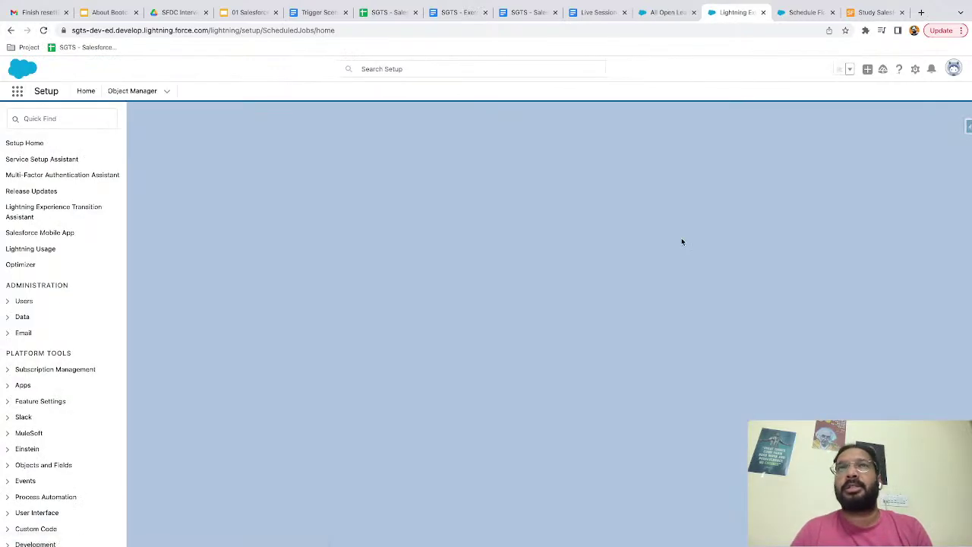
scroll(770, 241, "up", 3)
scroll(771, 241, "up", 2)
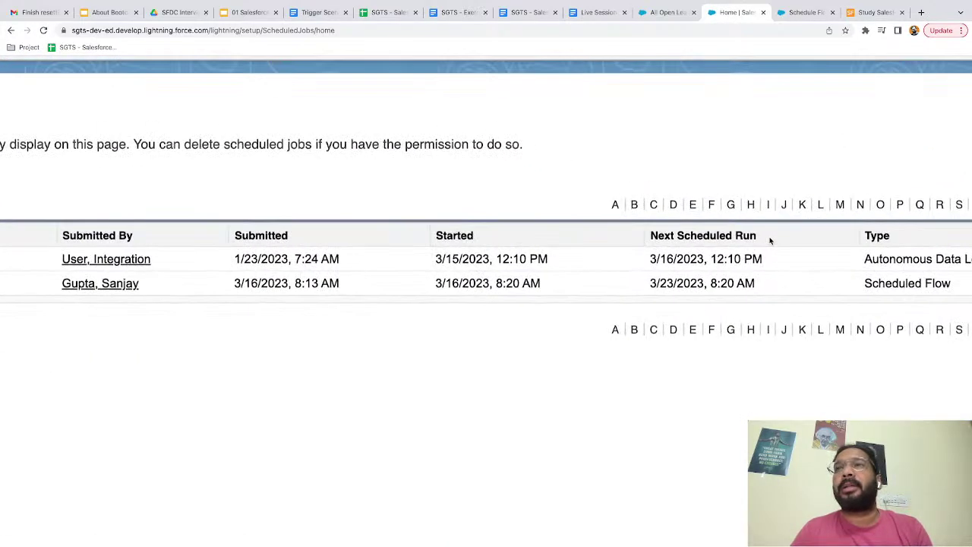
scroll(770, 242, "right", 3)
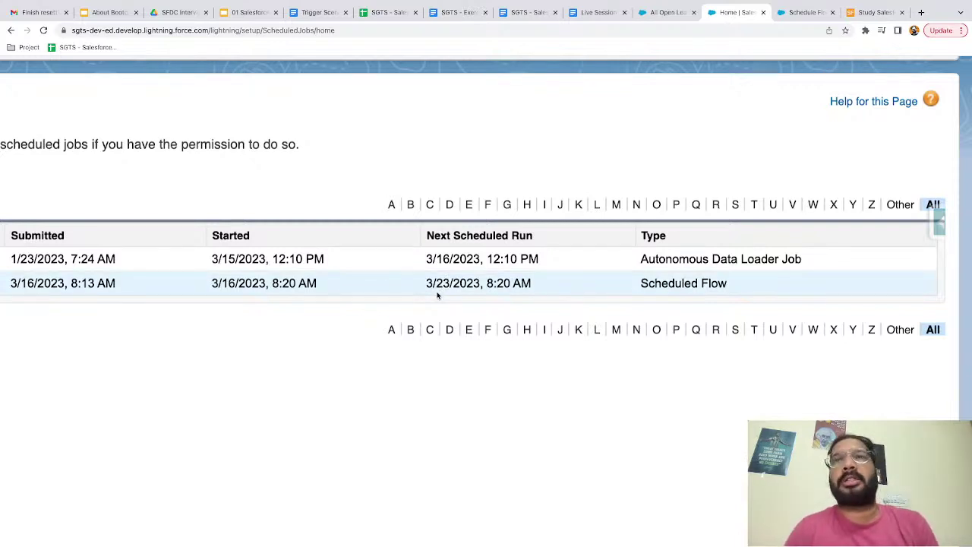
scroll(436, 296, "down", 5)
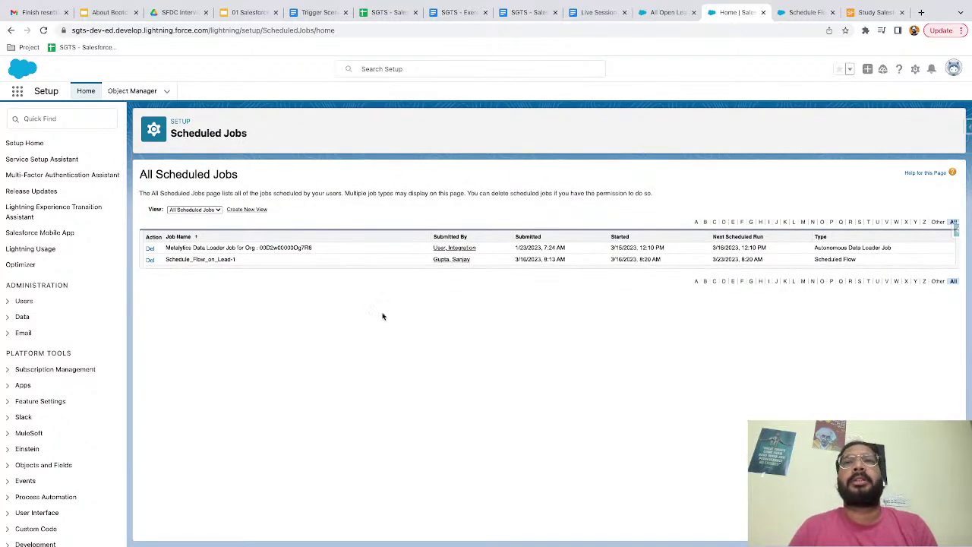
- Switch to the Schedule Triggered Flow Scenario slide and read the scenario about reminder tasks for open opportunities
key("ctrl+Left")
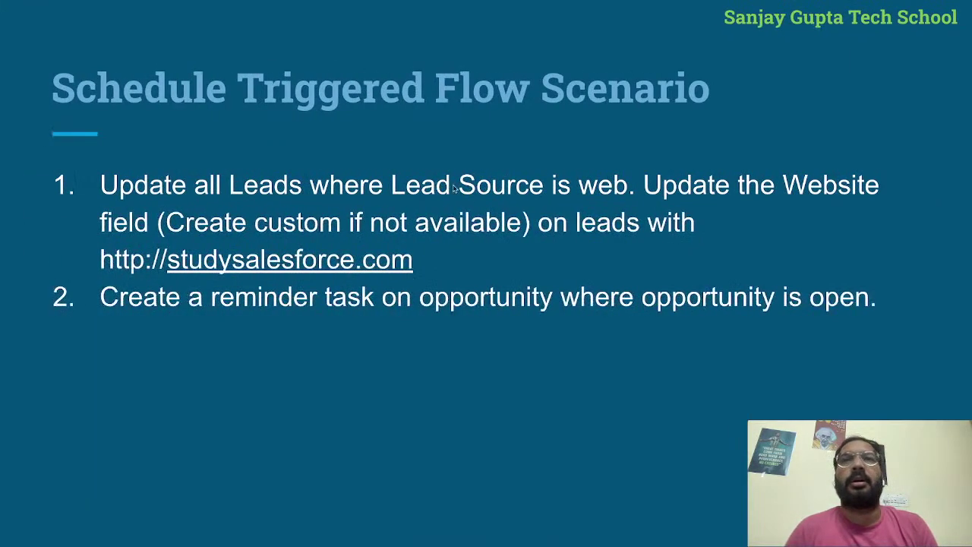
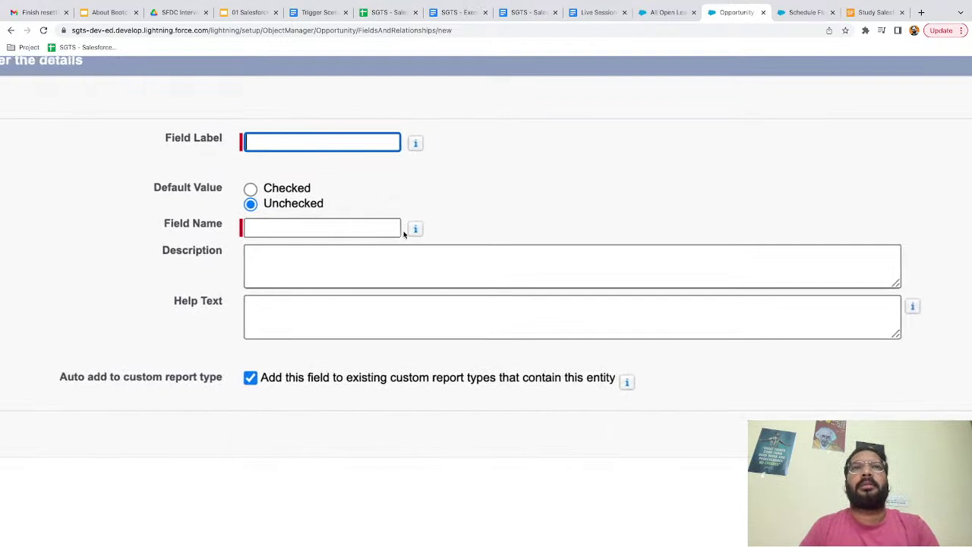
- Label the new Opportunity checkbox field "Task Created?", using the field name Task_Created, and make it visible to all profiles
type("Task Created?")
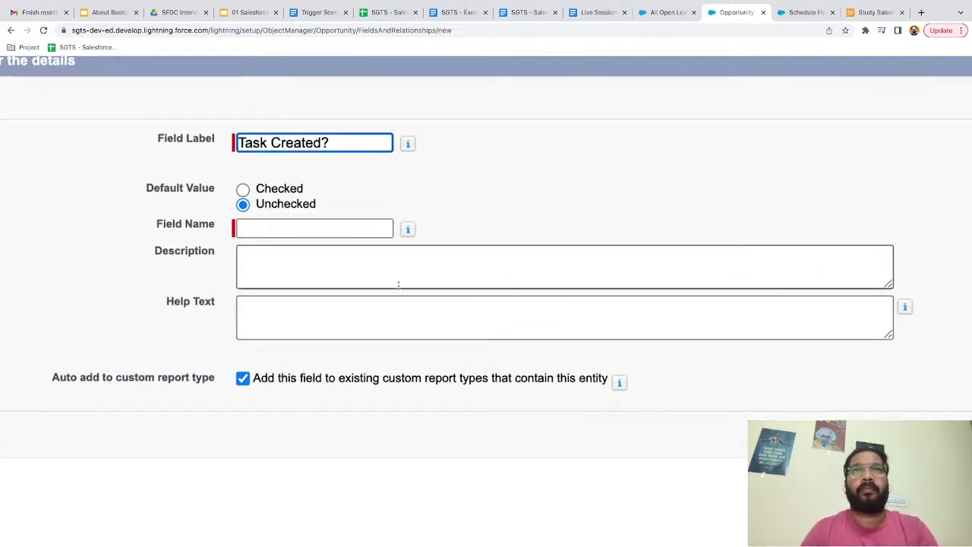
left_click(433, 243)
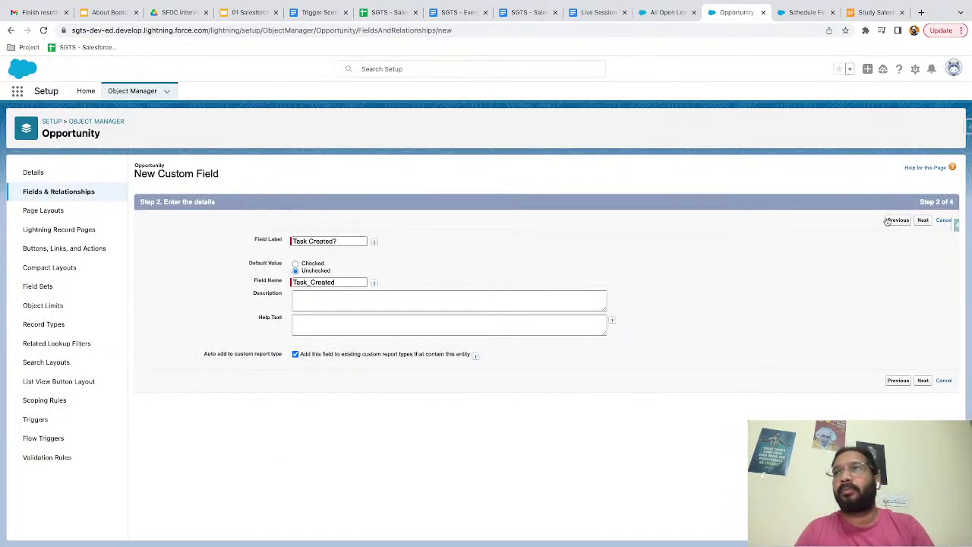
left_click(923, 220)
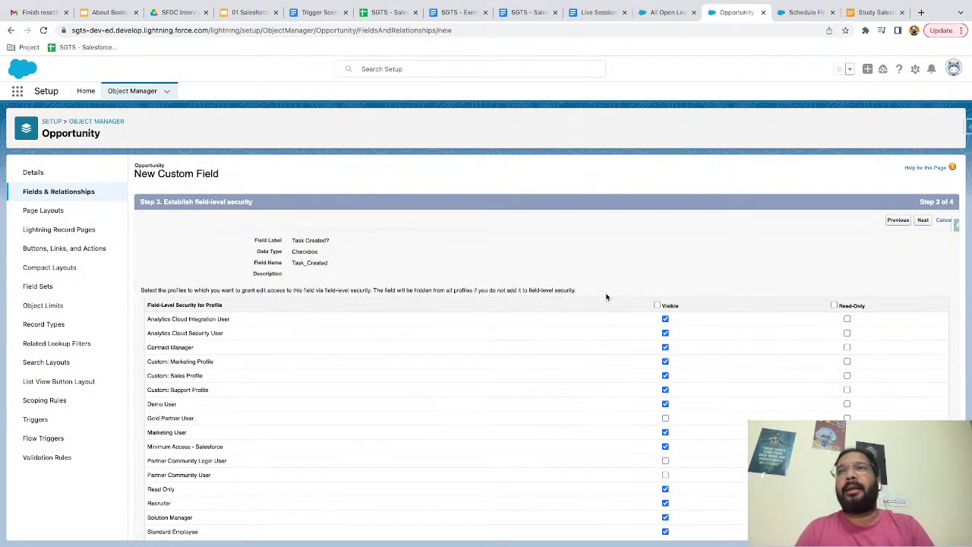
left_click(658, 306)
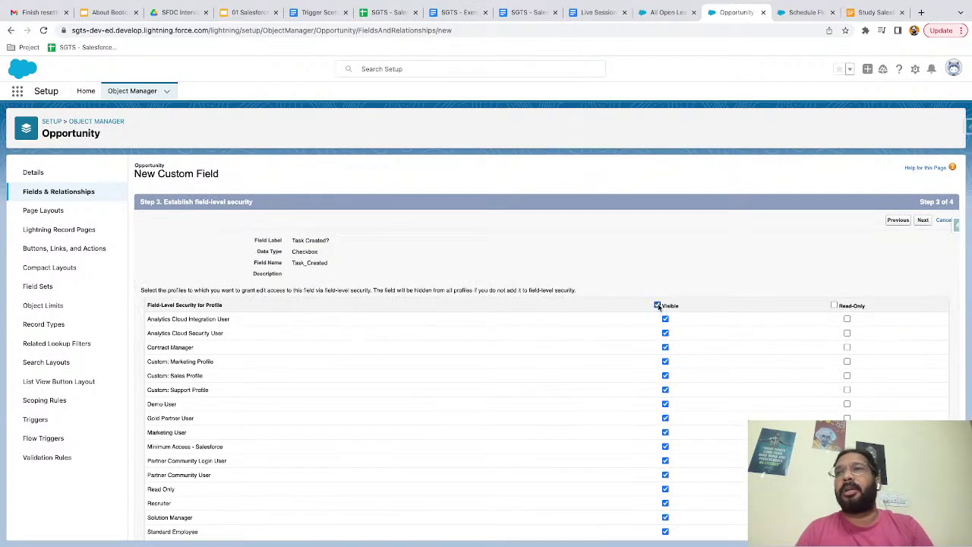
left_click(923, 220)
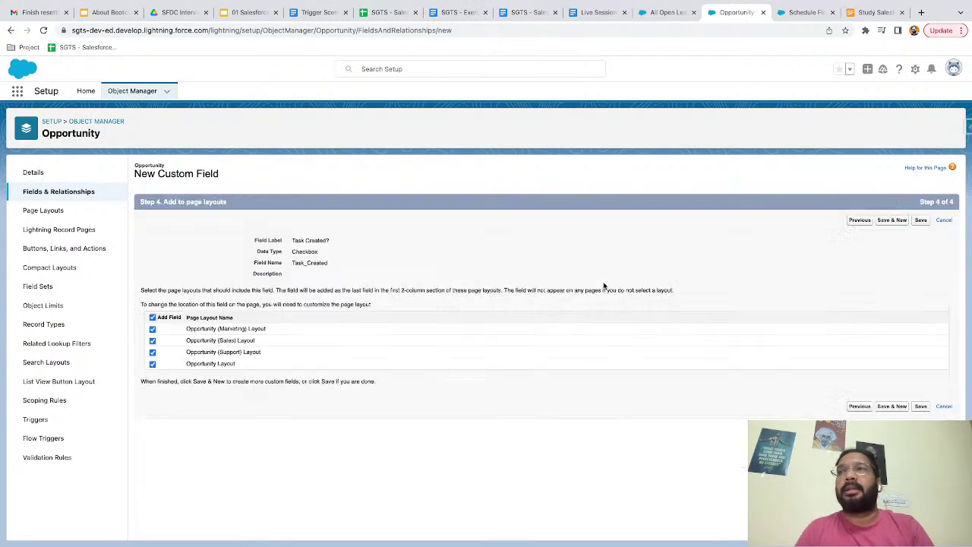
- Exclude the Task Created? field from all Opportunity page layouts and save the field
left_click(152, 317)
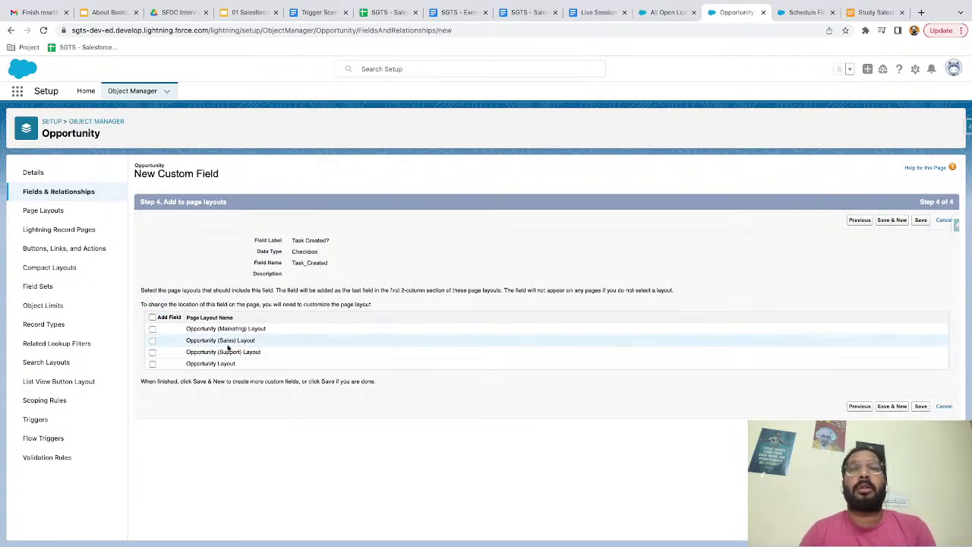
scroll(228, 347, "up", 5)
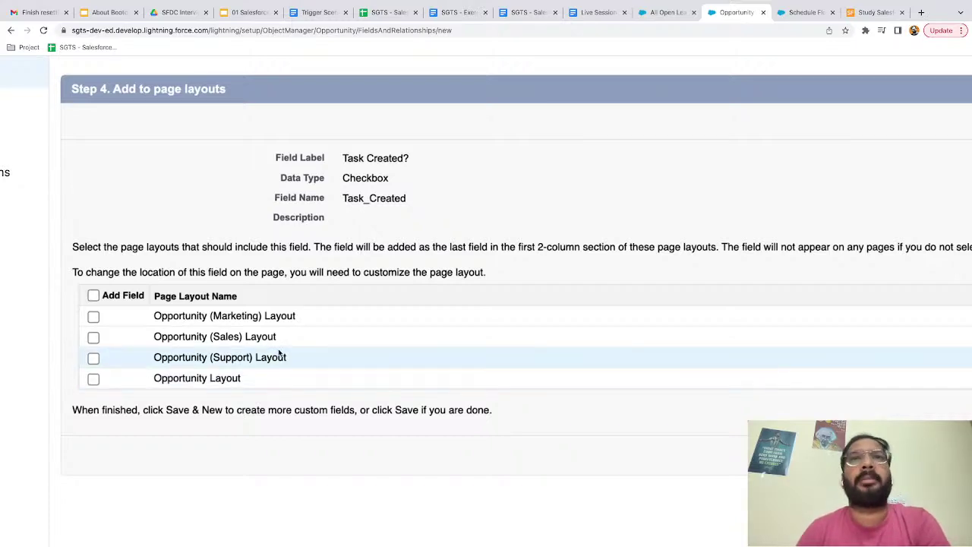
scroll(280, 353, "down", 5)
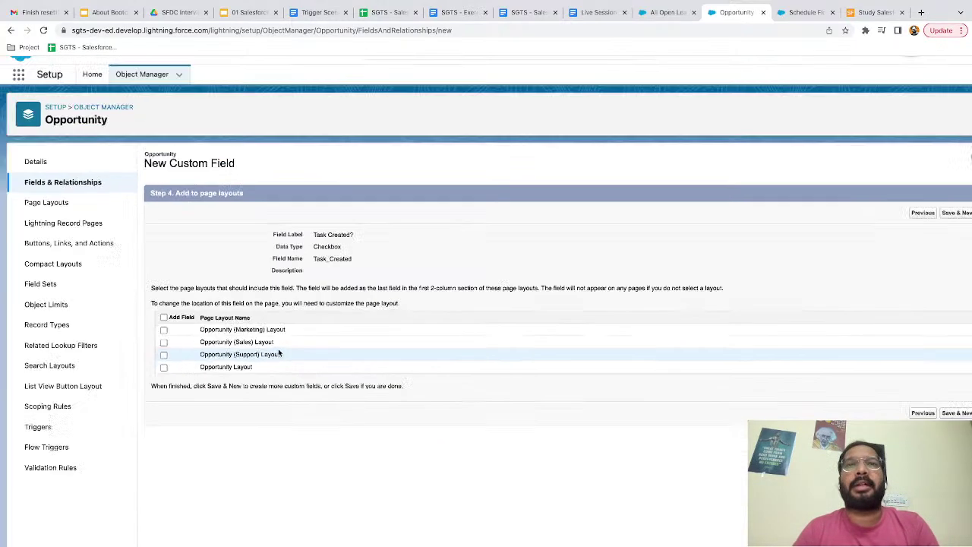
left_click(921, 221)
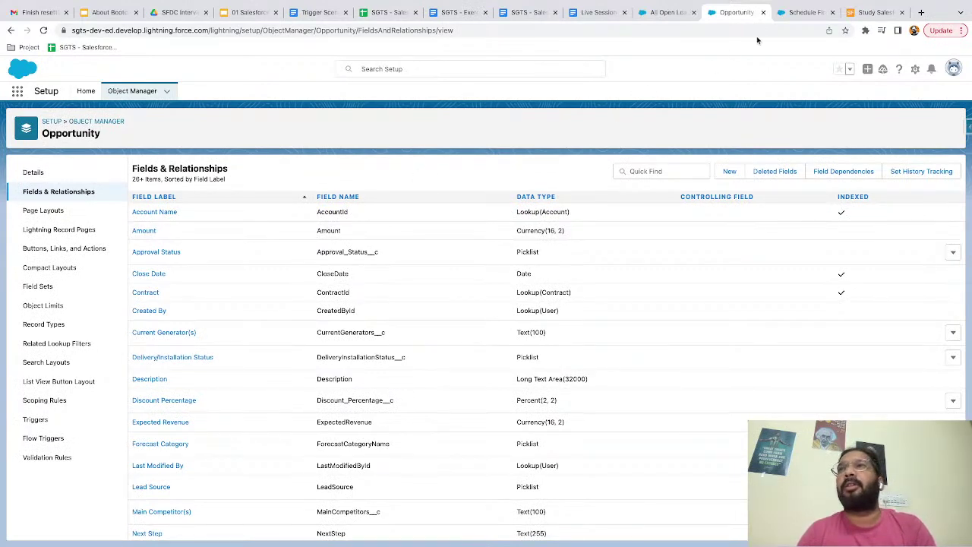
- Open the Flows setup page and create a new Schedule-Triggered Flow
left_click(86, 91)
left_click(46, 118)
type("flow")
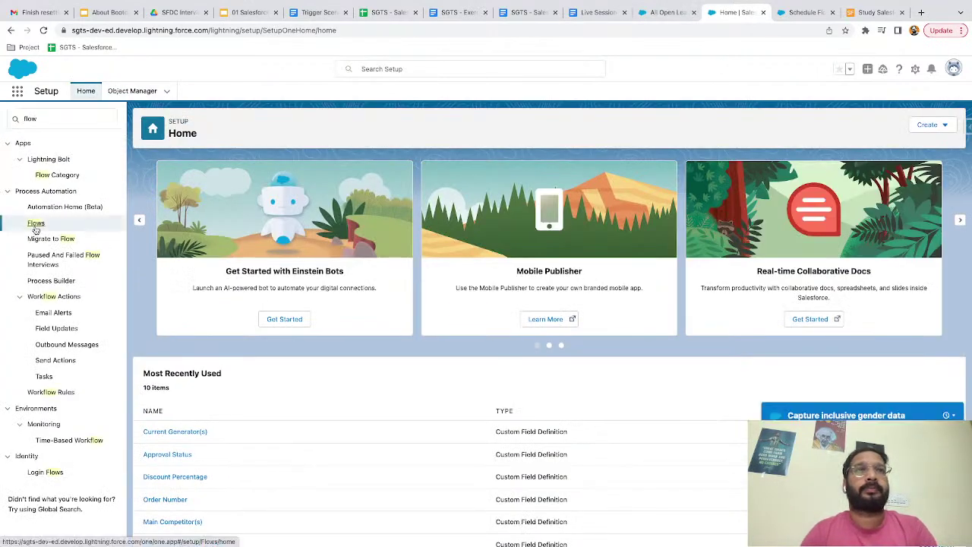
left_click(36, 224)
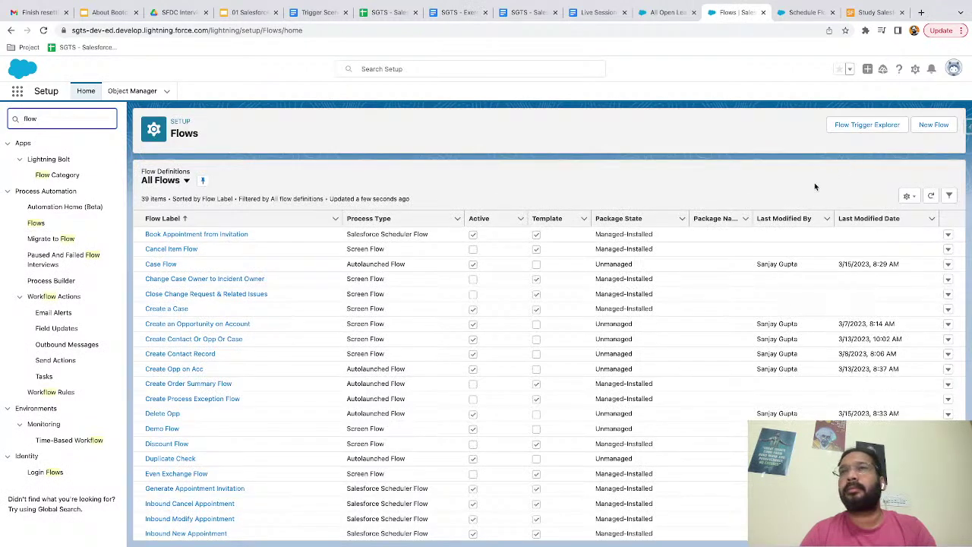
left_click(943, 126)
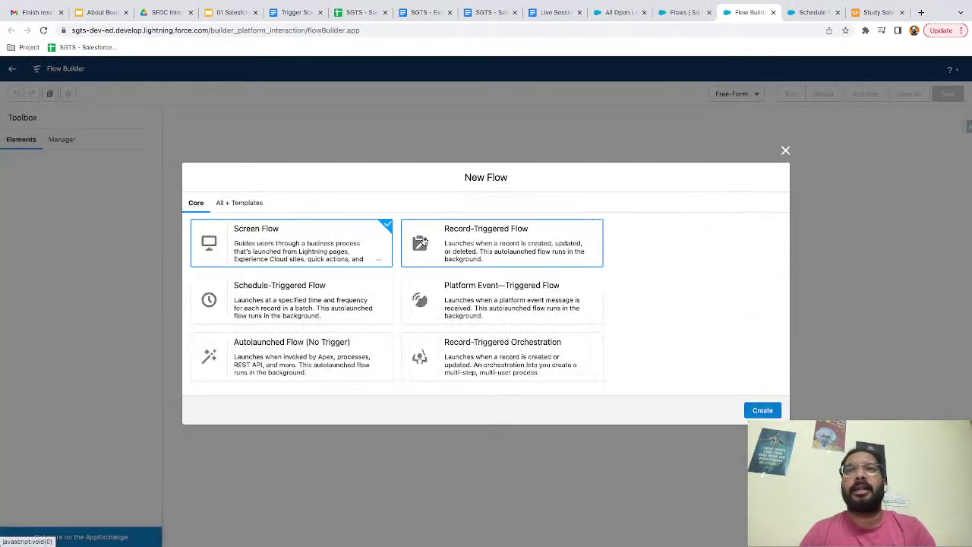
left_click(300, 303)
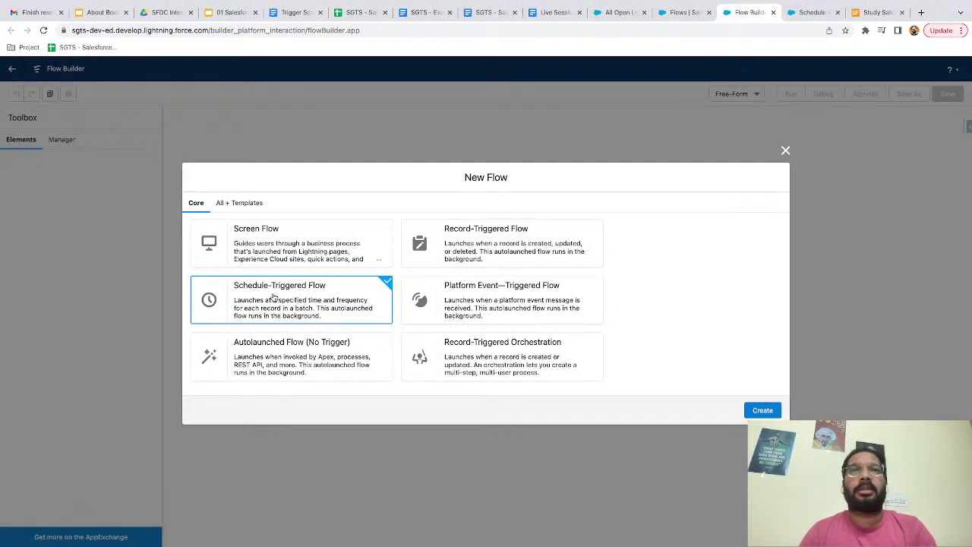
left_click(762, 410)
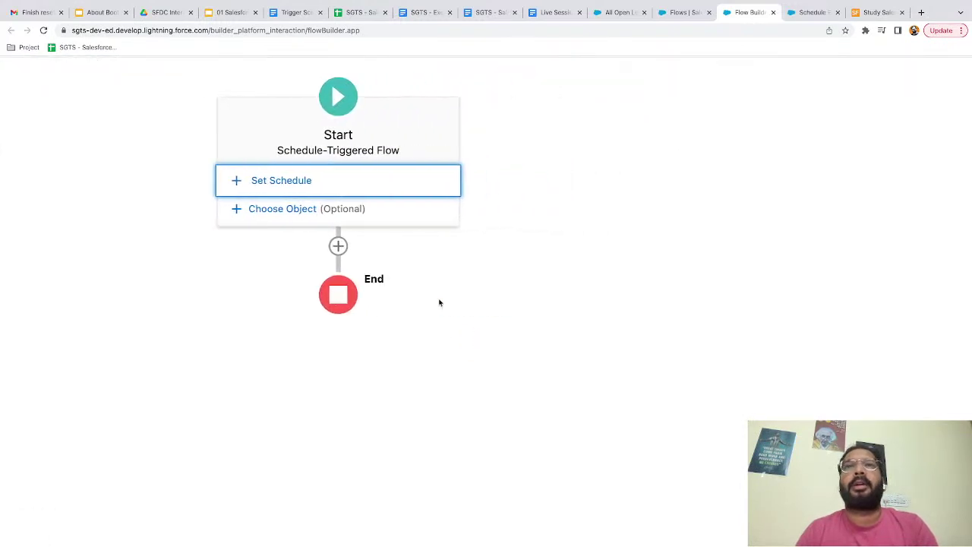
- Set the flow's schedule to start on Mar 16, 2023 at 8:30 AM
left_click(253, 183)
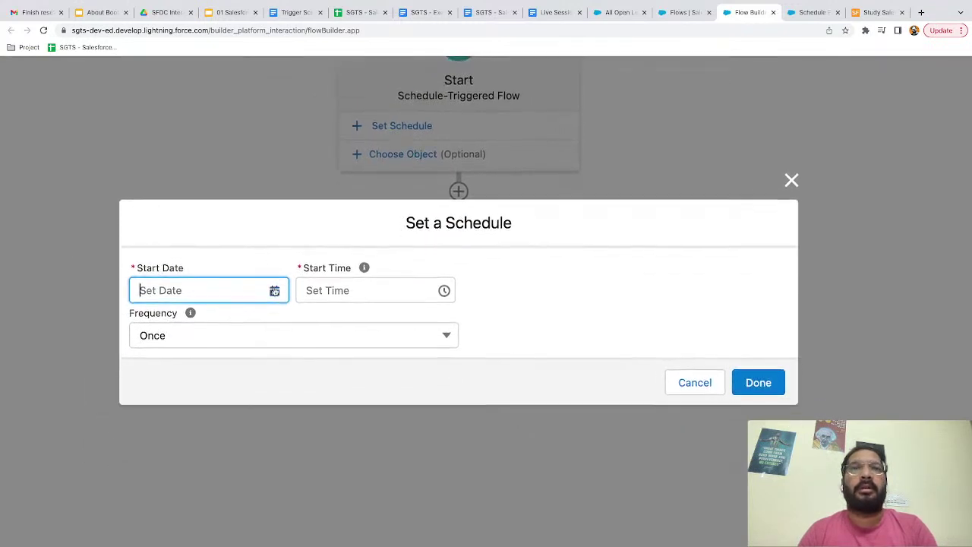
left_click(274, 290)
left_click(277, 440)
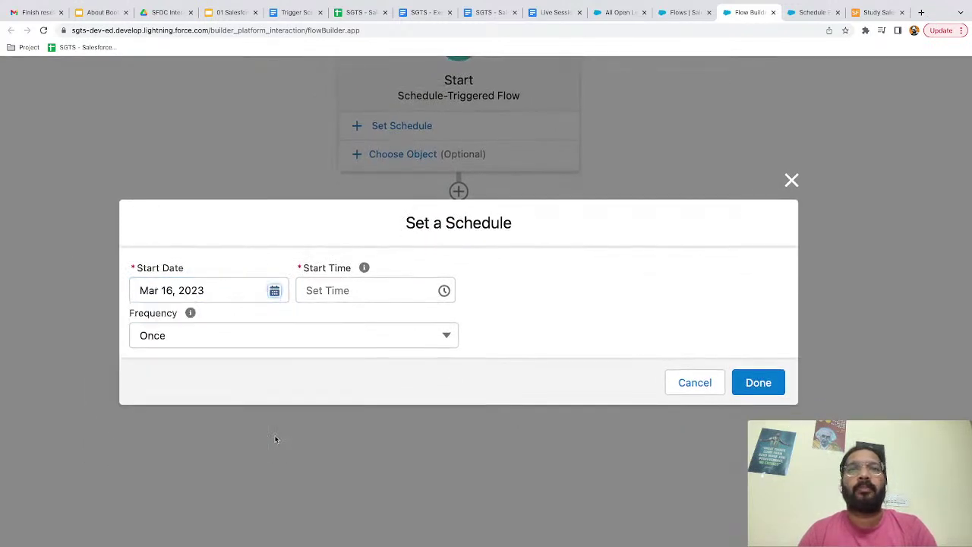
left_click(402, 291)
scroll(367, 388, "down", 5)
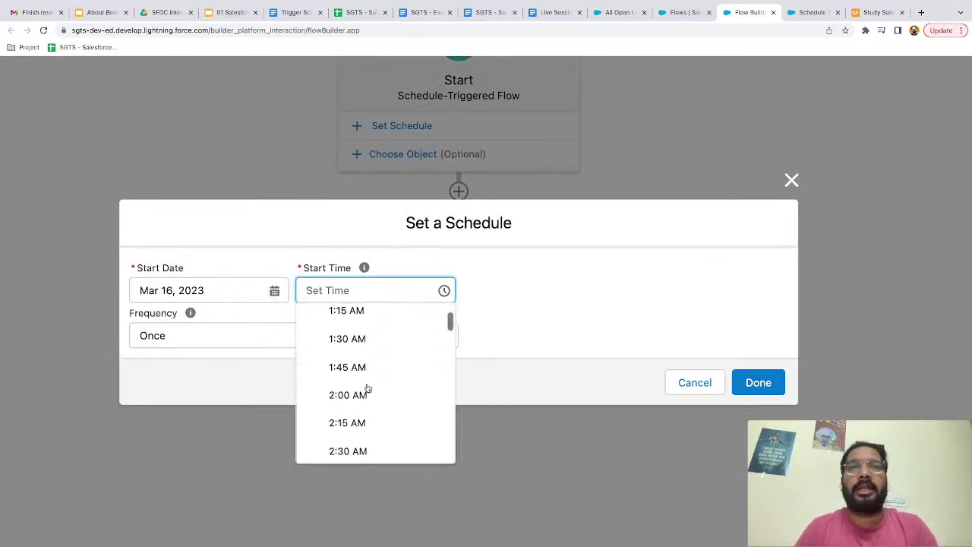
scroll(354, 365, "down", 5)
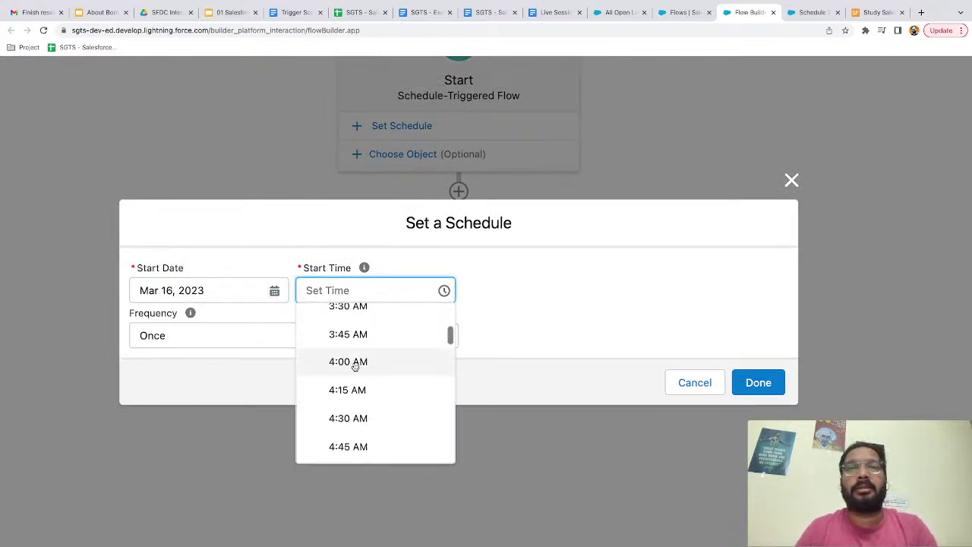
scroll(335, 418, "down", 3)
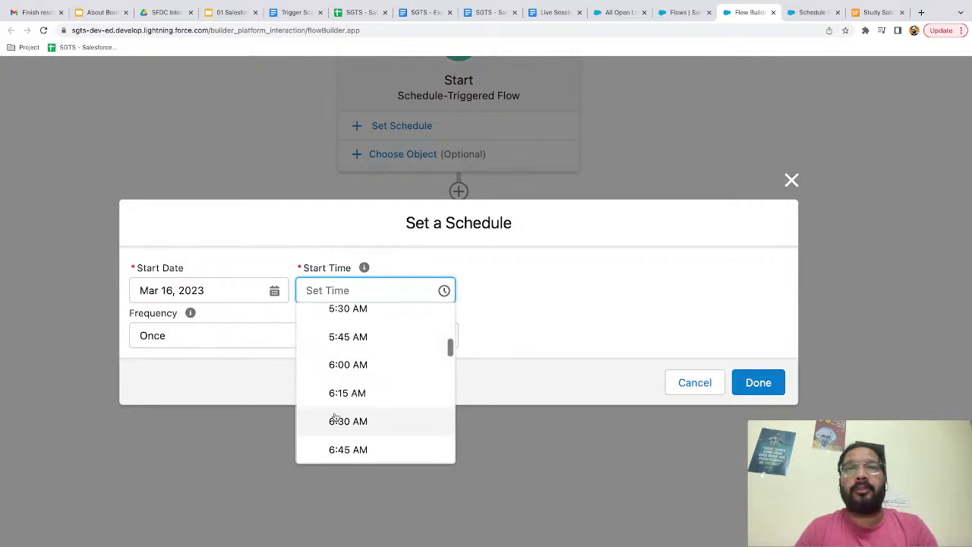
scroll(342, 403, "down", 5)
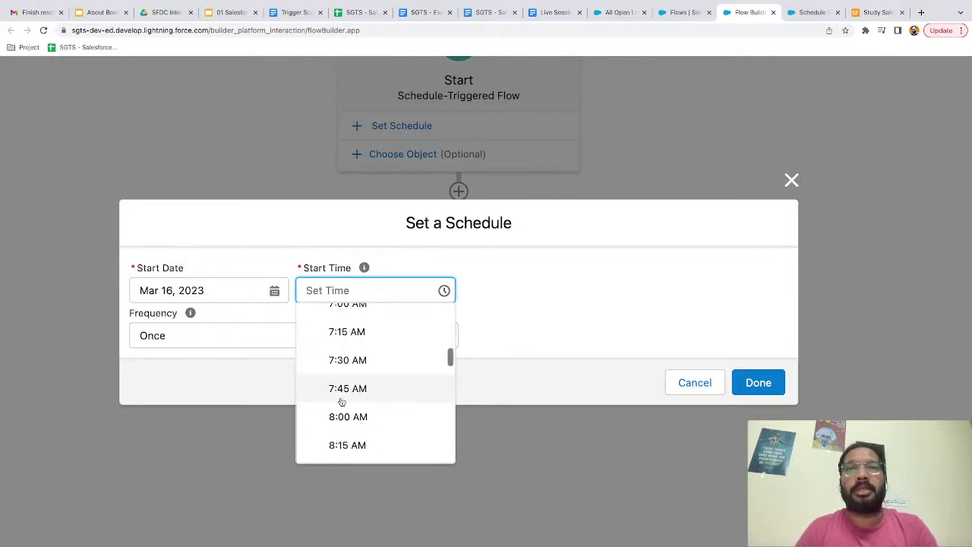
left_click(342, 408)
left_click(542, 287)
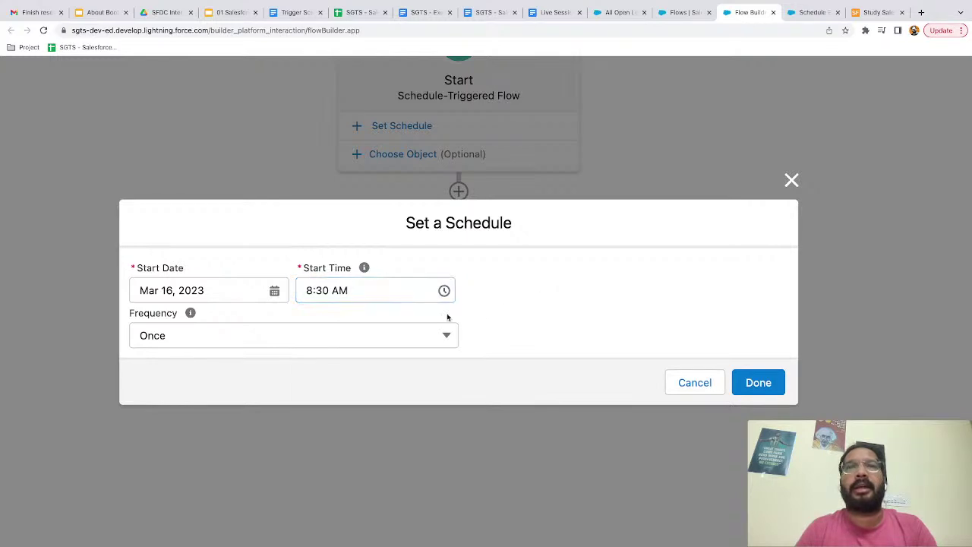
- Set the schedule frequency to Daily and apply the schedule
left_click(228, 339)
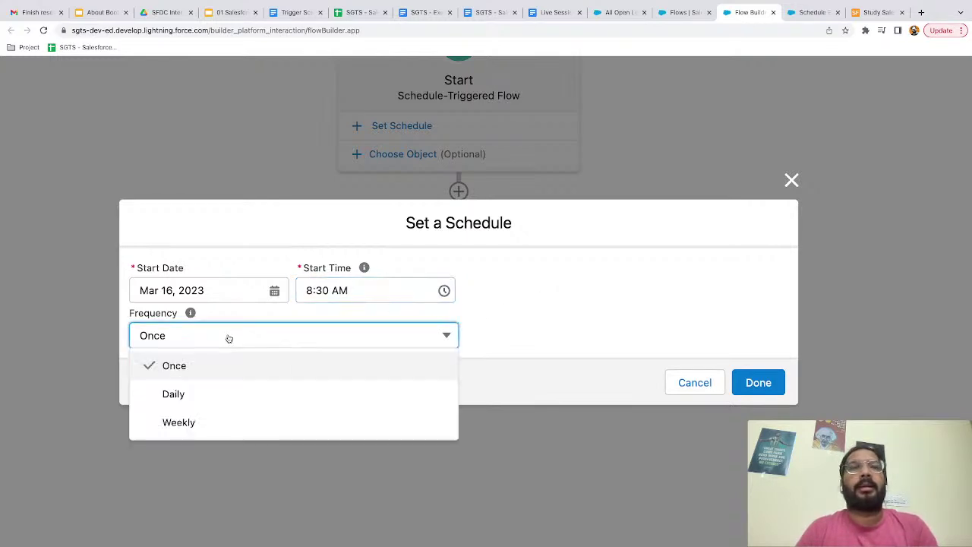
left_click(211, 403)
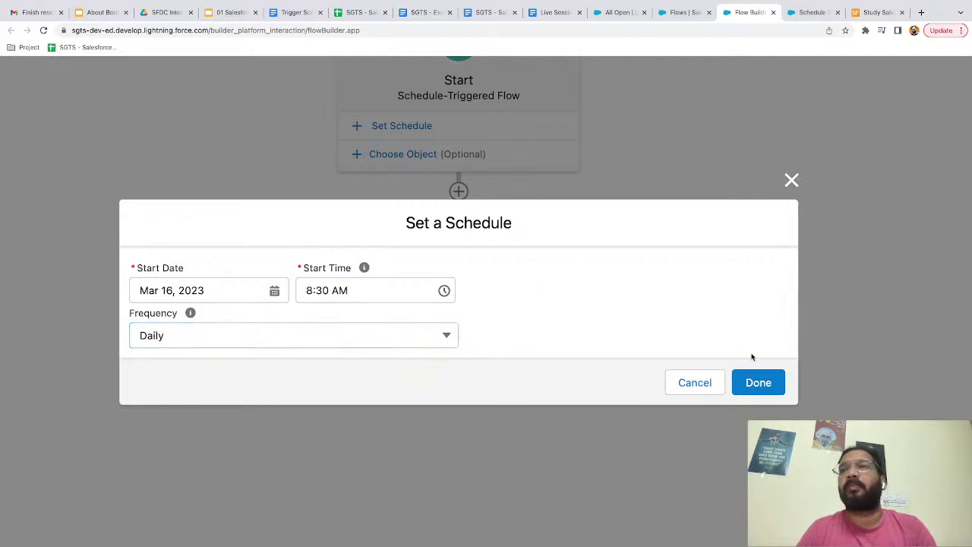
left_click(760, 383)
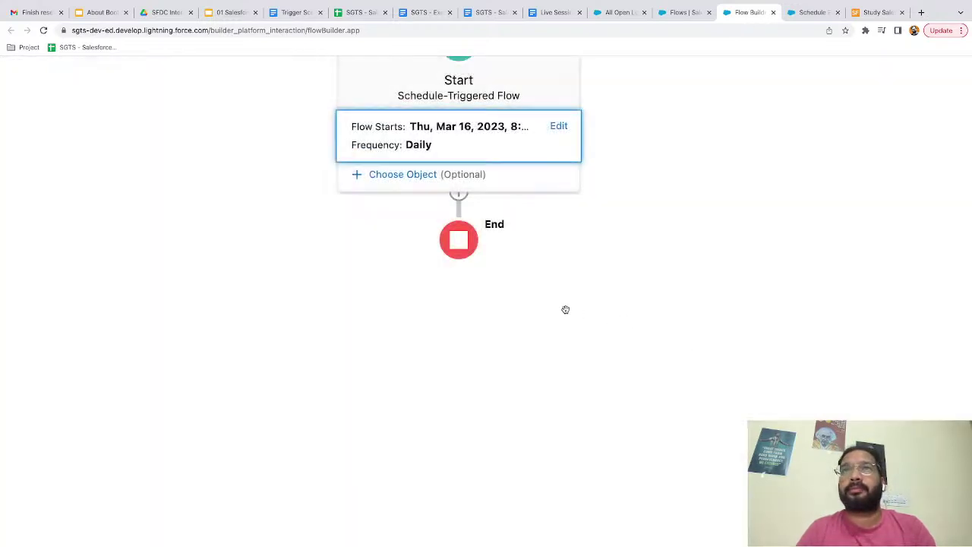
- Choose Opportunity as the object whose records the scheduled flow processes
left_click(412, 177)
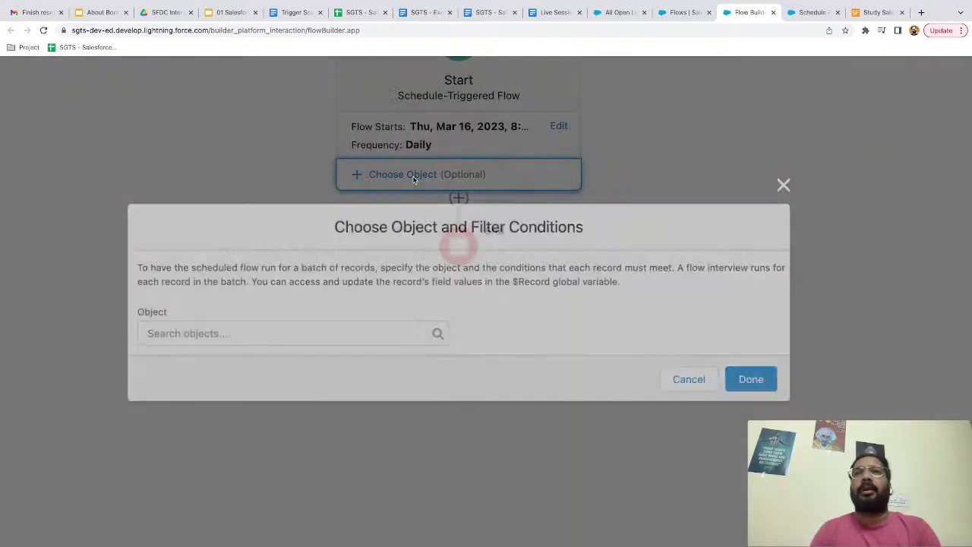
type("opp")
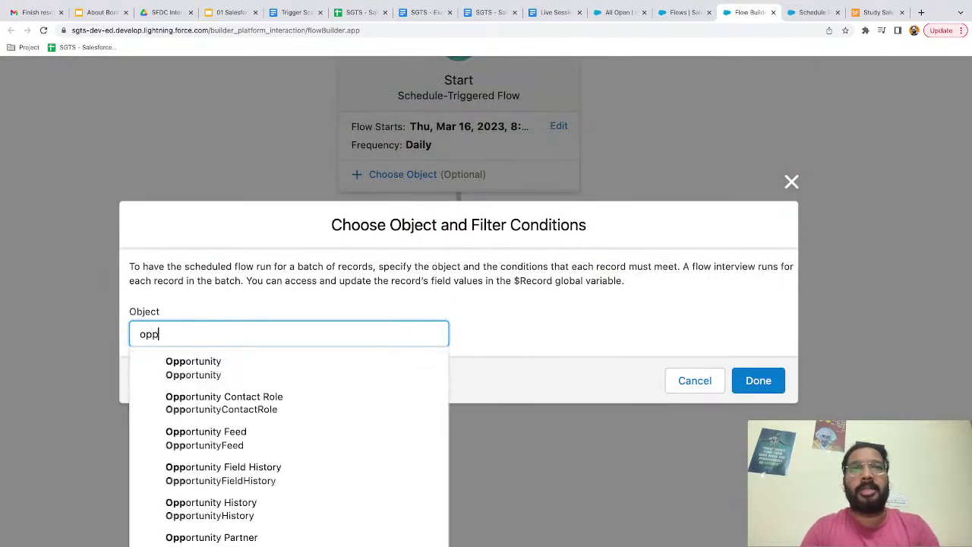
left_click(192, 371)
left_click(322, 342)
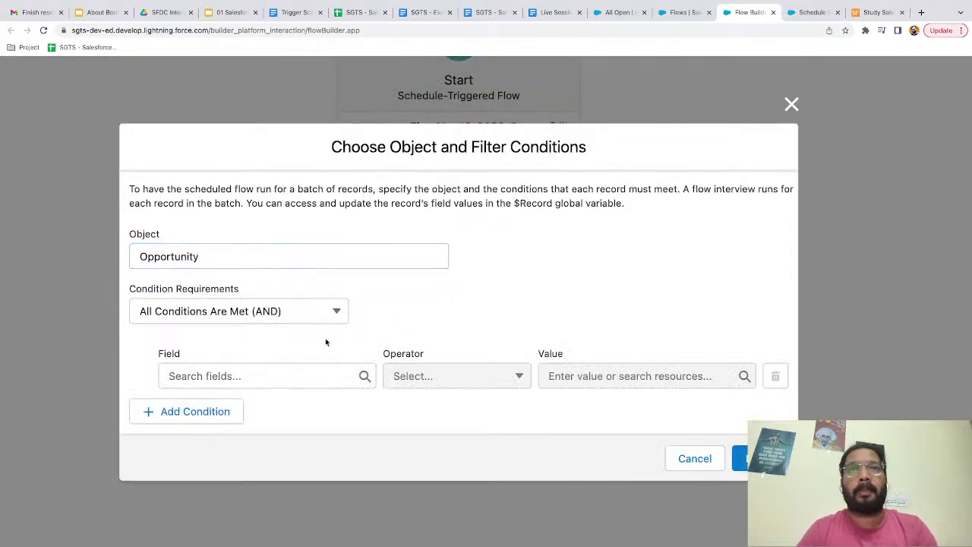
- Define the first filter condition as StageName Does Not Equal Closed Won
left_click(221, 326)
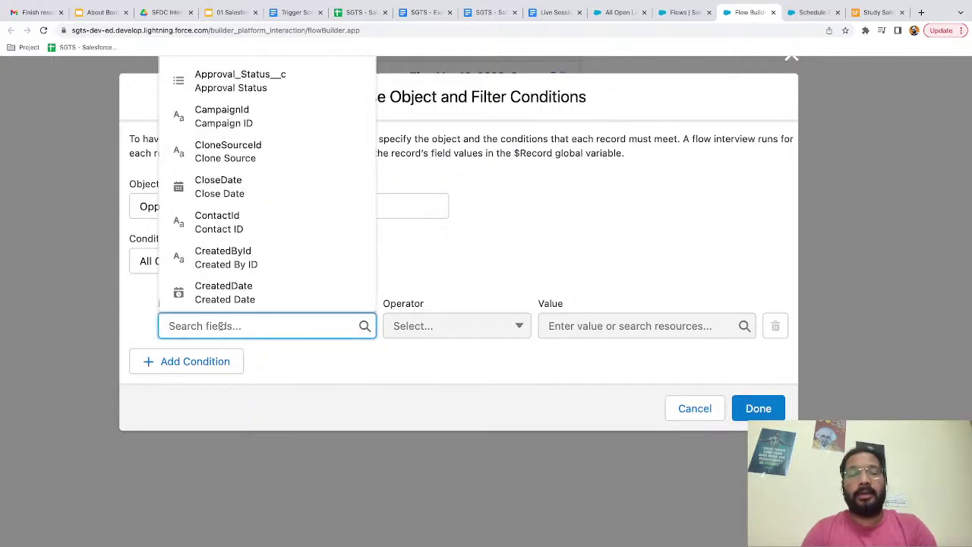
type("stage")
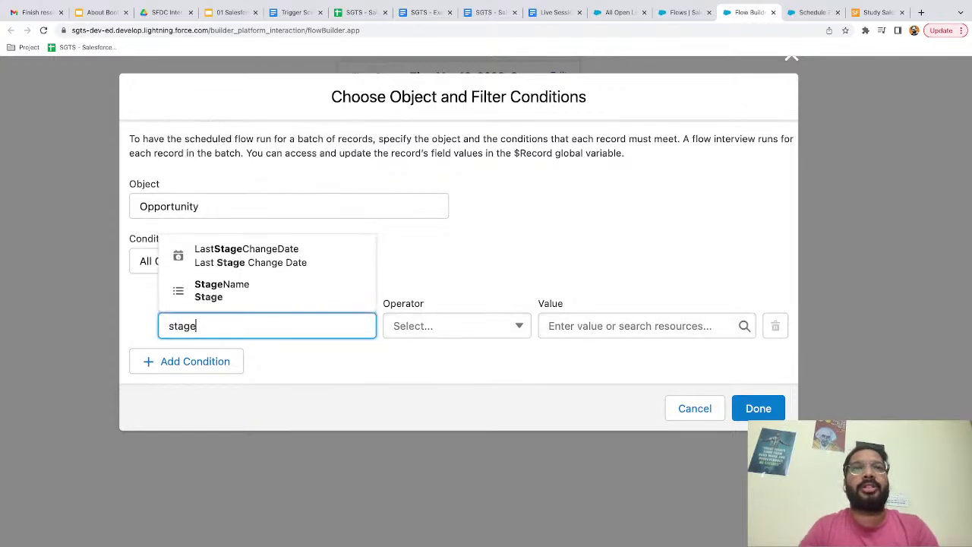
left_click(254, 289)
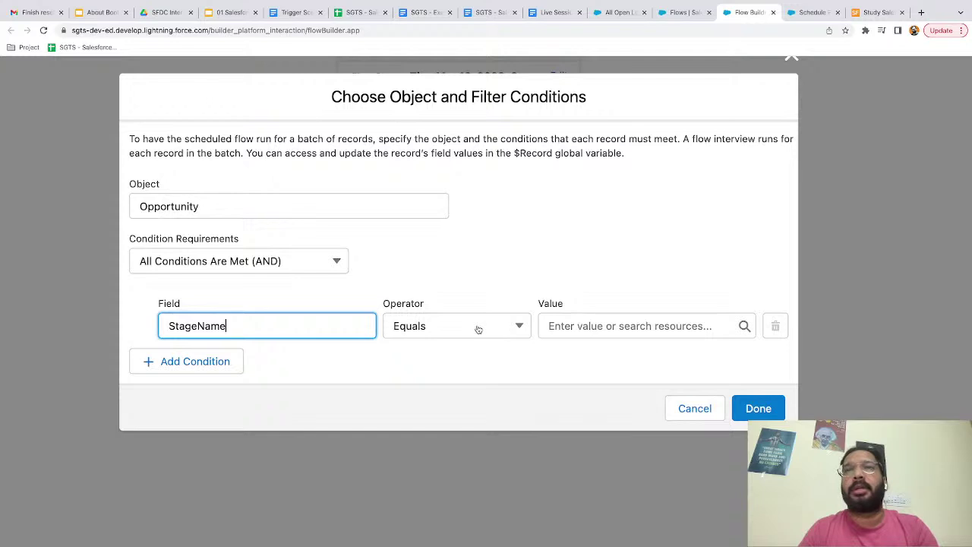
left_click(478, 329)
left_click(456, 384)
left_click(570, 326)
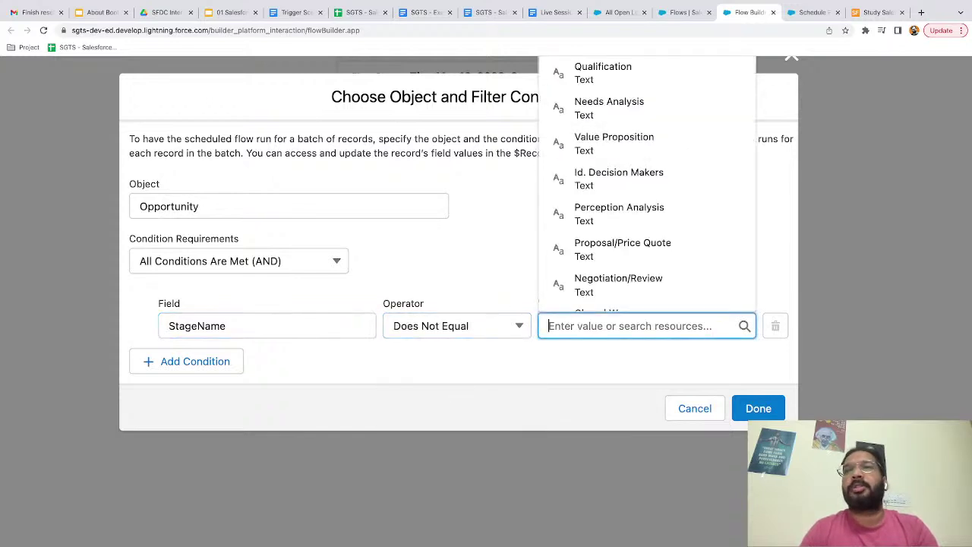
type("close")
left_click(597, 269)
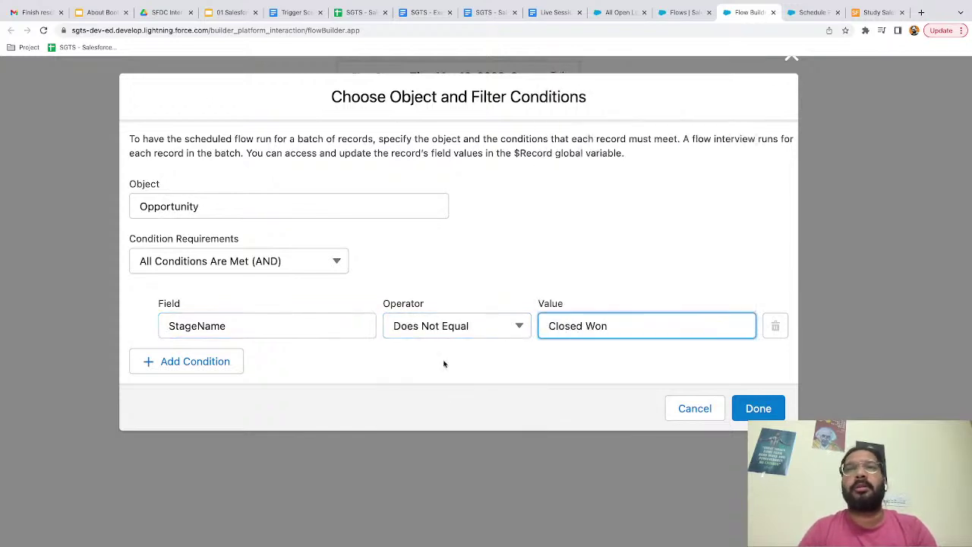
- Add a second filter condition requiring StageName Does Not Equal Closed Lost
left_click(186, 369)
left_click(207, 357)
type("stage")
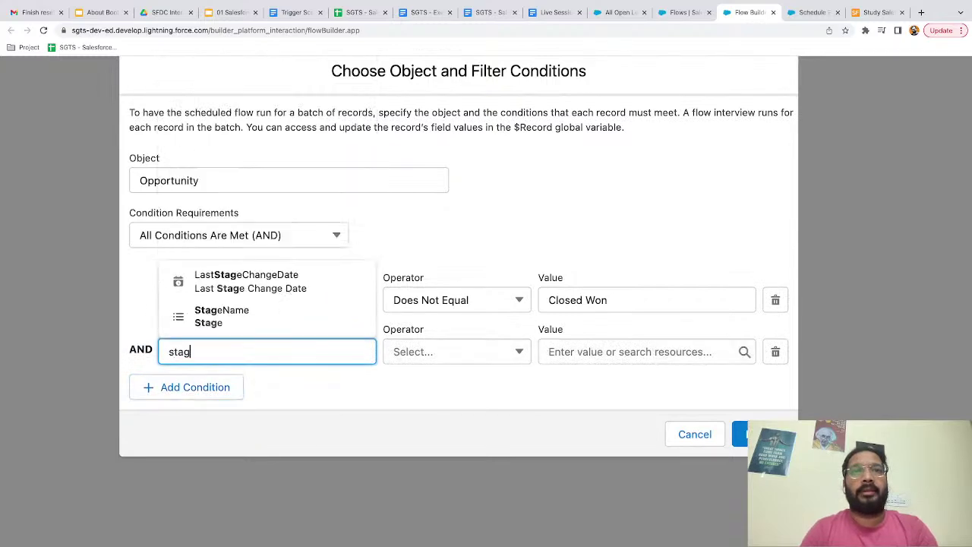
left_click(193, 316)
left_click(427, 352)
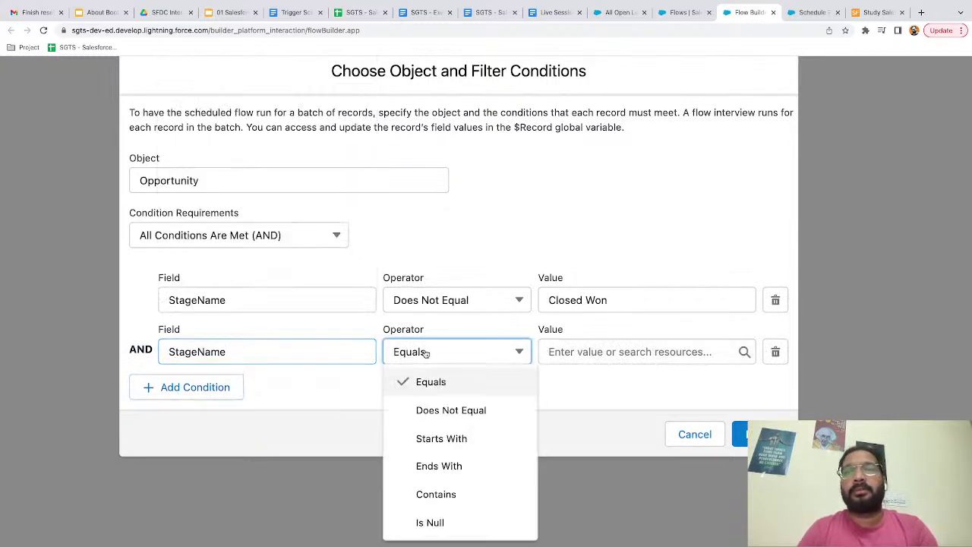
left_click(426, 408)
left_click(572, 352)
type("close")
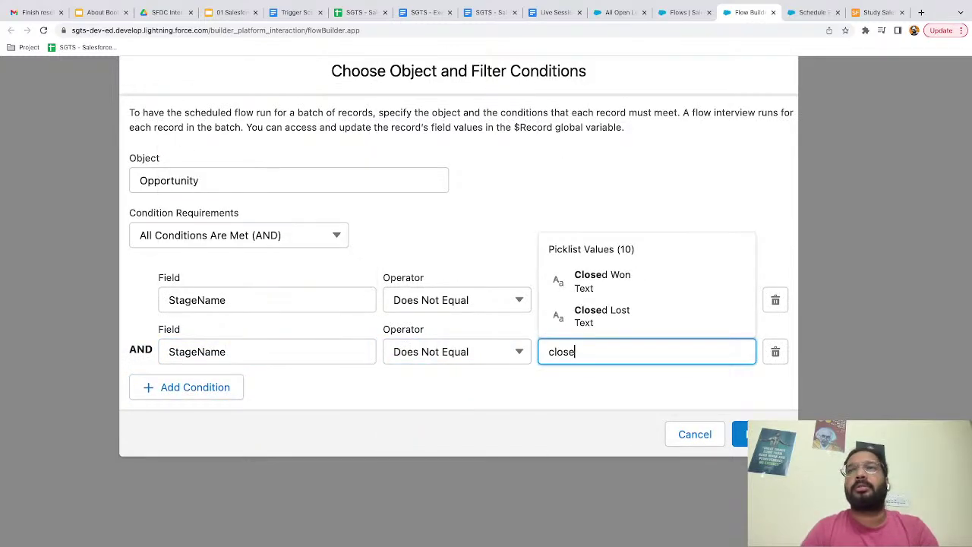
left_click(606, 312)
left_click(544, 392)
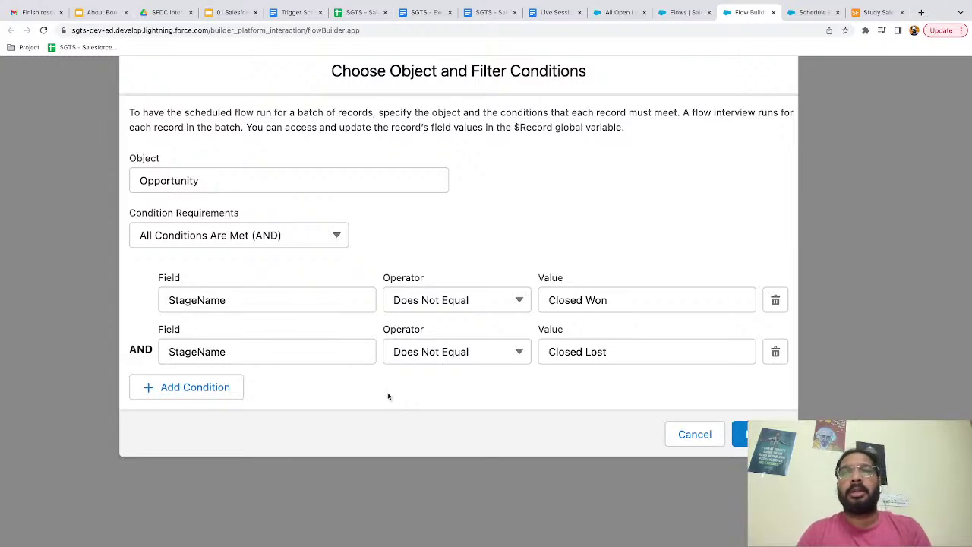
- Add a third filter condition on the Task_Created__c field with the Is Null operator
left_click(180, 387)
left_click(221, 378)
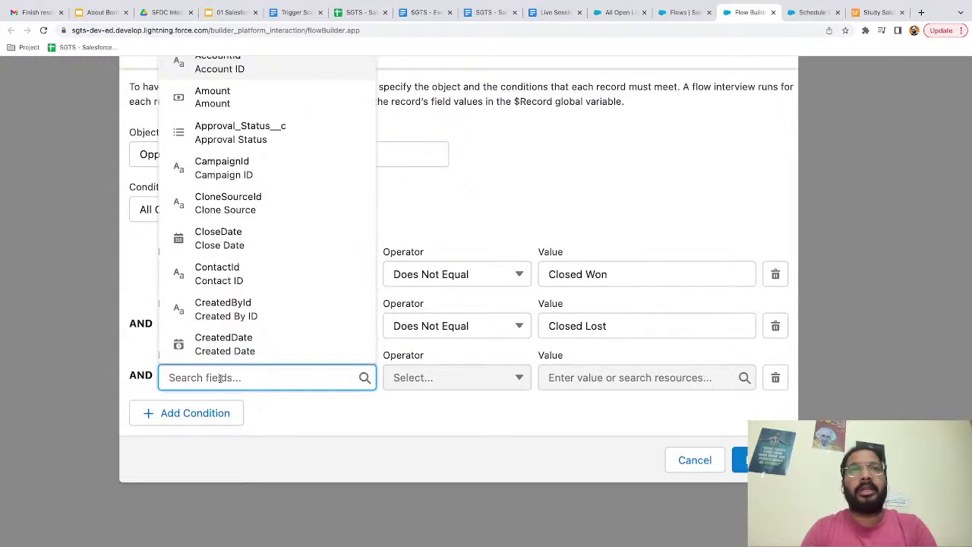
type("task")
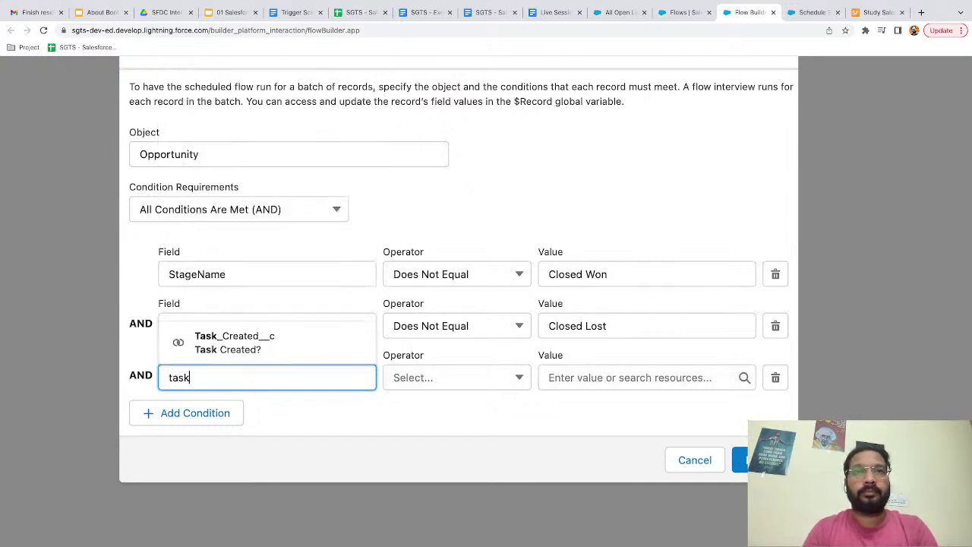
left_click(238, 343)
left_click(429, 380)
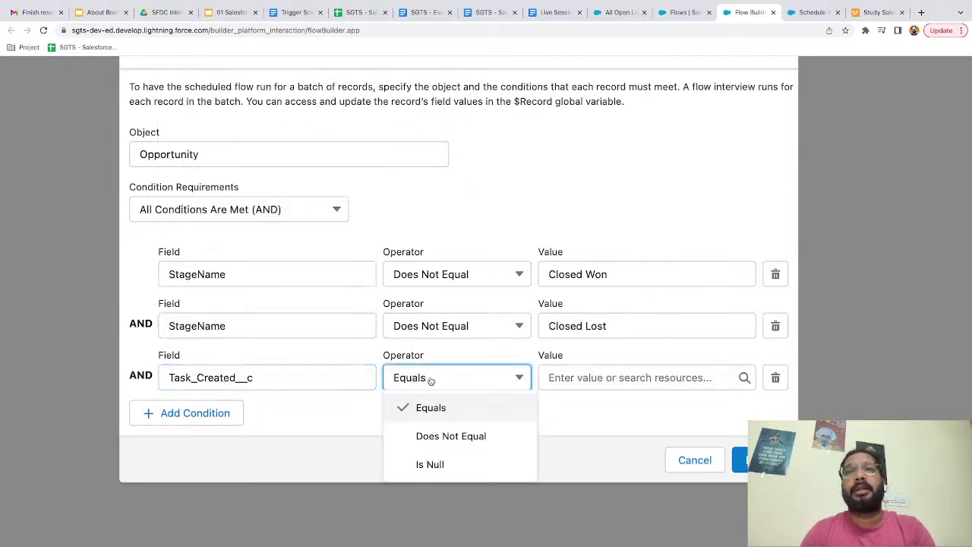
left_click(430, 464)
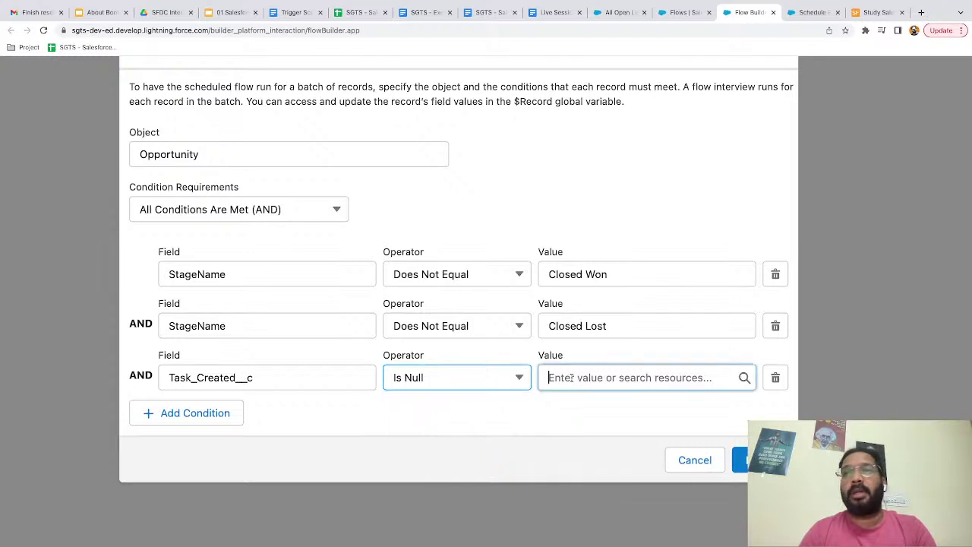
- Set the Task_Created__c condition's value to the global constant False
left_click(568, 379)
type("fl")
key("BackSpace")
type("alse")
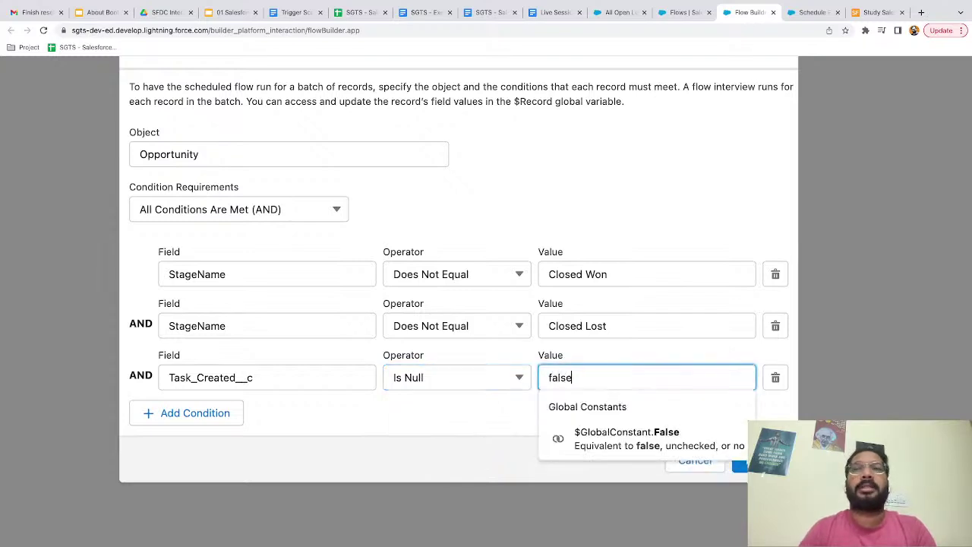
left_click(609, 442)
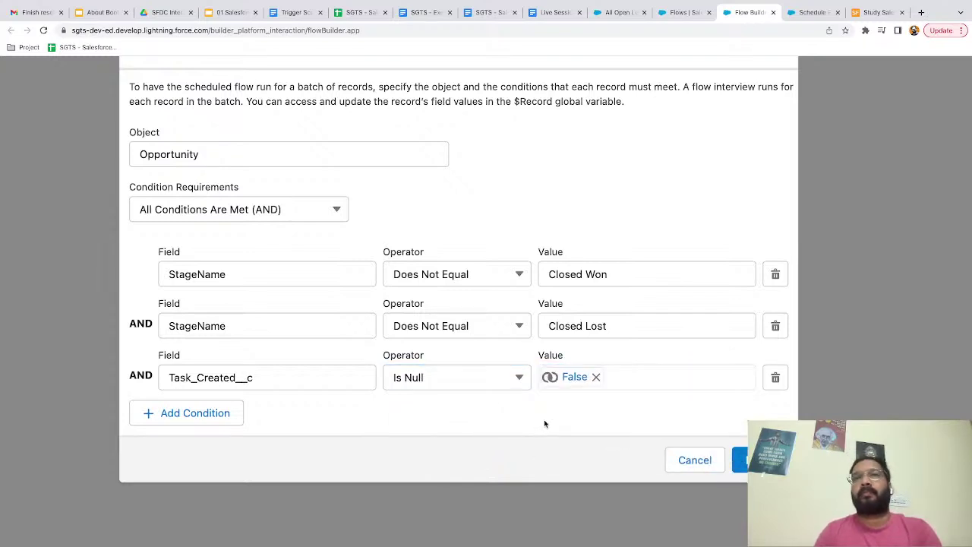
- Replace the Task_Created__c condition's value with the global constant True, keeping the Is Null operator
left_click(431, 382)
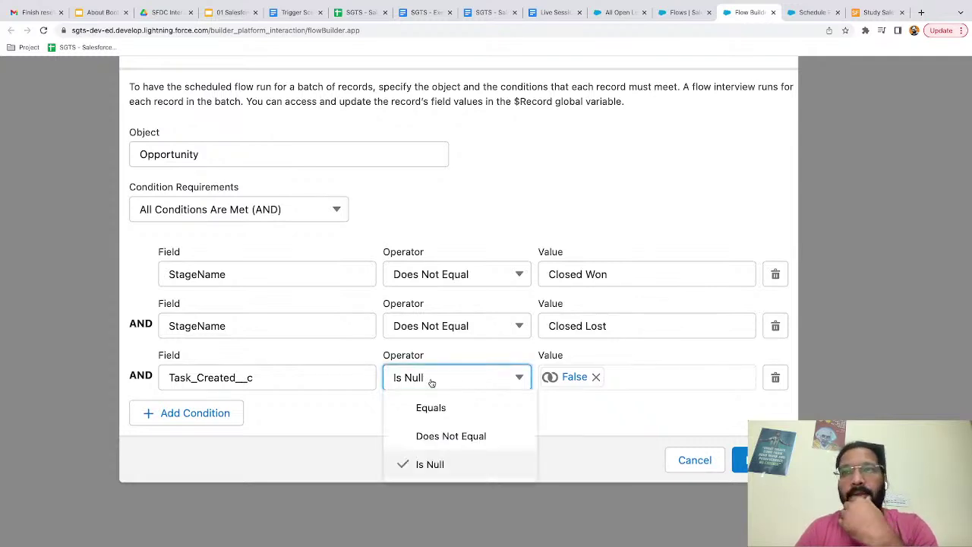
left_click(581, 382)
key("ctrl+a")
type("true")
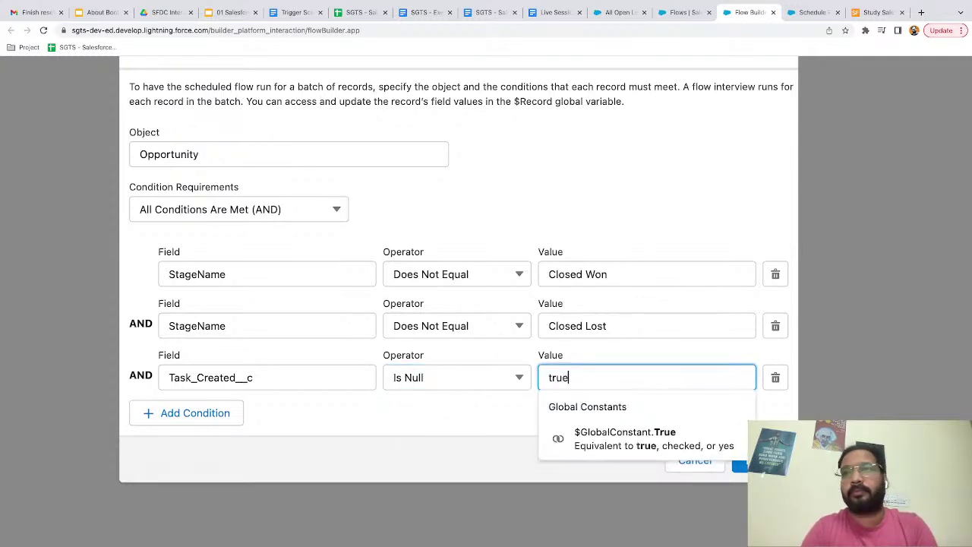
left_click(617, 437)
left_click(531, 424)
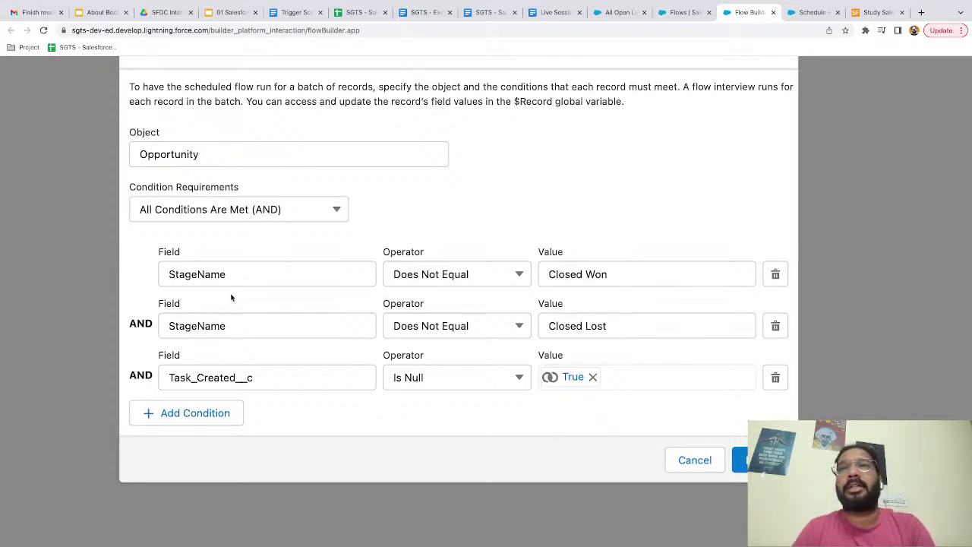
- Switch the condition requirements to Custom Condition Logic Is Met and change the logic to 1 OR 2 AND 3
left_click(254, 215)
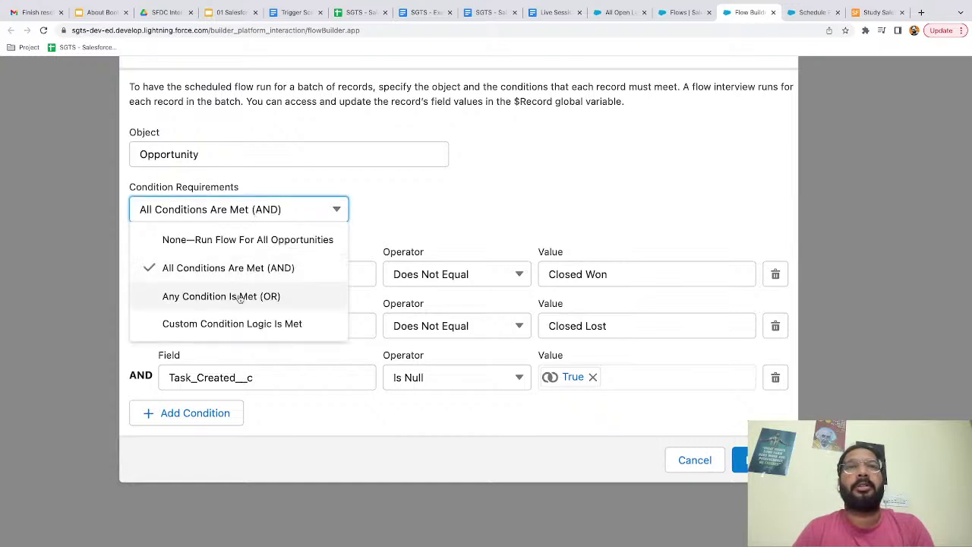
left_click(198, 325)
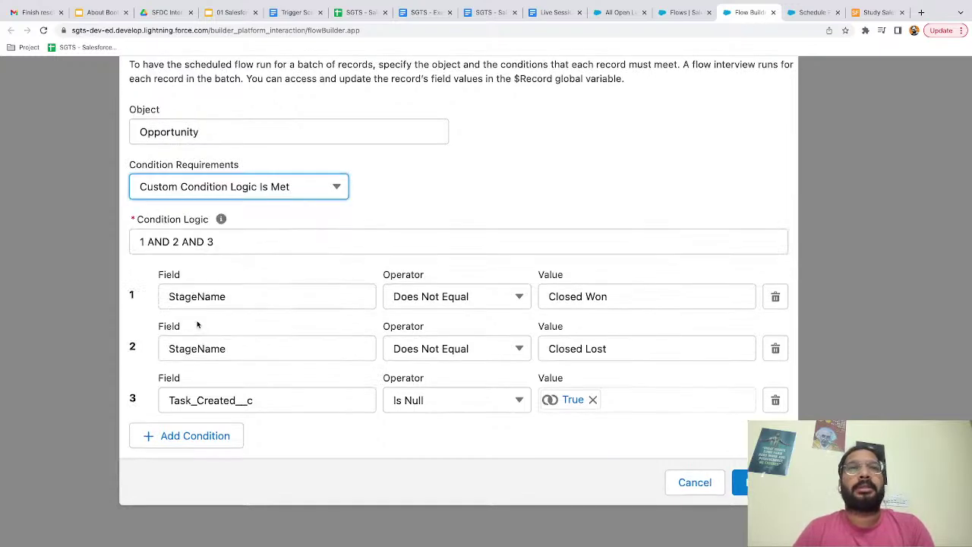
left_click(152, 240)
double_click(158, 242)
type("Or")
key("BackSpace")
type("R")
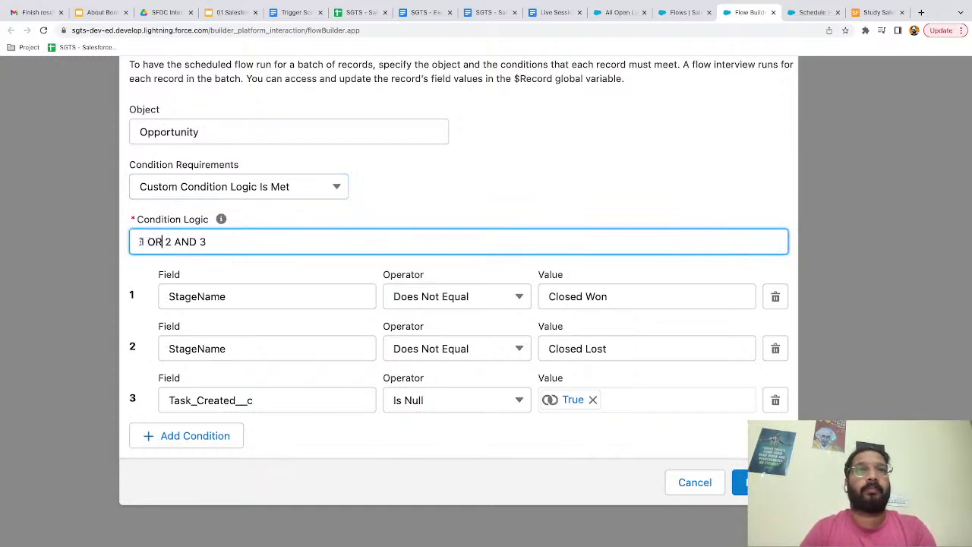
- Group the first two conditions so the logic reads (1 OR 2) AND 3, and apply the object and filter settings
left_click(139, 241)
type("(")
left_click(166, 242)
type(")")
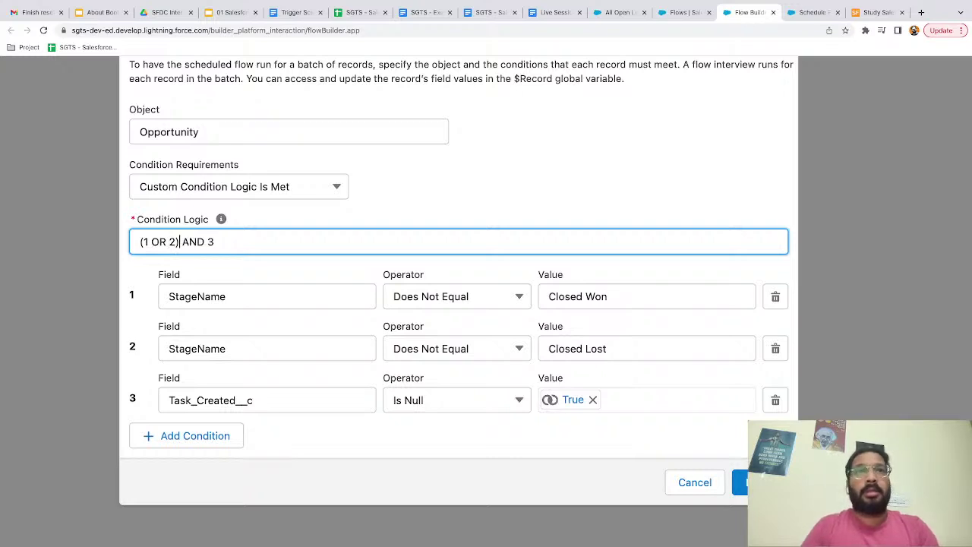
left_click(201, 266)
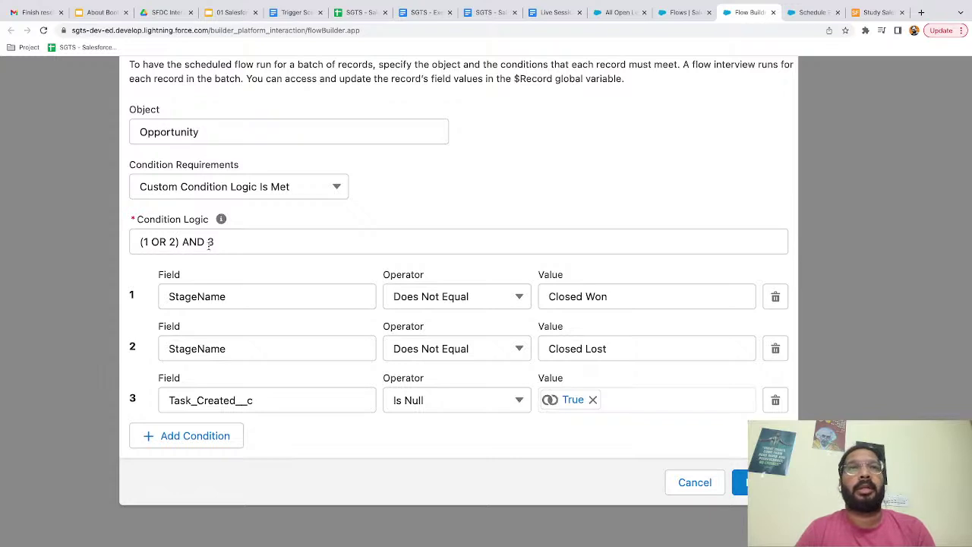
left_click(223, 244)
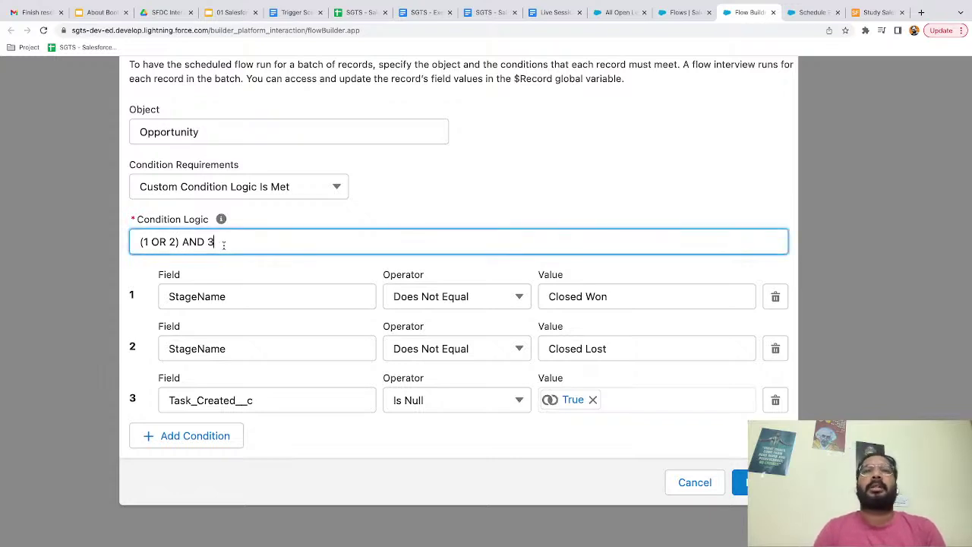
left_click(390, 447)
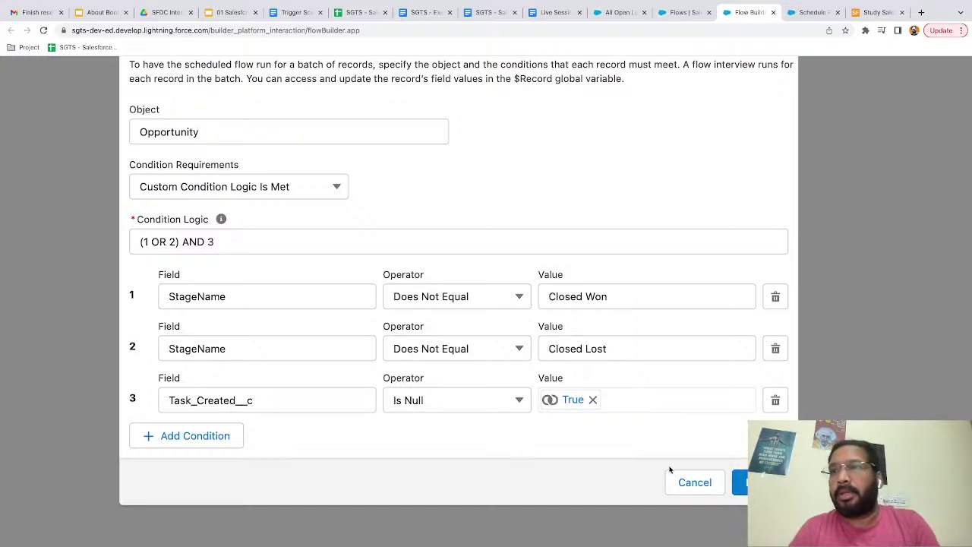
left_click(760, 482)
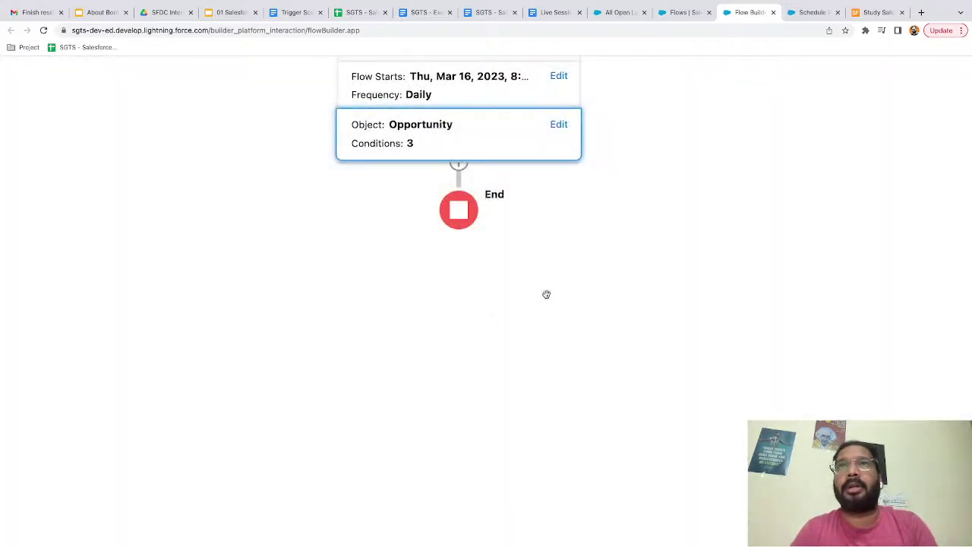
- Add a Create Records element between the flow's Start and End
scroll(546, 294, "down", 3)
left_click_drag(532, 219, 495, 343)
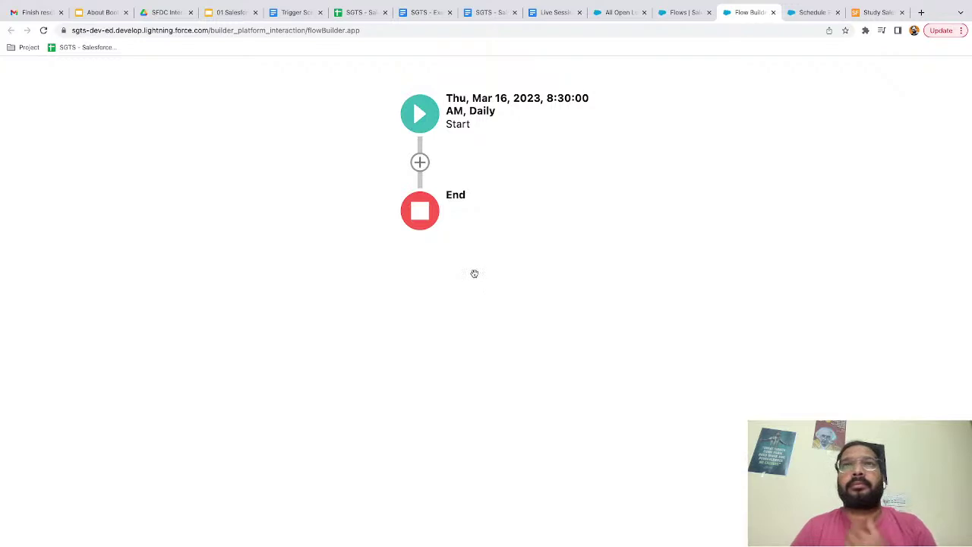
left_click(420, 162)
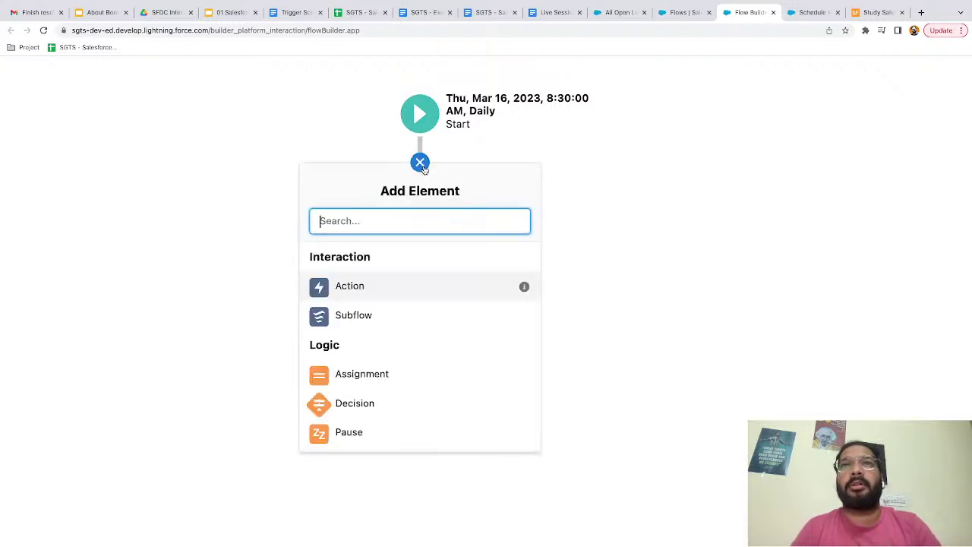
type("create task")
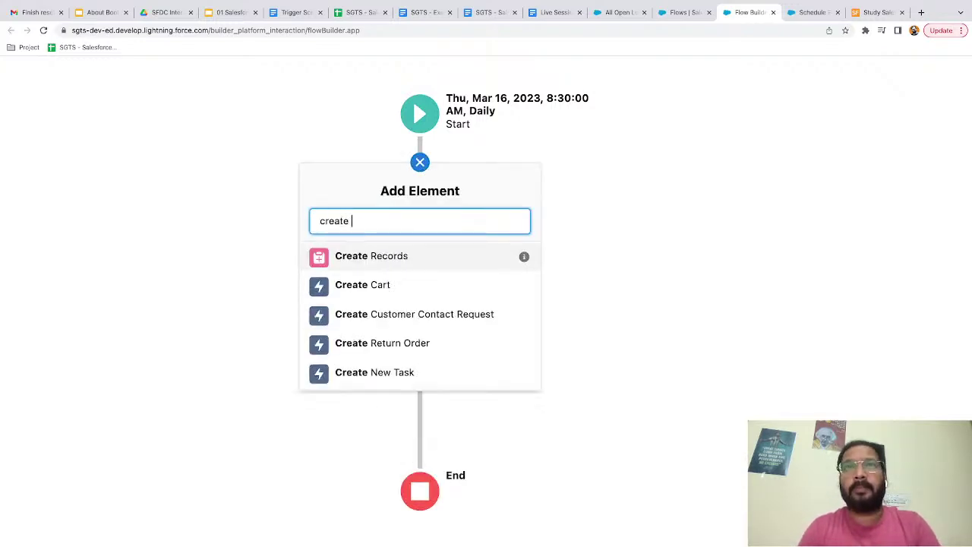
key("BackSpace")
key("BackSpace")
key("BackSpace")
type("reco")
left_click(352, 259)
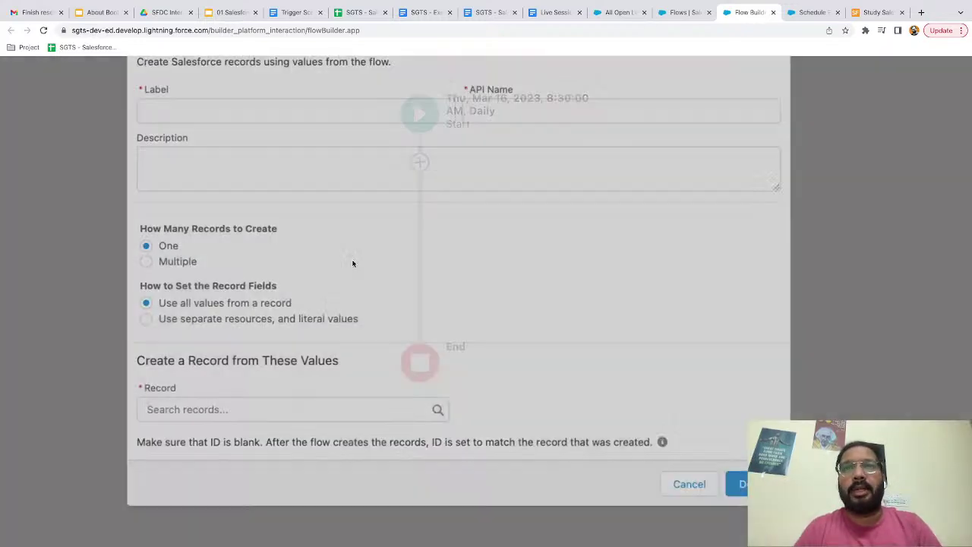
- Label the new element Create Task and set its record fields from separate resources and literal values
type("C")
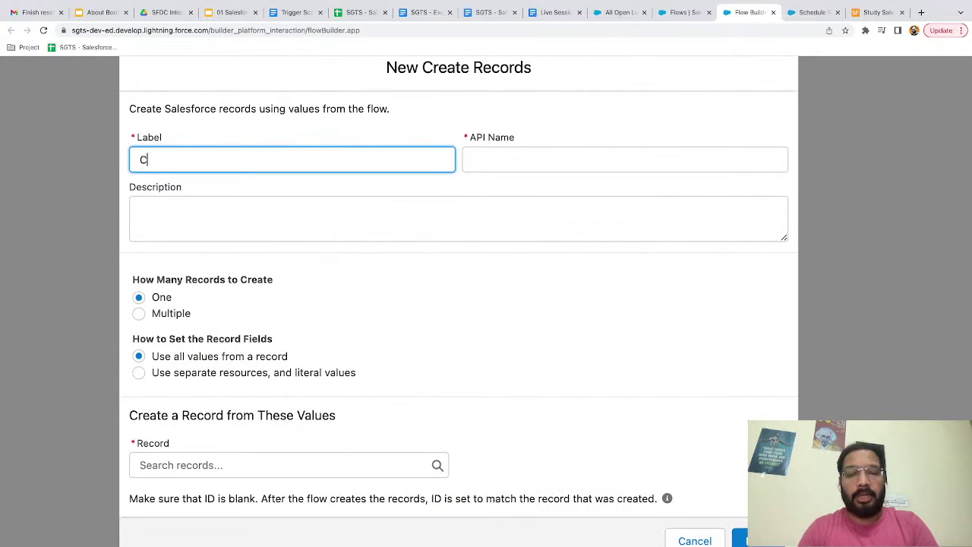
type("reate Task")
left_click(251, 301)
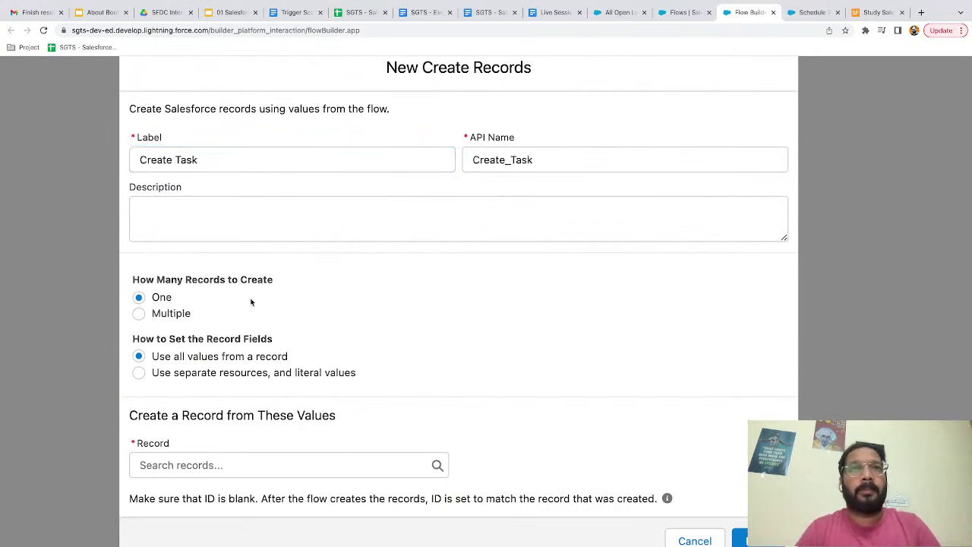
scroll(251, 301, "down", 2)
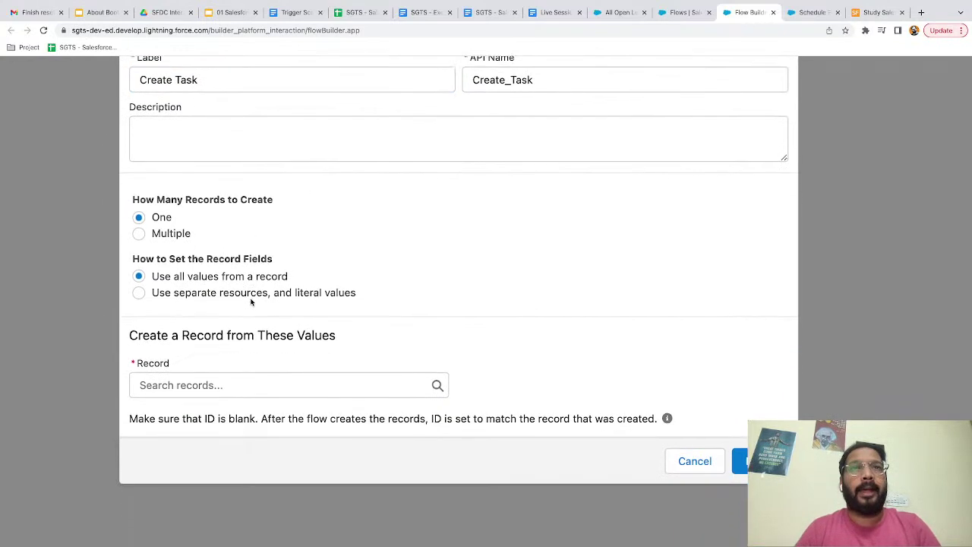
left_click(184, 296)
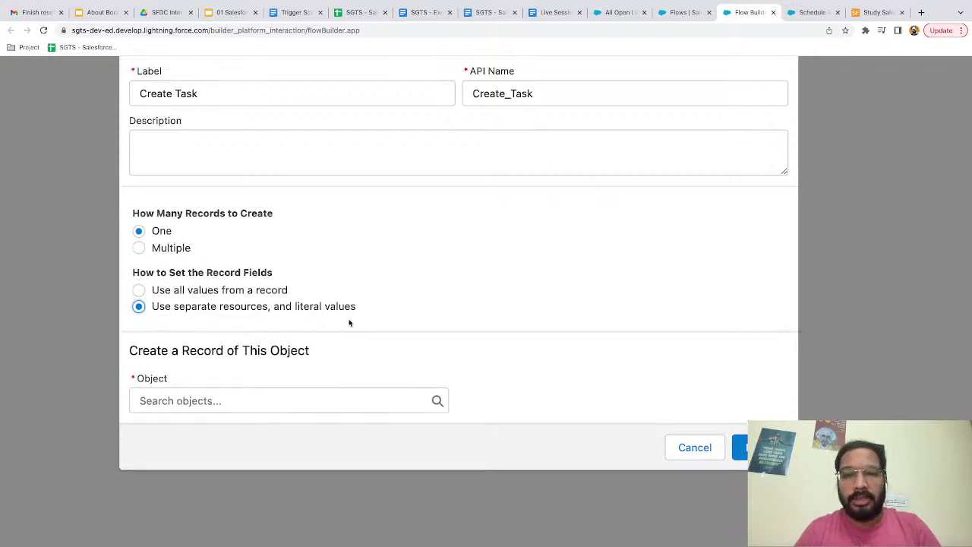
- Choose Task as the object of the record the element creates
scroll(349, 323, "down", 1)
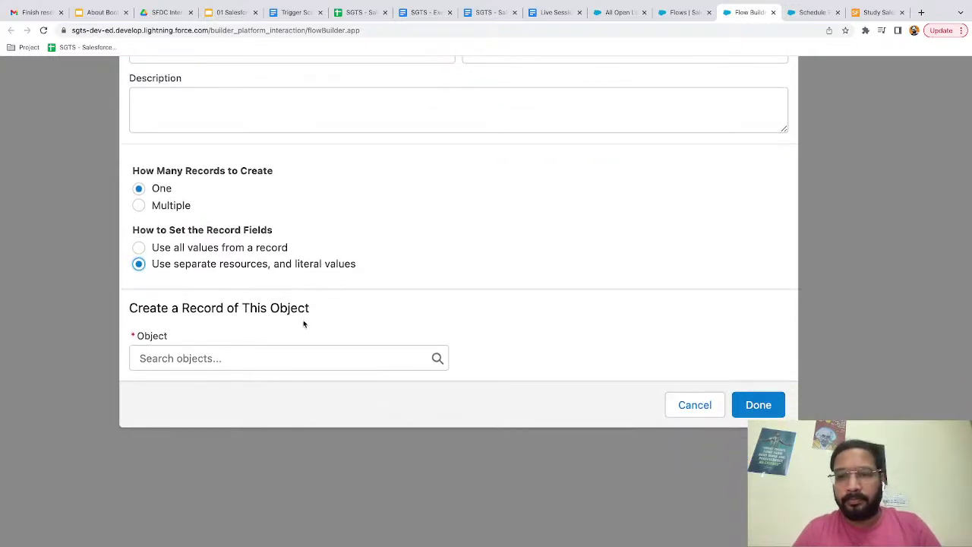
scroll(300, 324, "down", 1)
left_click(199, 332)
type("task")
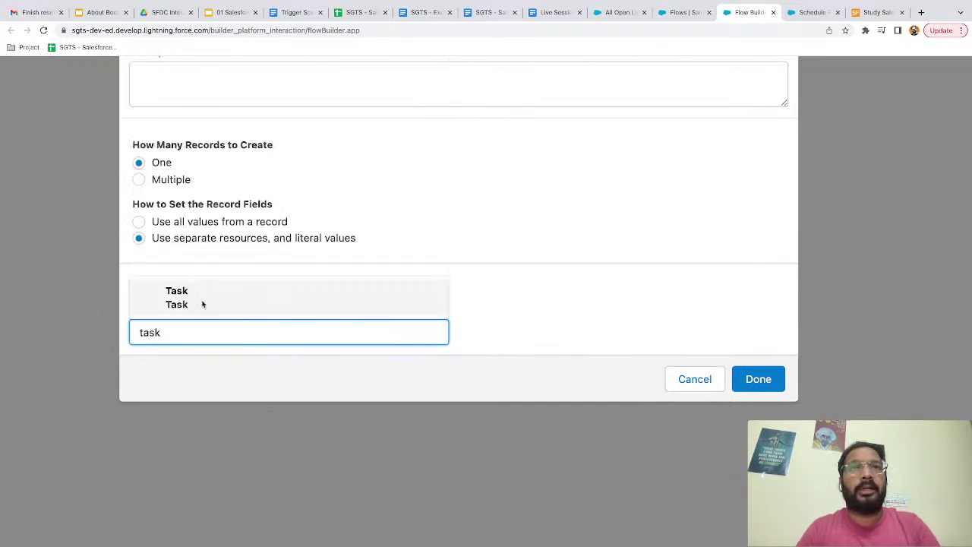
left_click(194, 297)
scroll(361, 281, "down", 1)
left_click(492, 266)
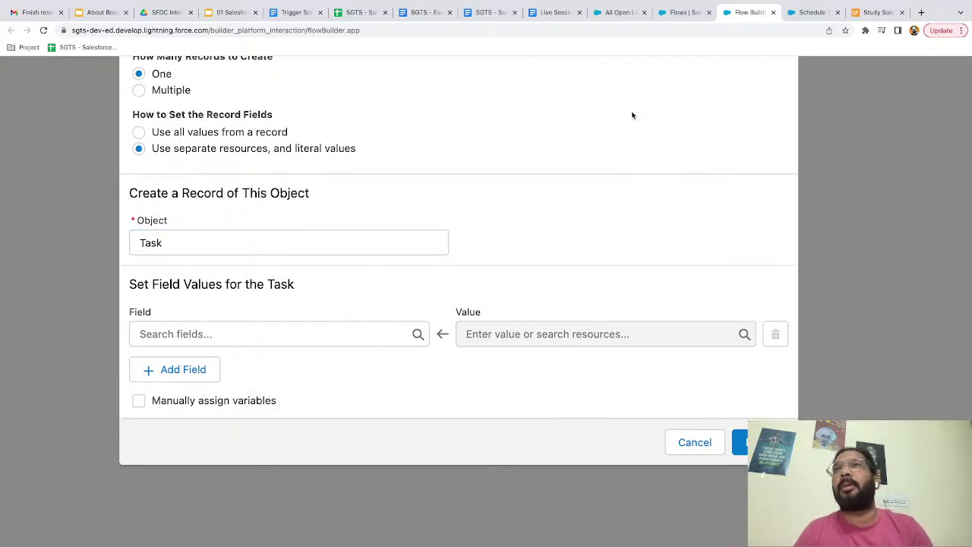
- Switch to the Sales app in the other browser tab and look through the task list views, including Open Tasks
left_click(622, 14)
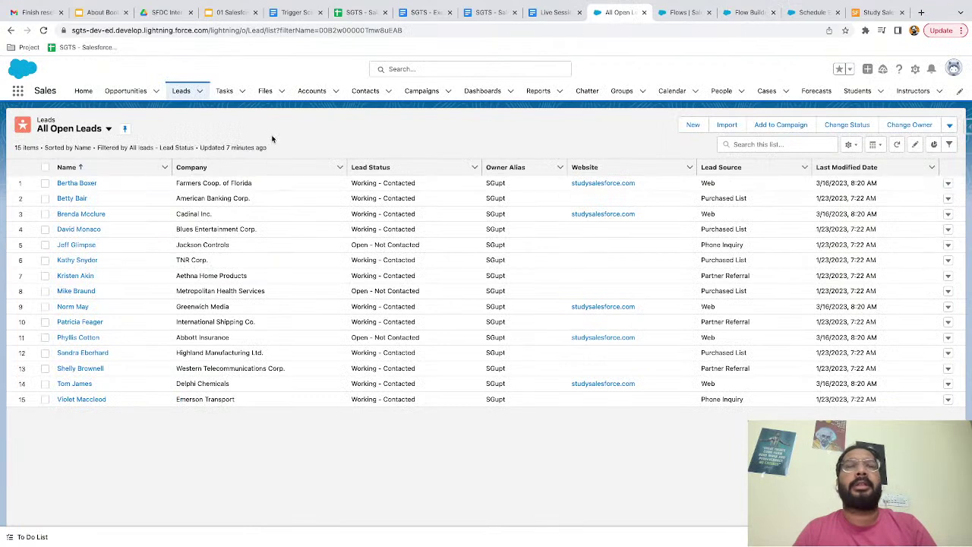
left_click(224, 91)
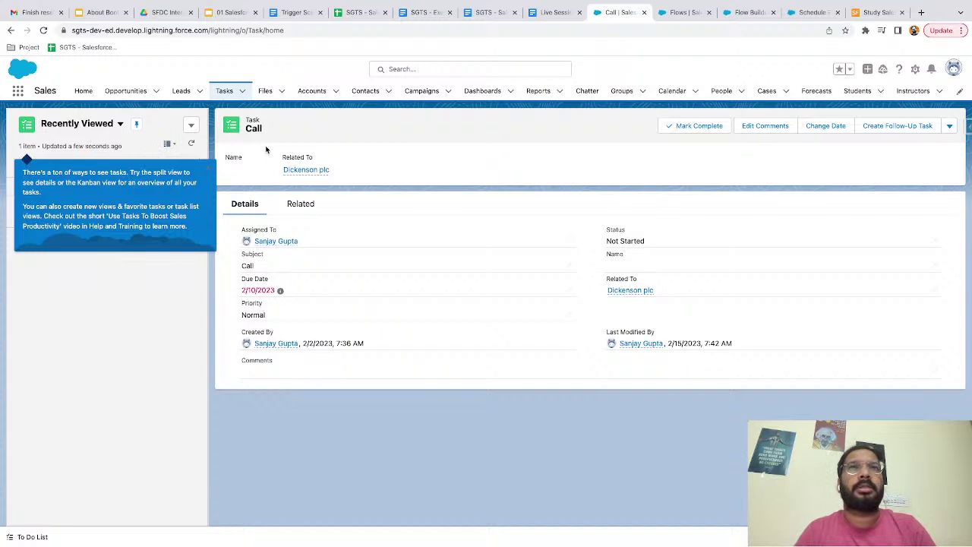
left_click(90, 128)
left_click(79, 178)
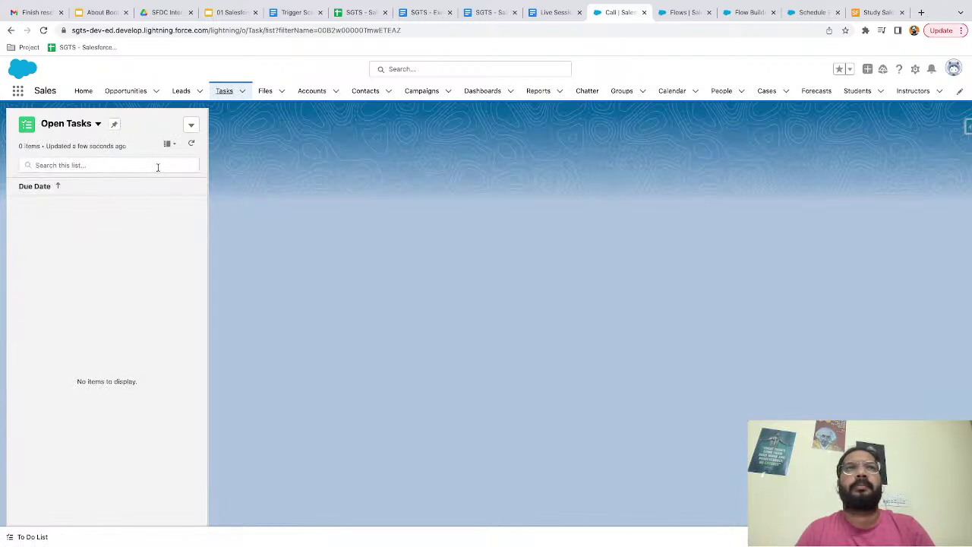
left_click(72, 125)
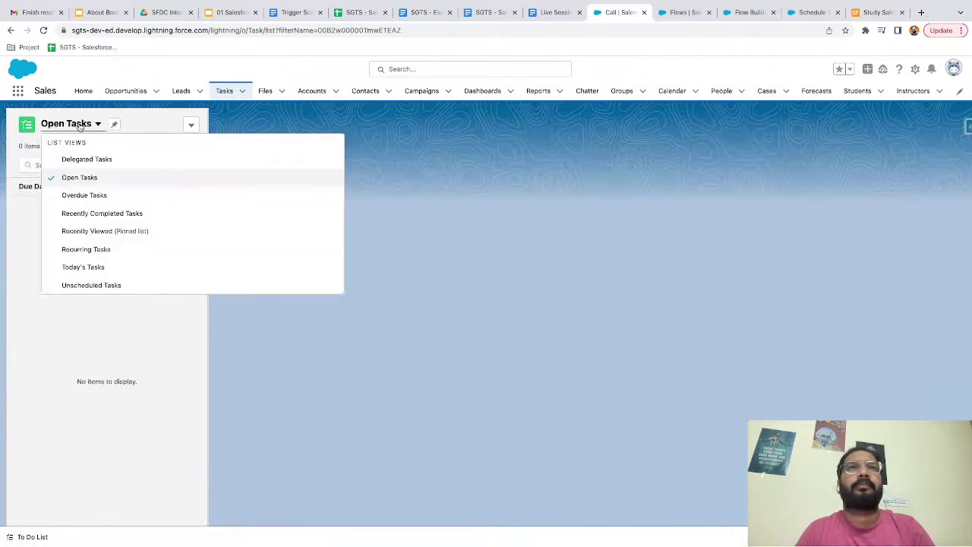
- Open the Acc 6011 opportunity and bring up its new task form
left_click(129, 94)
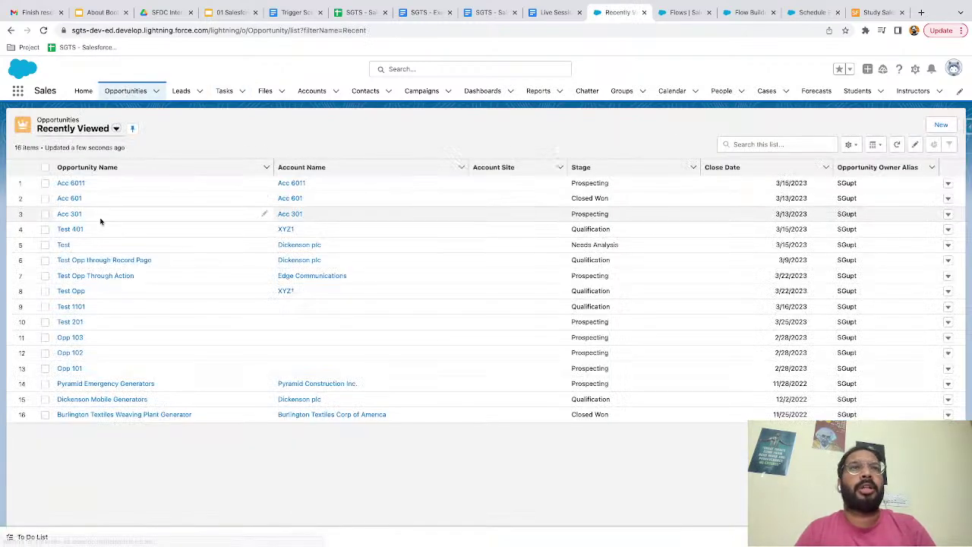
left_click(67, 183)
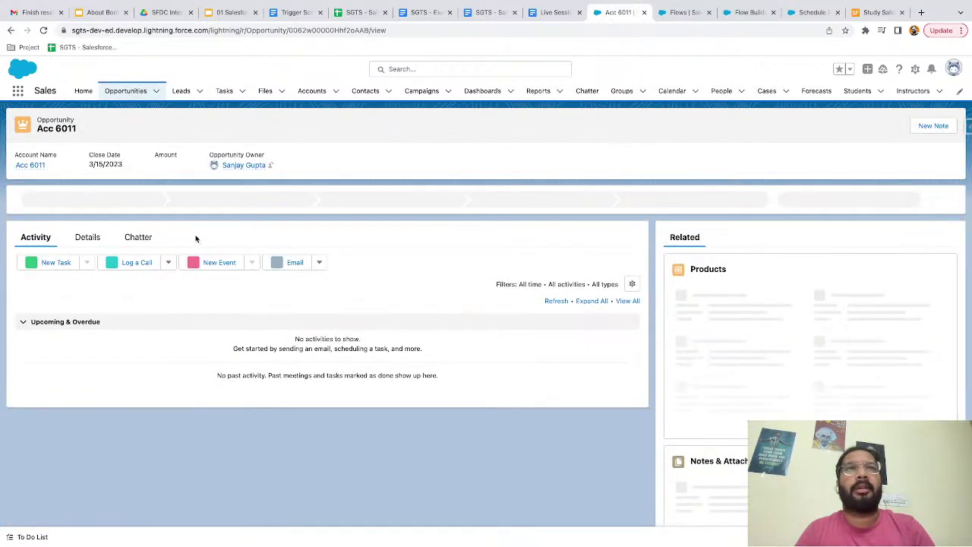
left_click(65, 266)
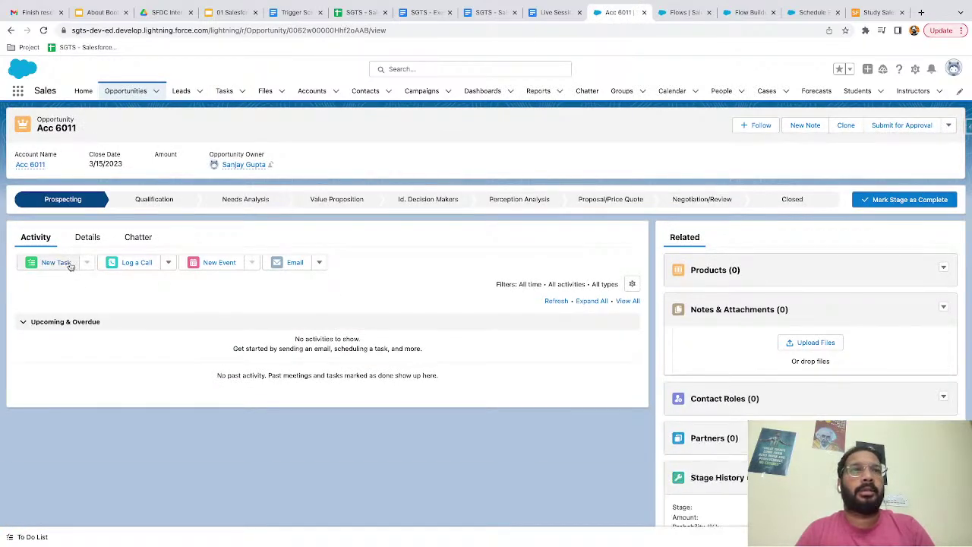
- Check the fields on the opportunity's new task form, and in the Flow Builder tab set the task's Subject to Follow Up on Opportunity
scroll(825, 347, "down", 3)
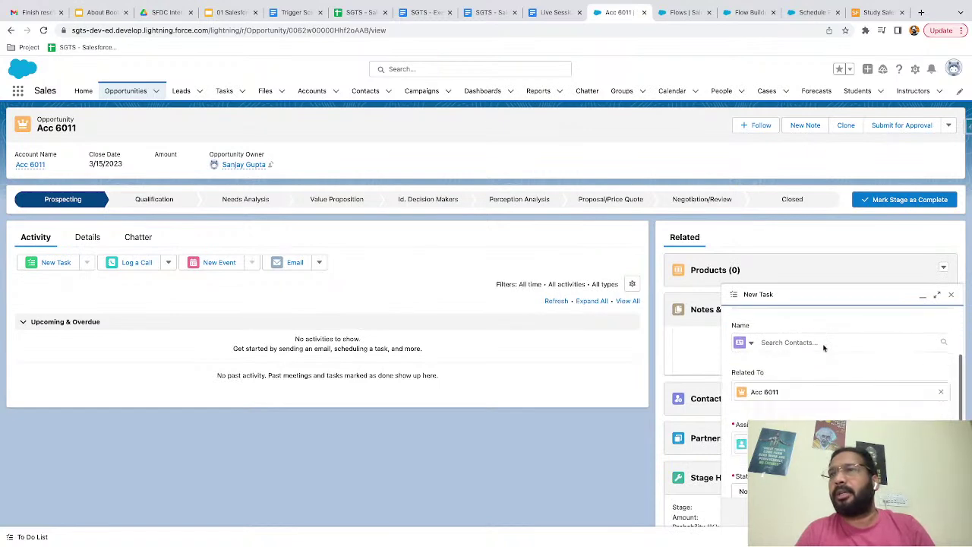
left_click(805, 337)
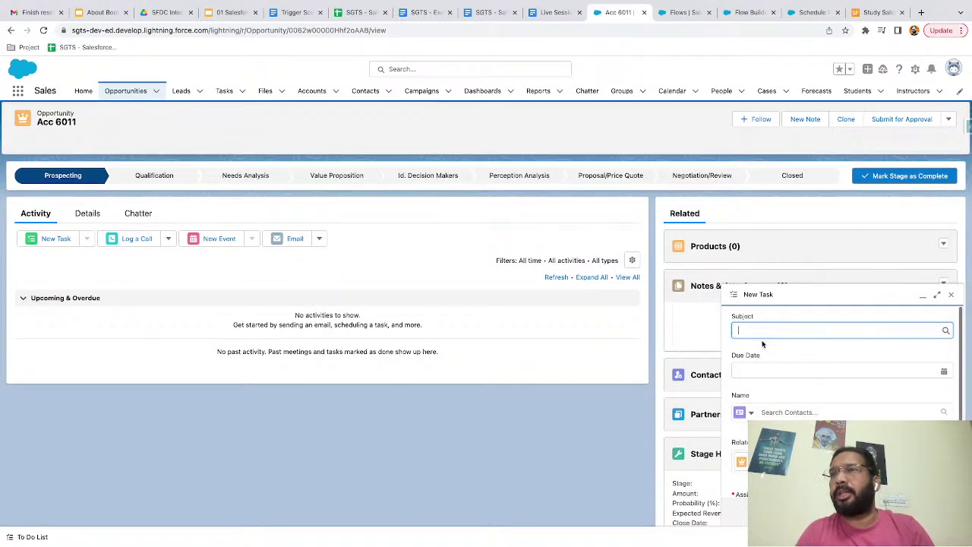
left_click(773, 392)
scroll(783, 401, "down", 2)
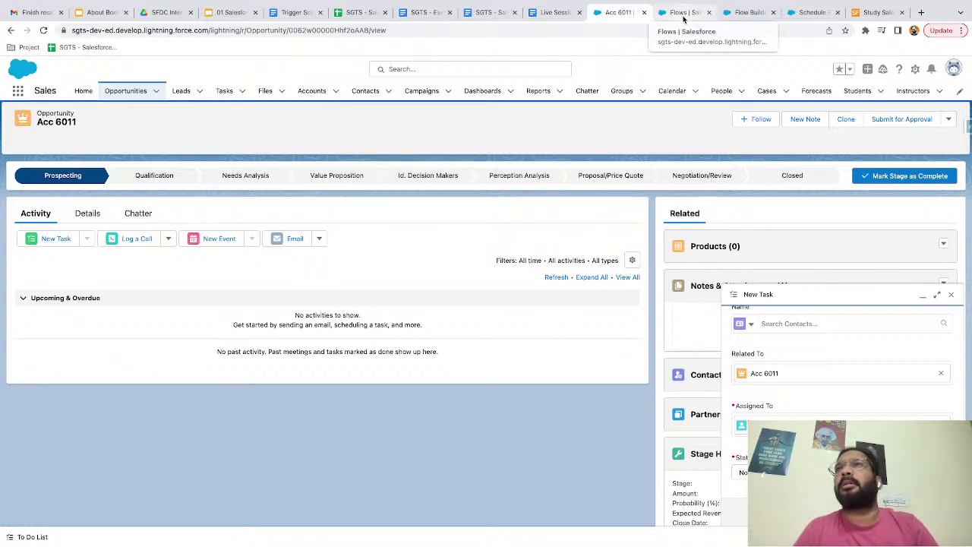
left_click(744, 13)
left_click(302, 338)
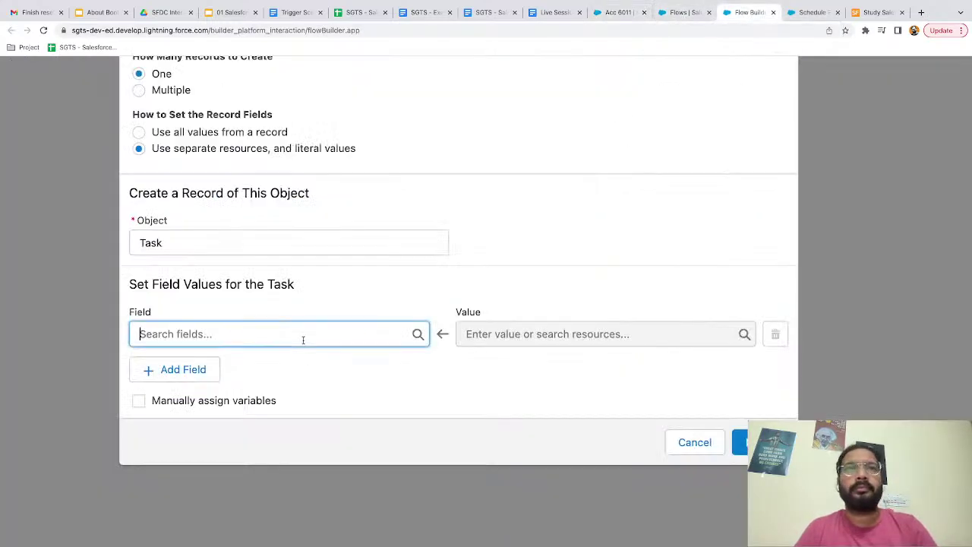
type("sub")
left_click(243, 260)
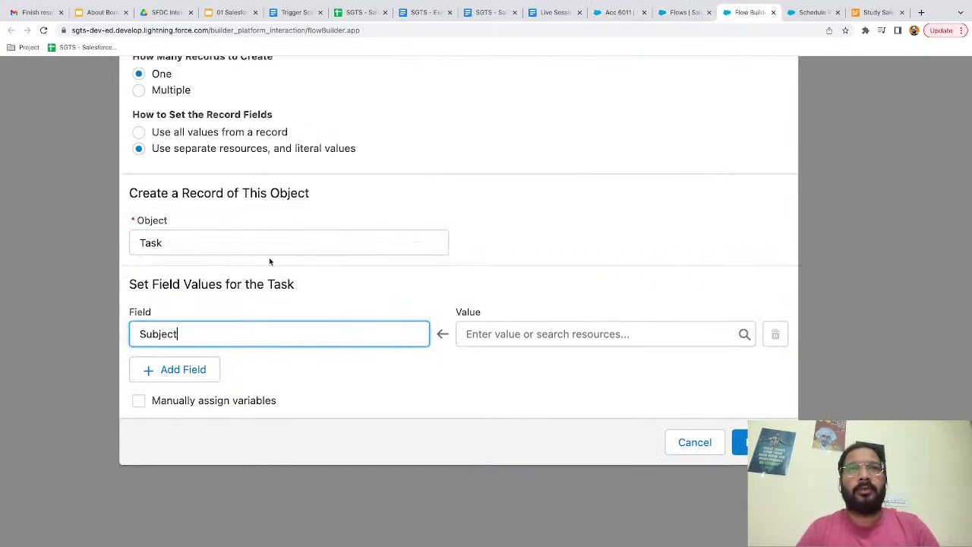
left_click(483, 331)
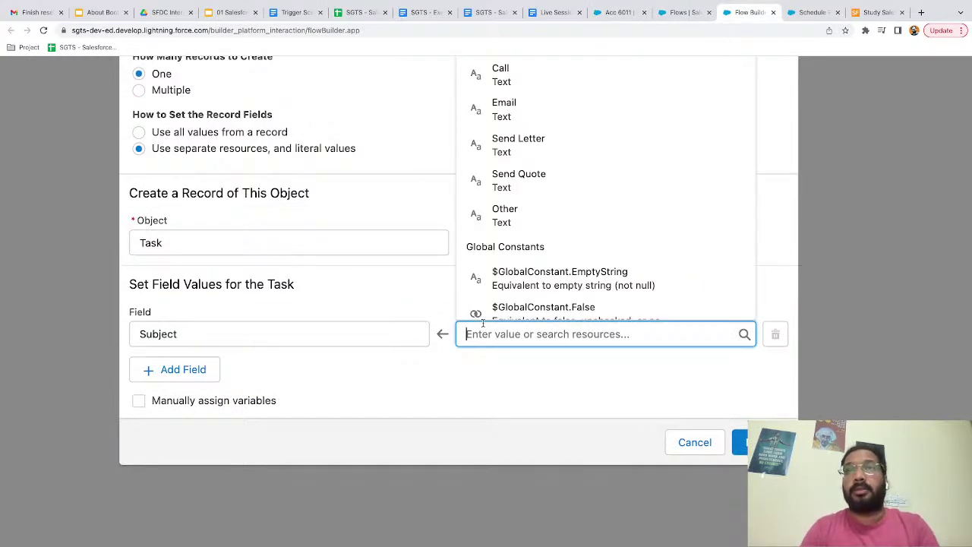
type("Follow ULp")
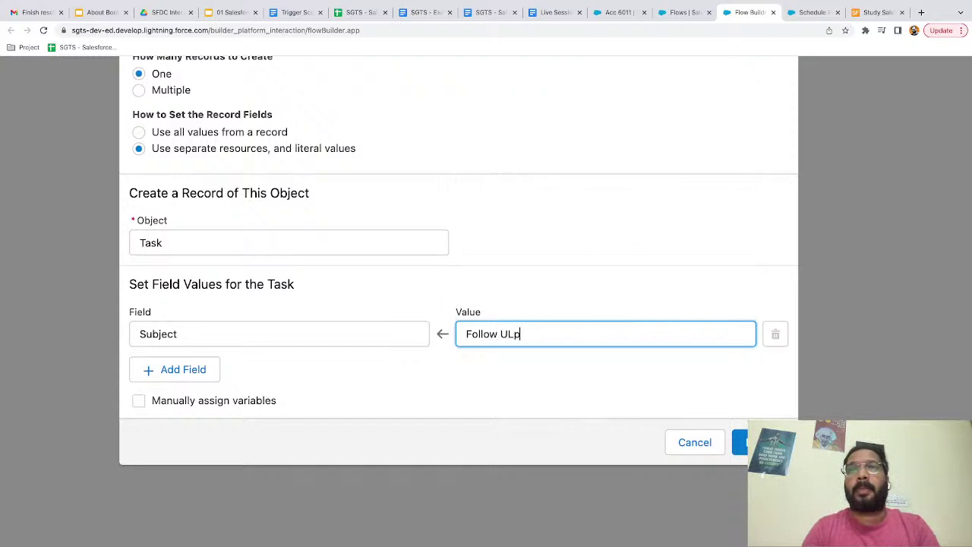
type(" onOpportunity")
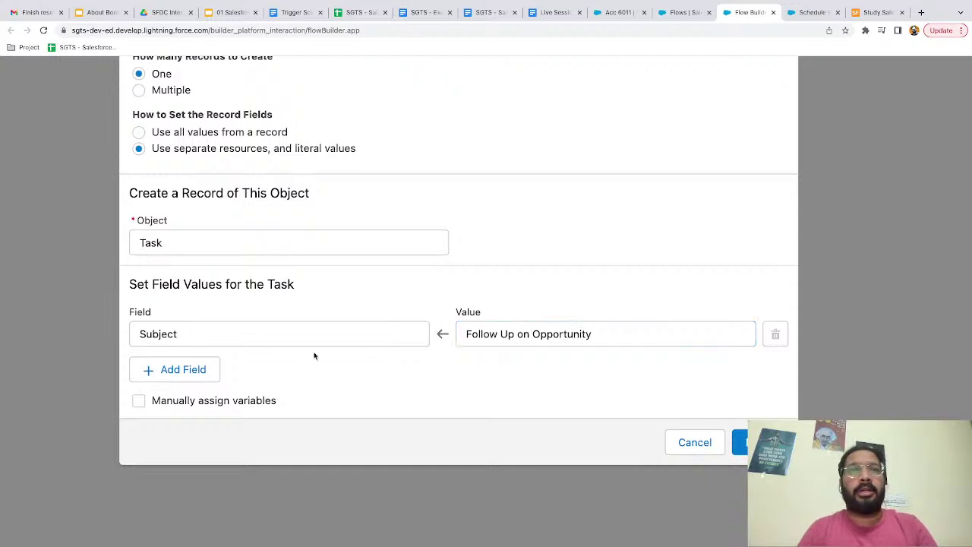
- Add a second field assignment for the task and choose its due date field, ActivityDate
left_click(183, 370)
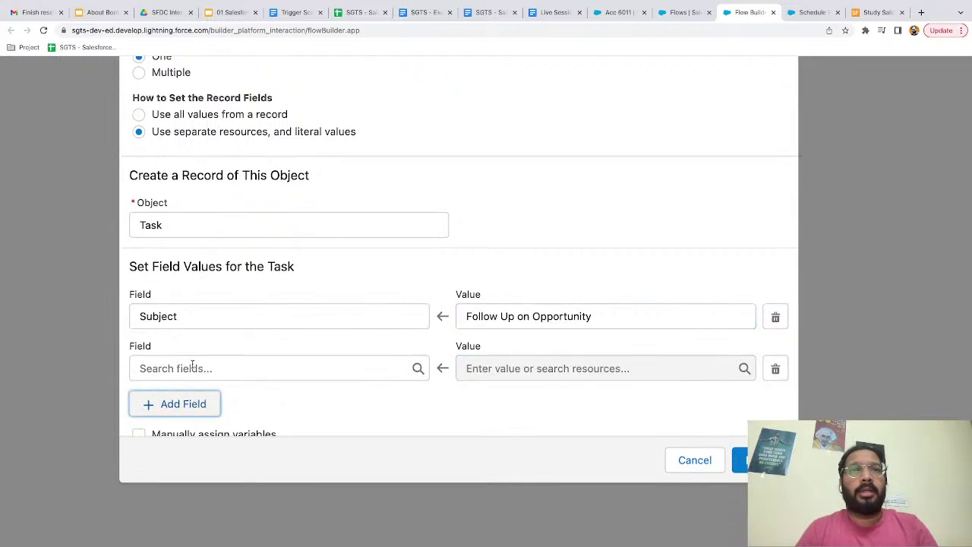
left_click(205, 351)
type("due")
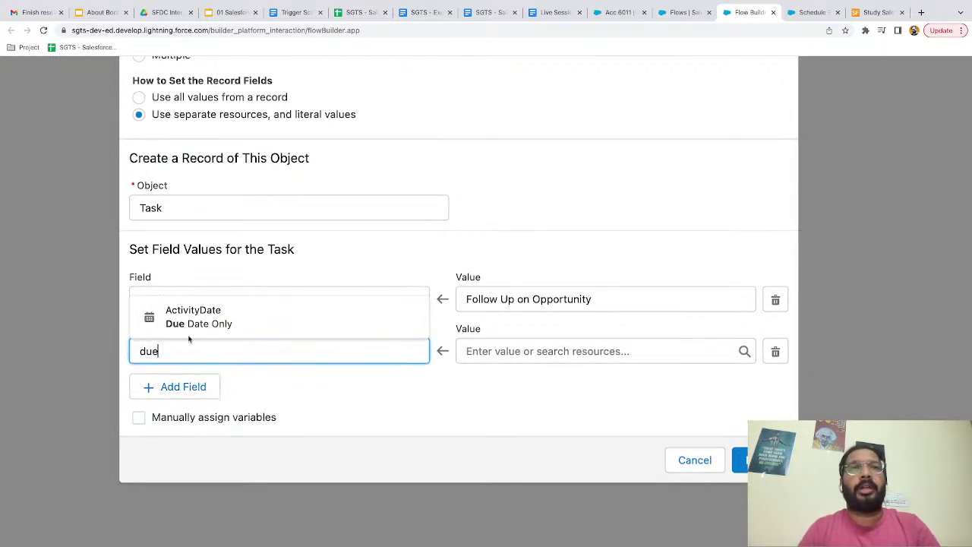
left_click(200, 325)
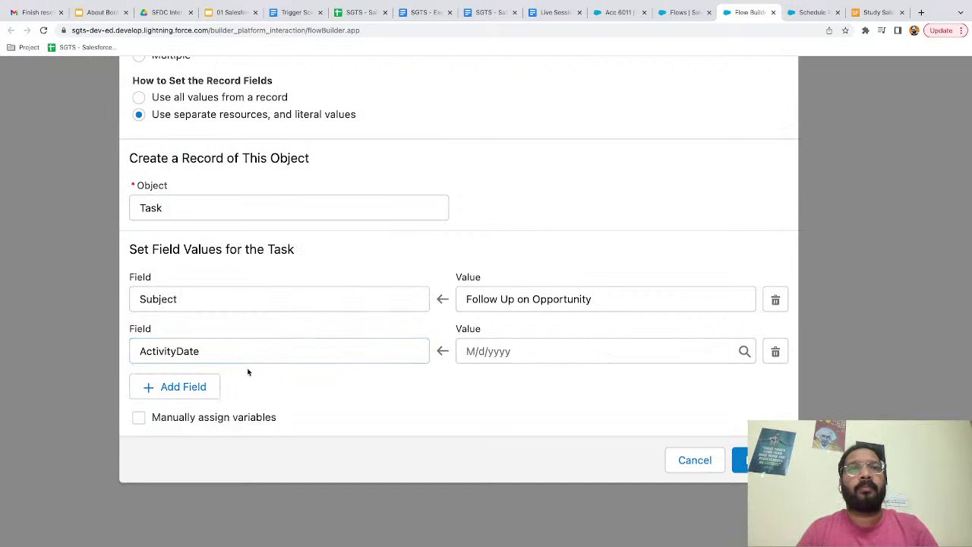
- Start a new Formula resource for the ActivityDate value and give it the API name futureDate
left_click(465, 352)
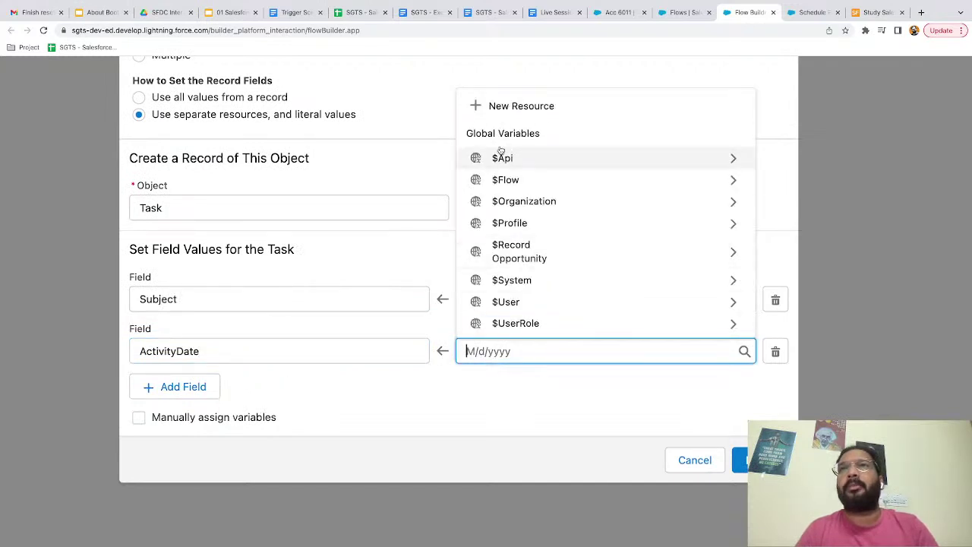
left_click(510, 115)
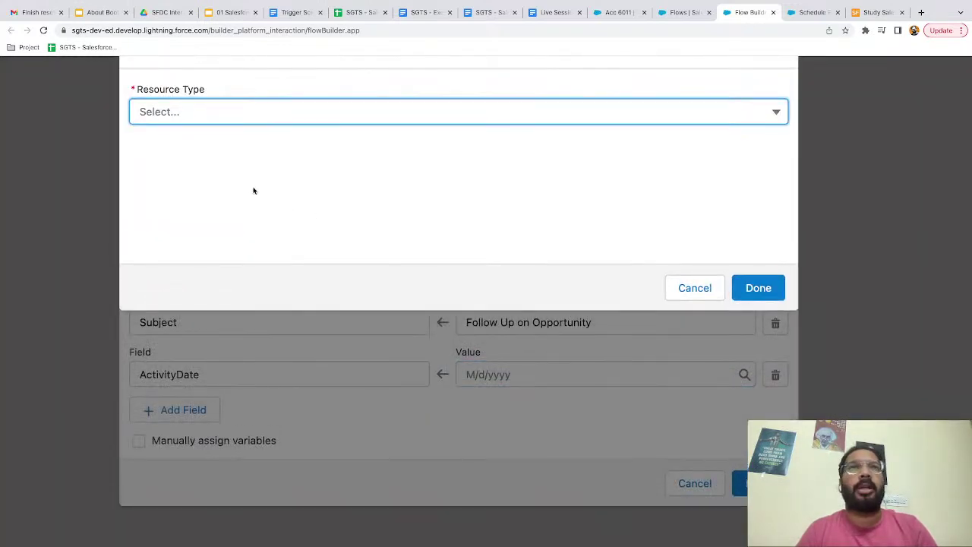
left_click(175, 114)
left_click(187, 207)
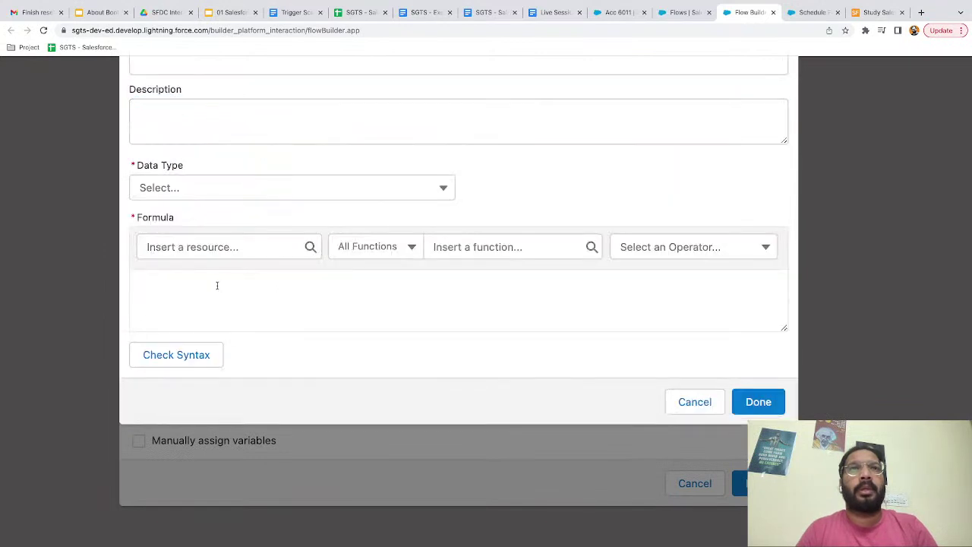
scroll(218, 287, "up", 2)
left_click(171, 169)
type("today")
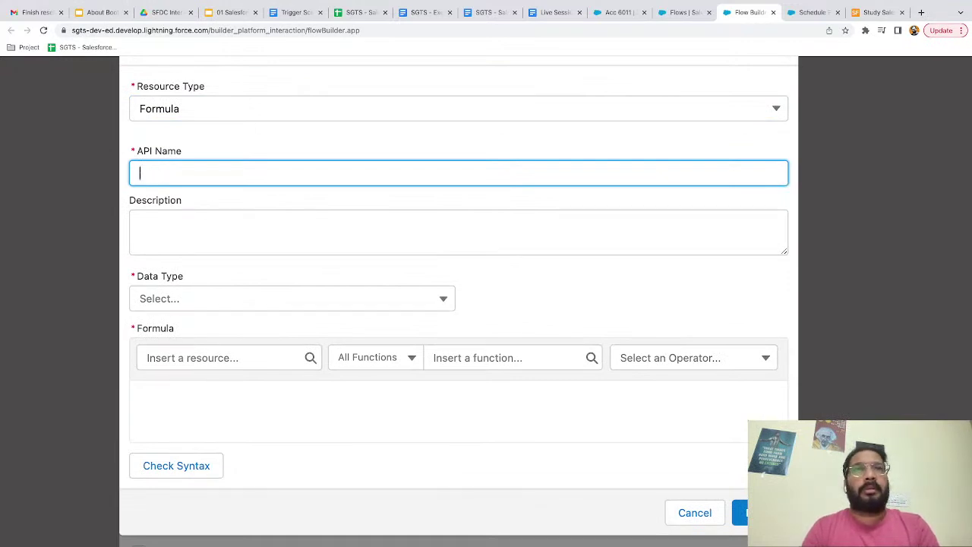
type("date")
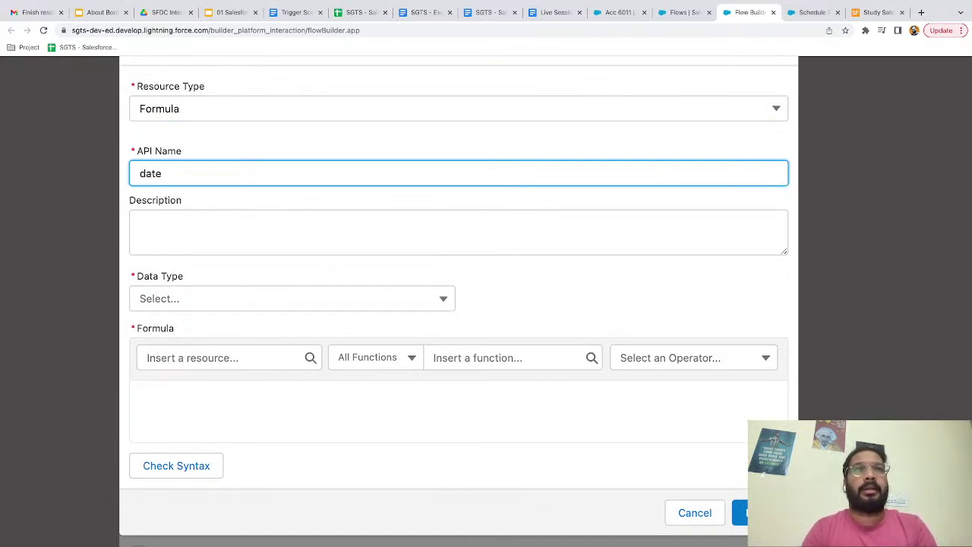
key("BackSpace")
key("BackSpace")
type("future")
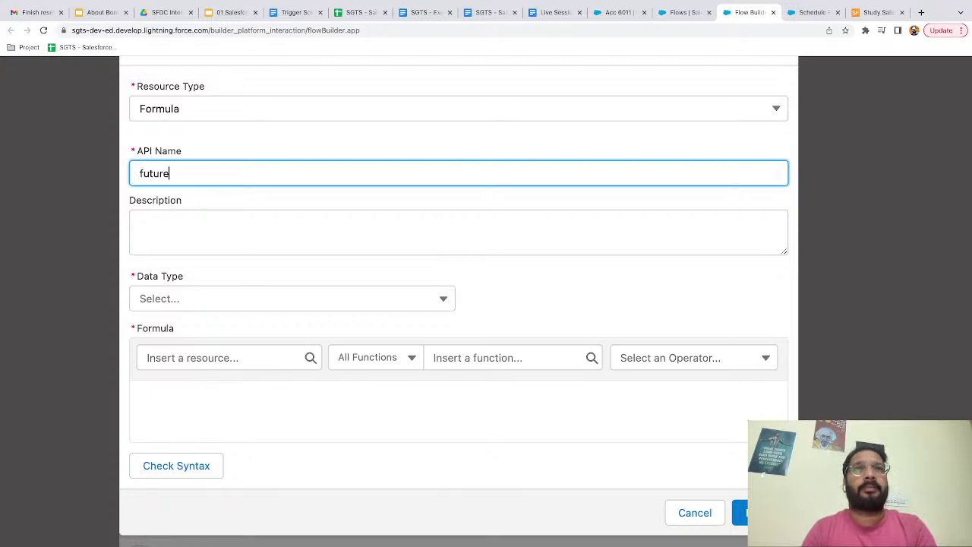
type("Date")
- Define the futureDate formula with data type Date as TODAY() + 7 and save the resource
left_click(174, 304)
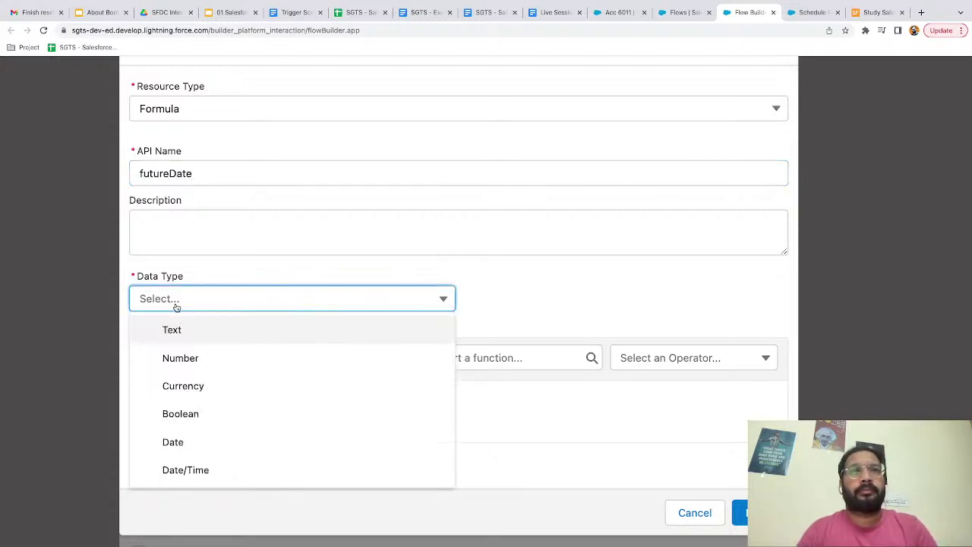
left_click(191, 441)
left_click(262, 396)
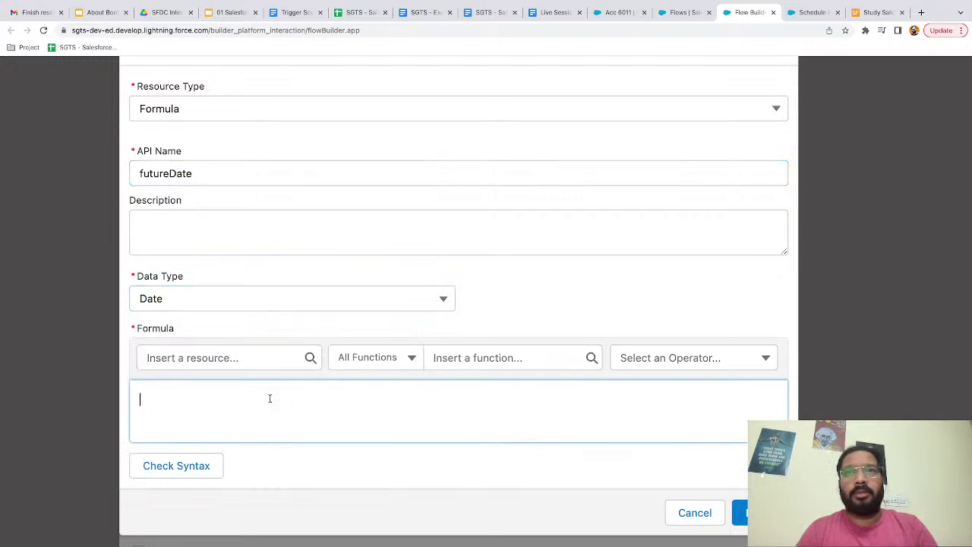
scroll(269, 397, "down", 2)
left_click(466, 244)
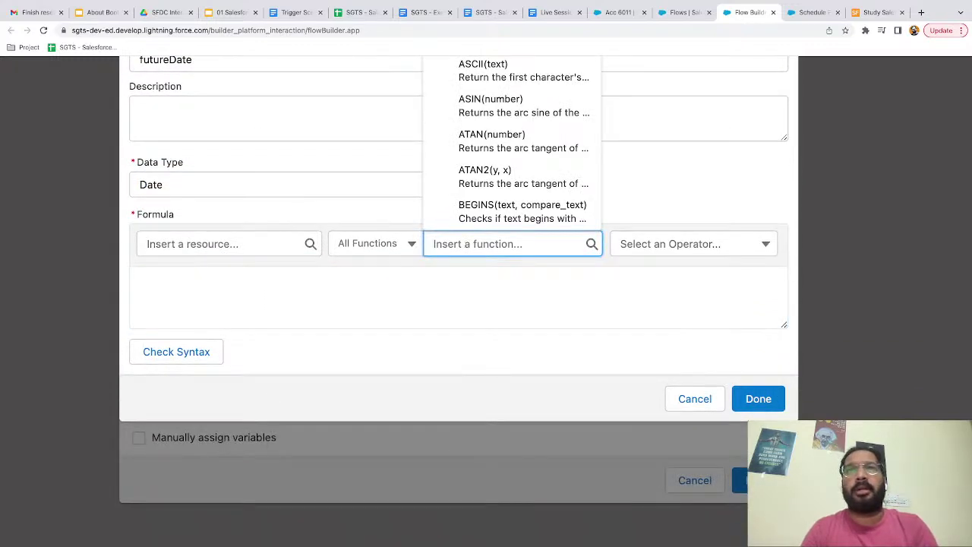
type("today")
left_click(480, 196)
left_click(262, 290)
type("+ 7")
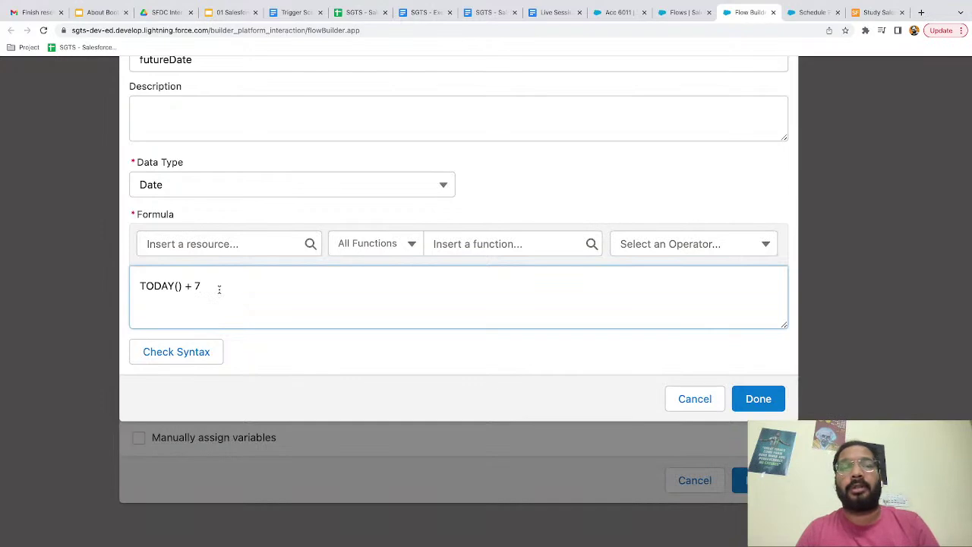
left_click(266, 351)
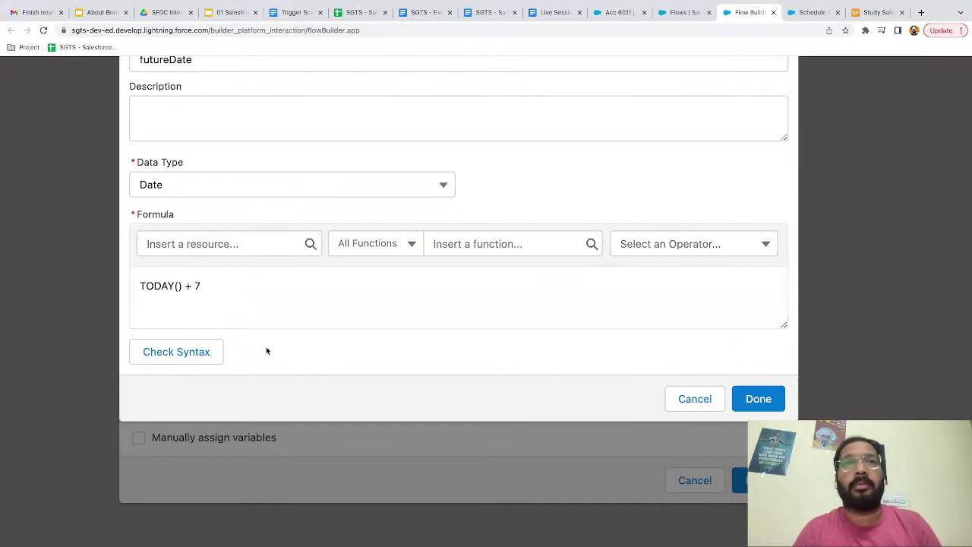
left_click(756, 398)
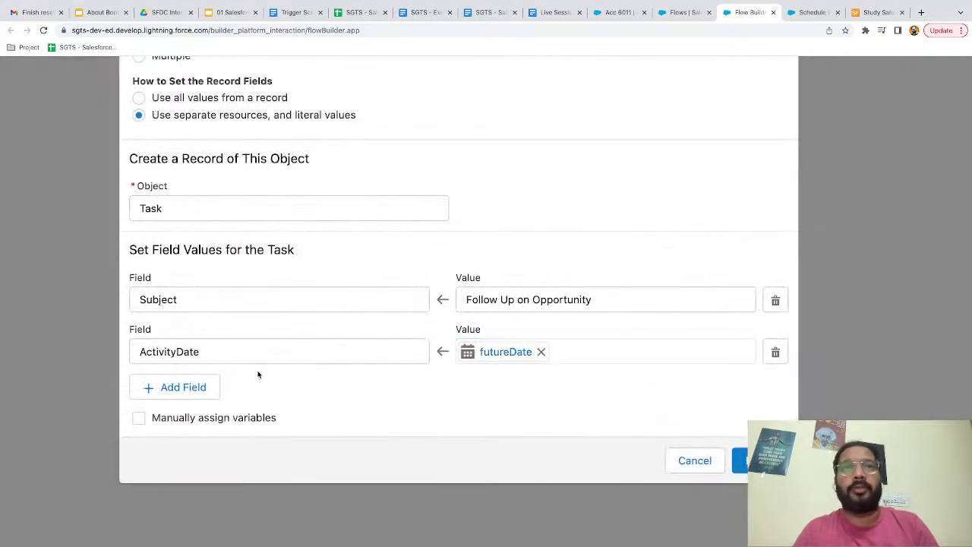
- Add a third, empty field assignment for the task and enable manual assignment of variables
left_click(196, 389)
left_click(199, 299)
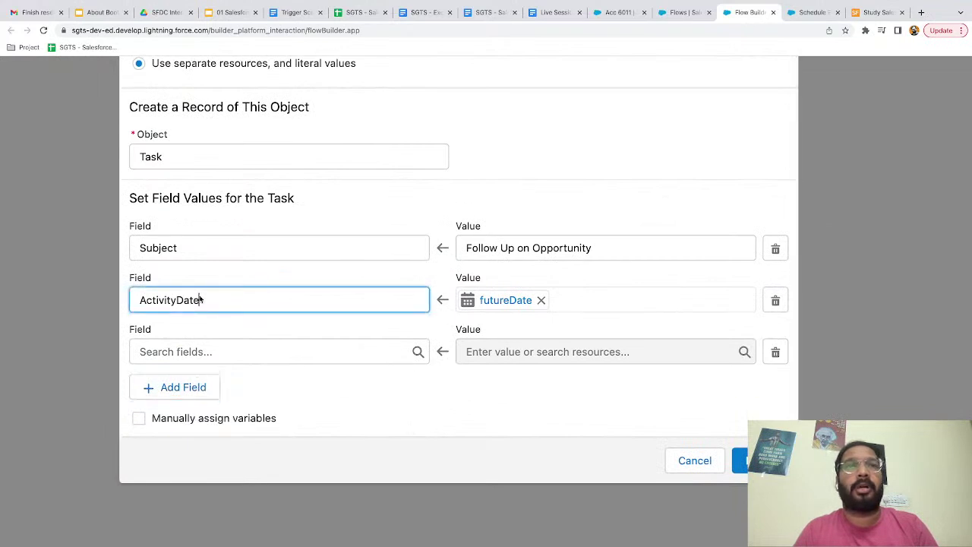
left_click(275, 418)
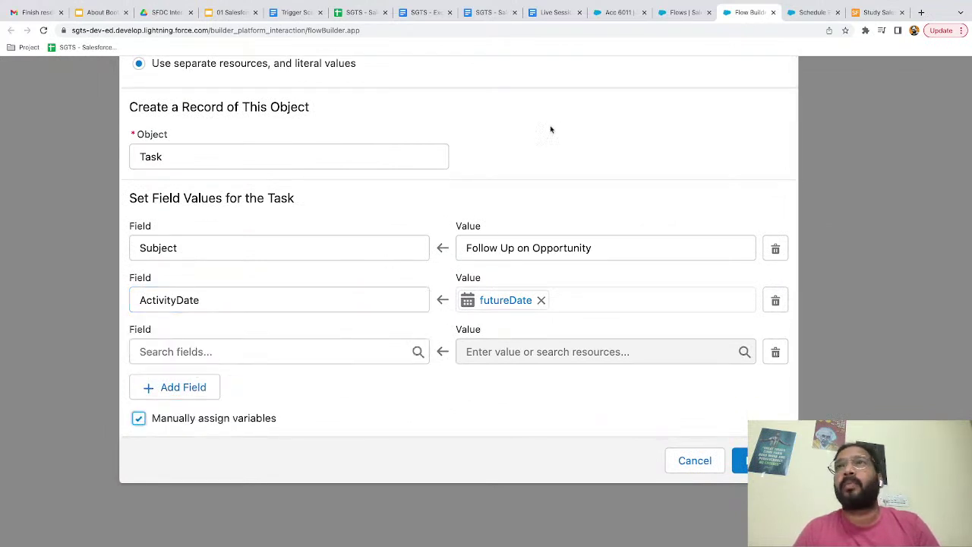
- Check the opportunity's new task form again, and in the flow's empty field assignment set the task's Status to Not Started
left_click(613, 14)
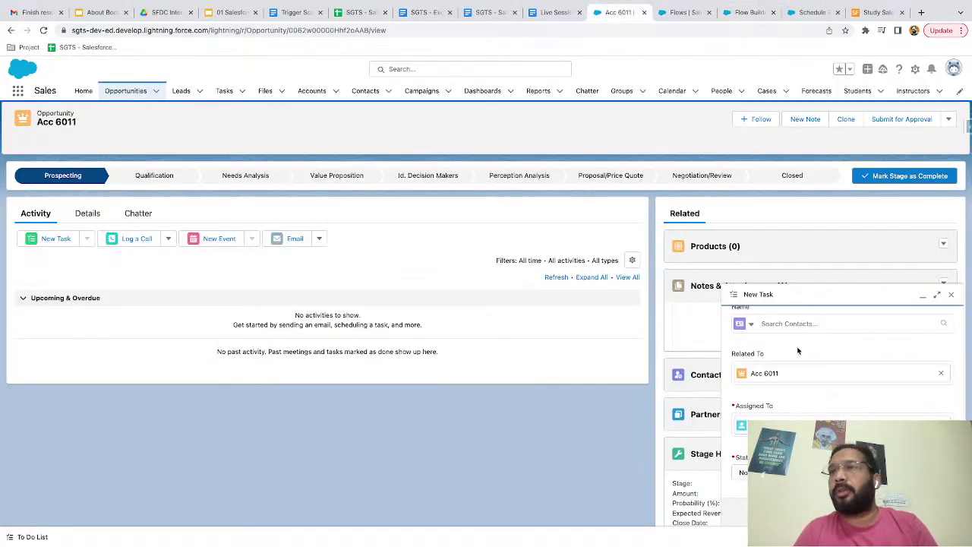
scroll(794, 402, "down", 2)
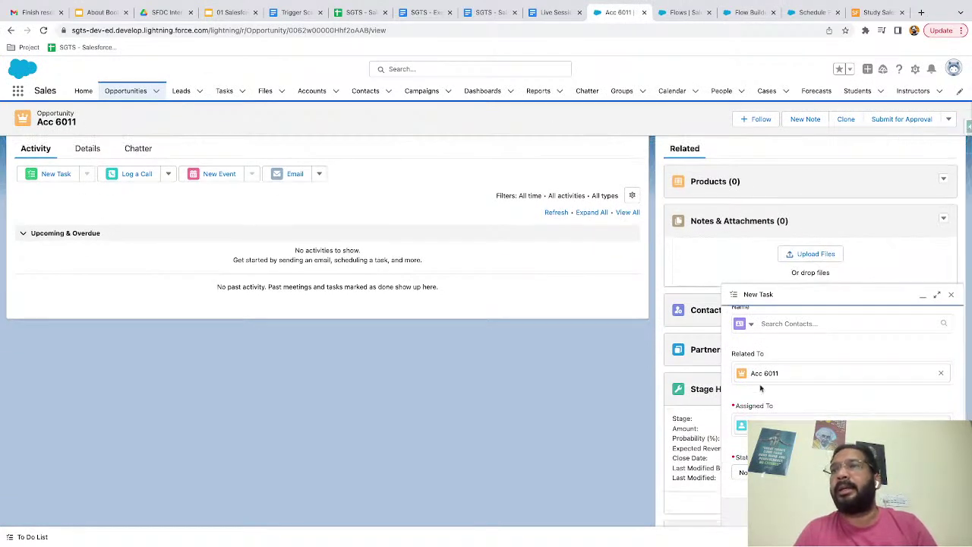
left_click(748, 12)
left_click(204, 351)
type("status")
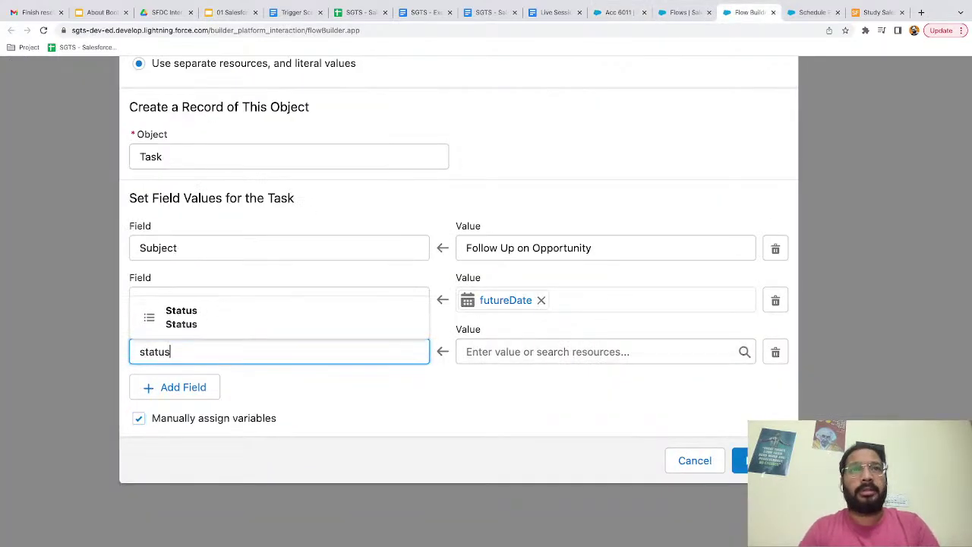
left_click(192, 319)
left_click(490, 350)
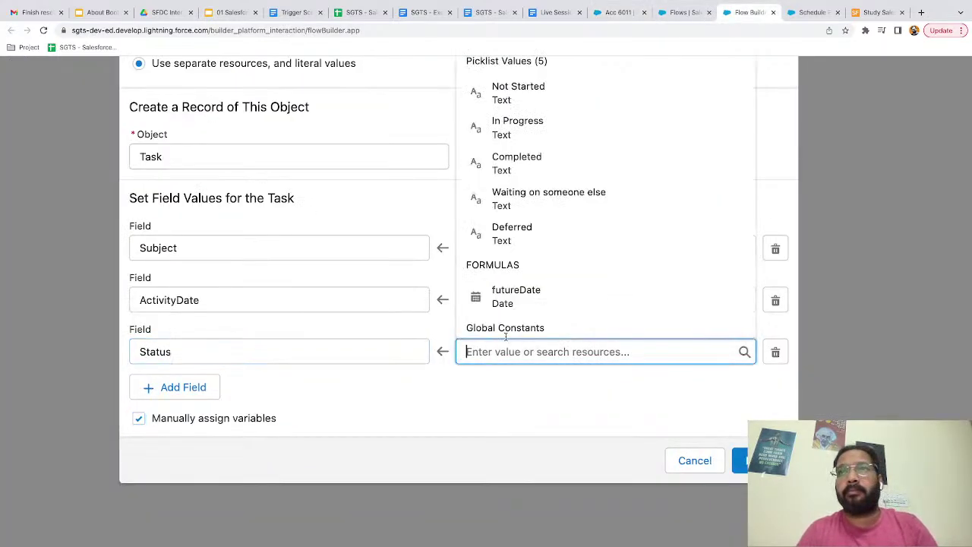
left_click(517, 93)
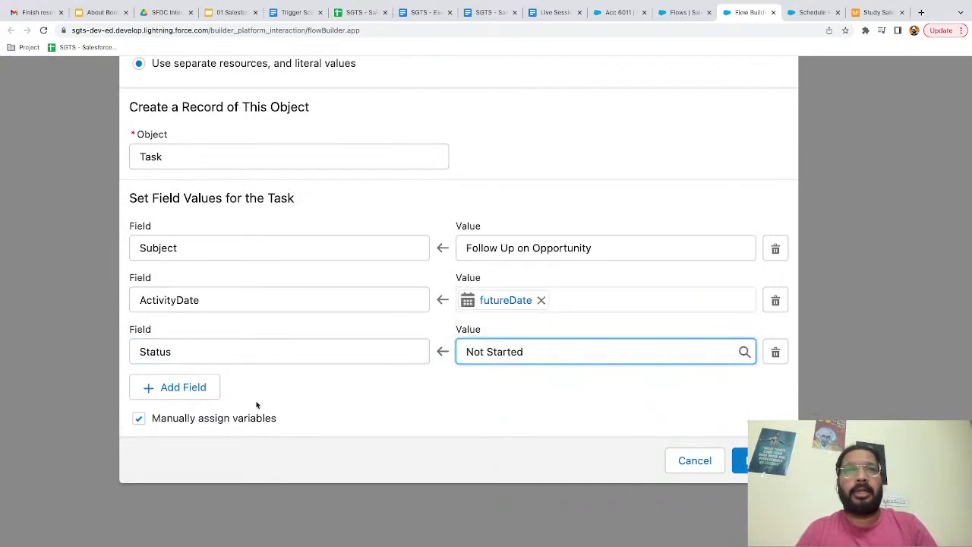
- Add a field assignment that sets the task's OwnerId to the triggering opportunity's owner, $Record > Owner ID
left_click(185, 388)
scroll(185, 388, "down", 2)
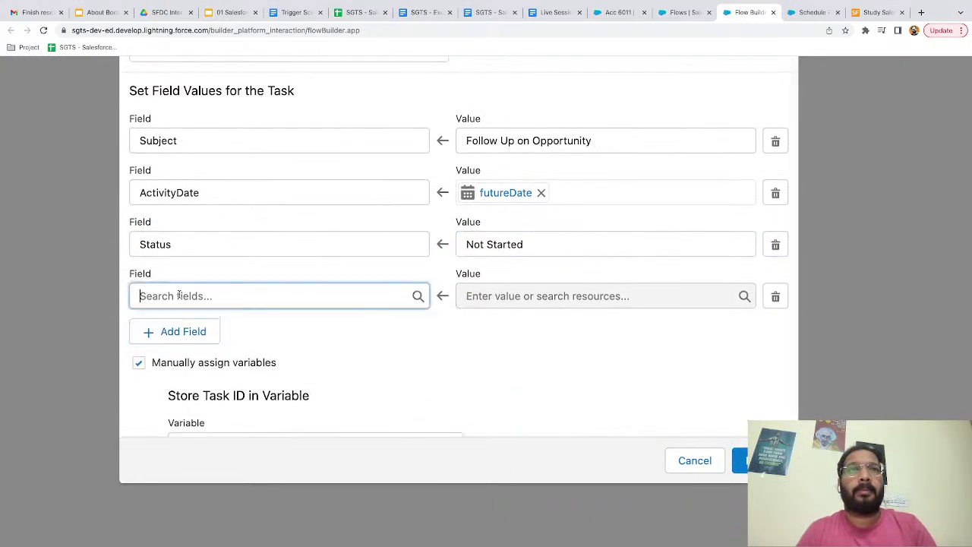
left_click(186, 296)
type("assi")
left_click(209, 263)
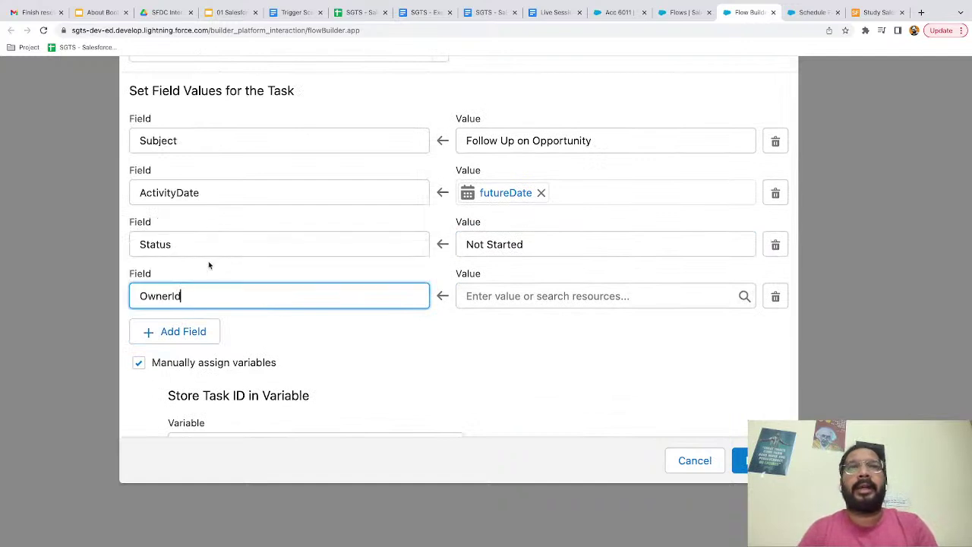
left_click(499, 298)
type("reco")
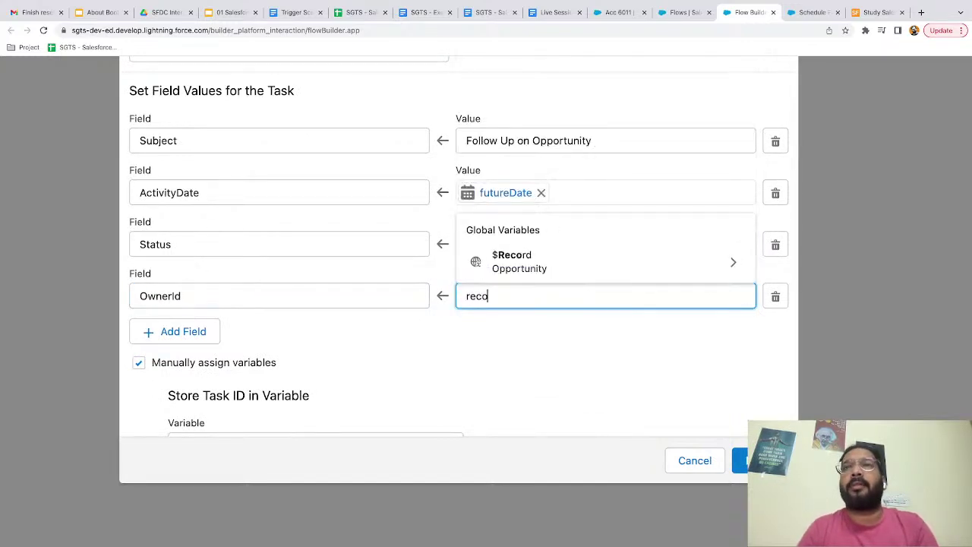
left_click(519, 266)
type("owner")
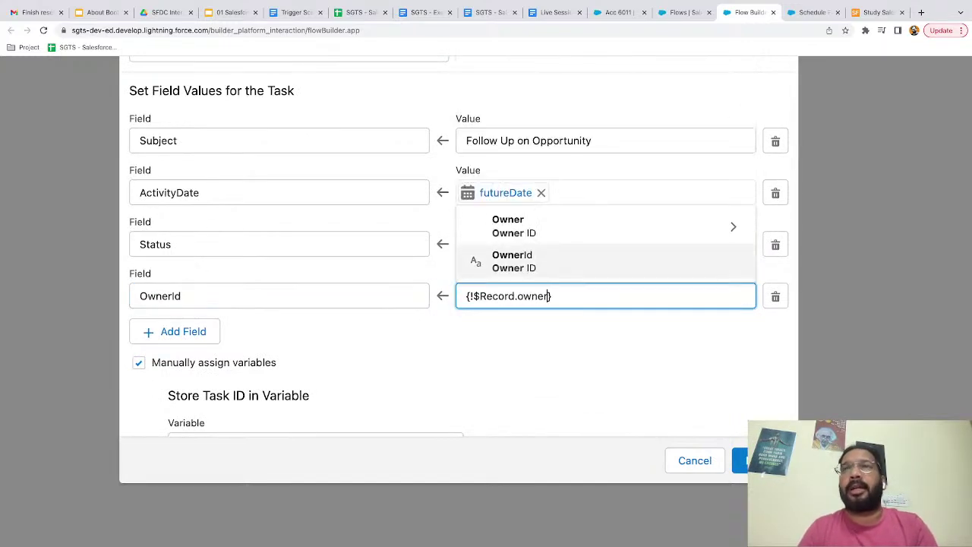
left_click(514, 261)
left_click(543, 356)
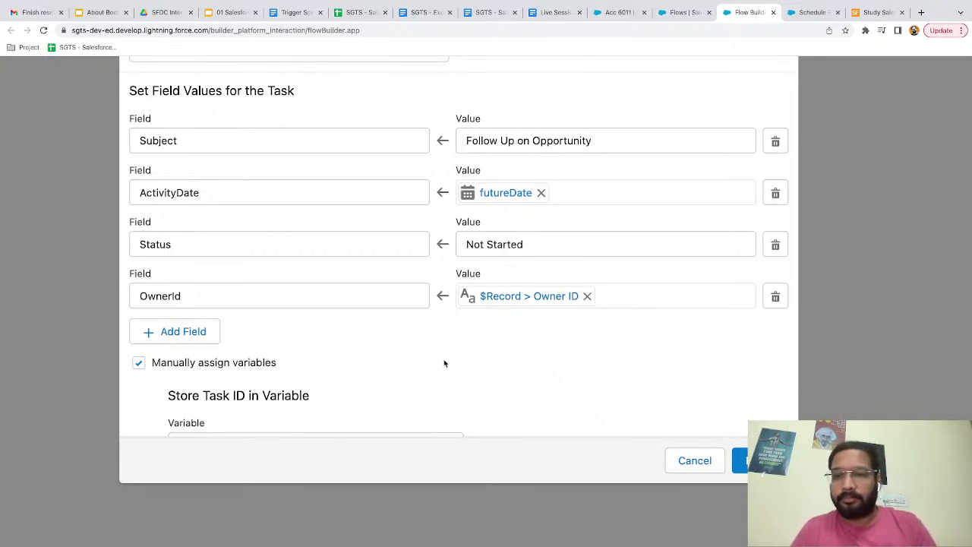
- Add a field assignment that sets the task's WhatId to the triggering opportunity's ID, $Record > Opportunity ID
left_click(190, 332)
type("rela")
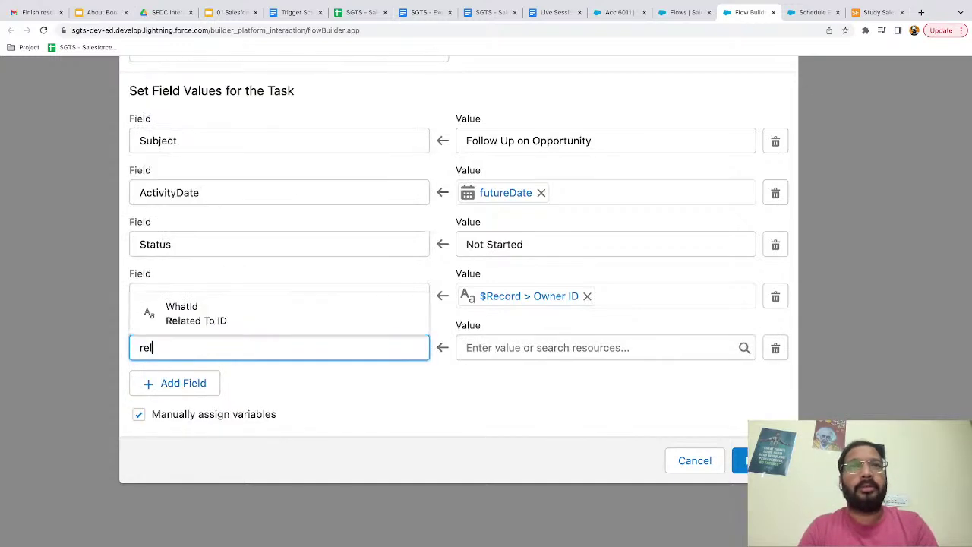
left_click(206, 319)
left_click(468, 343)
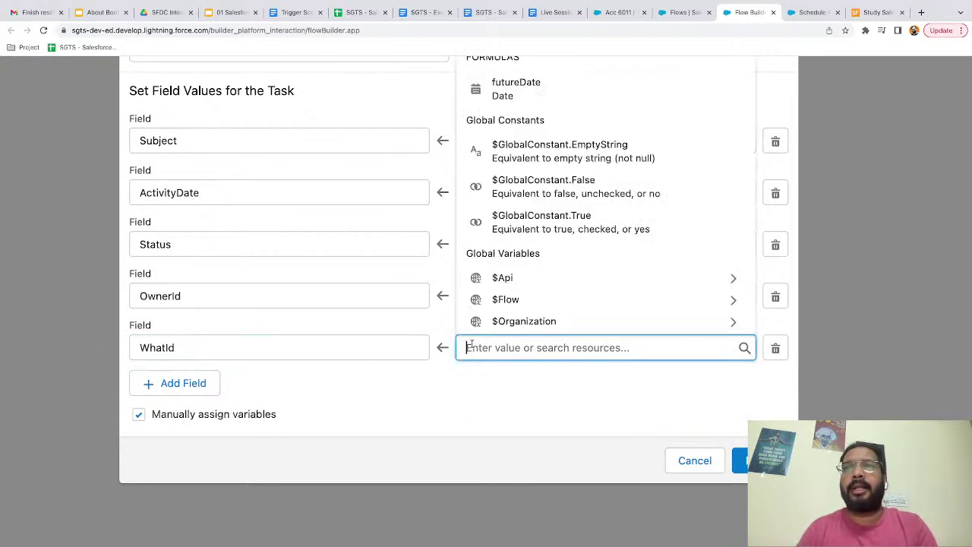
type("recor")
left_click(511, 322)
type("id")
scroll(544, 289, "down", 1)
scroll(546, 289, "down", 3)
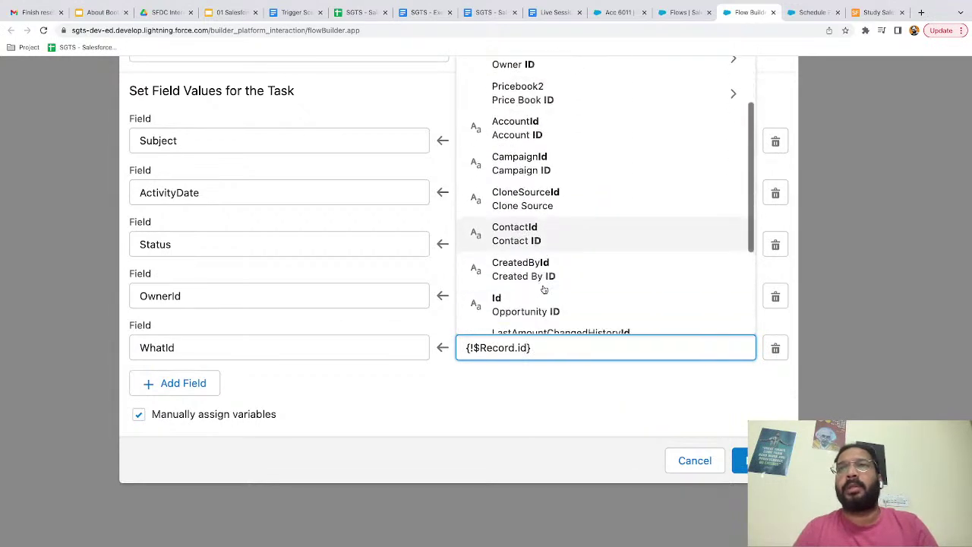
left_click(546, 292)
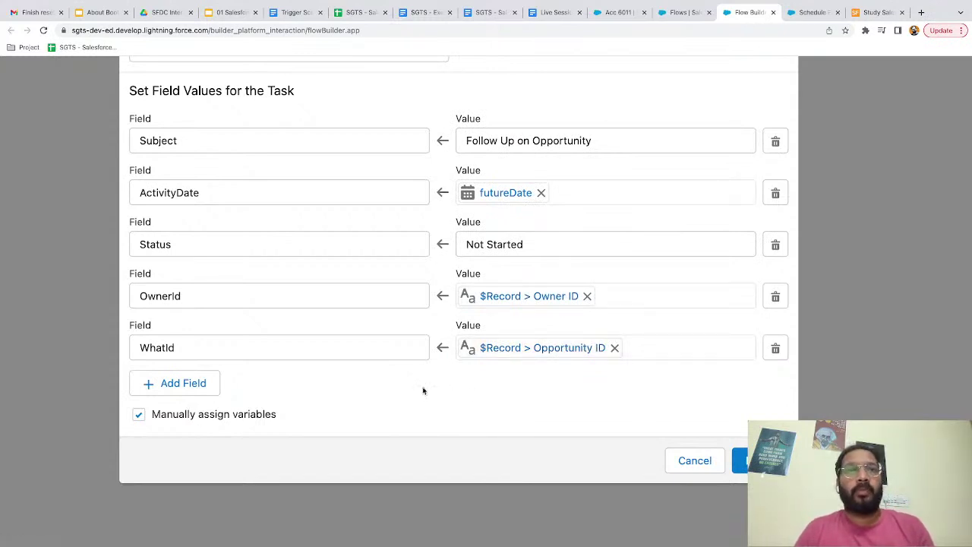
- Try to turn off manual assignment of variables for the new task and review its field values
scroll(423, 391, "down", 2)
scroll(424, 390, "up", 3)
scroll(423, 391, "down", 3)
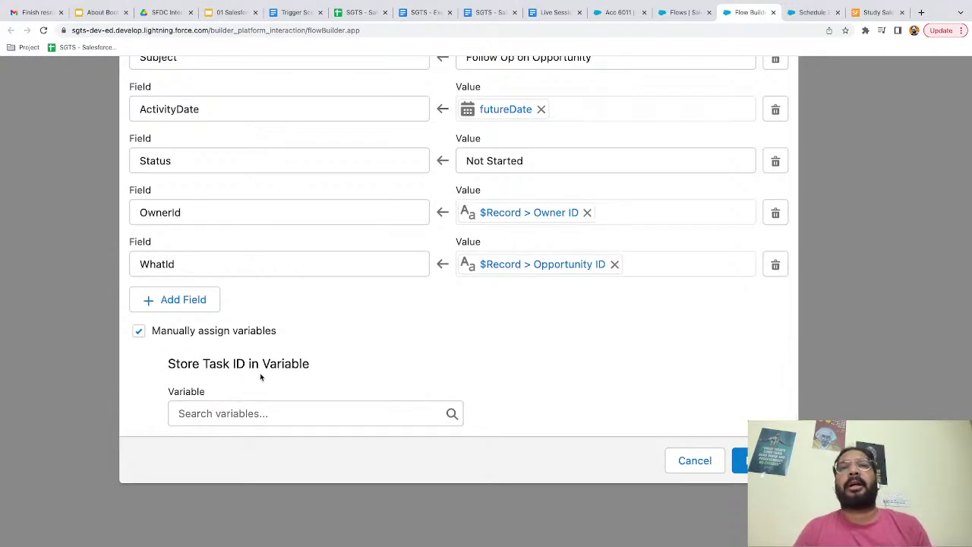
left_click(139, 332)
left_click(662, 199)
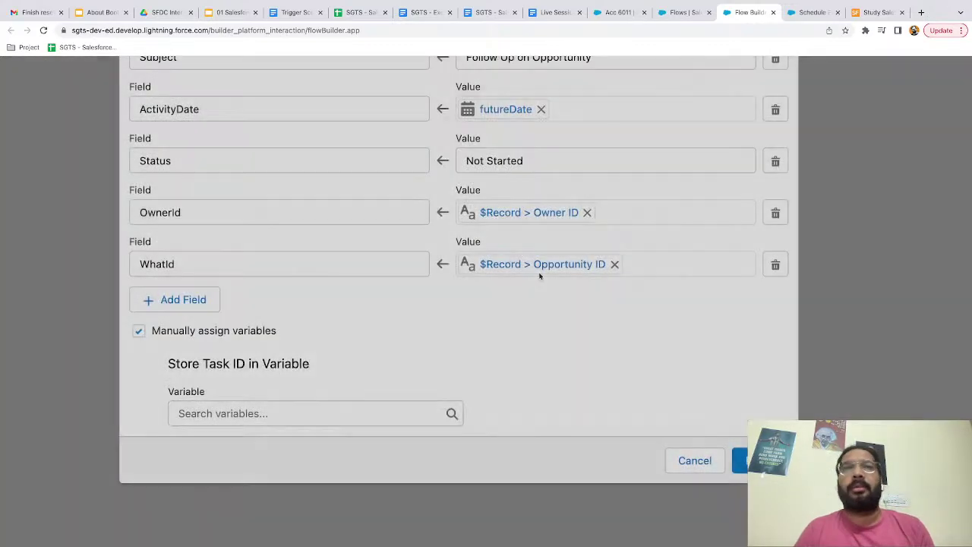
scroll(522, 342, "up", 1)
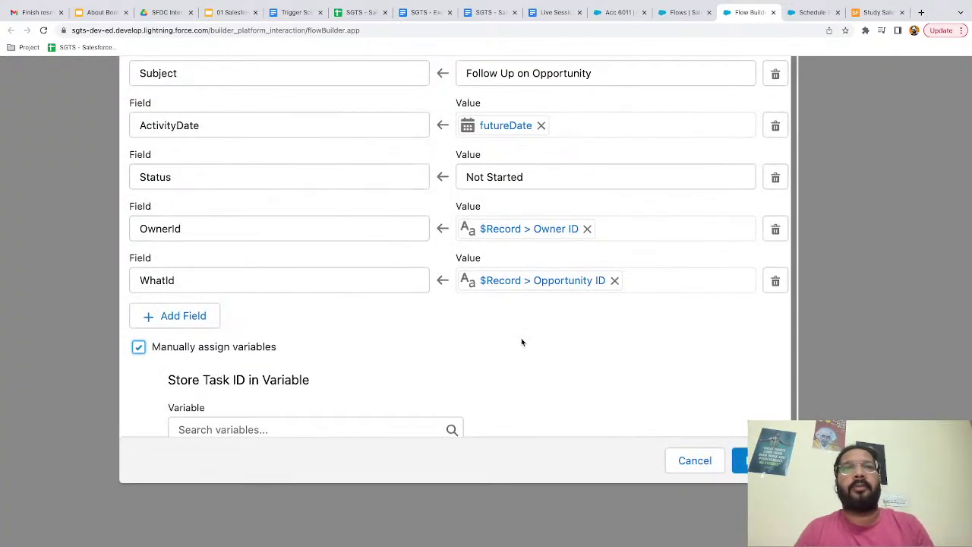
scroll(521, 341, "down", 1)
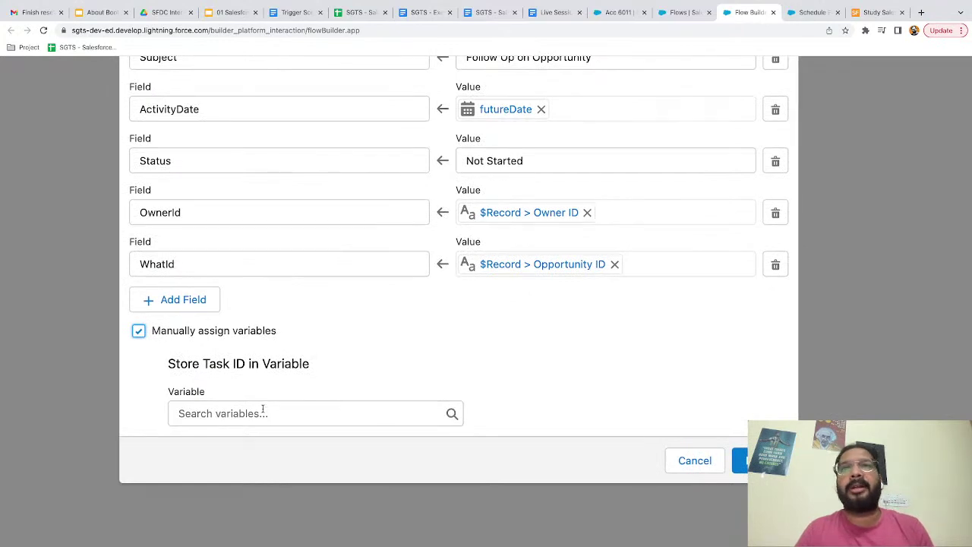
scroll(452, 338, "up", 2)
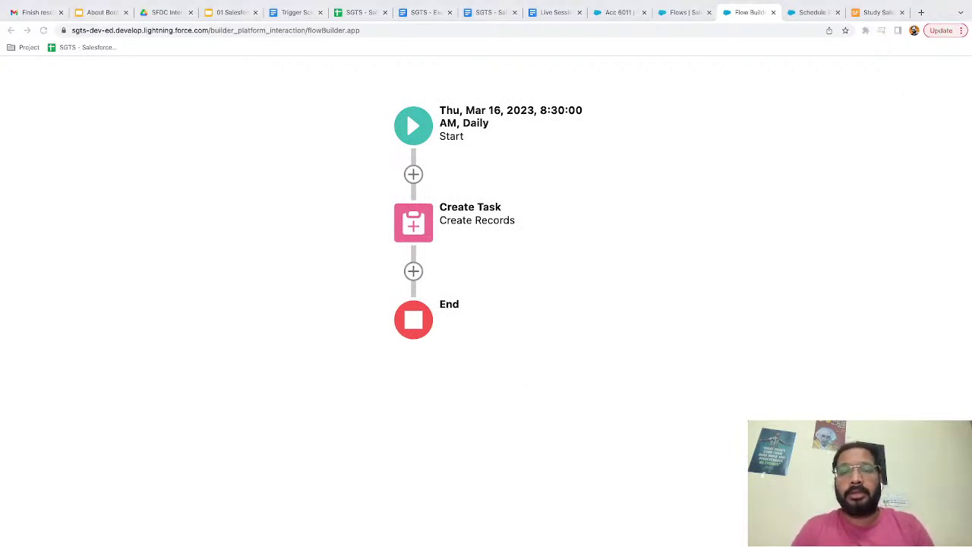
- Add an Update Records element after Create Task and label it "update opportunity"
left_click(502, 268)
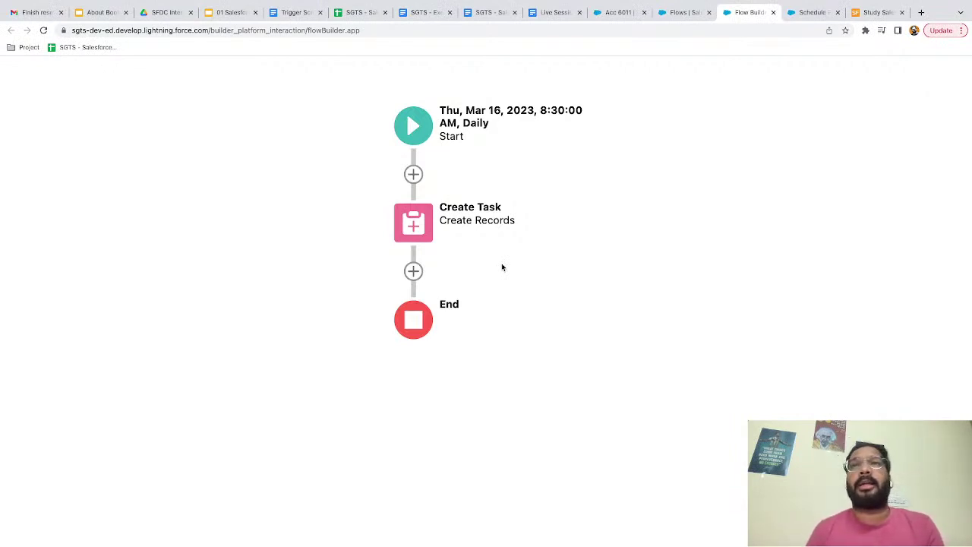
left_click(415, 272)
type("update")
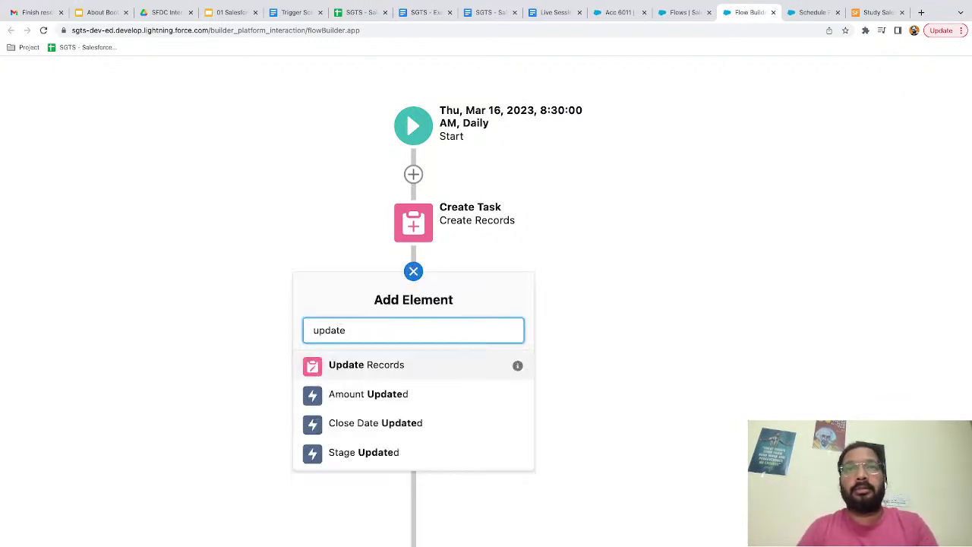
left_click(376, 368)
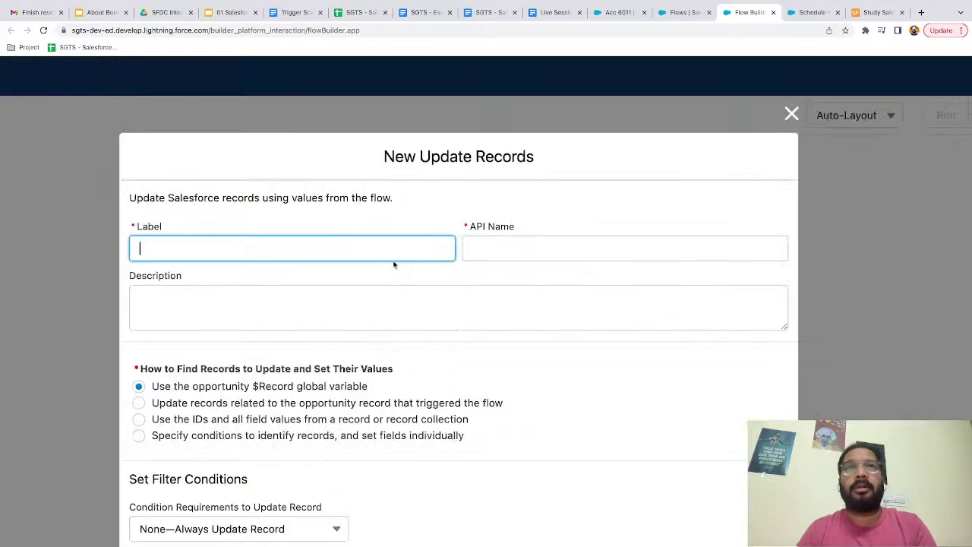
type("updat eopp")
key("BackSpace")
key("BackSpace")
key("BackSpace")
key("BackSpace")
key("BackSpace")
type("e opportunity")
left_click(486, 339)
- Have the update opportunity element set the Task_Created__c field to True, and finish the element
scroll(485, 339, "down", 3)
scroll(486, 338, "down", 1)
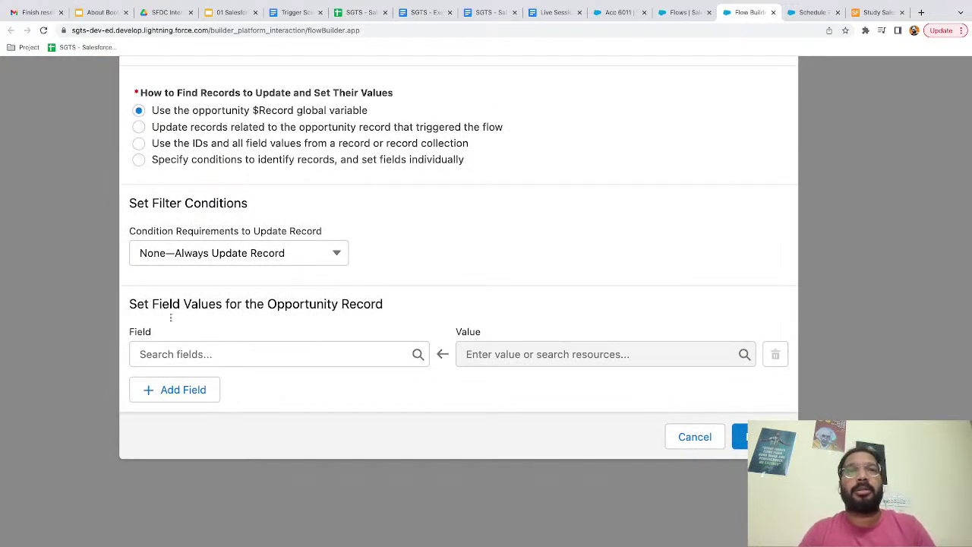
left_click(175, 350)
type("task")
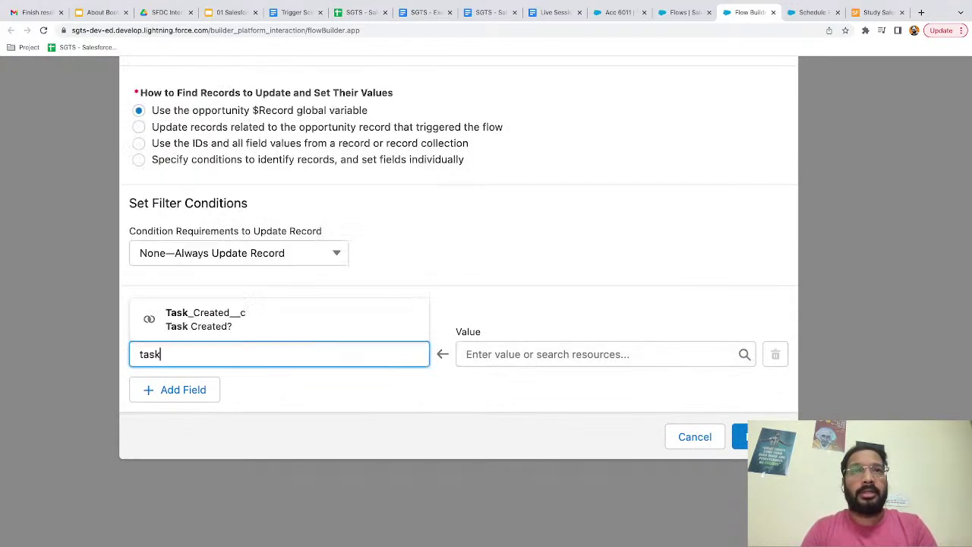
left_click(254, 319)
left_click(516, 354)
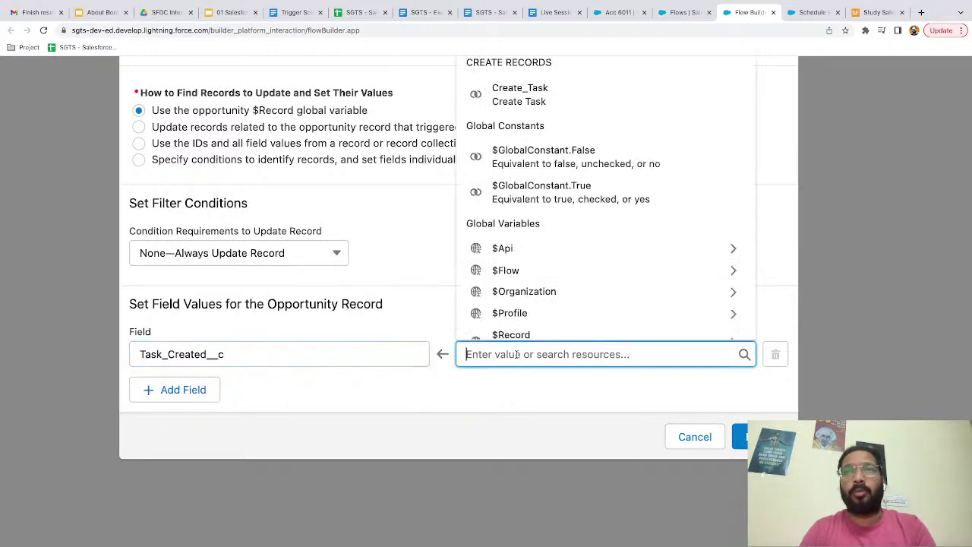
type("true")
left_click(536, 327)
left_click(546, 392)
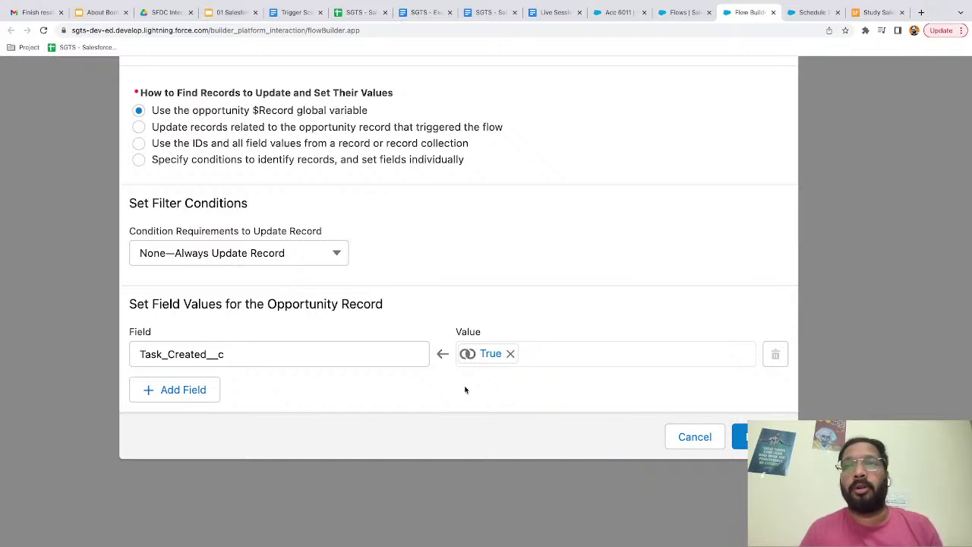
left_click(740, 437)
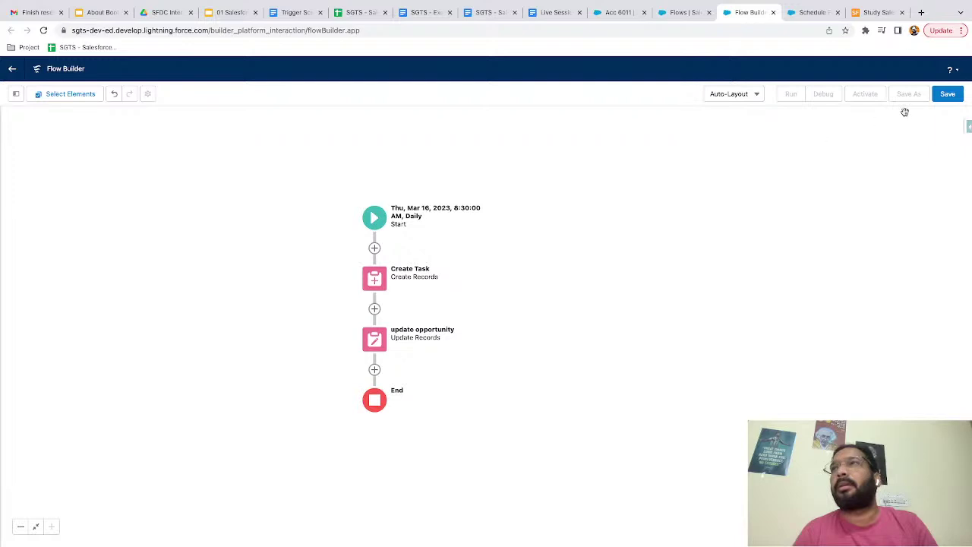
- Save the flow with the label "Schedule Flow on Opp" and activate it
left_click(947, 93)
left_click(306, 266)
type("Schedule Flow on Opp")
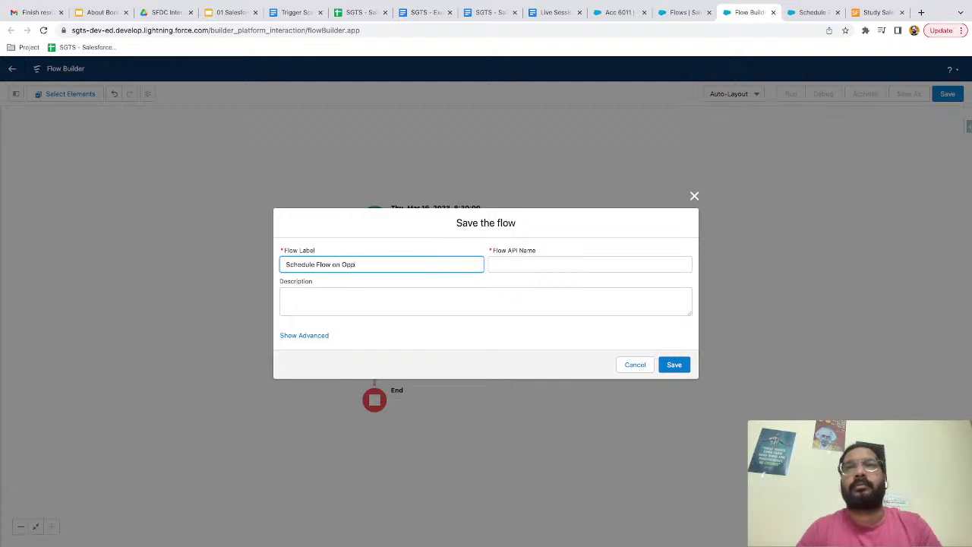
left_click(449, 336)
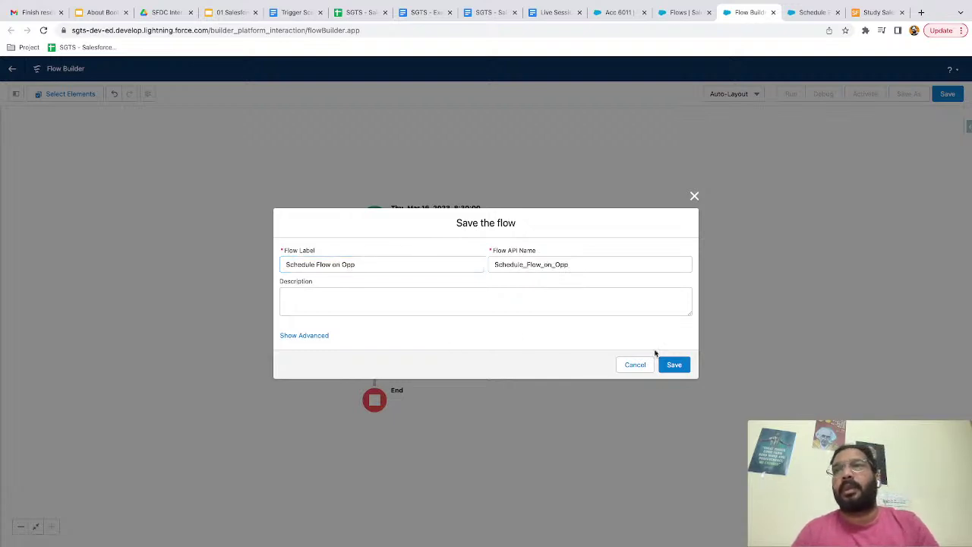
left_click(674, 365)
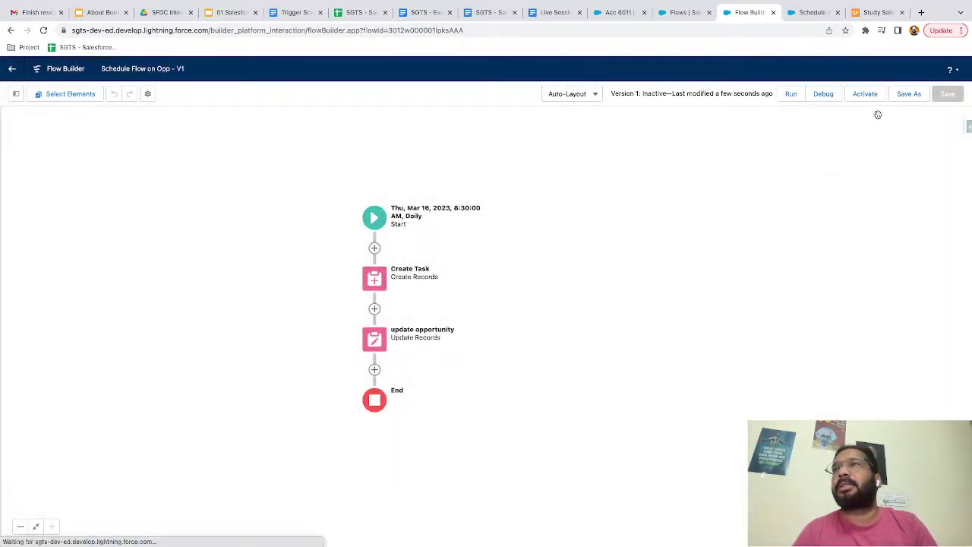
left_click(867, 94)
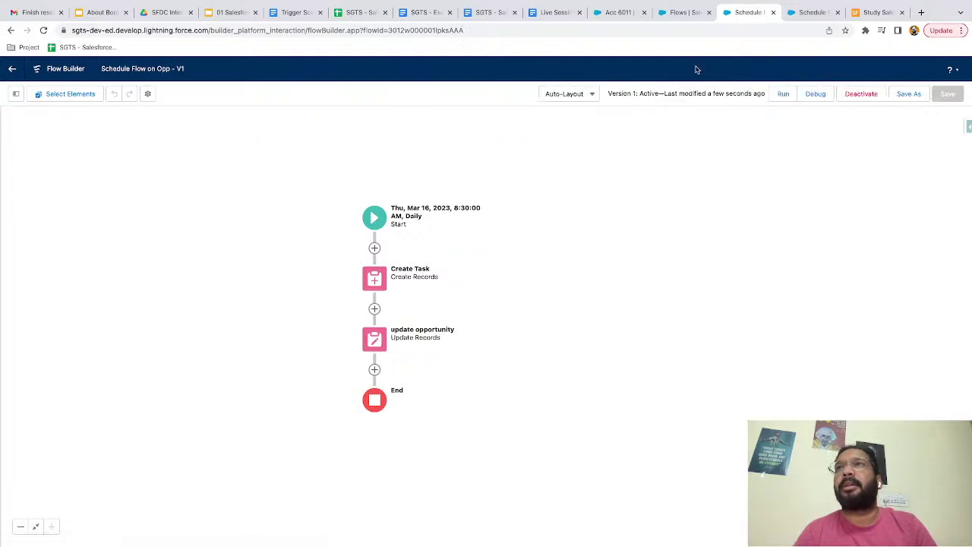
- Open the Scheduled Jobs page in Setup and check the submitted and next scheduled run times of the opportunity flow's job
left_click(811, 13)
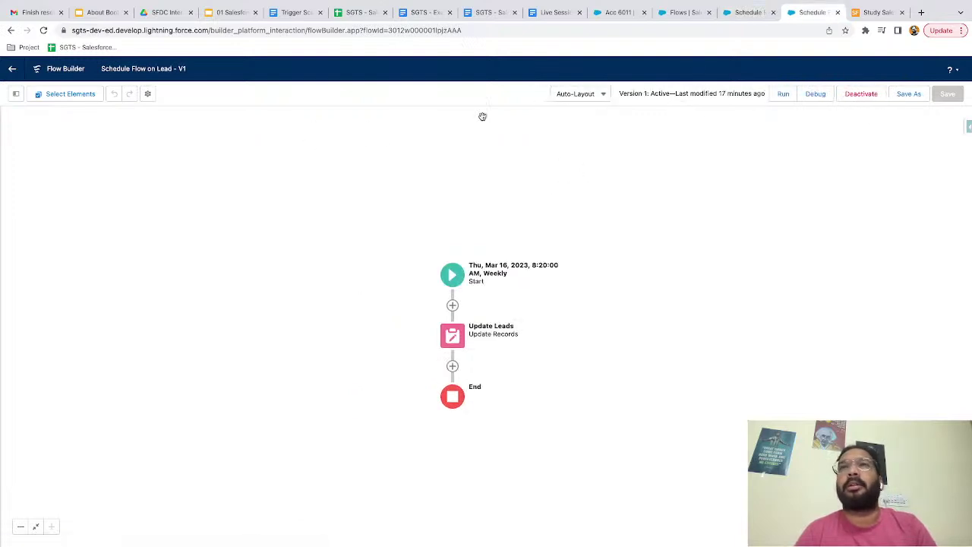
left_click(683, 12)
left_click(52, 119)
key("ctrl+a")
type("schedu")
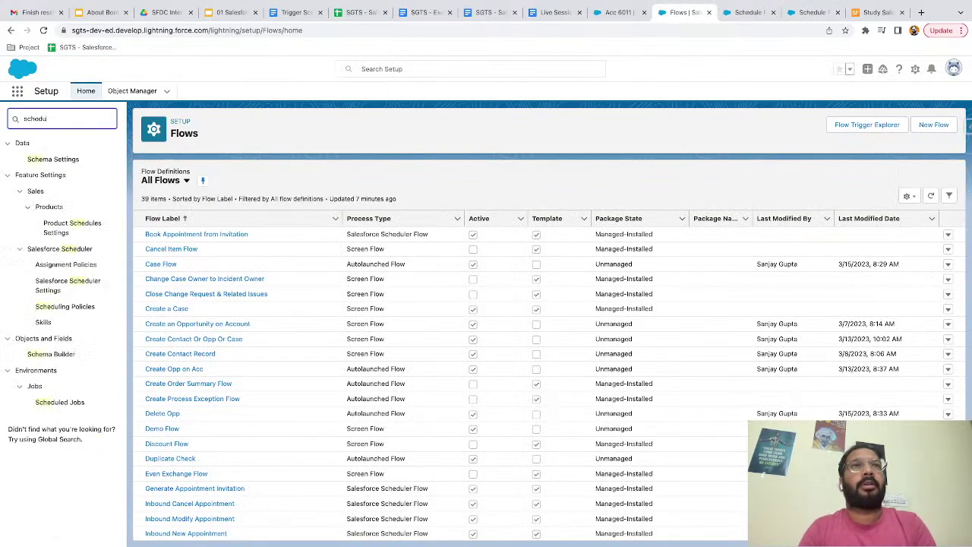
left_click(62, 339)
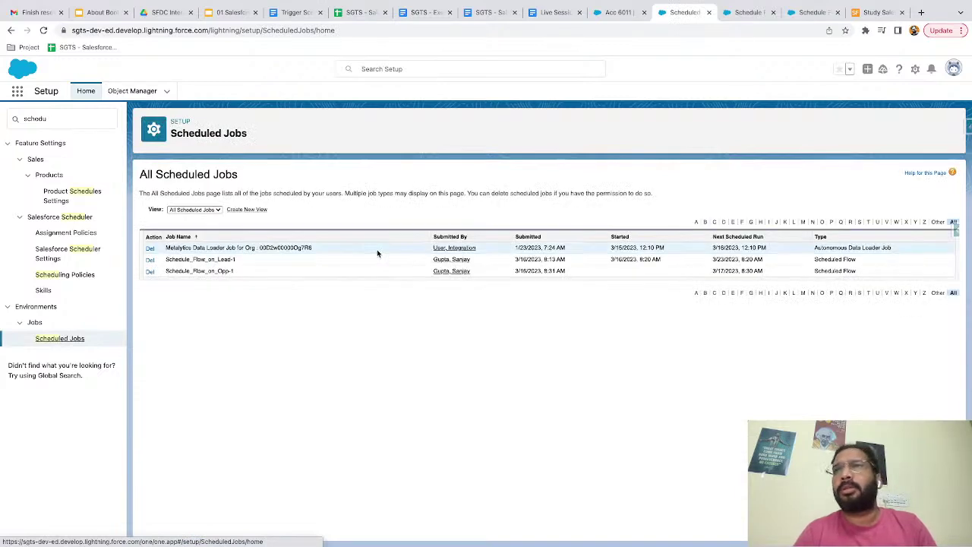
scroll(376, 249, "up", 5)
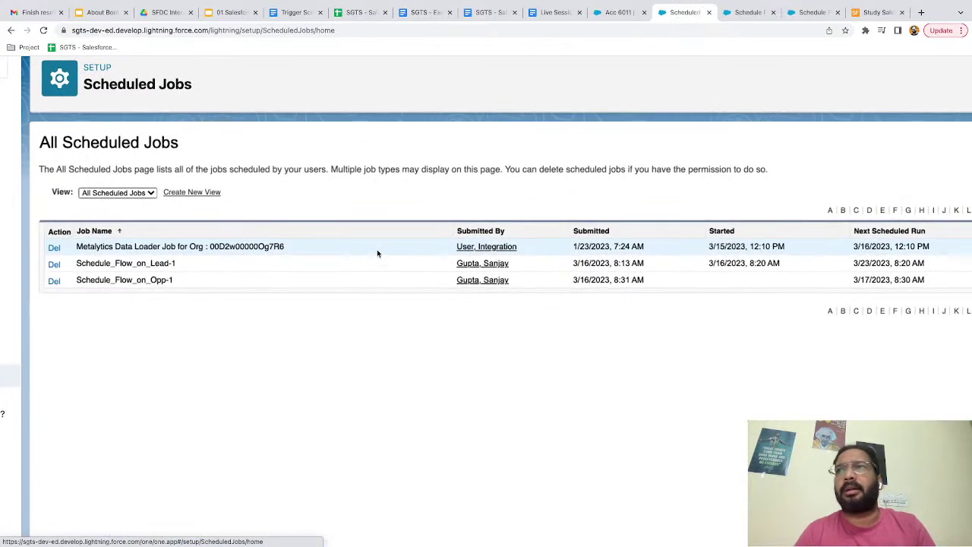
scroll(488, 278, "right", 3)
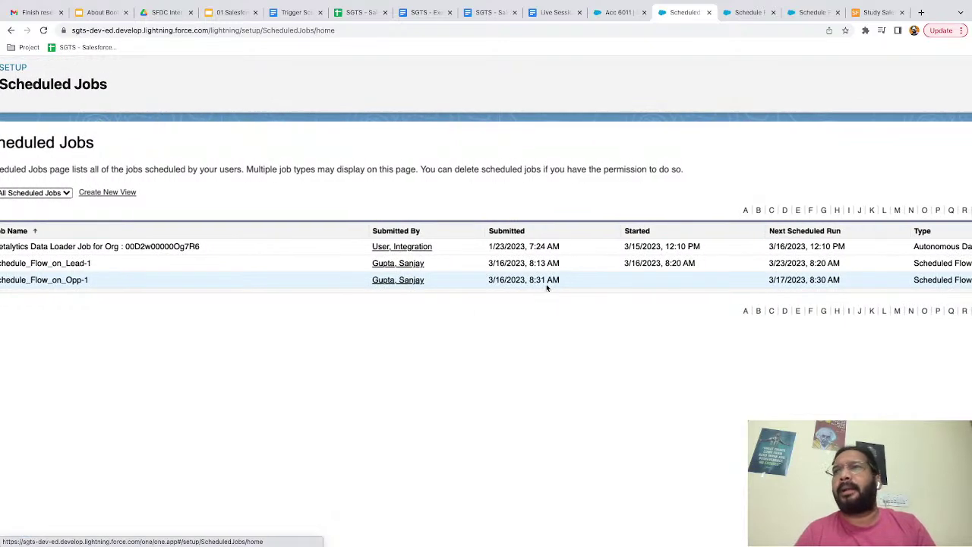
scroll(582, 280, "right", 4)
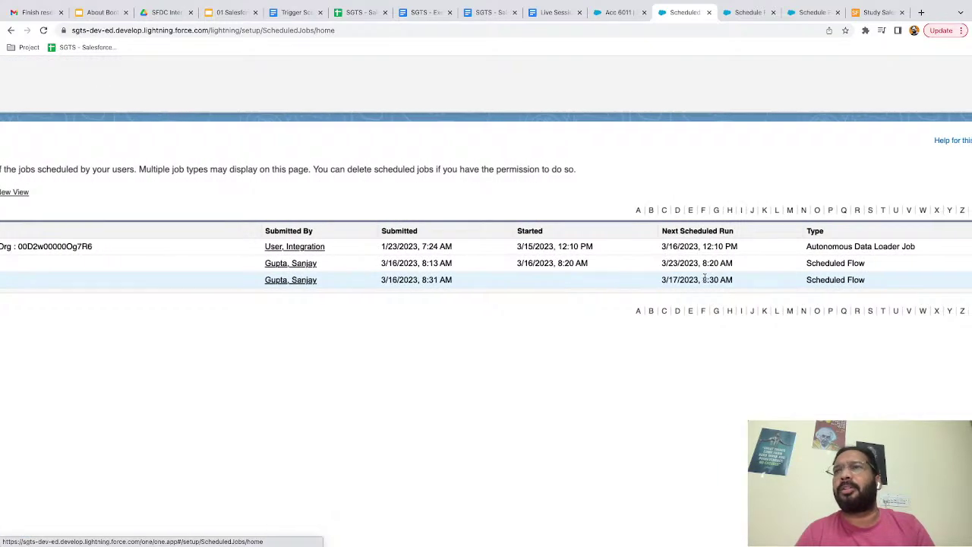
scroll(706, 278, "right", 2)
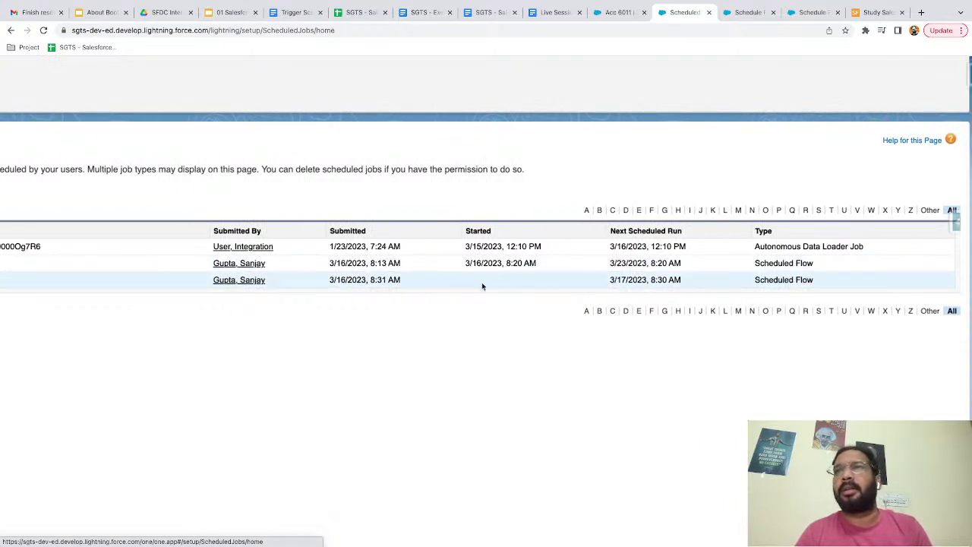
- Delete the Schedule_Flow_on_Opp-1 job from the scheduled jobs list
scroll(525, 283, "left", 10)
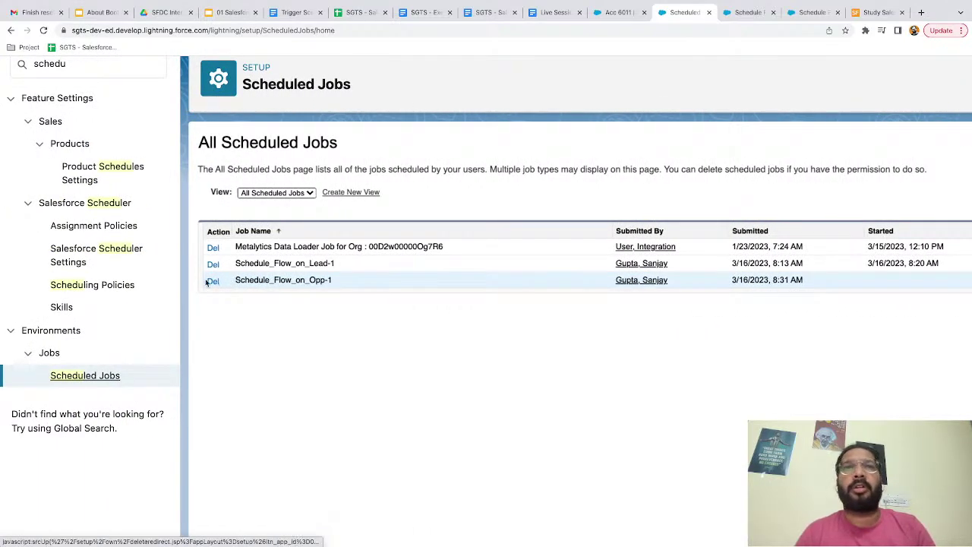
left_click(212, 282)
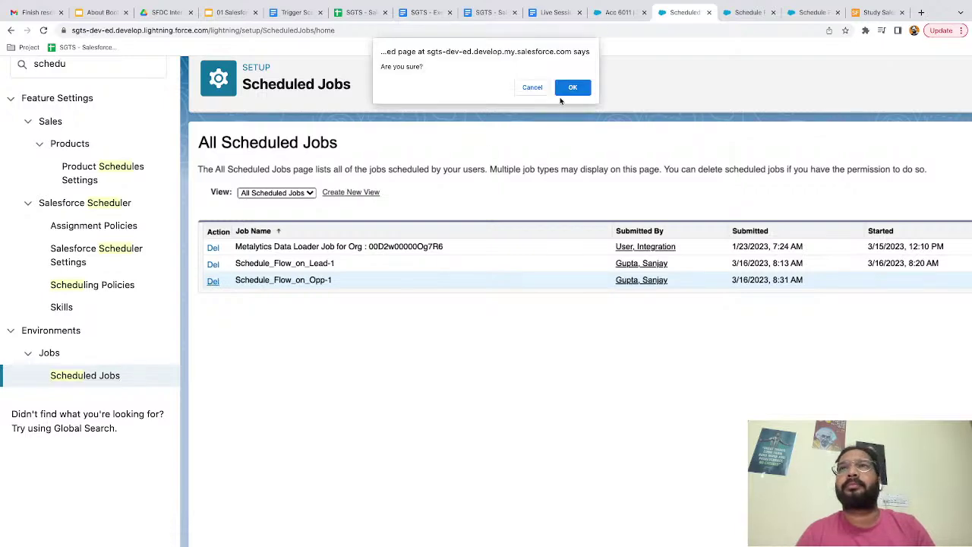
left_click(575, 92)
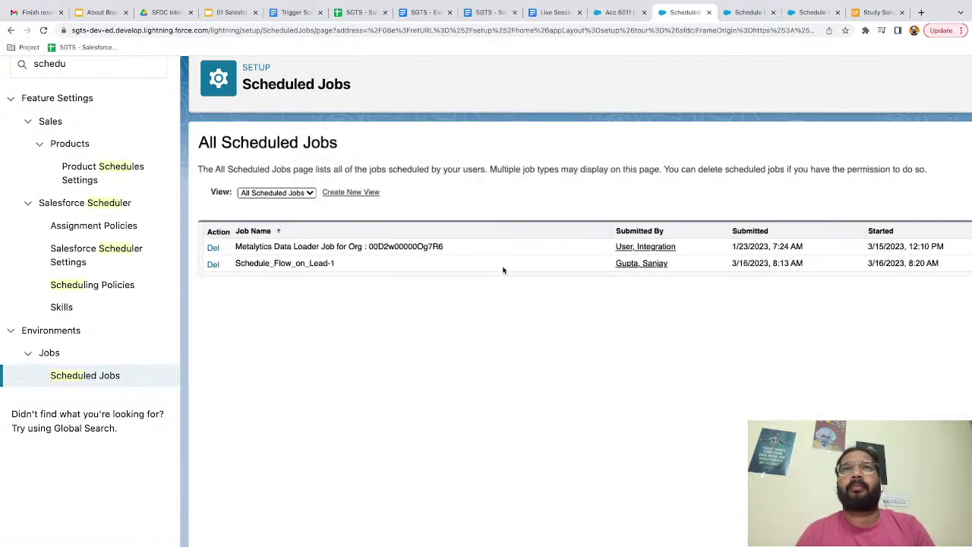
scroll(536, 274, "right", 5)
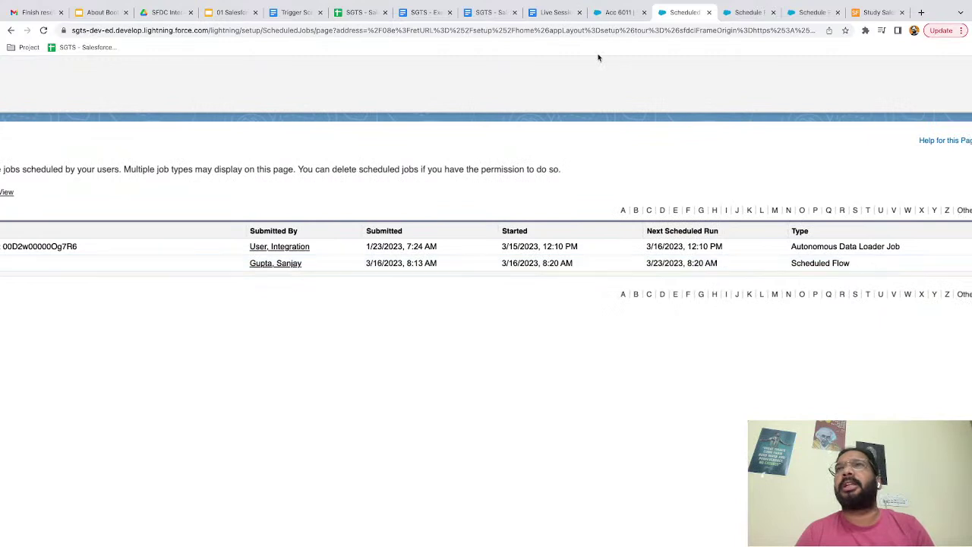
- Return to the Schedule Flow on Opp flow and set its schedule start time to 8:35 AM
left_click(749, 13)
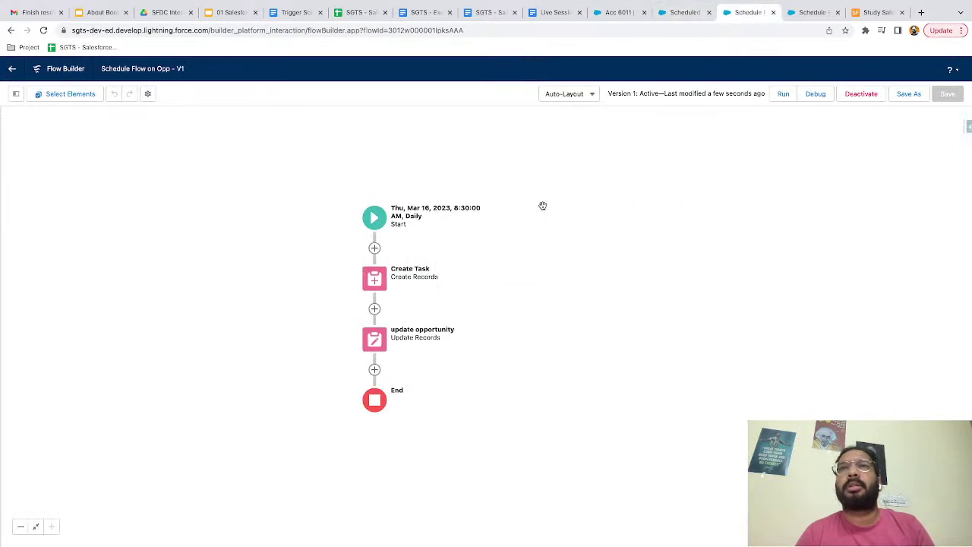
left_click(375, 218)
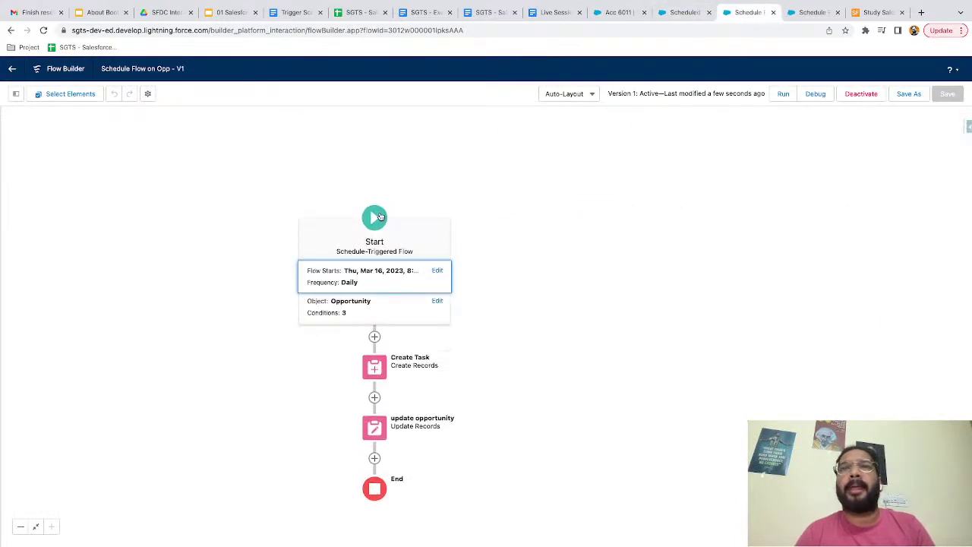
left_click(367, 272)
left_click(436, 287)
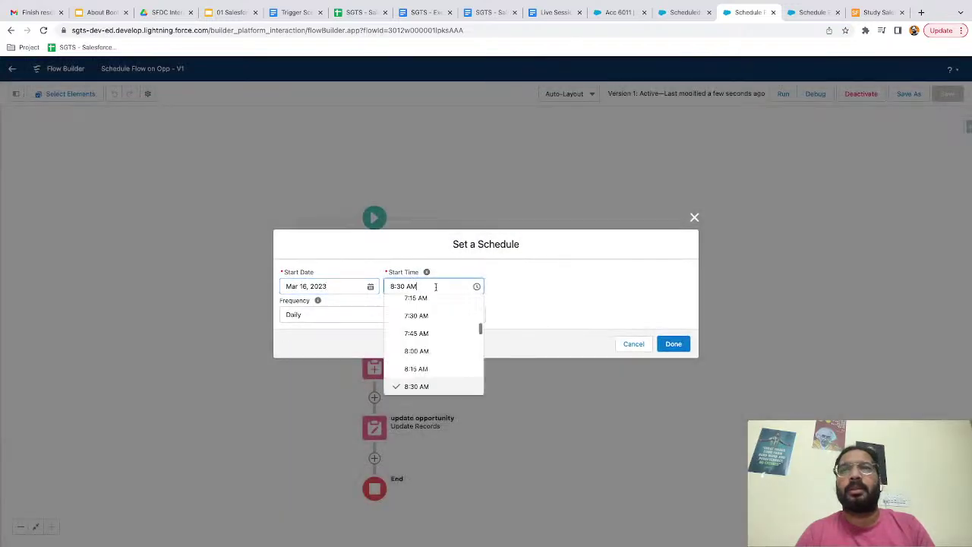
scroll(429, 370, "down", 2)
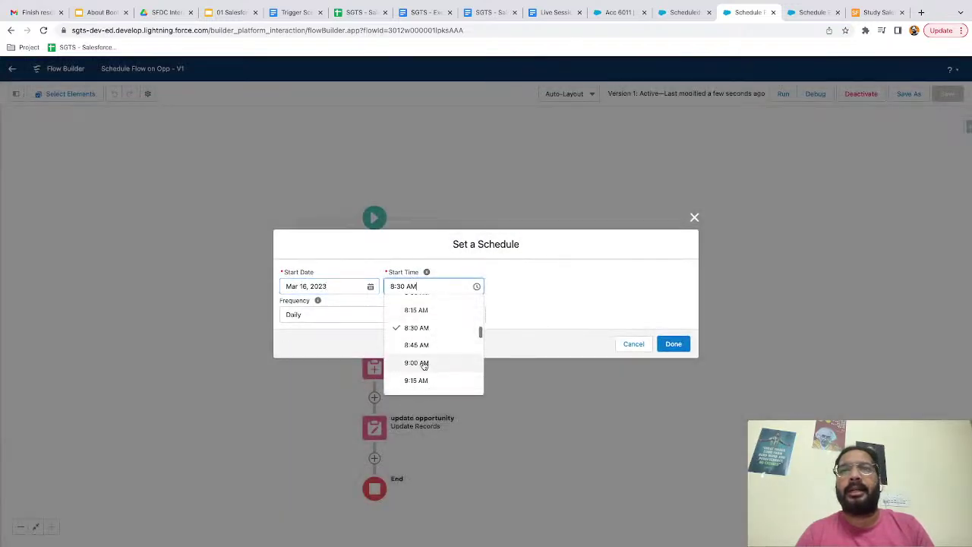
left_click(406, 287)
key("BackSpace")
type("5")
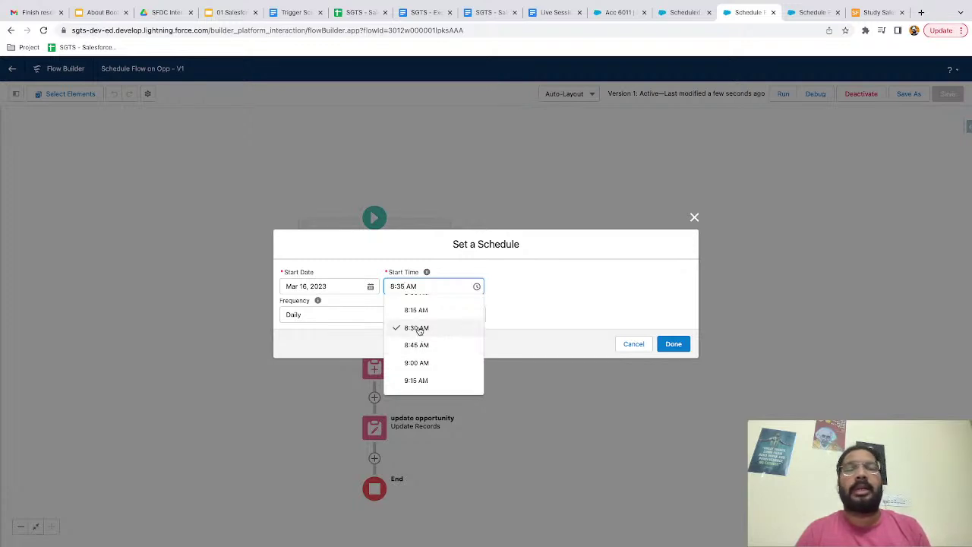
left_click(523, 296)
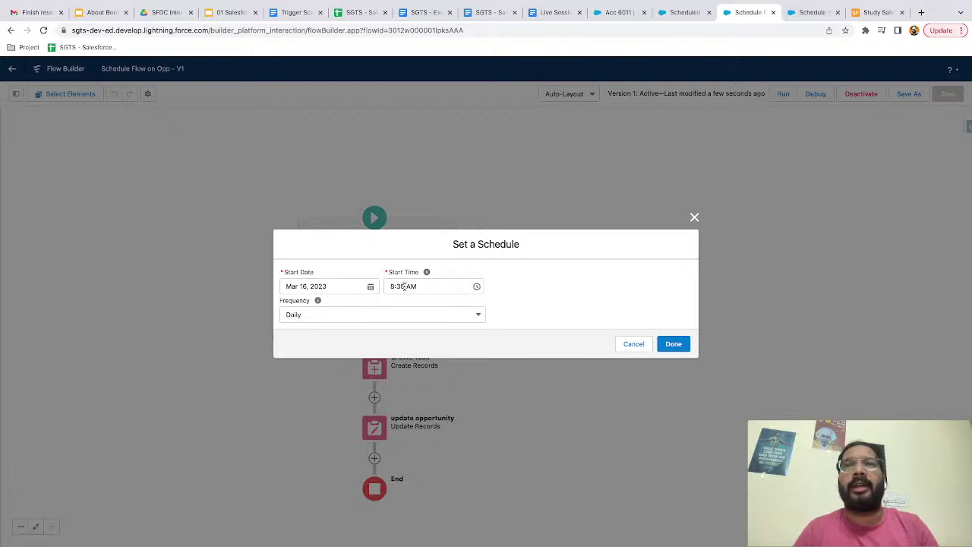
left_click(673, 344)
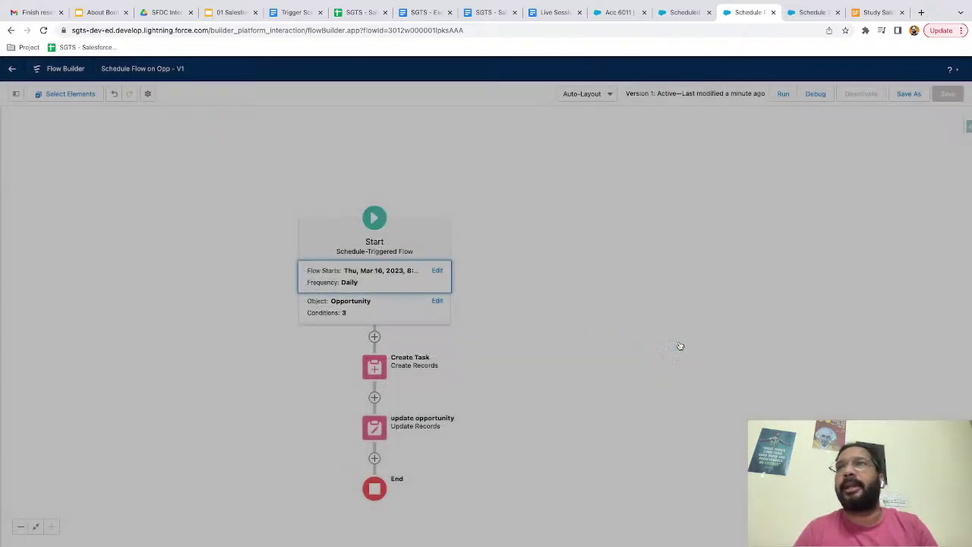
- Save Schedule Flow on Opp as a new version and activate that version
left_click(909, 94)
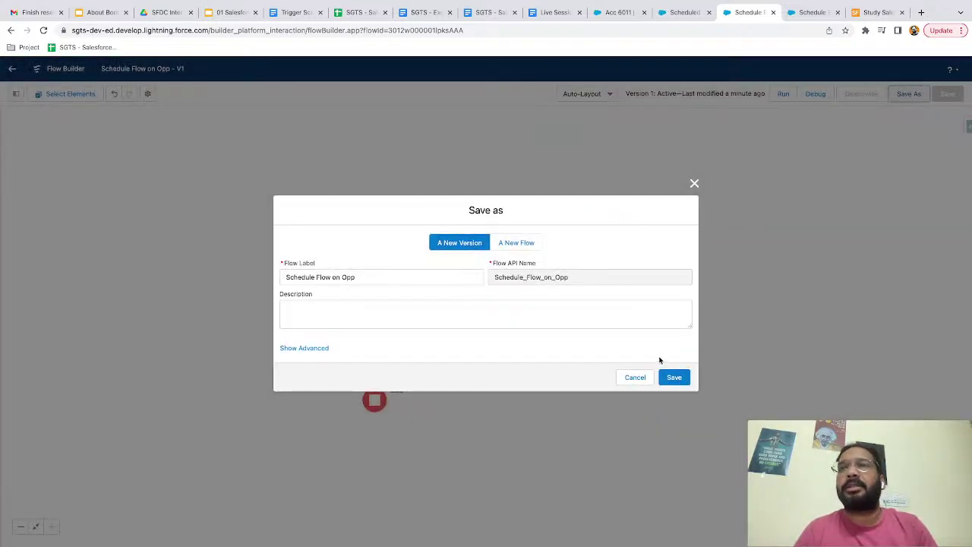
left_click(674, 377)
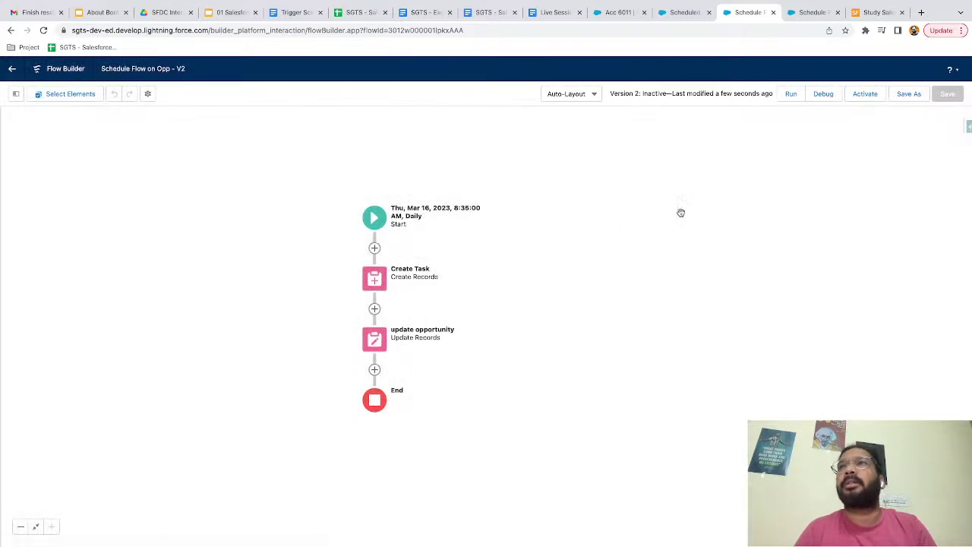
left_click(869, 93)
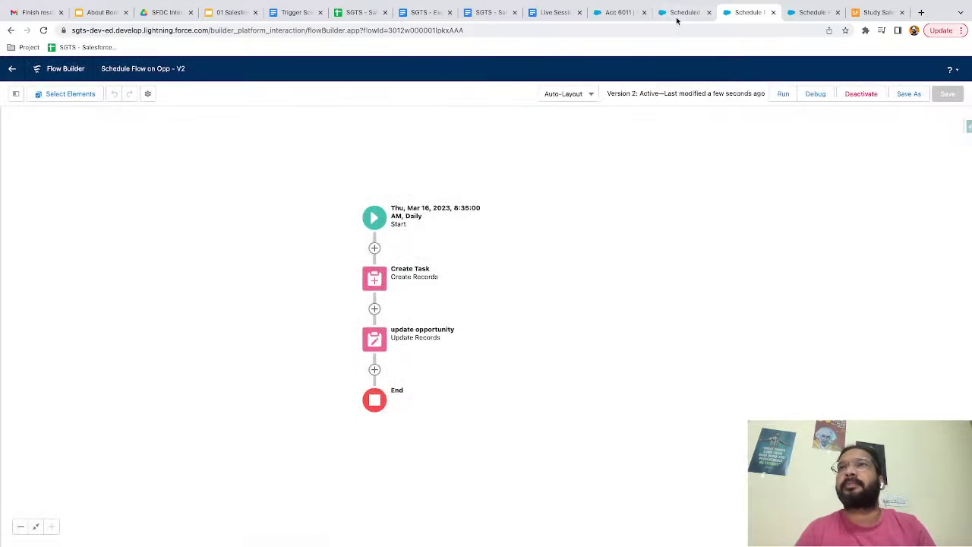
- Reload the Scheduled Jobs page and check the job entry for the new opportunity flow version
left_click(678, 18)
left_click(43, 31)
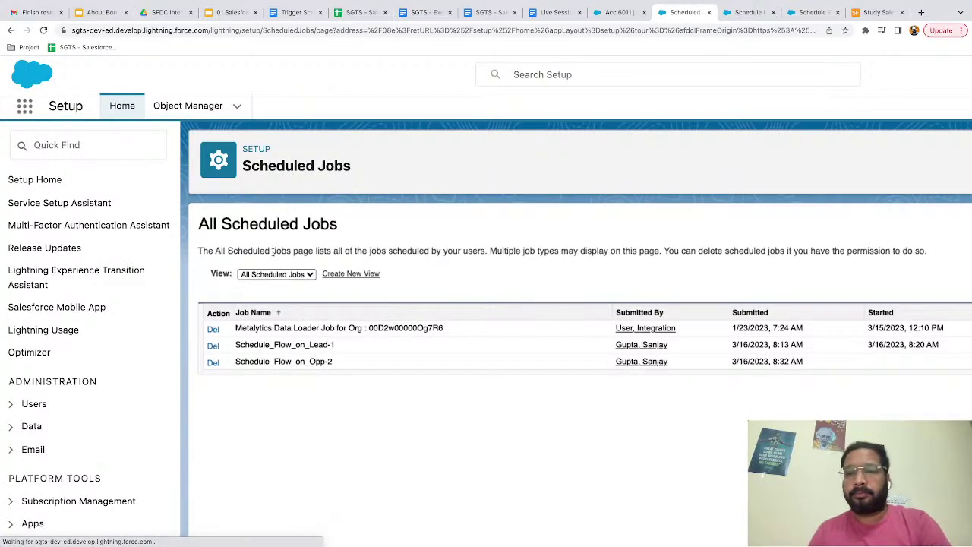
scroll(362, 365, "right", 5)
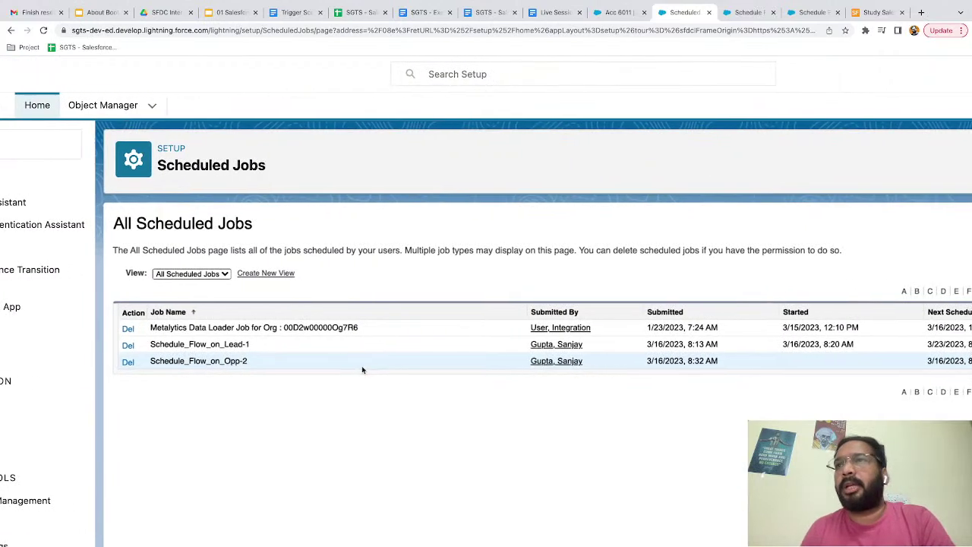
- Check the next scheduled run of the Schedule_Flow_on_Opp-2 job in the scheduled jobs list
scroll(361, 365, "right", 3)
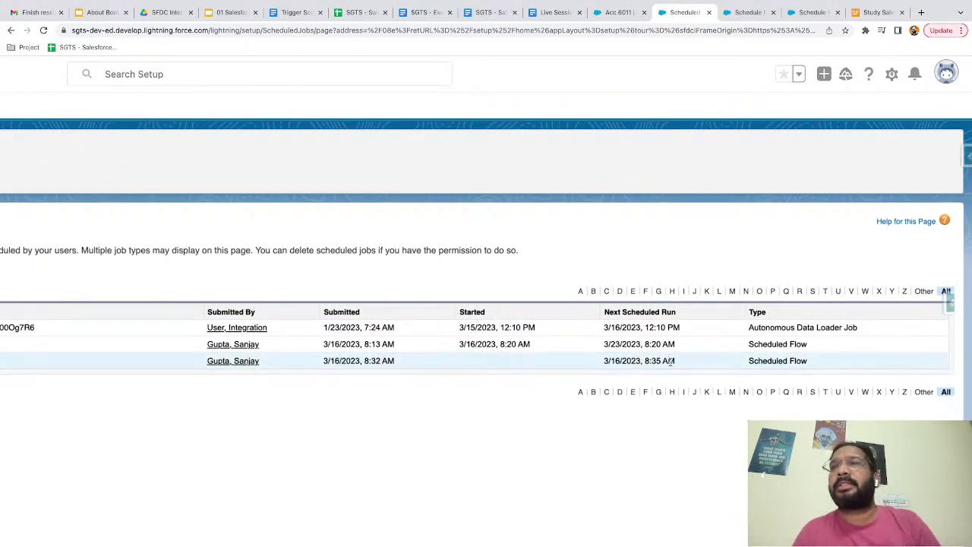
scroll(684, 362, "up", 5)
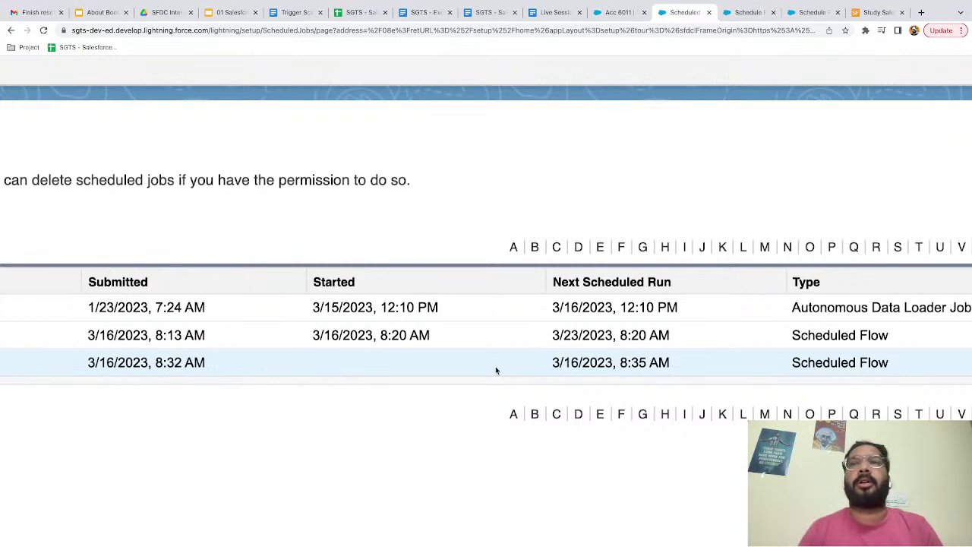
scroll(496, 366, "down", 5)
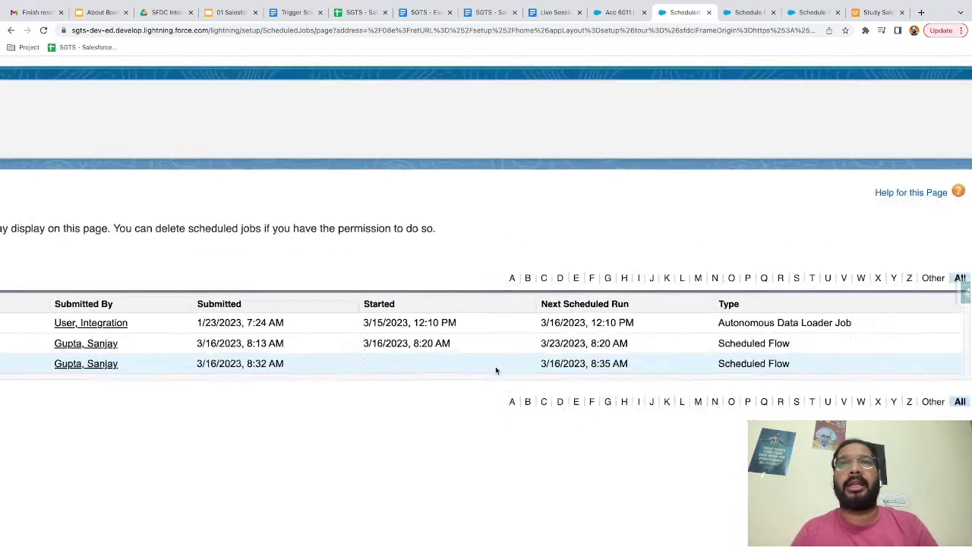
- Review the details and activity of the Acc 6011 opportunity, reloading the record to look for a new task
left_click(608, 16)
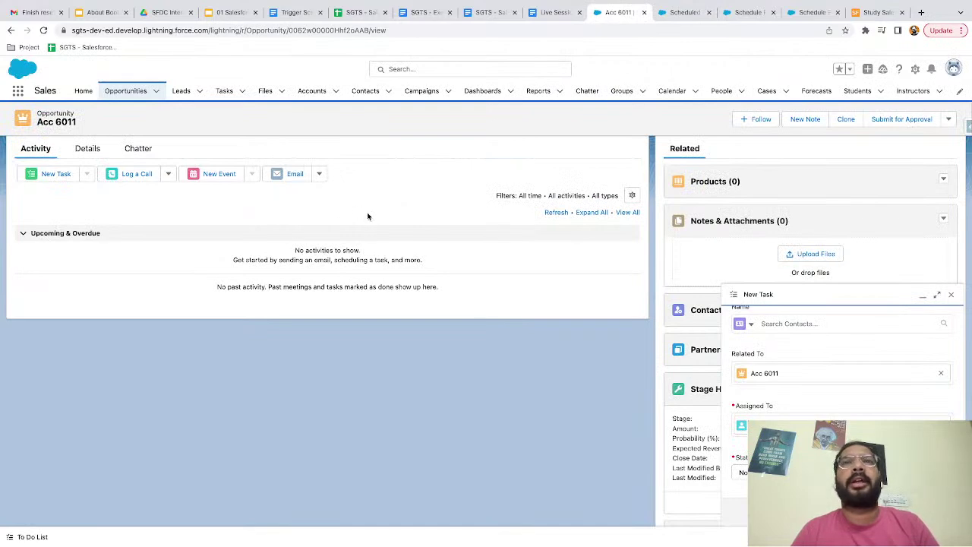
scroll(368, 216, "up", 2)
left_click(86, 222)
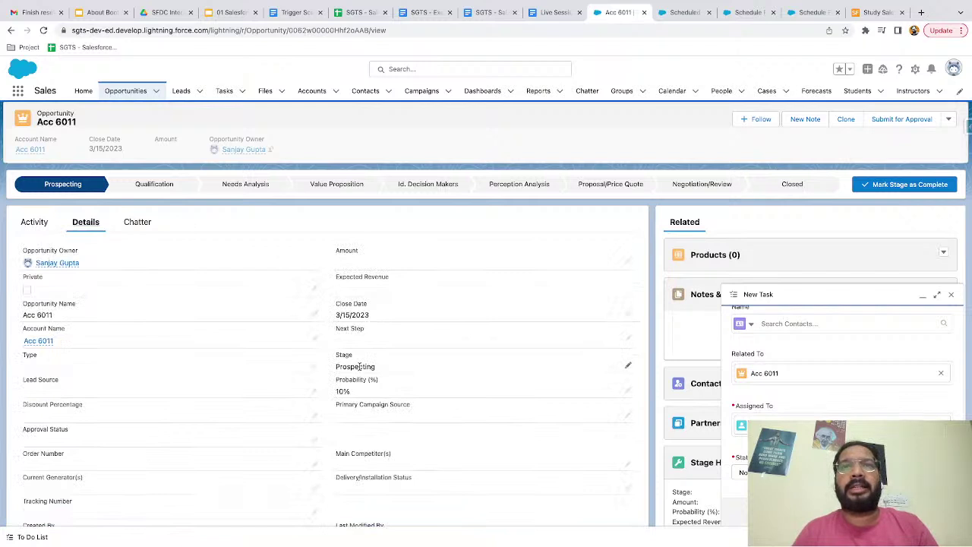
left_click(35, 224)
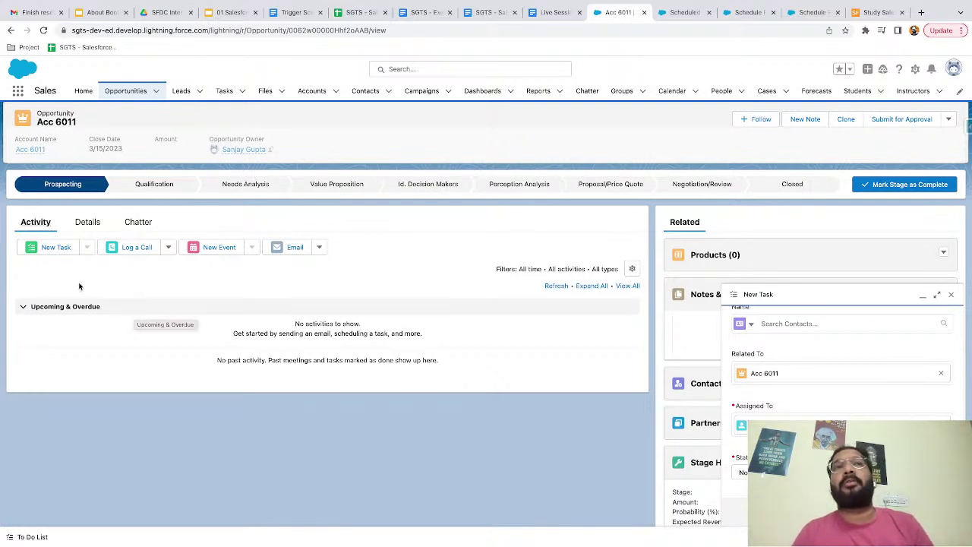
left_click(44, 31)
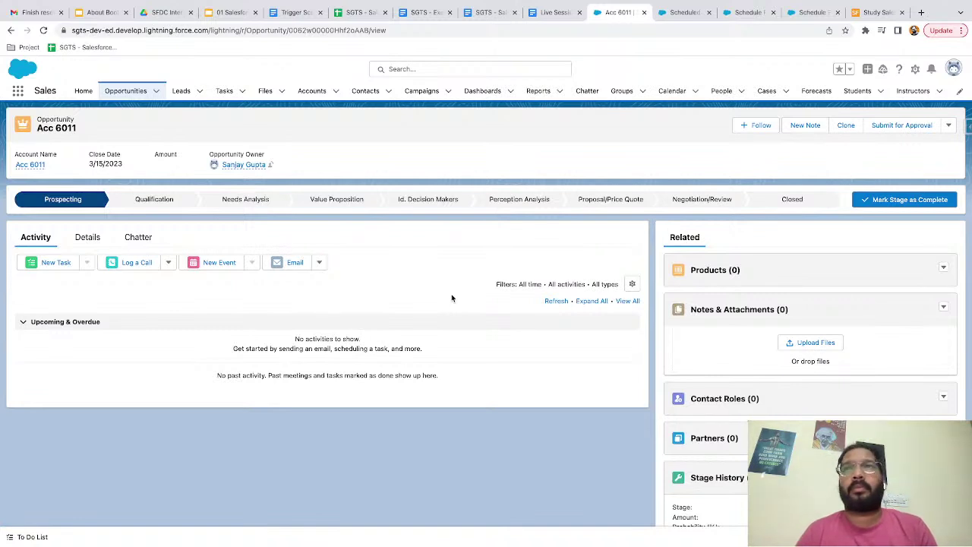
- Return to Scheduled Jobs and reload the list repeatedly to check whether Schedule_Flow_on_Opp-2 has started
left_click(678, 17)
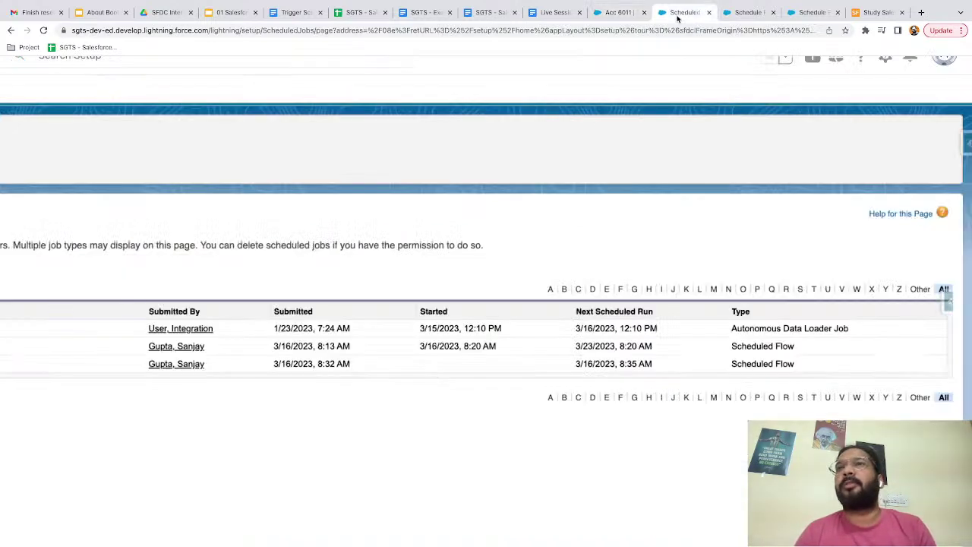
scroll(541, 243, "down", 3)
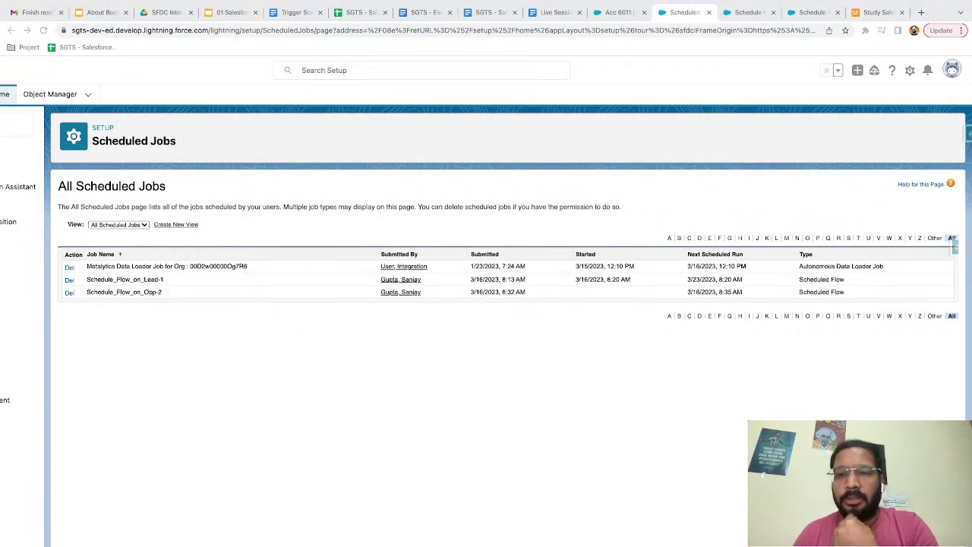
left_click(561, 345)
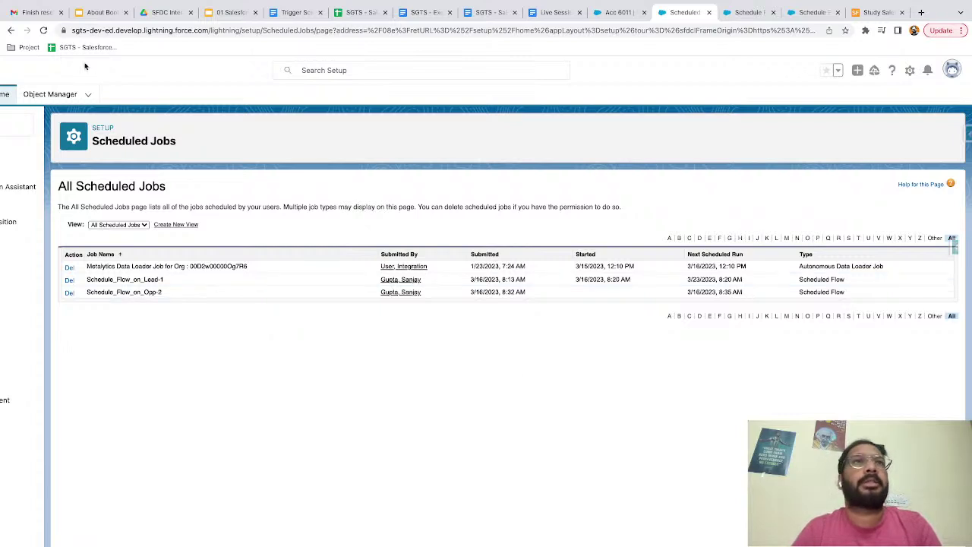
left_click(43, 31)
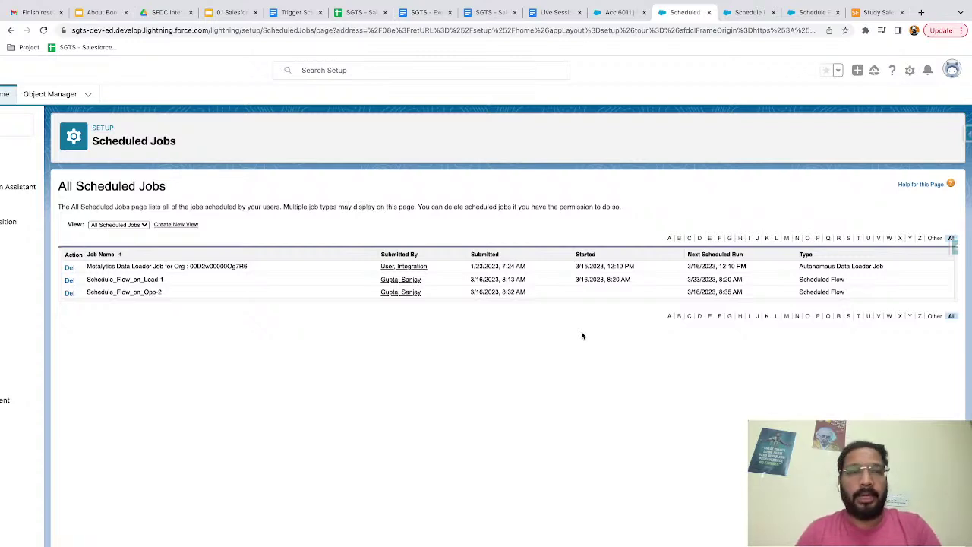
left_click(44, 31)
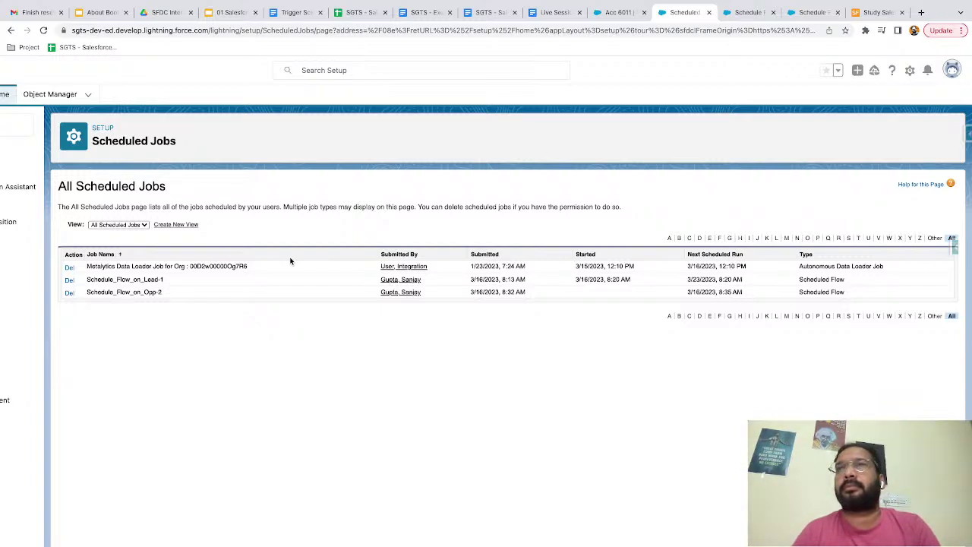
left_click(44, 31)
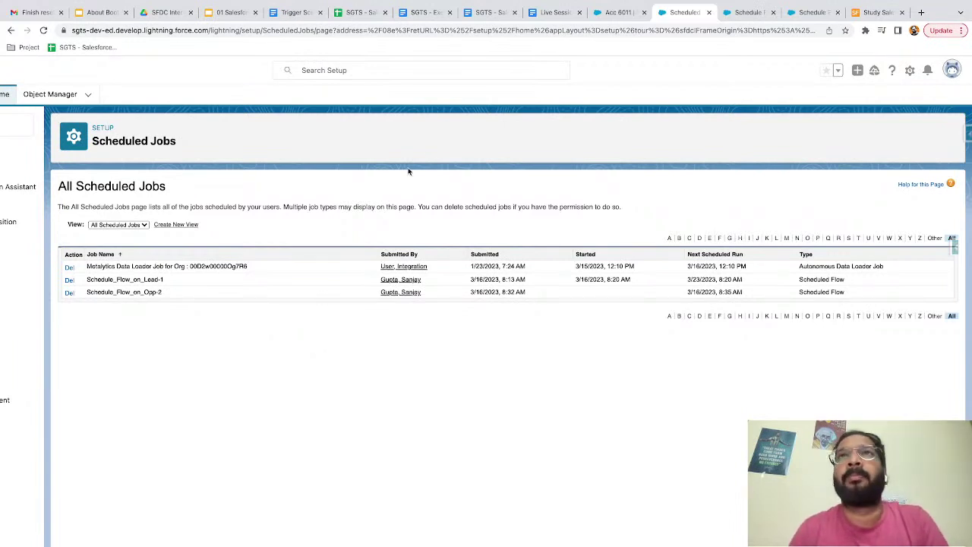
- Switch to the SGTS - Exercise Sheet in Google Docs and read through the Day - 30 demo and self-practice exercises
left_click(428, 13)
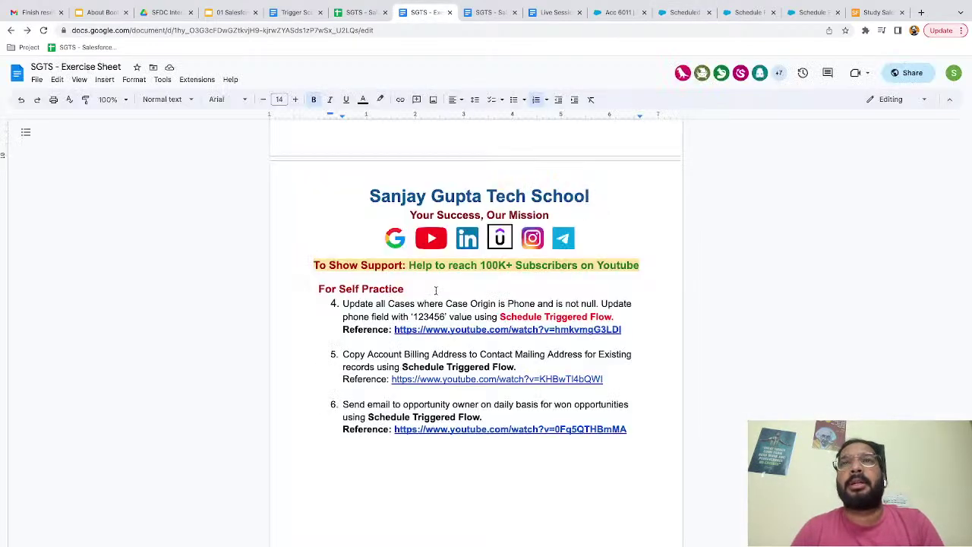
scroll(437, 313, "up", 2)
scroll(437, 313, "up", 3)
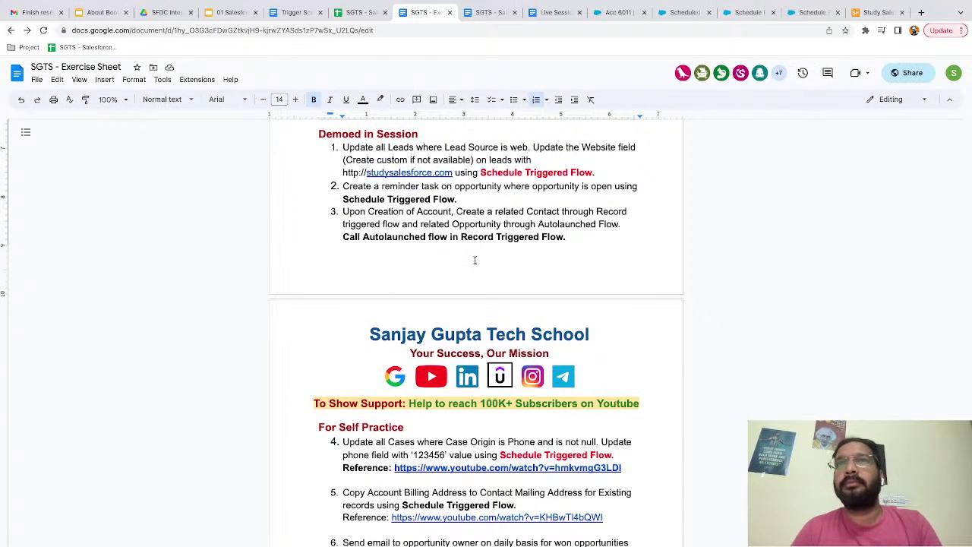
scroll(475, 260, "down", 1)
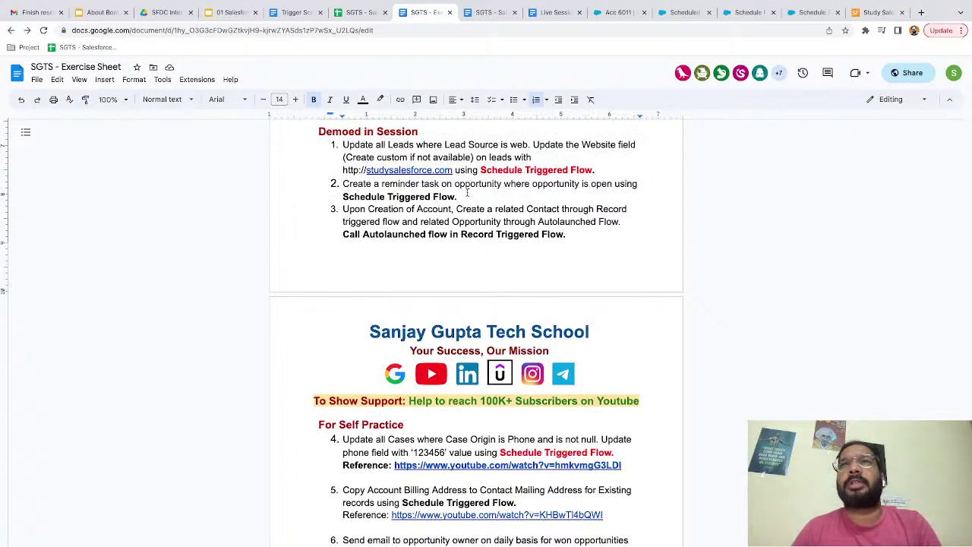
scroll(465, 251, "down", 1)
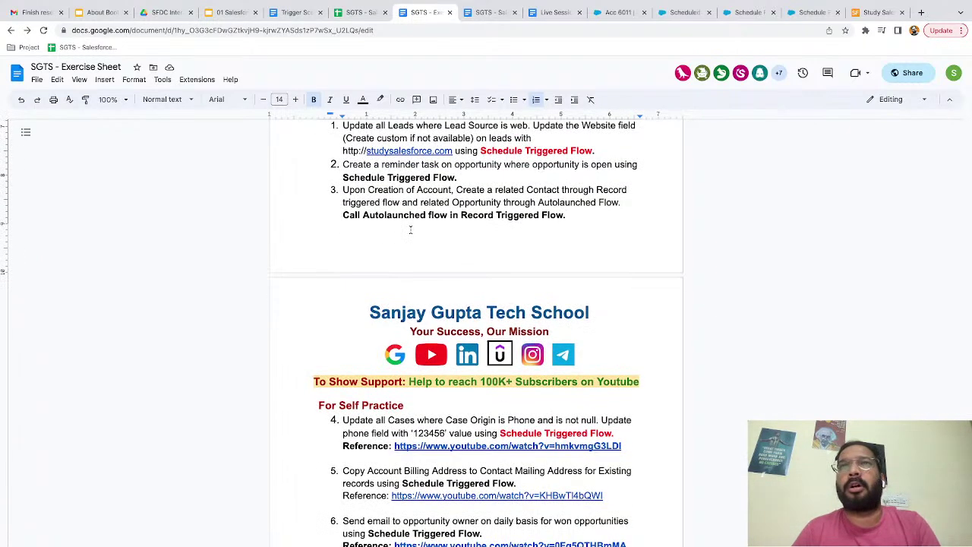
scroll(410, 229, "down", 5)
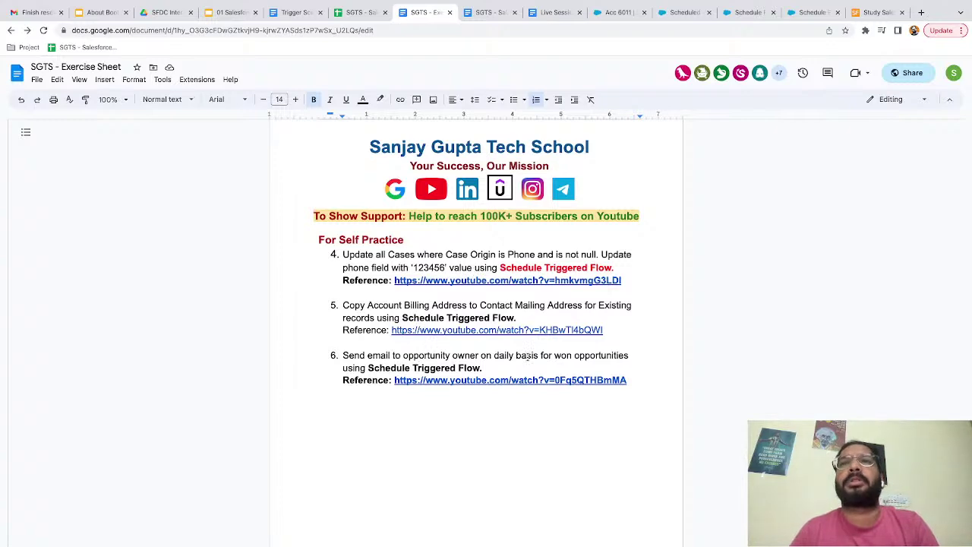
scroll(516, 357, "up", 4)
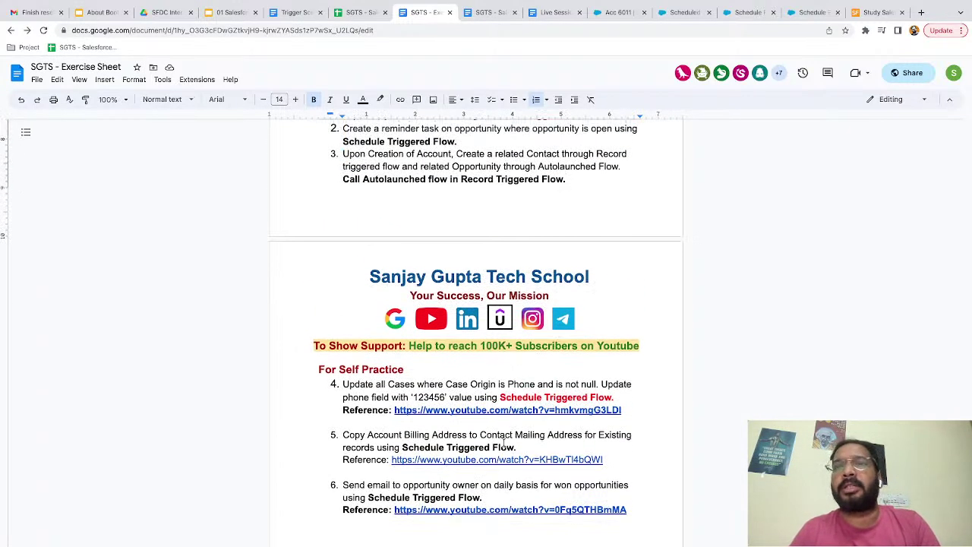
scroll(525, 374, "up", 5)
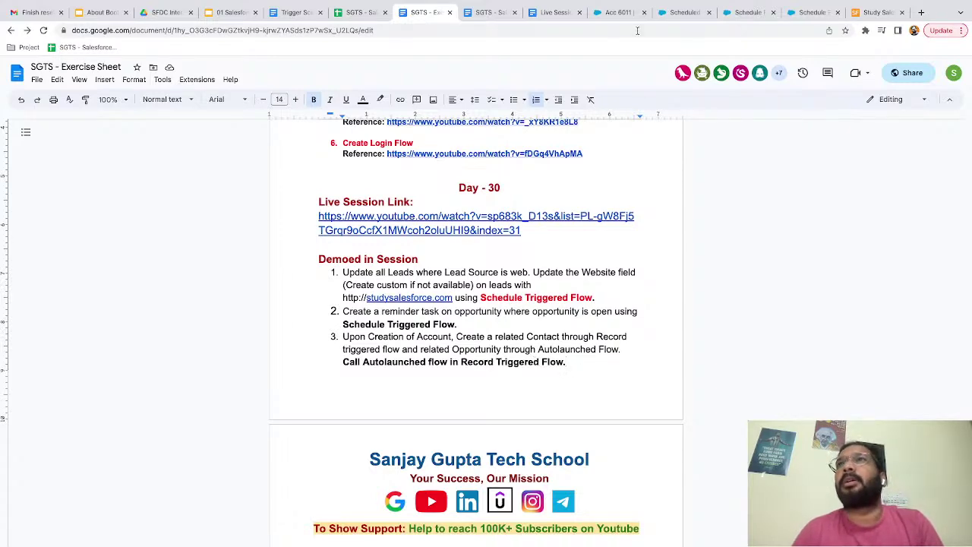
- Go back to Scheduled Jobs in Salesforce, reload it and examine the started and next run times of Schedule_Flow_on_Opp-2
left_click(672, 17)
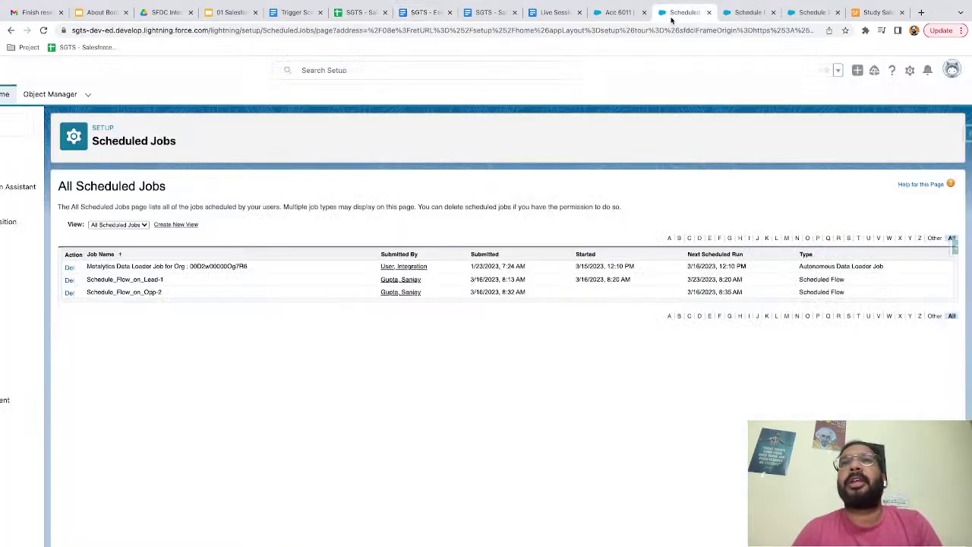
left_click(44, 30)
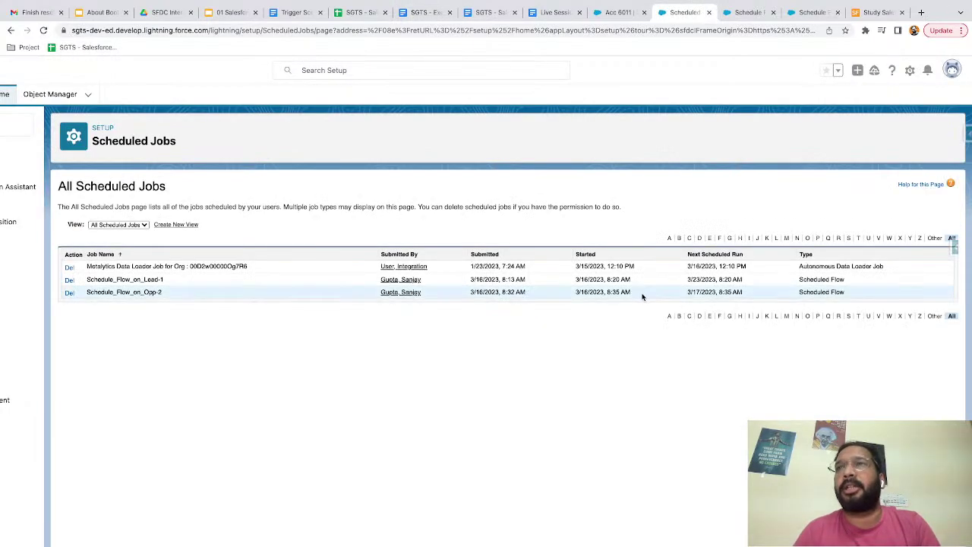
scroll(642, 296, "up", 5)
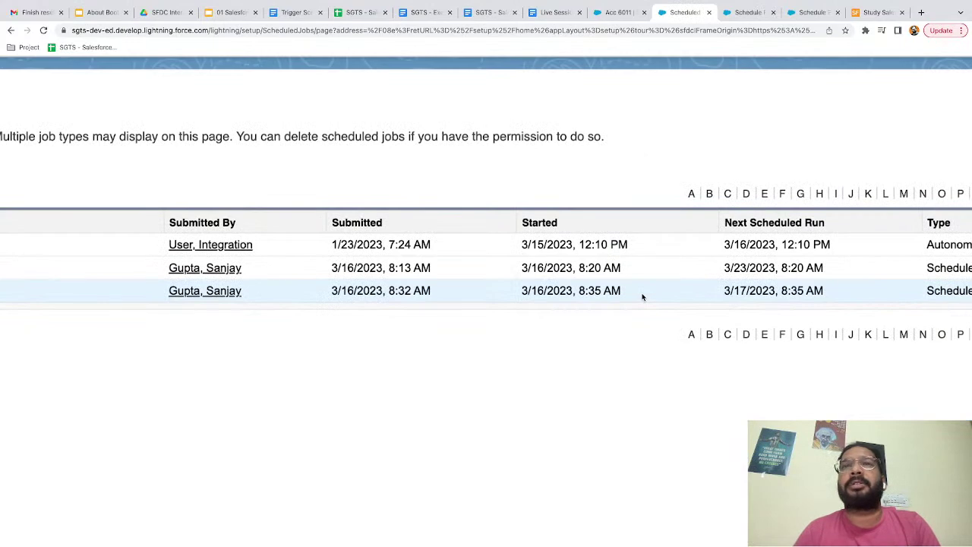
scroll(642, 296, "right", 4)
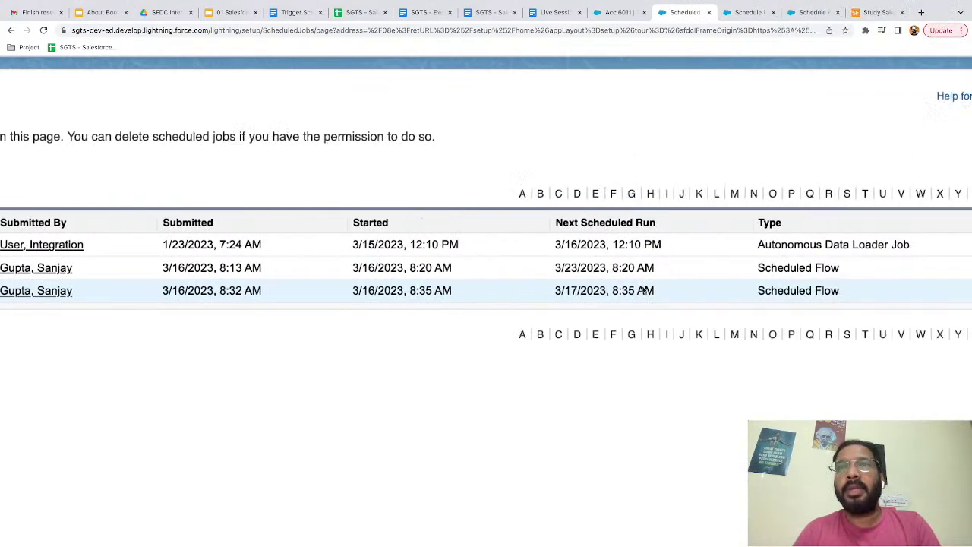
scroll(642, 291, "right", 4)
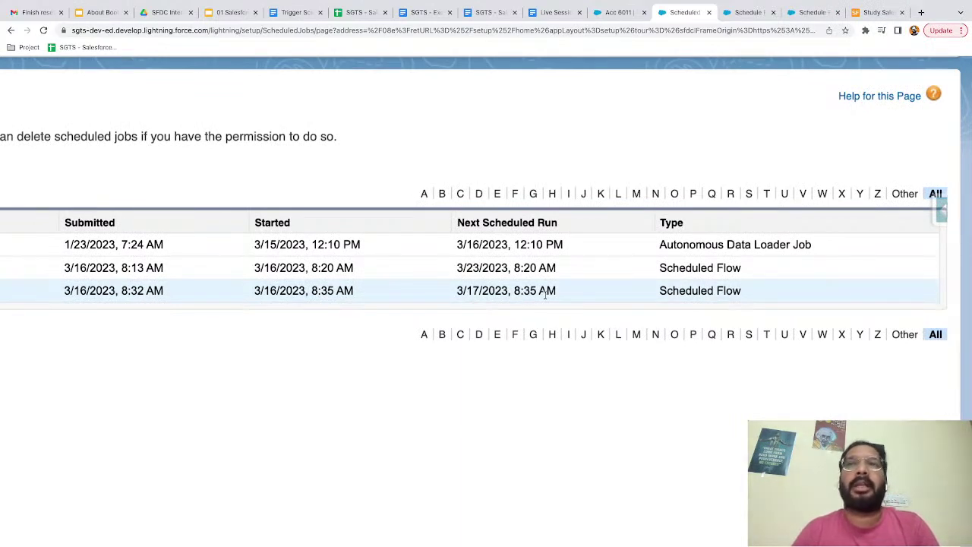
key("ctrl+0")
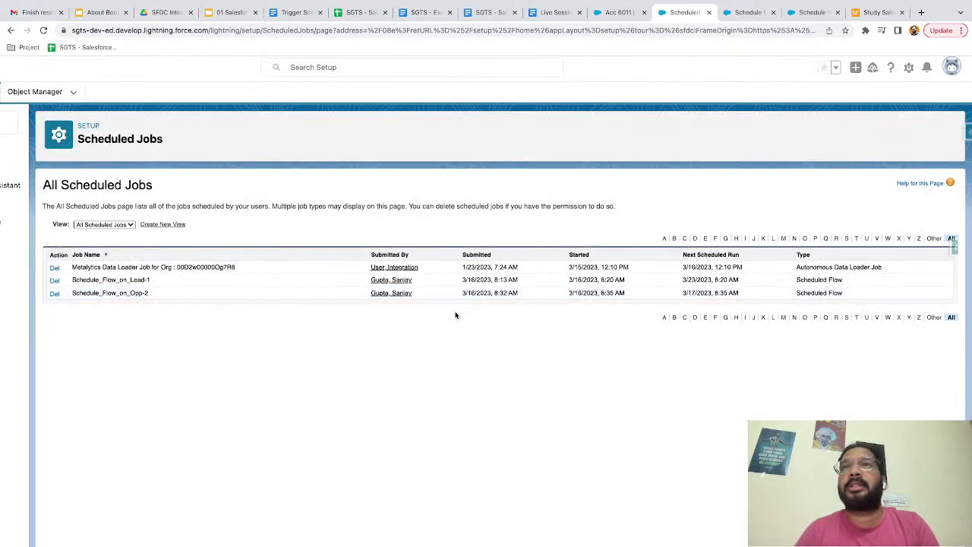
- Reload the Acc 6011 opportunity and open GenePoint Lab Generators to check both records for the flow-created follow-up task
left_click(610, 13)
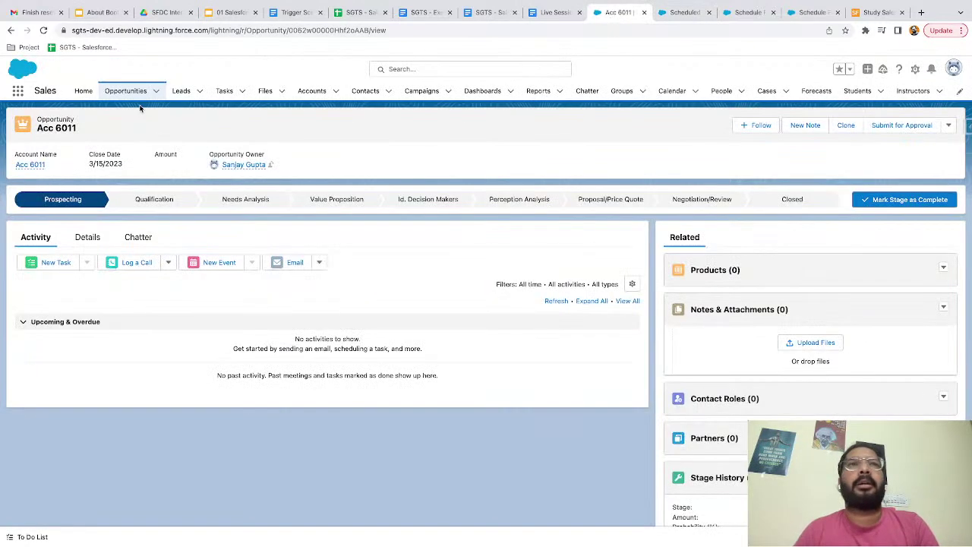
key("ctrl+r")
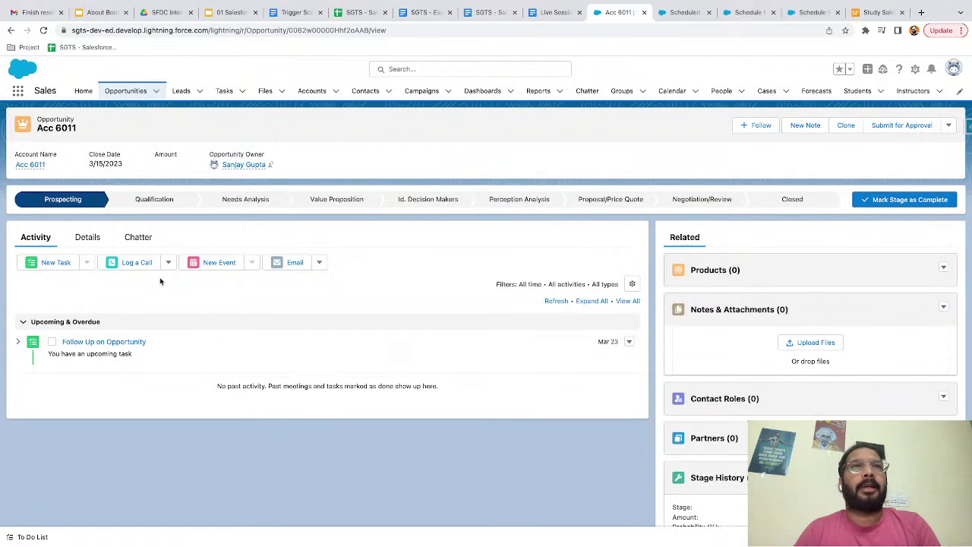
left_click(131, 95)
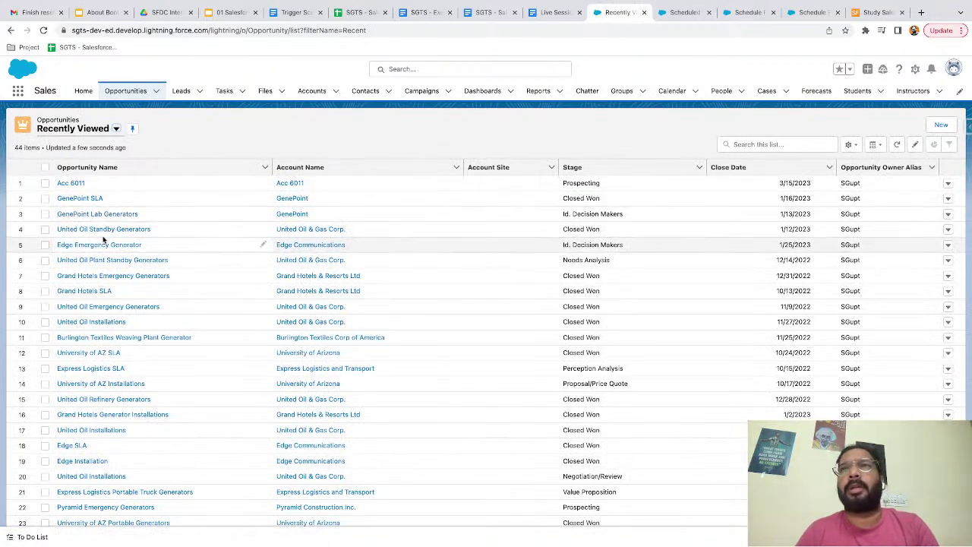
left_click(89, 215)
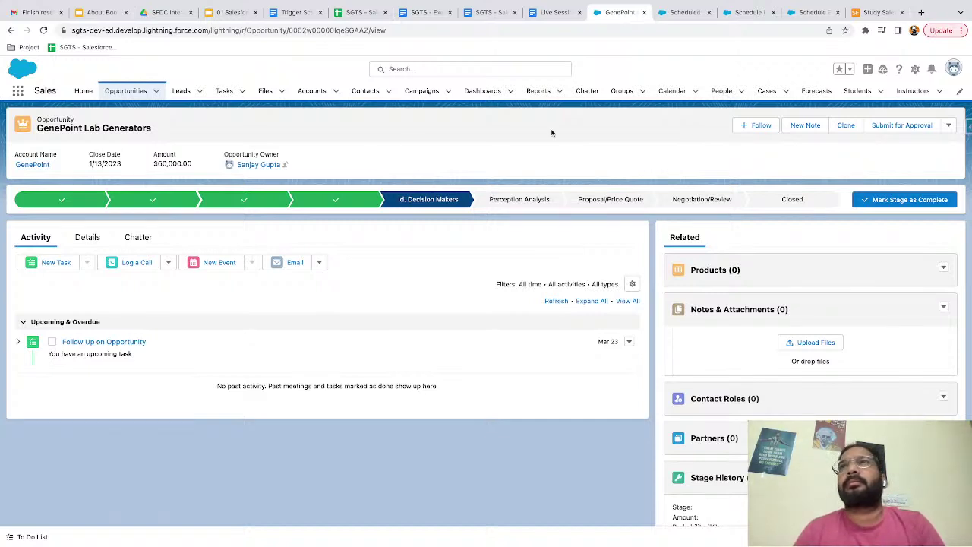
- Revisit Schedule Flow on Opp - V2 in Flow Builder and review its elements
left_click(689, 15)
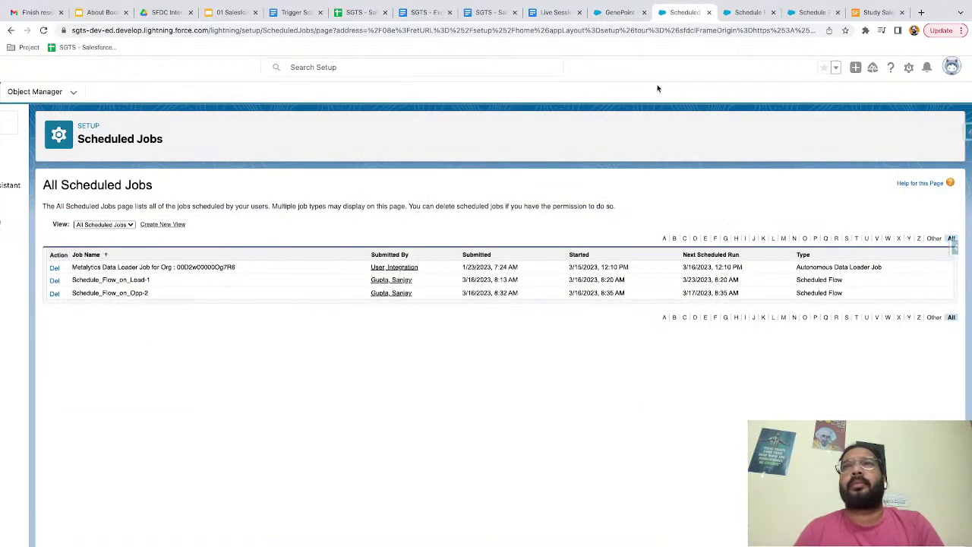
left_click(734, 17)
left_click_drag(539, 311, 528, 243)
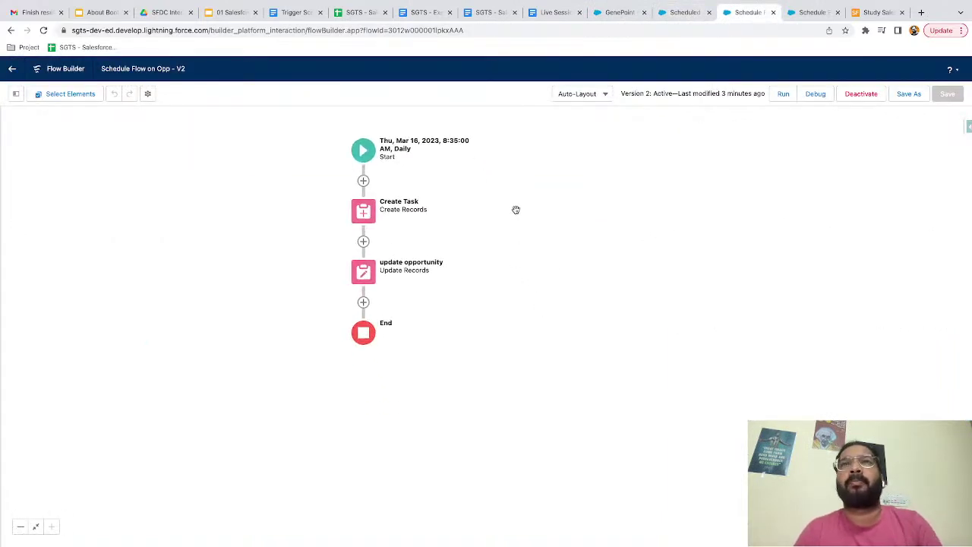
- Switch to the exercise sheet and read the Day - 30 exercise on calling an autolaunched flow in a record-triggered flow
left_click(402, 13)
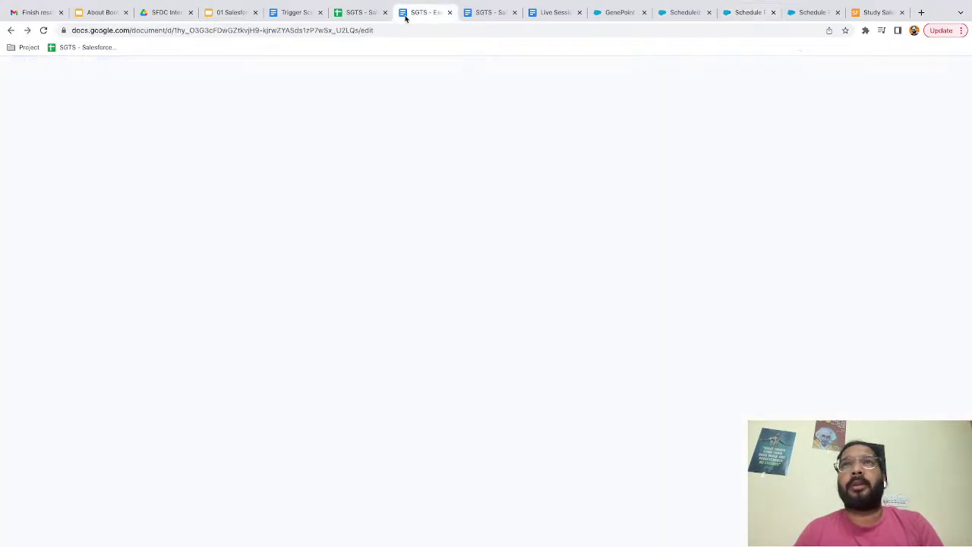
scroll(458, 285, "down", 2)
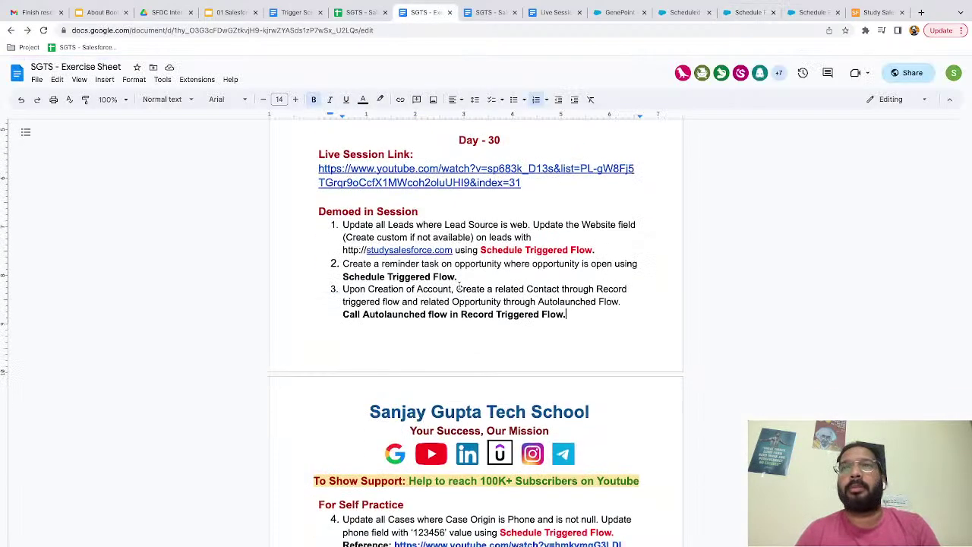
scroll(459, 287, "down", 2)
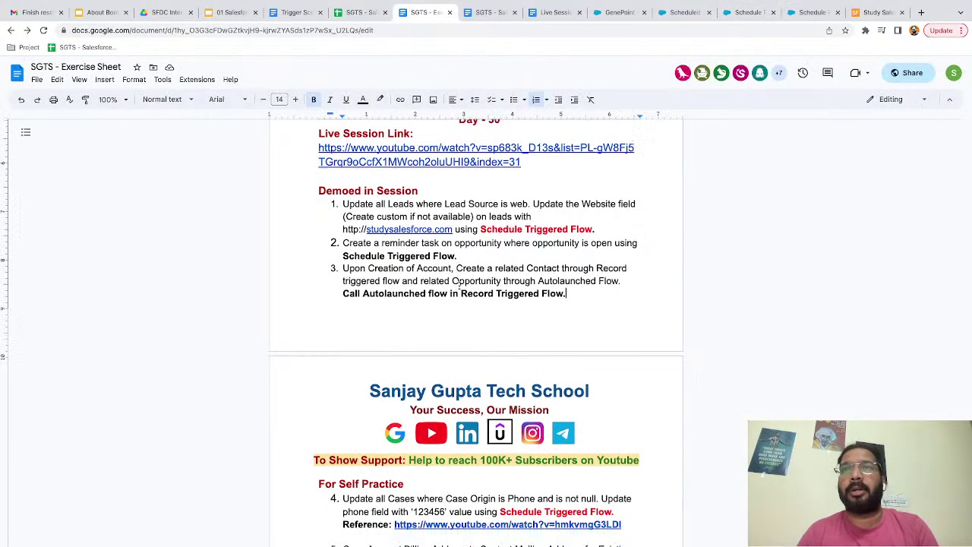
- Review the Day - 30 session and self-practice exercises, then switch to the slides and read the Autolaunched Flow Scenario
scroll(380, 182, "up", 5)
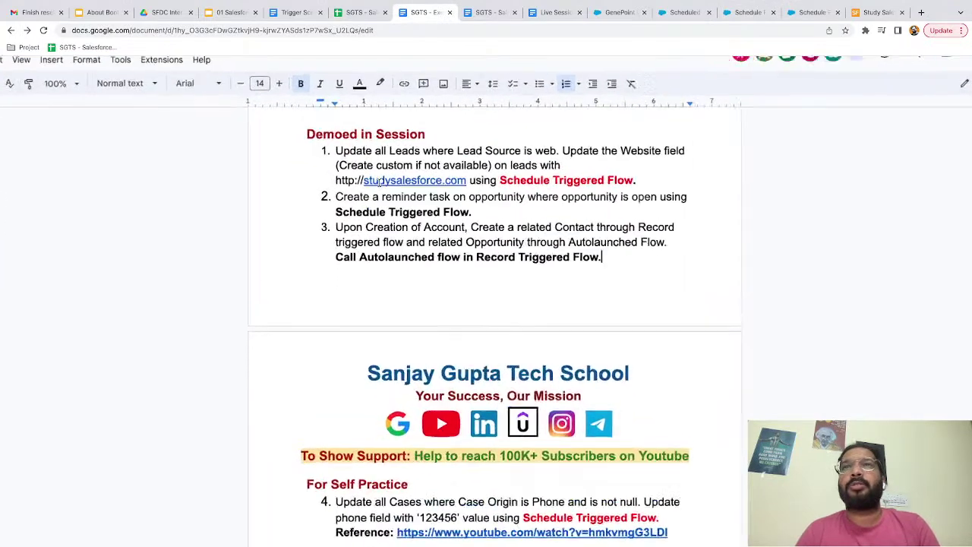
scroll(379, 182, "down", 5)
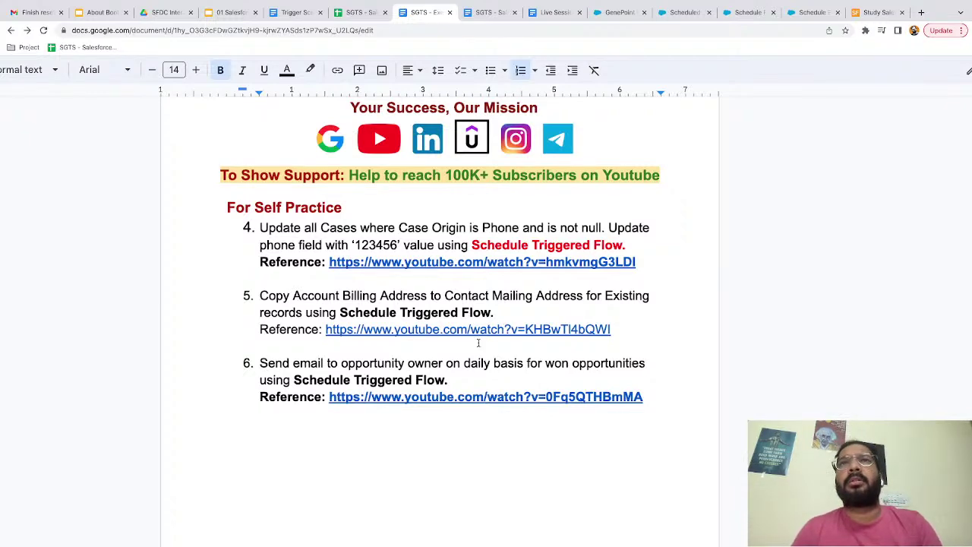
scroll(479, 343, "up", 4)
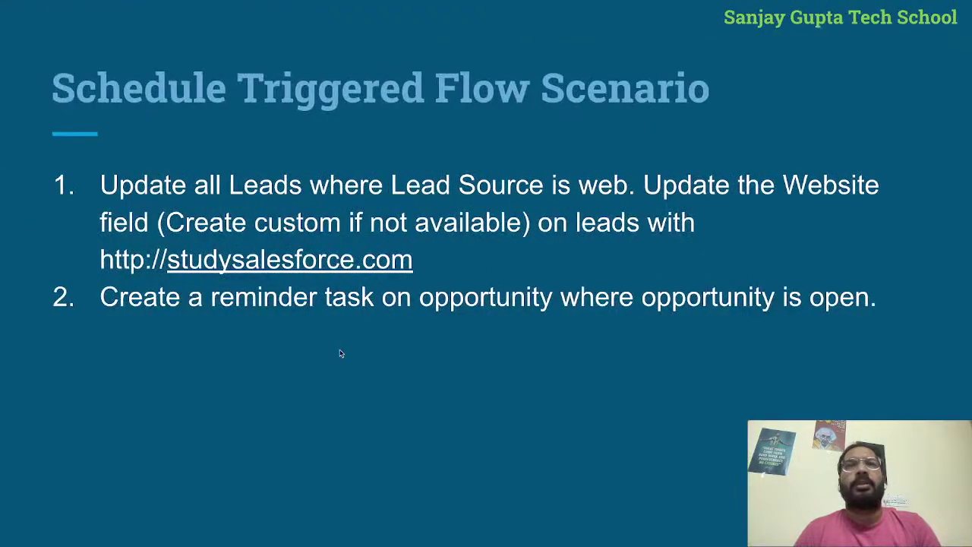
key("Right")
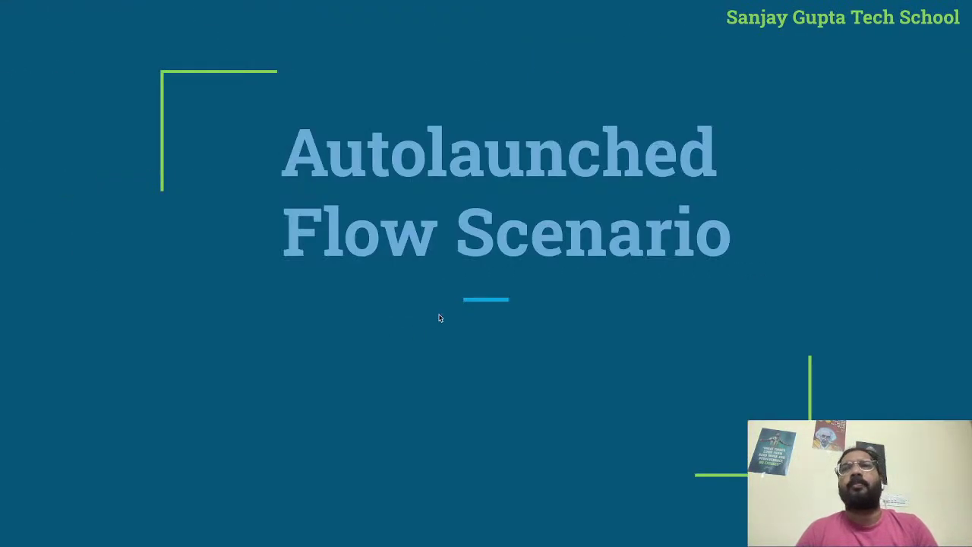
key("Right")
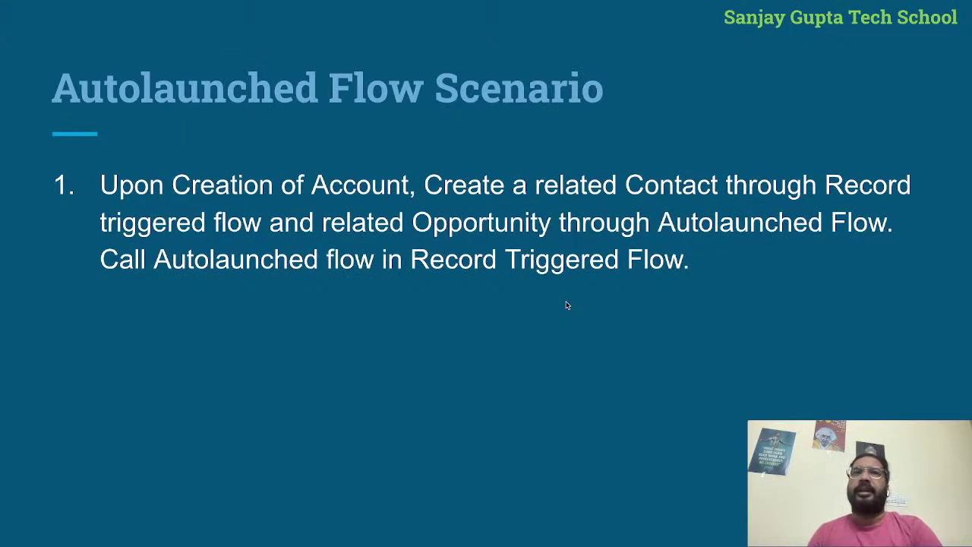
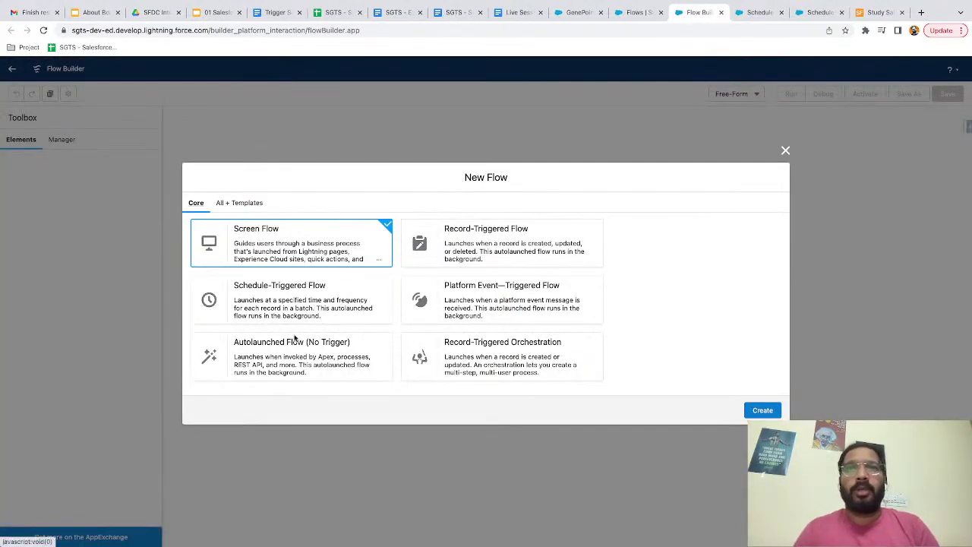
- Choose Autolaunched Flow (No Trigger) as the new flow's type and look up the autolaunched flow scenarios on the StudySalesforce page
left_click(296, 358)
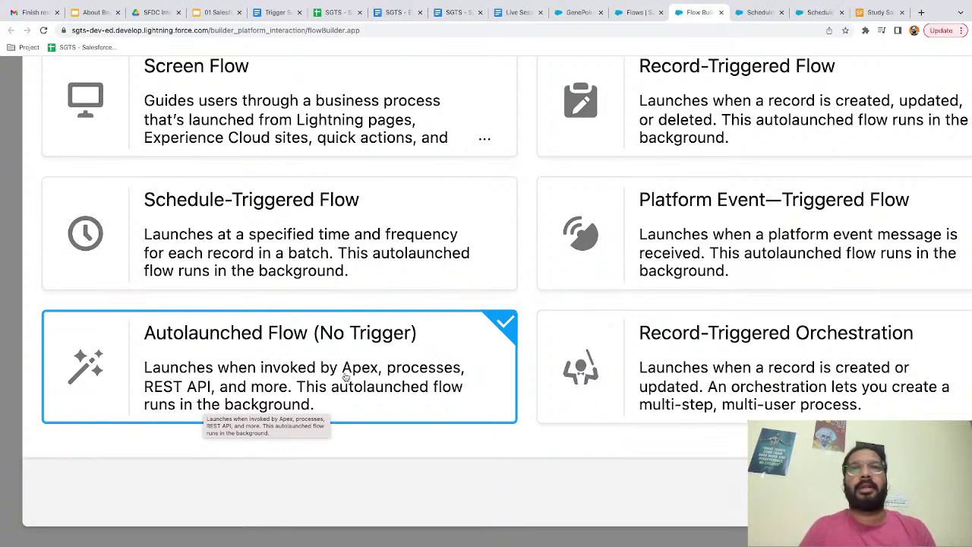
left_click(879, 12)
scroll(311, 389, "down", 12)
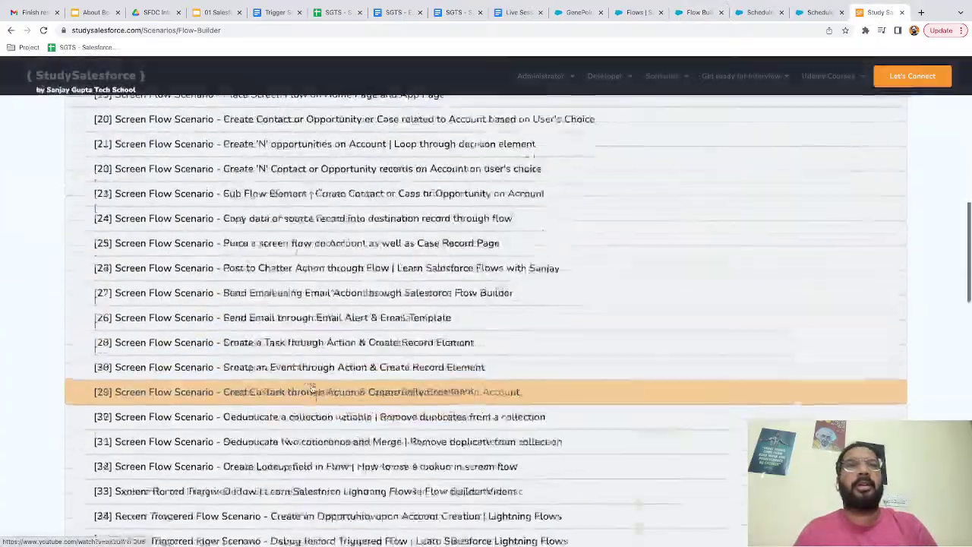
scroll(312, 389, "down", 15)
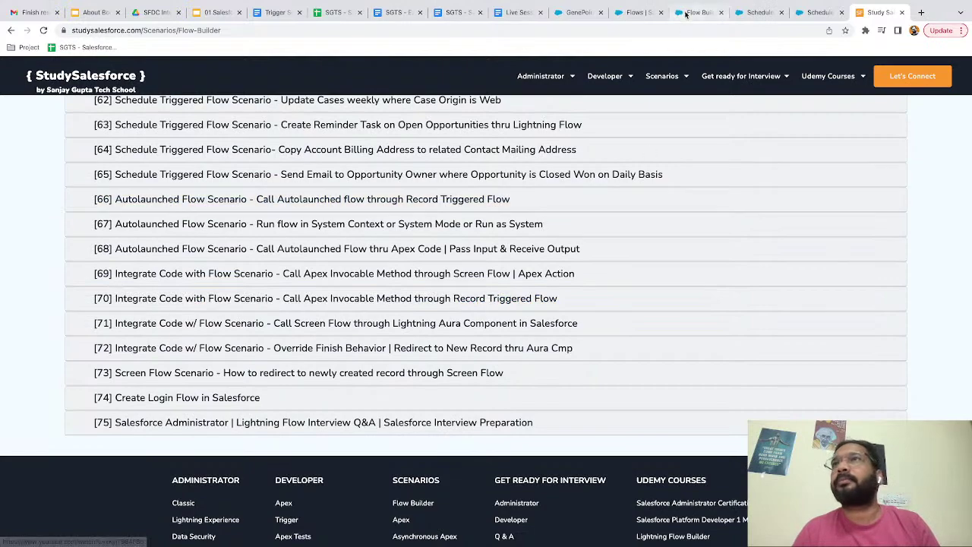
- Return to Flow Builder and create the new flow with the selected autolaunched type
left_click(692, 12)
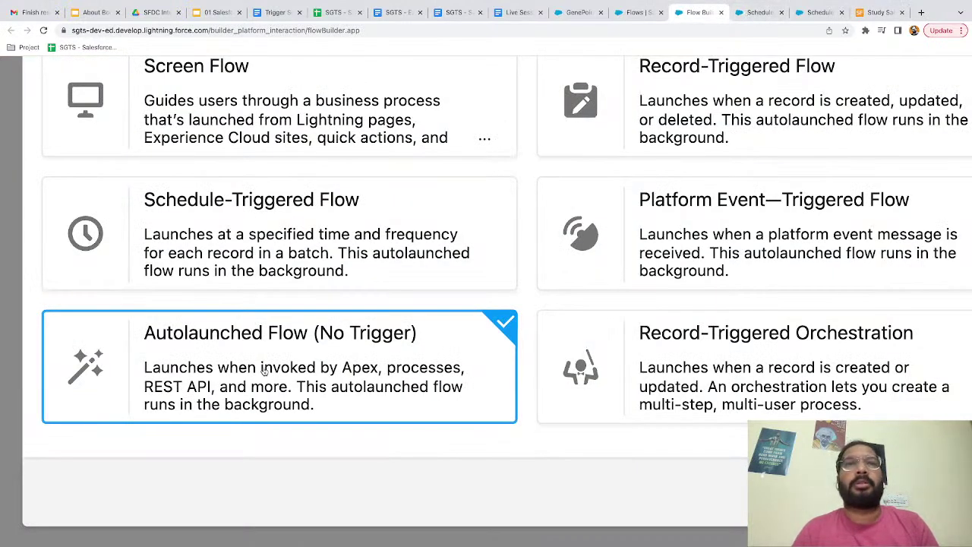
key("super+minus")
key("super+minus")
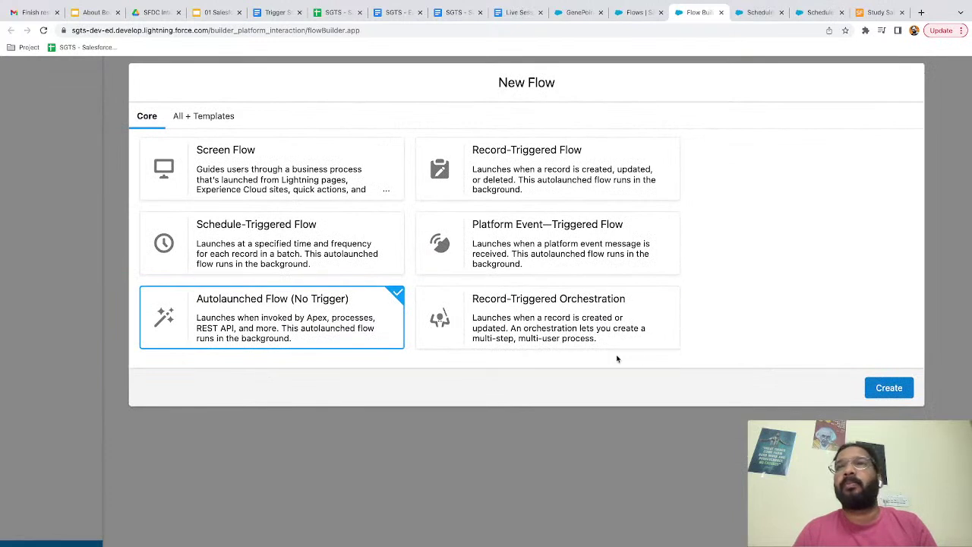
left_click(875, 385)
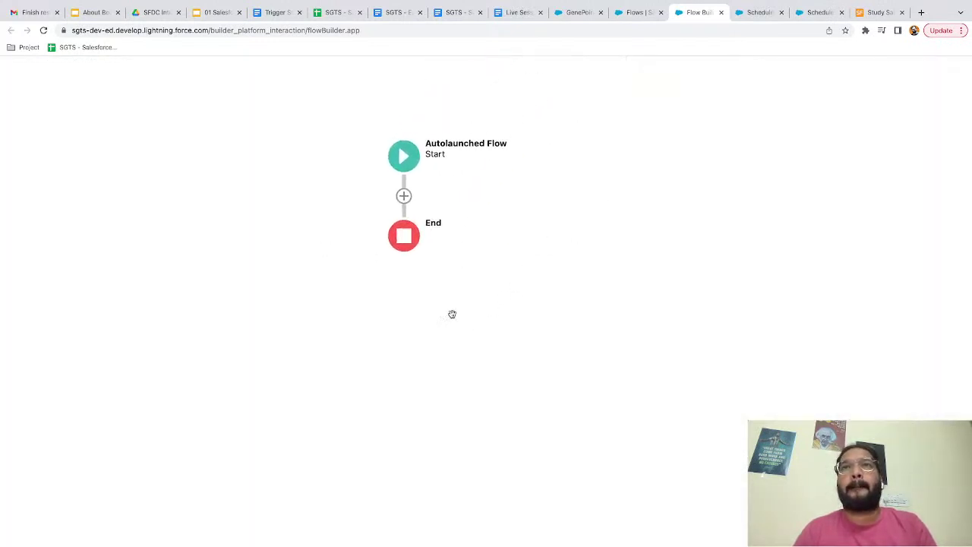
- Add a Create Records element after the flow's start and label it Create Opp
left_click(404, 196)
left_click(404, 161)
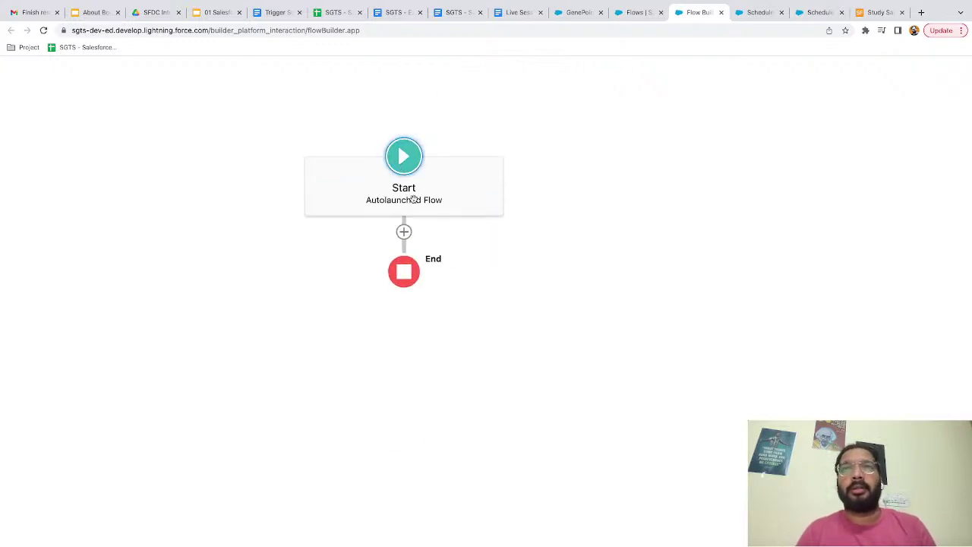
left_click(403, 232)
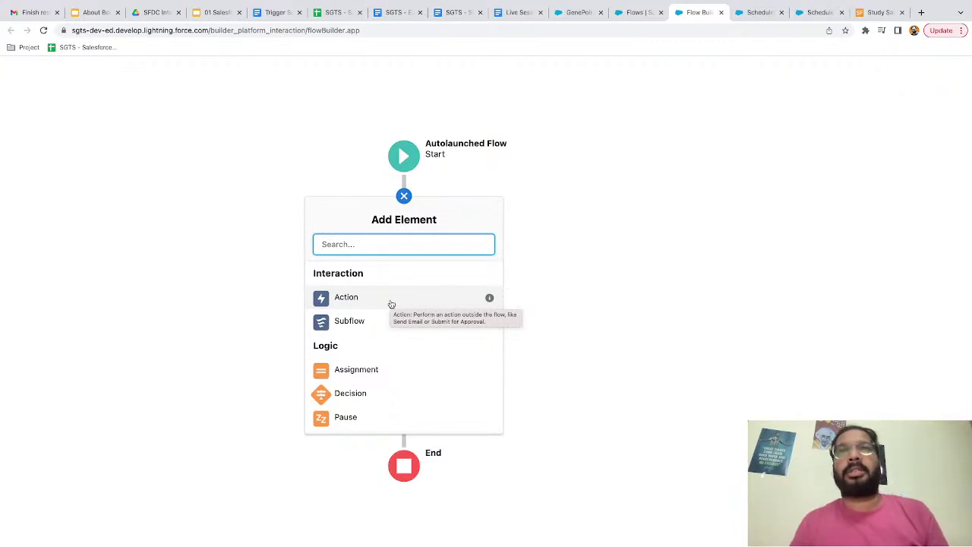
scroll(376, 370, "down", 1)
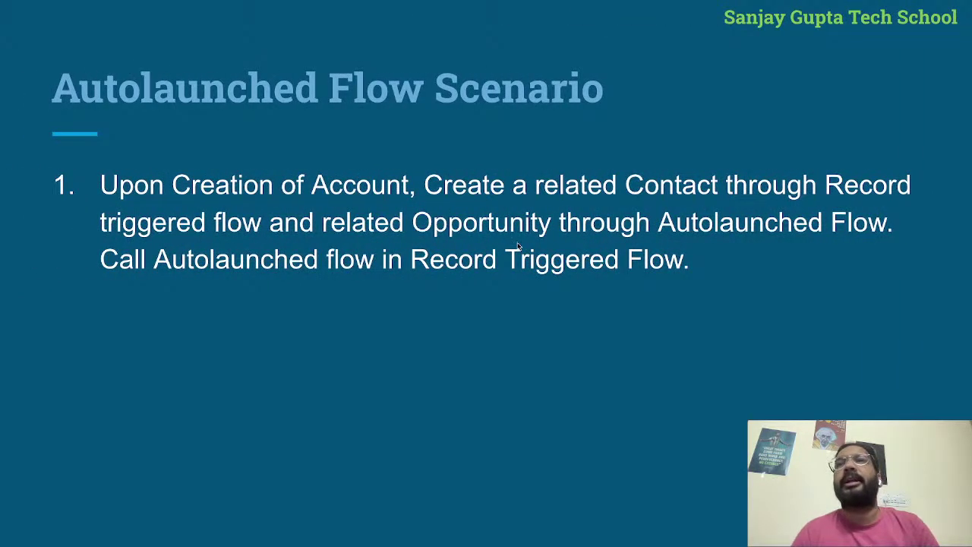
key("ctrl+Right")
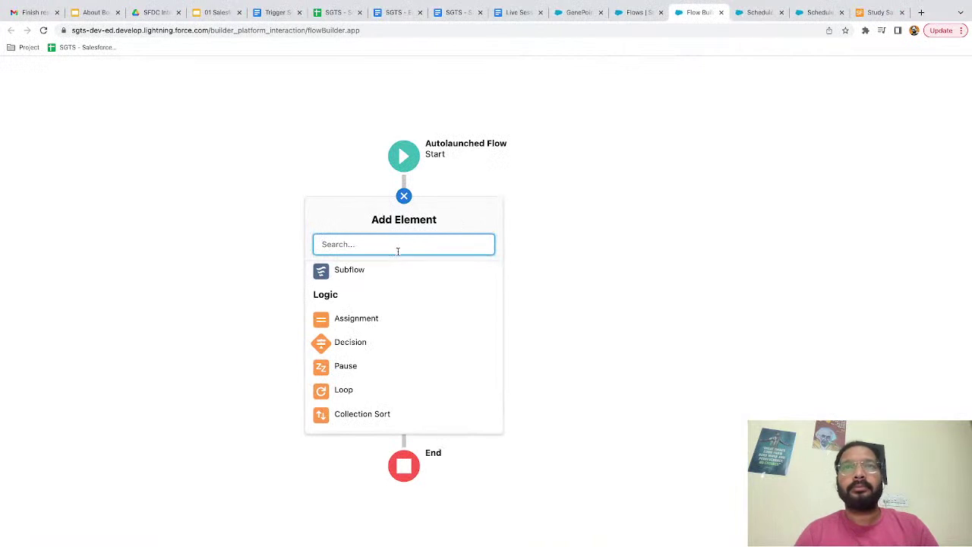
type("create")
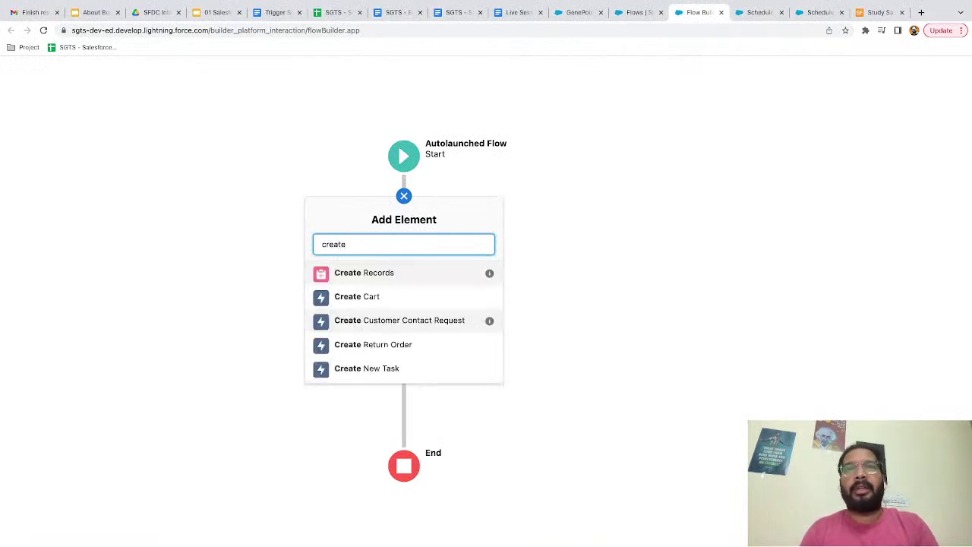
left_click(369, 283)
type("Create Opp")
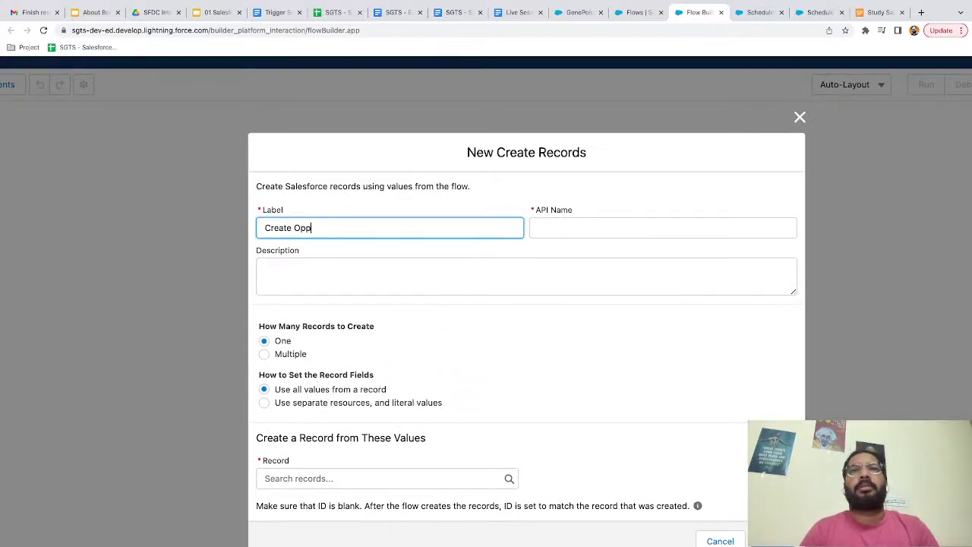
left_click(464, 315)
- Set the record fields to use separate resources and literal values, with Opportunity as the object to create
scroll(463, 315, "down", 3)
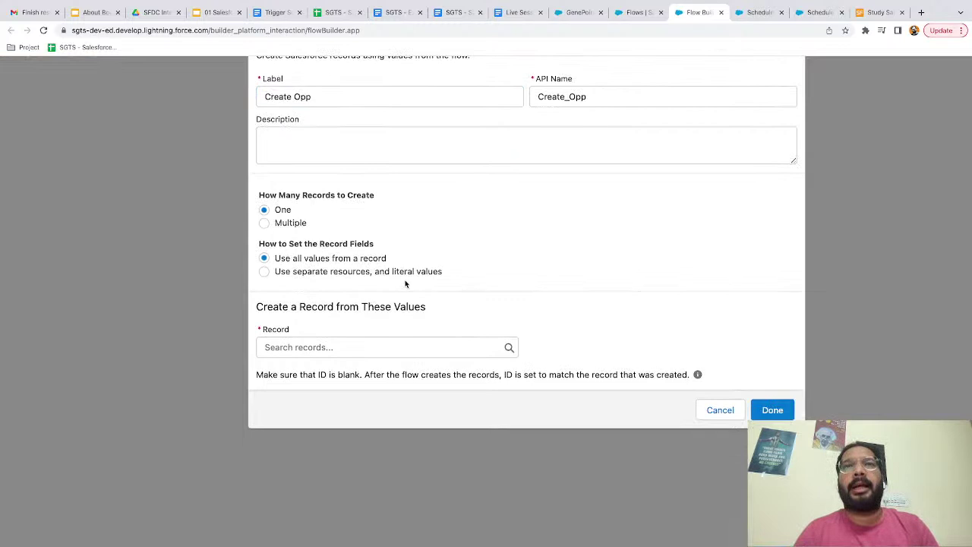
left_click(307, 275)
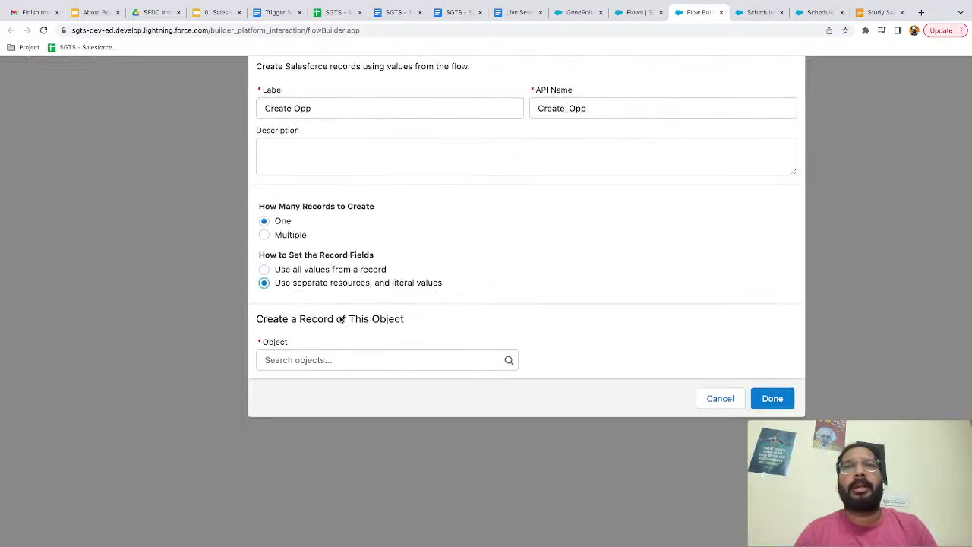
left_click(313, 361)
type("opp")
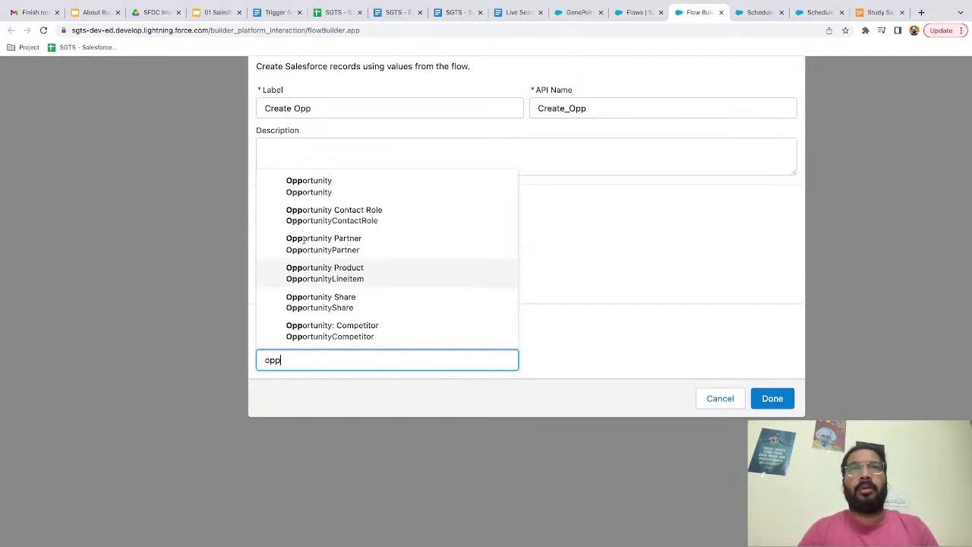
left_click(335, 183)
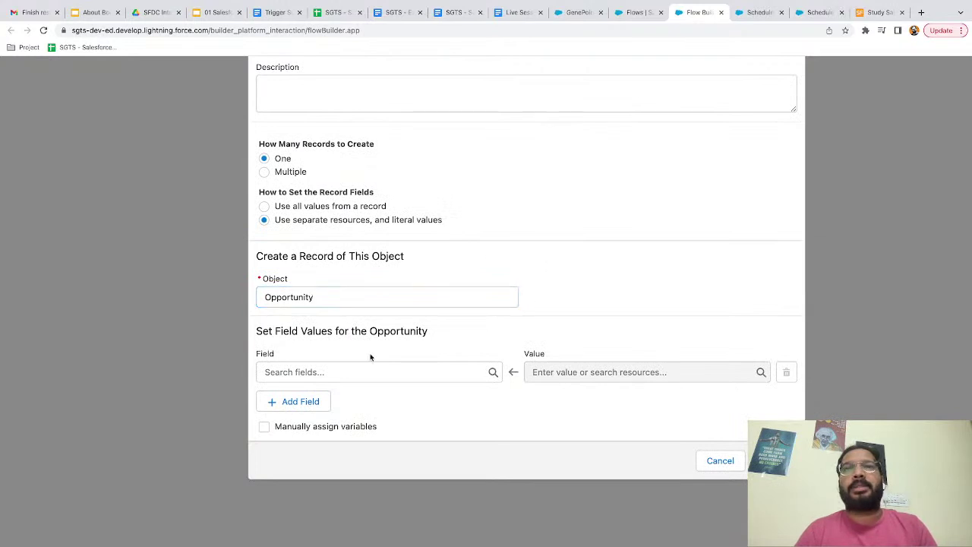
- Assign the value Test Opp to the opportunity's Name field
left_click(290, 371)
type("name")
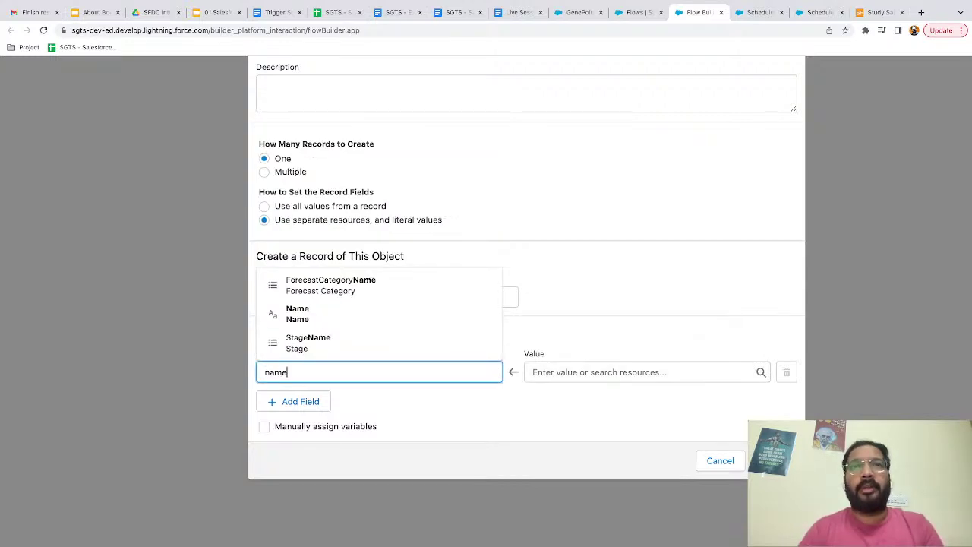
left_click(307, 320)
left_click(575, 372)
type("Test Opp")
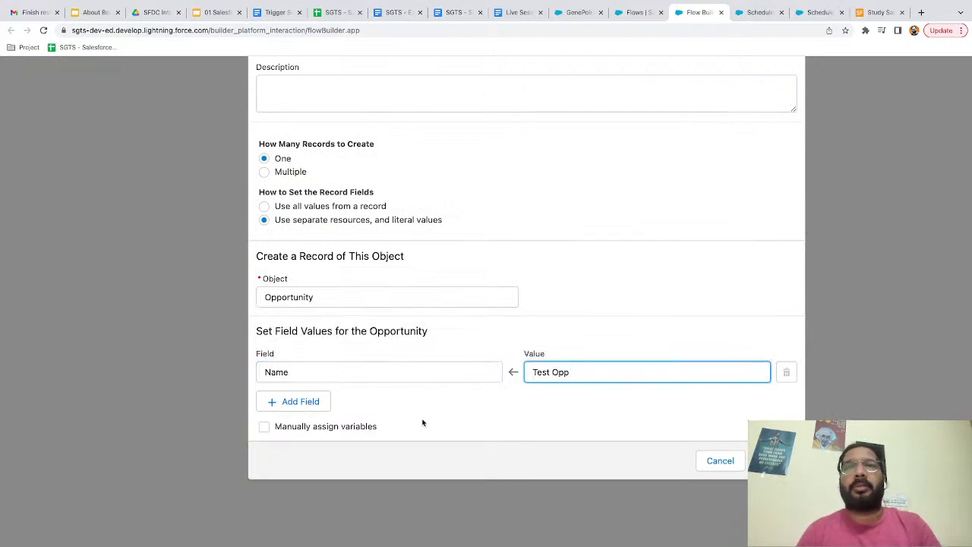
- Add a second field assignment for the opportunity's CloseDate
left_click(312, 402)
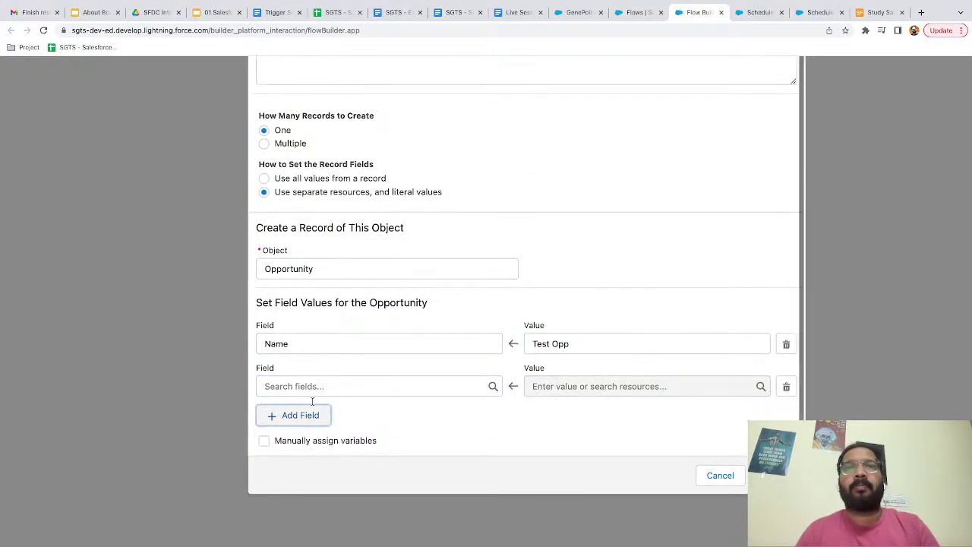
left_click(307, 388)
type("close")
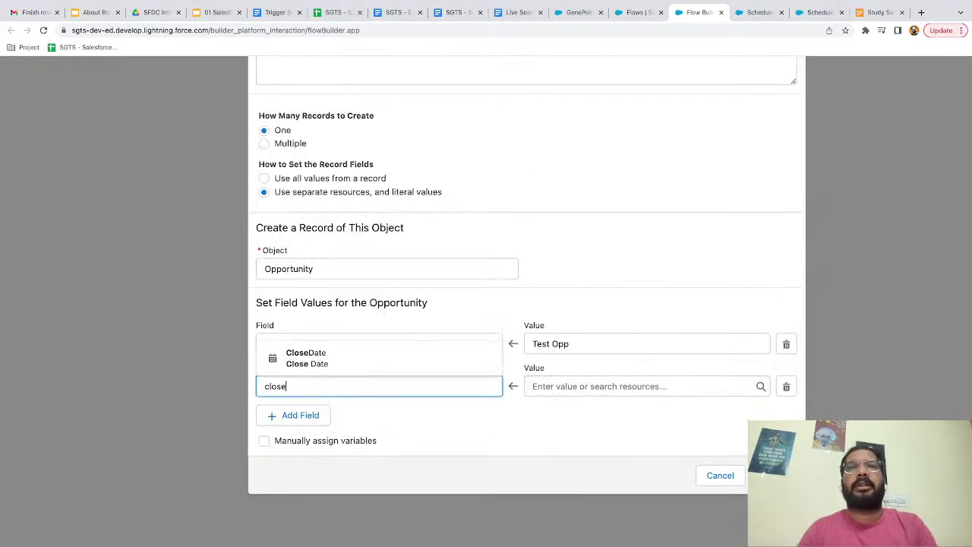
left_click(341, 350)
- Start a new formula resource for the CloseDate value, with API name futureDate and data type Date
left_click(547, 386)
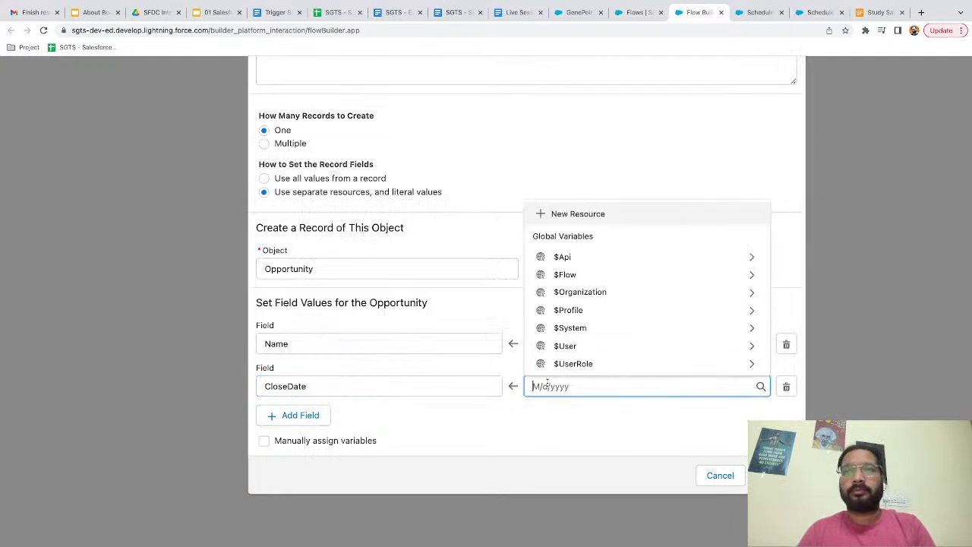
left_click(568, 211)
left_click(315, 178)
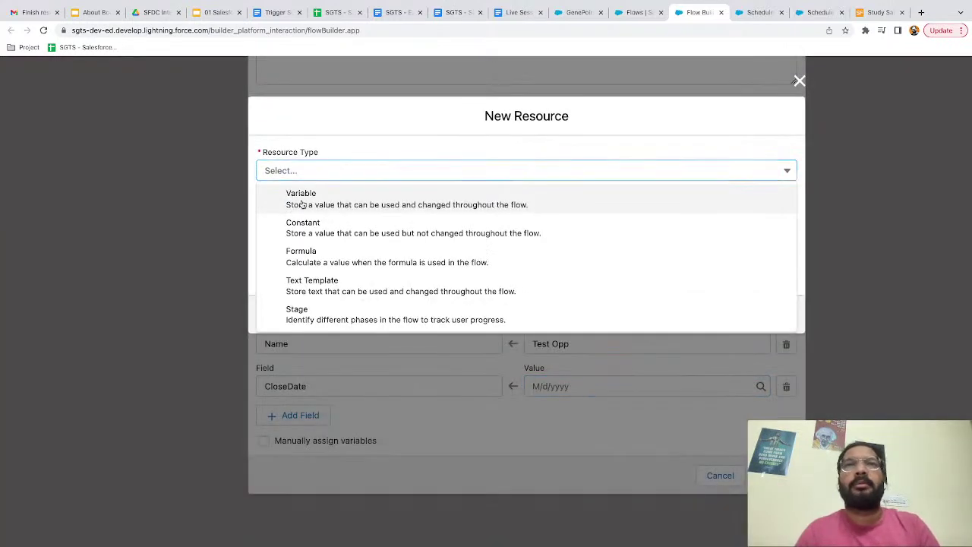
left_click(304, 202)
left_click(286, 150)
left_click(294, 224)
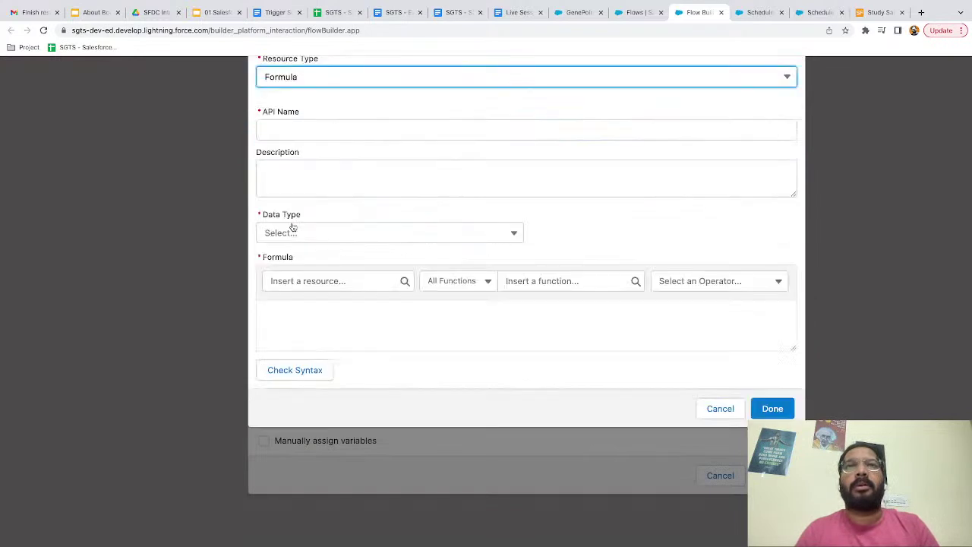
left_click(283, 123)
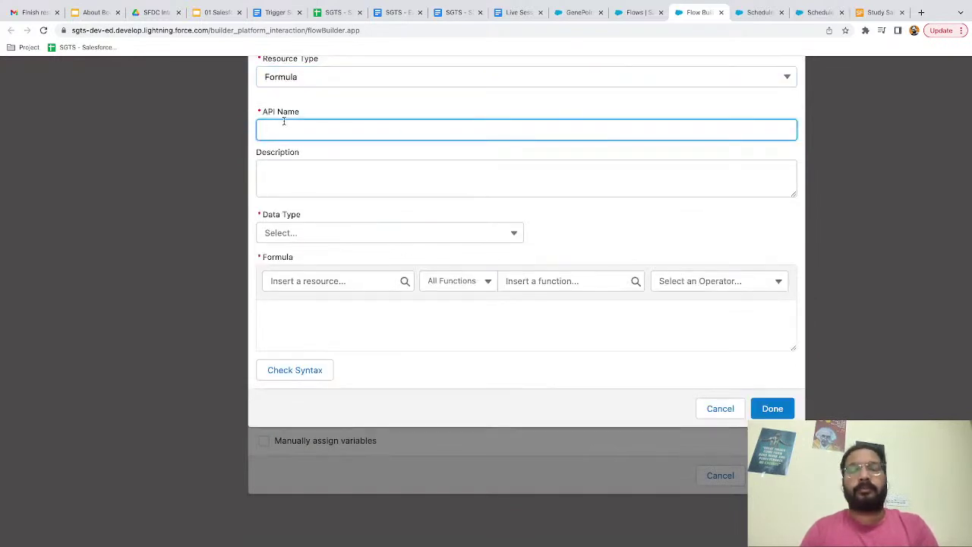
type("futureDate")
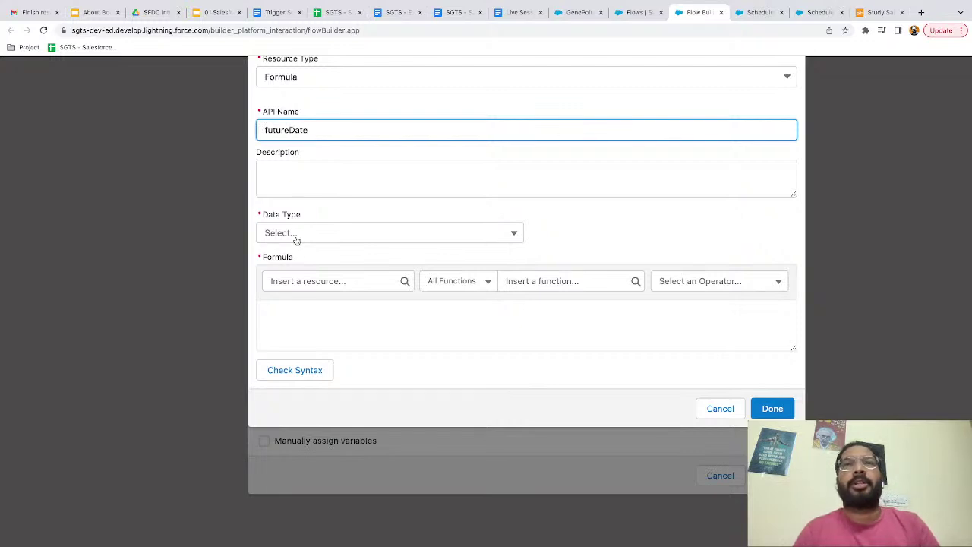
left_click(298, 236)
left_click(306, 349)
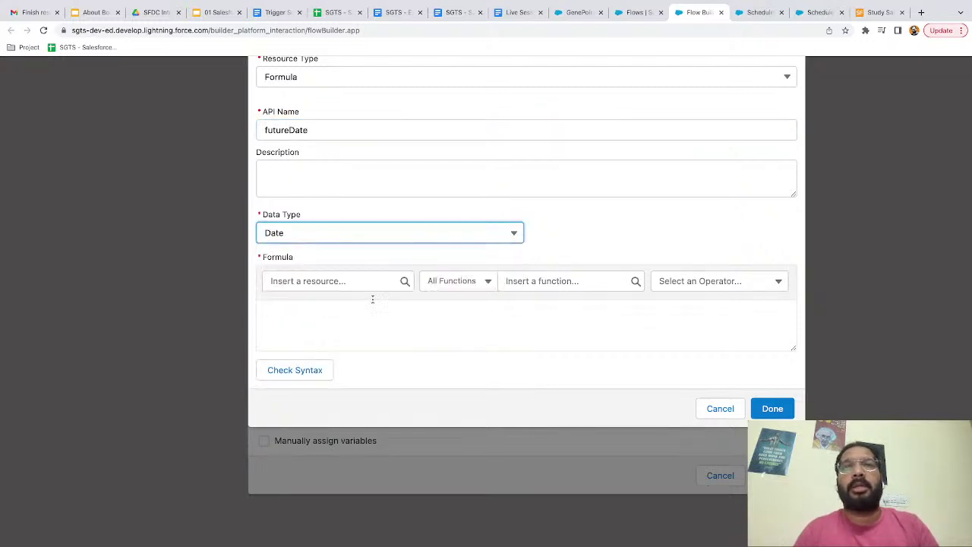
- Define the futureDate formula as TODAY() + 7 and save the resource as the CloseDate value
left_click(531, 280)
type("today")
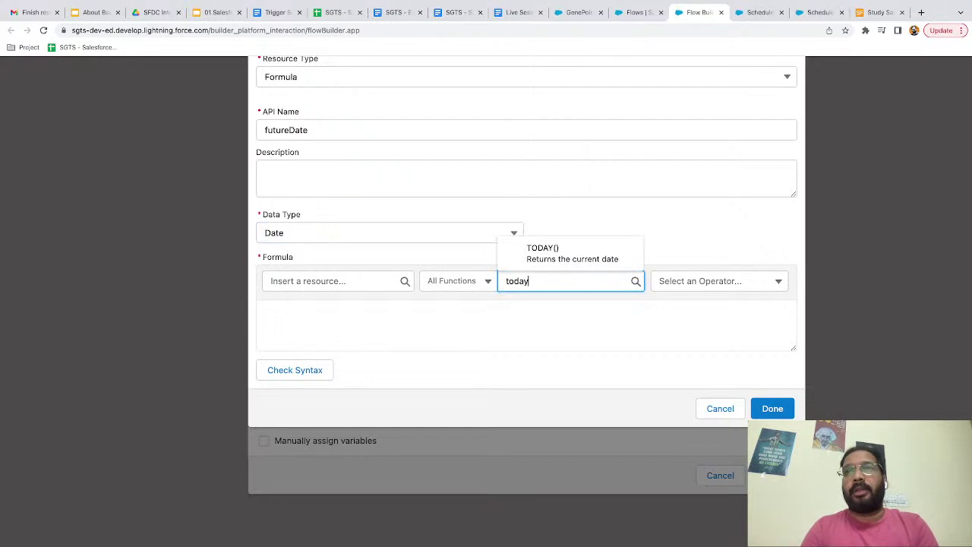
left_click(541, 251)
left_click(382, 322)
type("+ 7")
left_click(449, 377)
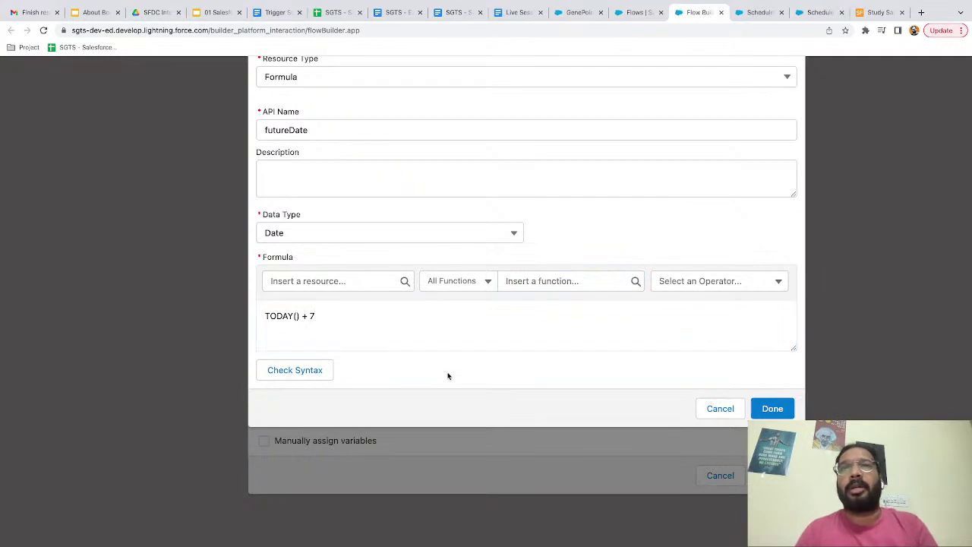
left_click(772, 410)
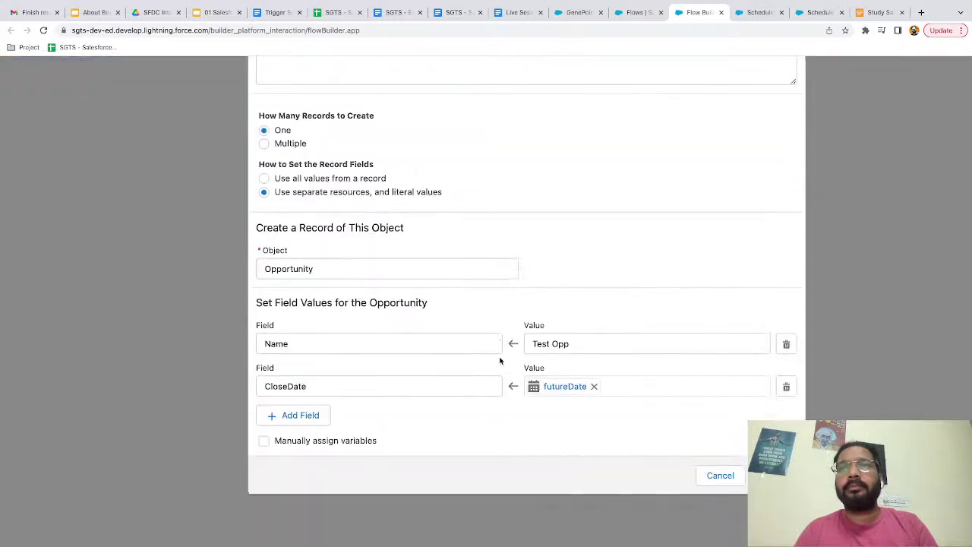
- Add a third field assignment setting the opportunity's StageName to Prospecting, and complete the Create Records element
left_click(301, 415)
scroll(304, 414, "down", 1)
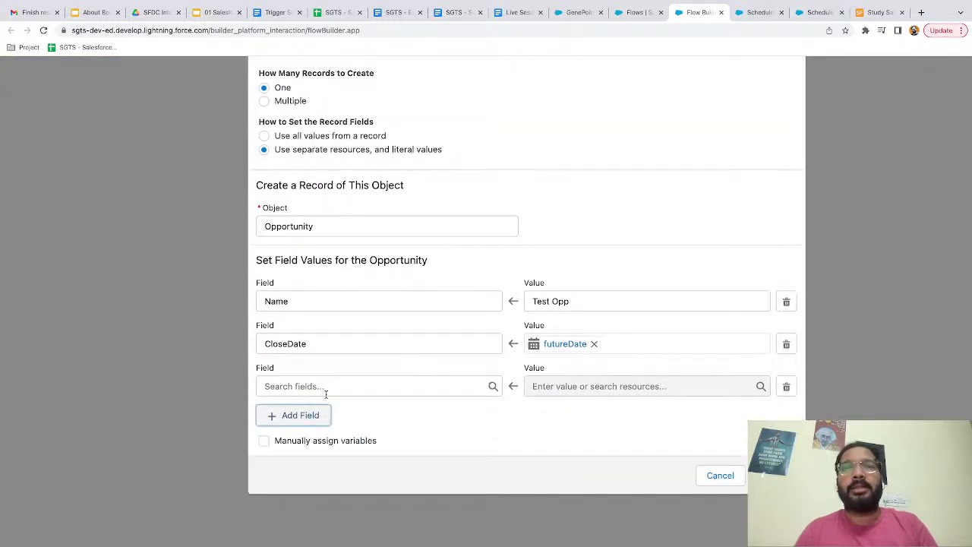
left_click(309, 389)
type("sta")
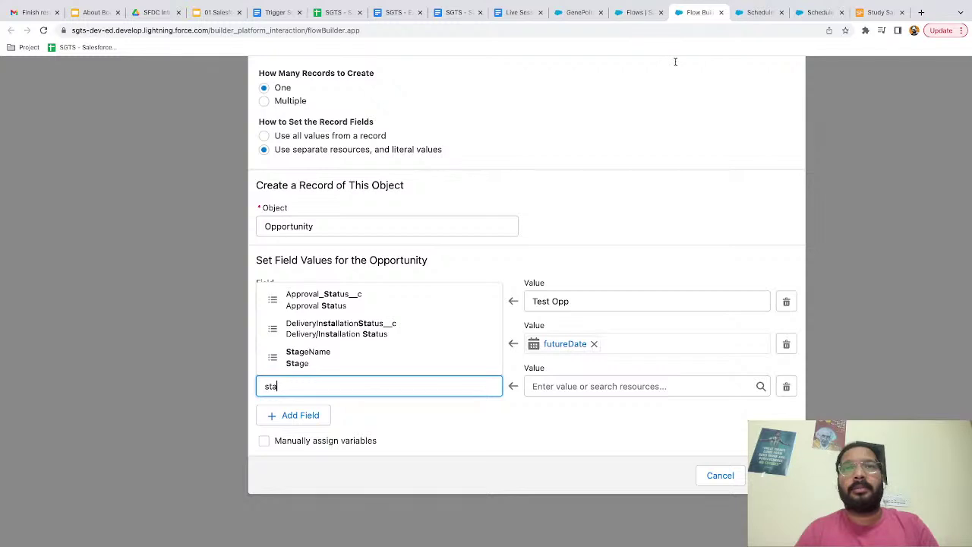
type("ge")
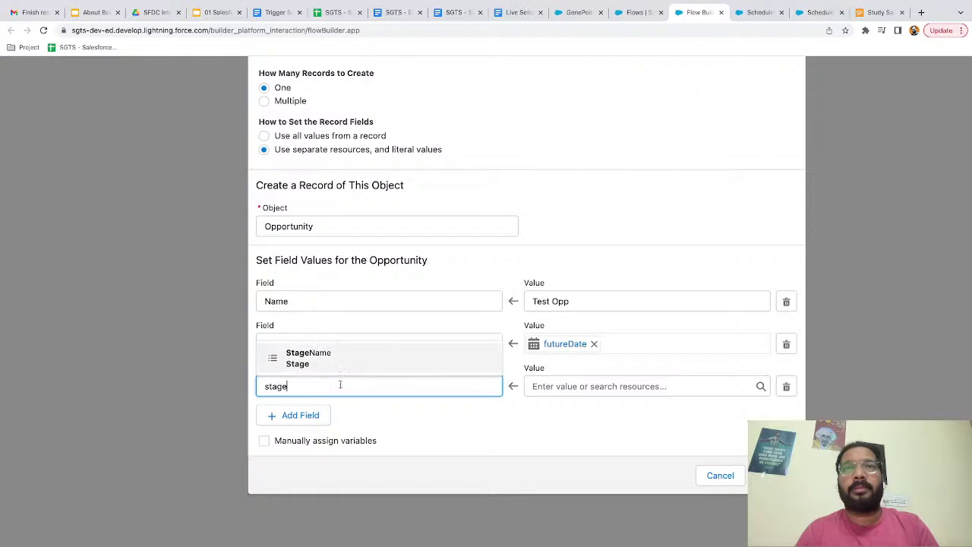
key("Return")
left_click(600, 386)
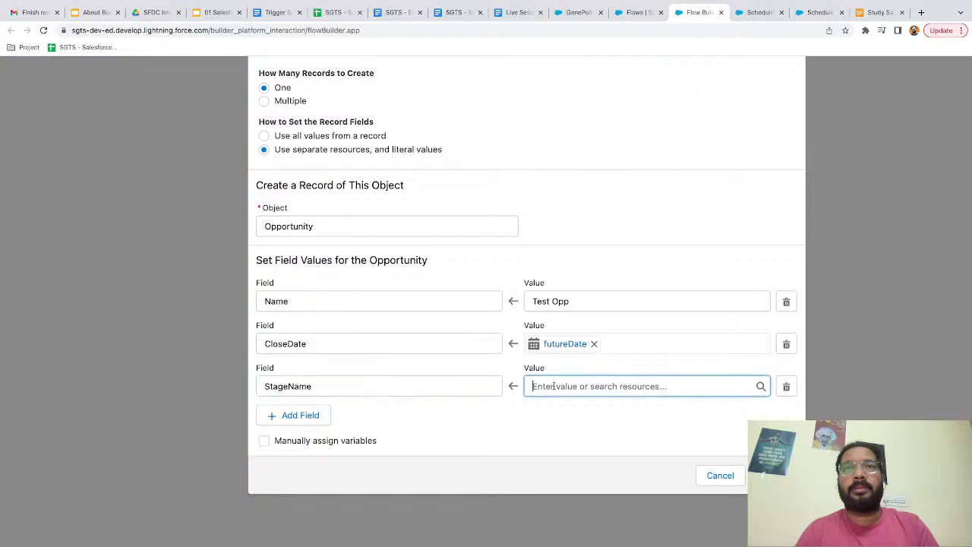
left_click(565, 186)
left_click(489, 426)
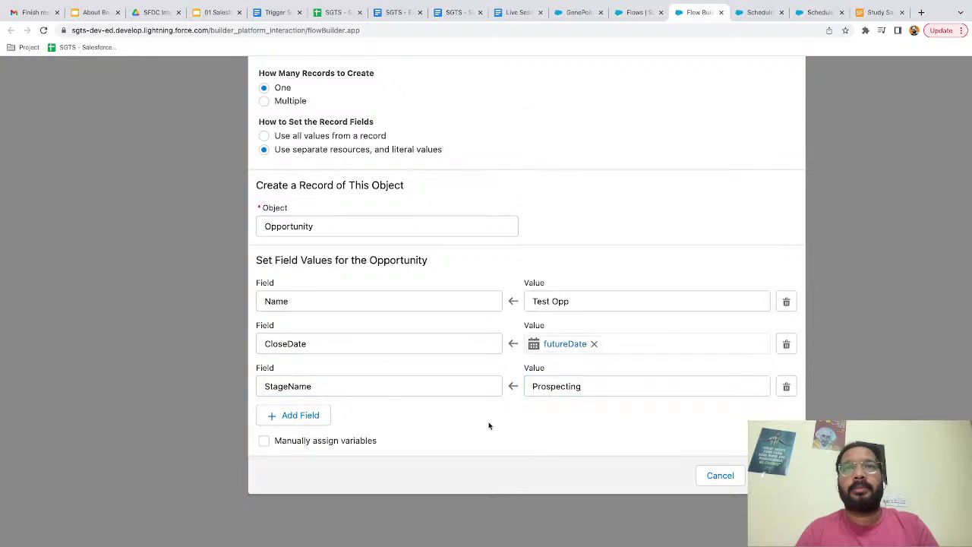
left_click(770, 475)
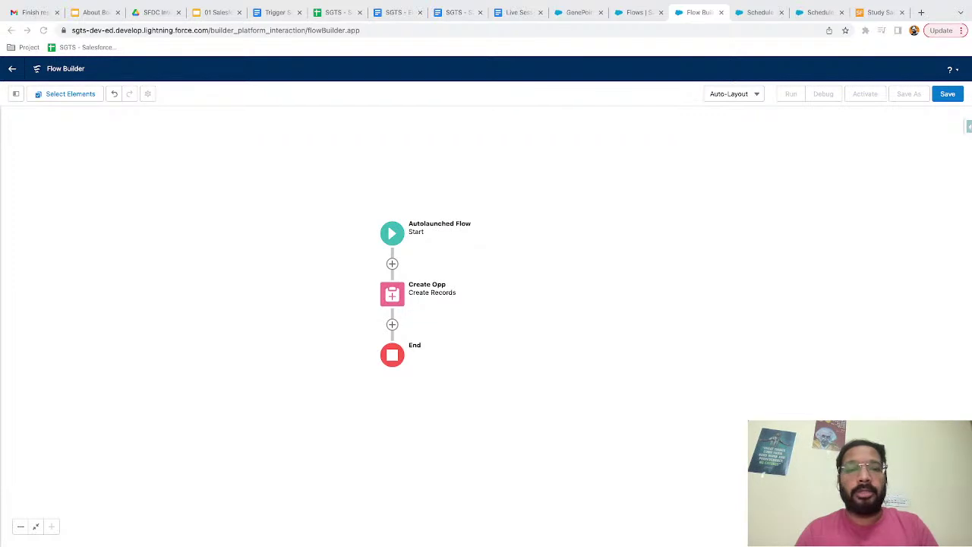
- Start a new variable resource for the flow with API name recordId
left_click(16, 95)
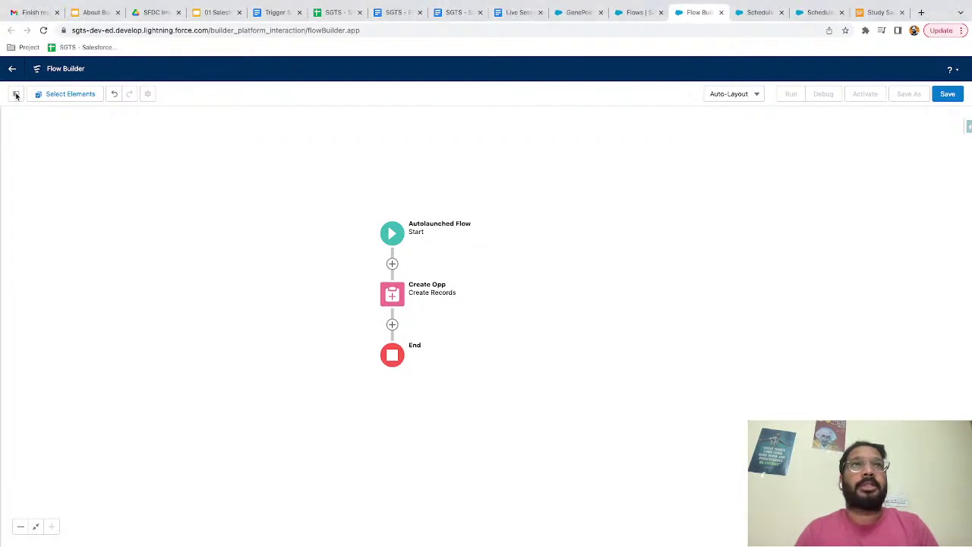
left_click(16, 94)
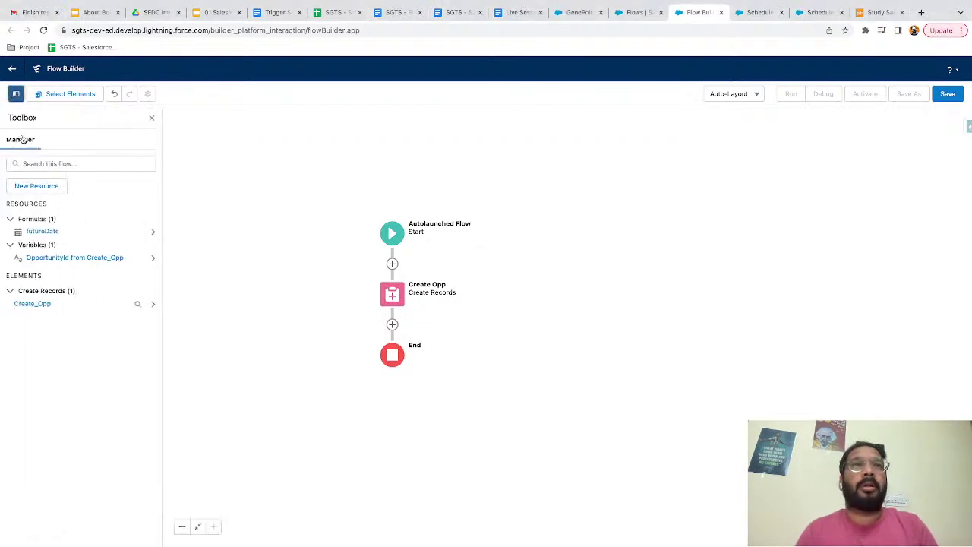
left_click(38, 186)
left_click(296, 262)
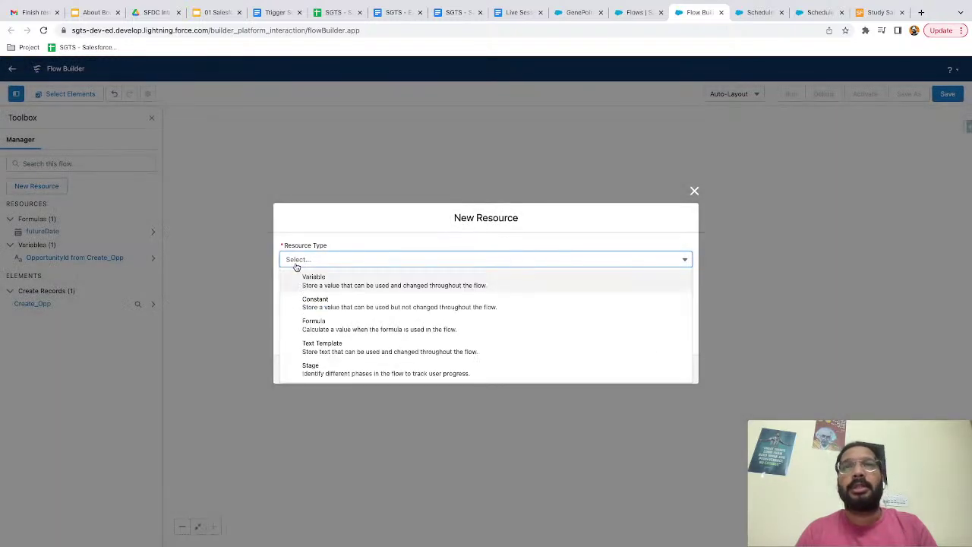
left_click(310, 284)
left_click(297, 276)
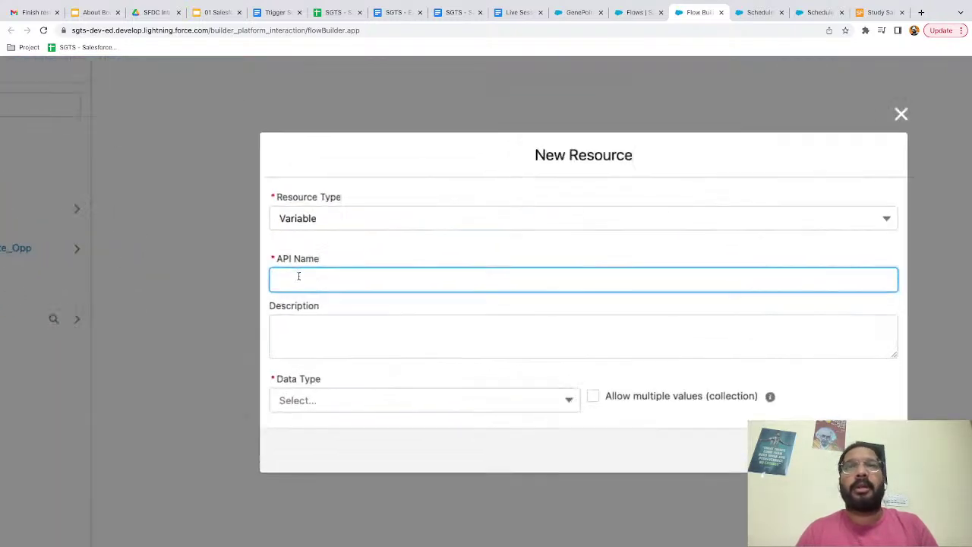
type("recordId")
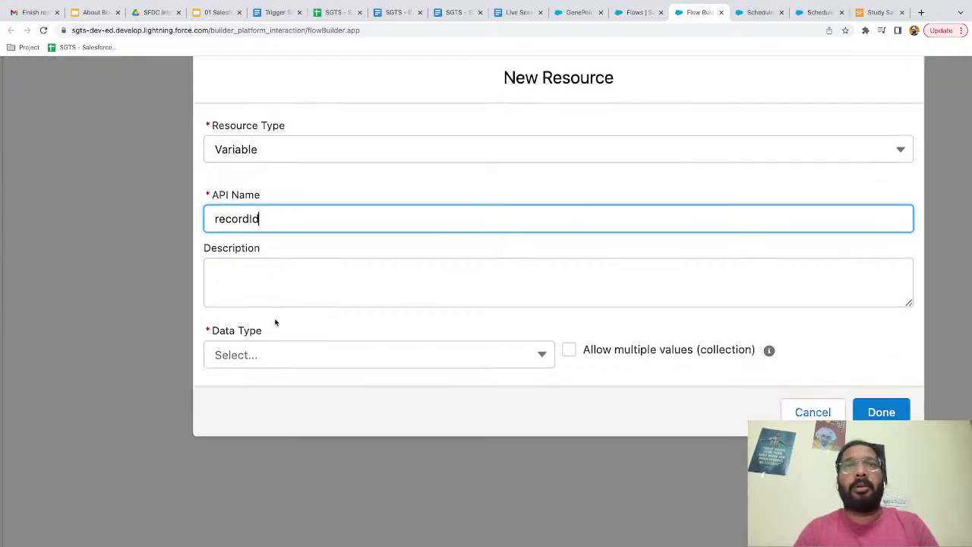
- Set the recordId variable's data type to Text, make it available for input, and save the resource
left_click(253, 363)
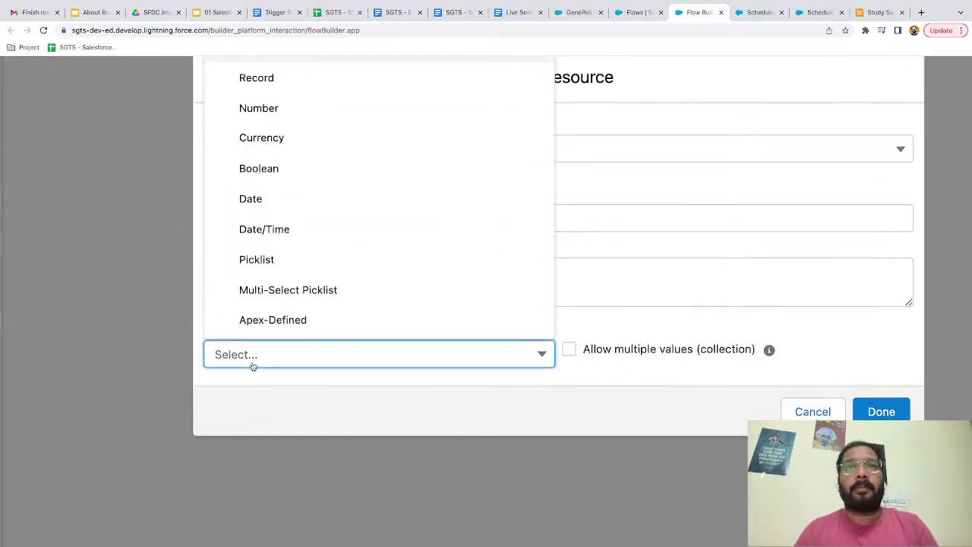
scroll(272, 126, "up", 2)
left_click(277, 104)
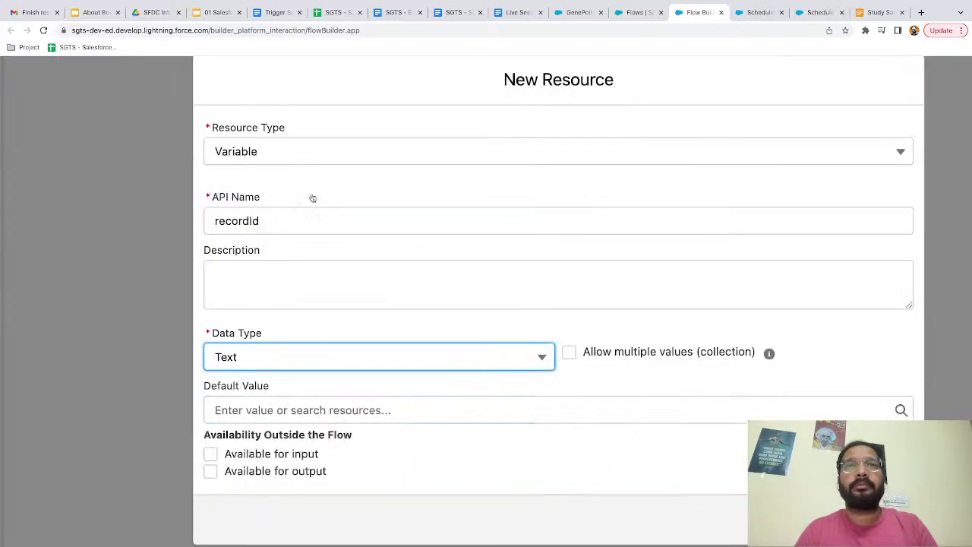
left_click(210, 454)
scroll(408, 456, "down", 2)
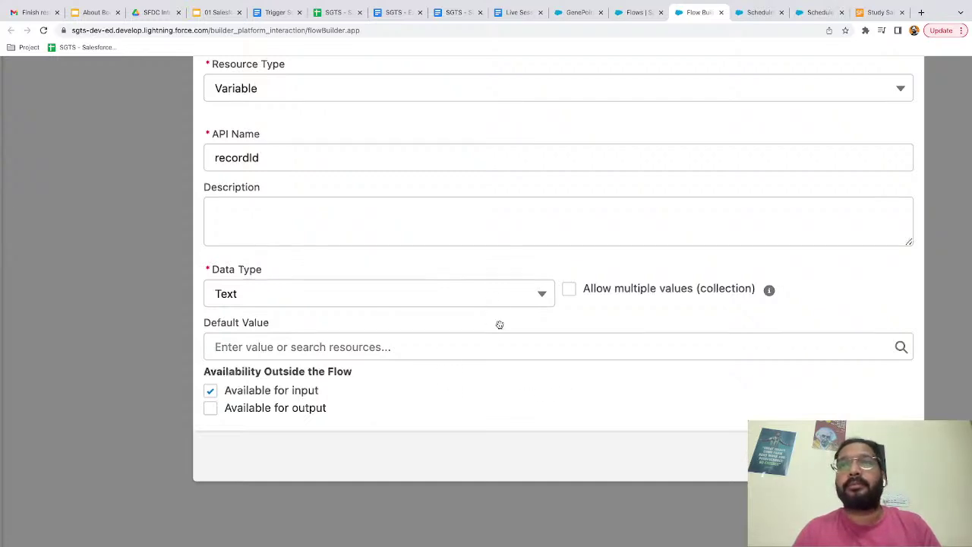
key("Return")
key("ctrl+minus")
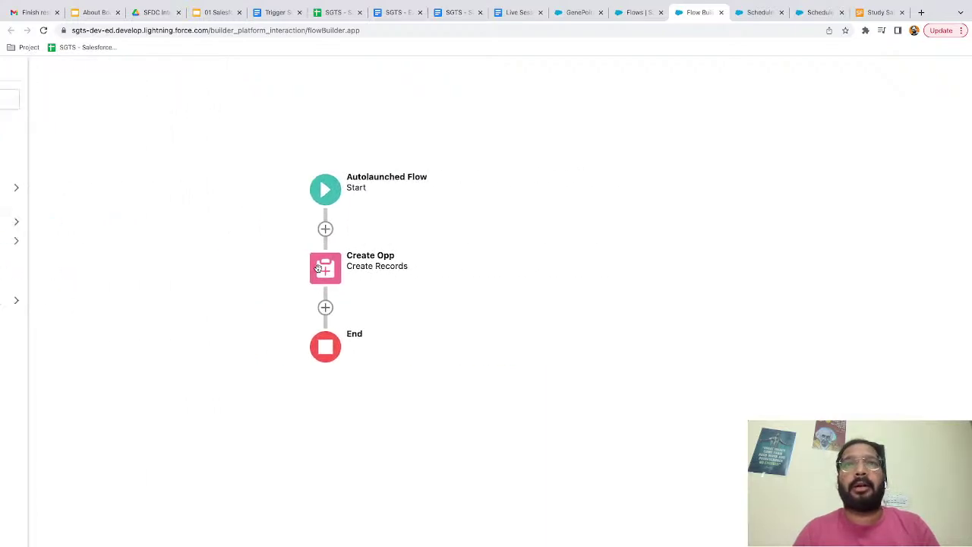
- Reopen the Create Opp element and add a fourth field assignment for the opportunity's AccountId
double_click(329, 272)
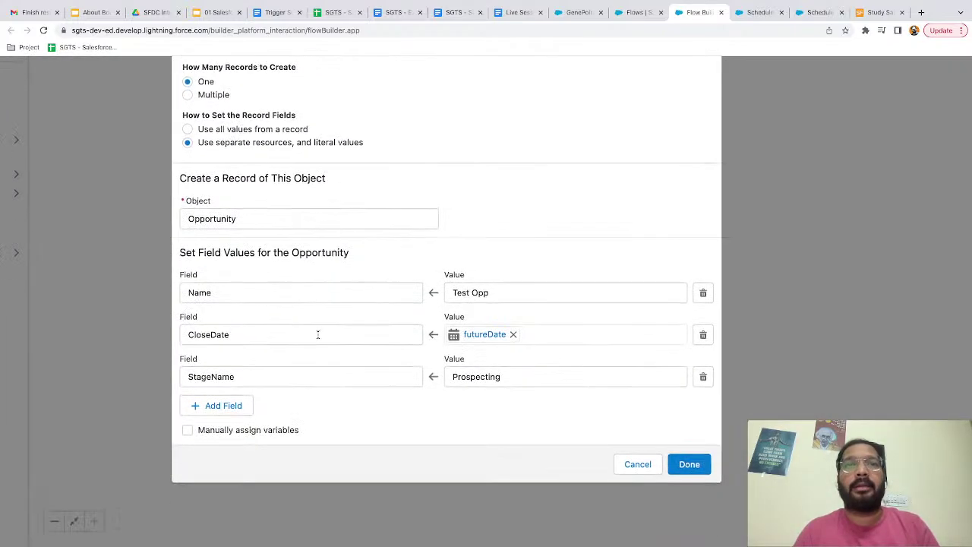
left_click(226, 406)
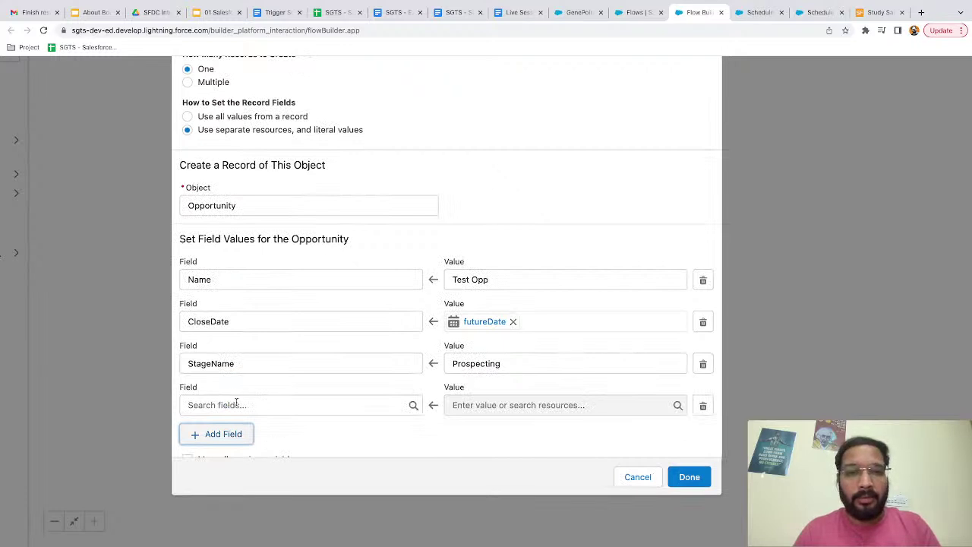
left_click(217, 405)
type("record")
key("BackSpace")
key("BackSpace")
key("BackSpace")
key("BackSpace")
key("BackSpace")
key("BackSpace")
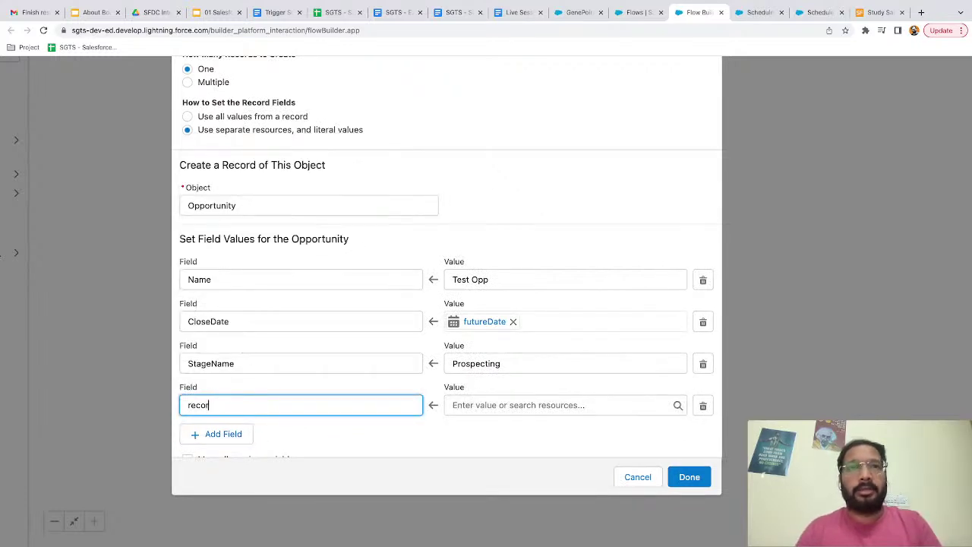
type("account")
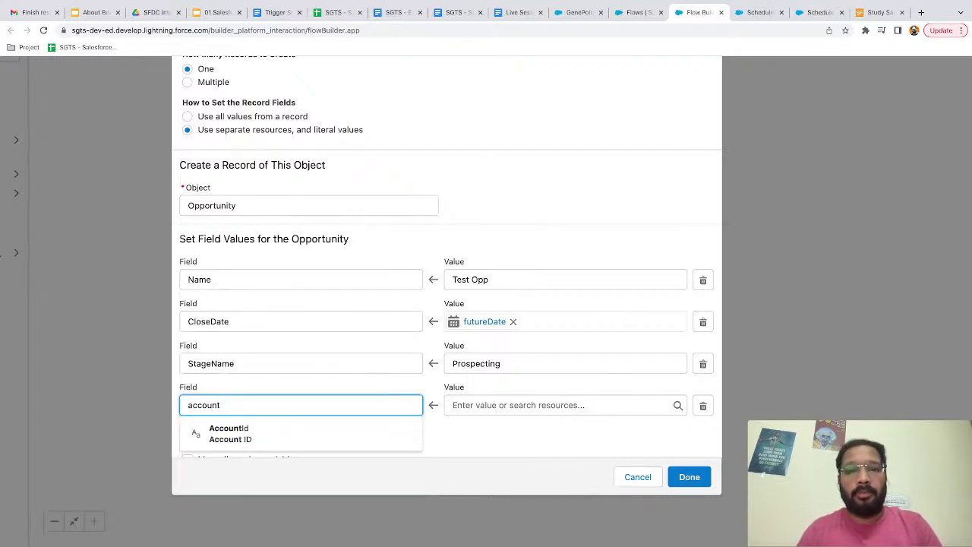
left_click(229, 432)
- Assign the recordId variable to AccountId and confirm the changes to the Create Opp element
left_click(463, 406)
type("record")
left_click(487, 382)
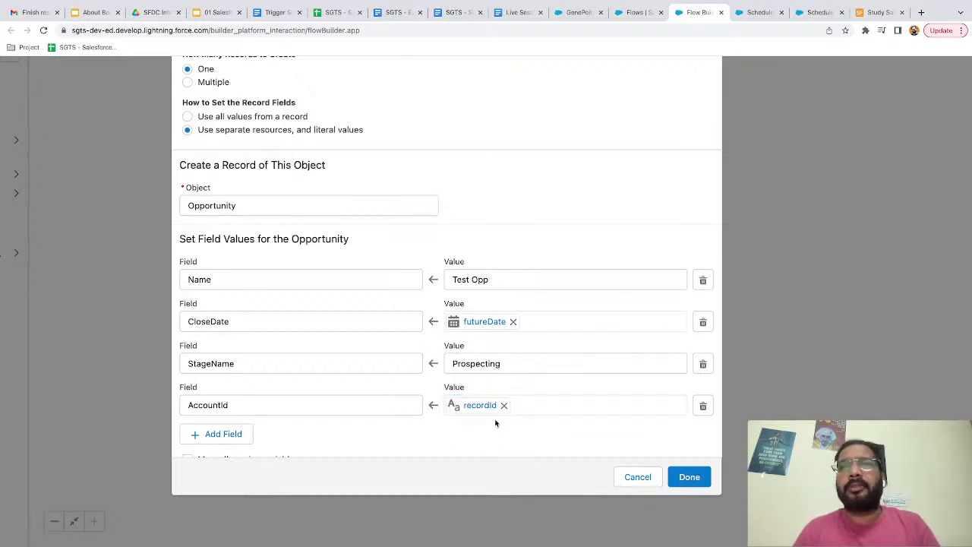
left_click(689, 476)
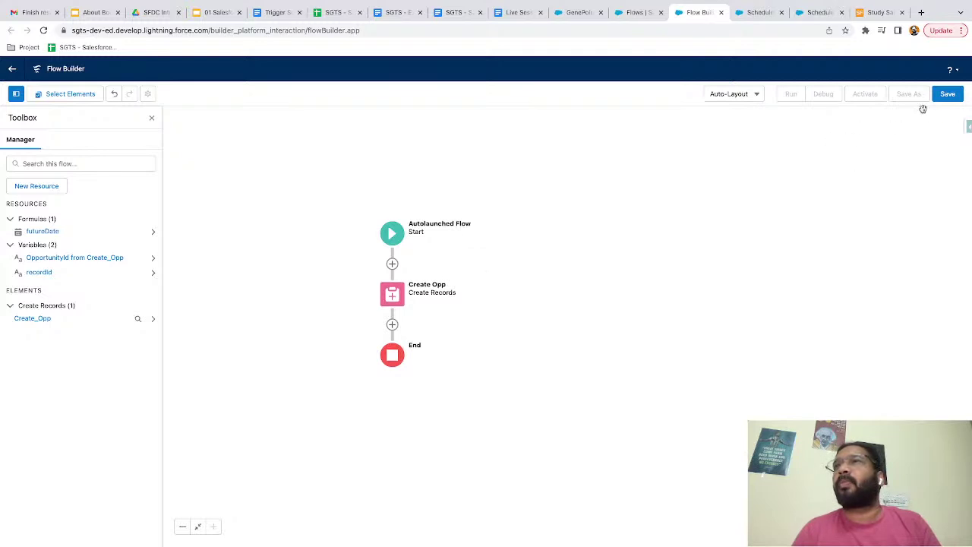
- Start saving the flow and label it Create Opp Autolaunched Flow
left_click(949, 94)
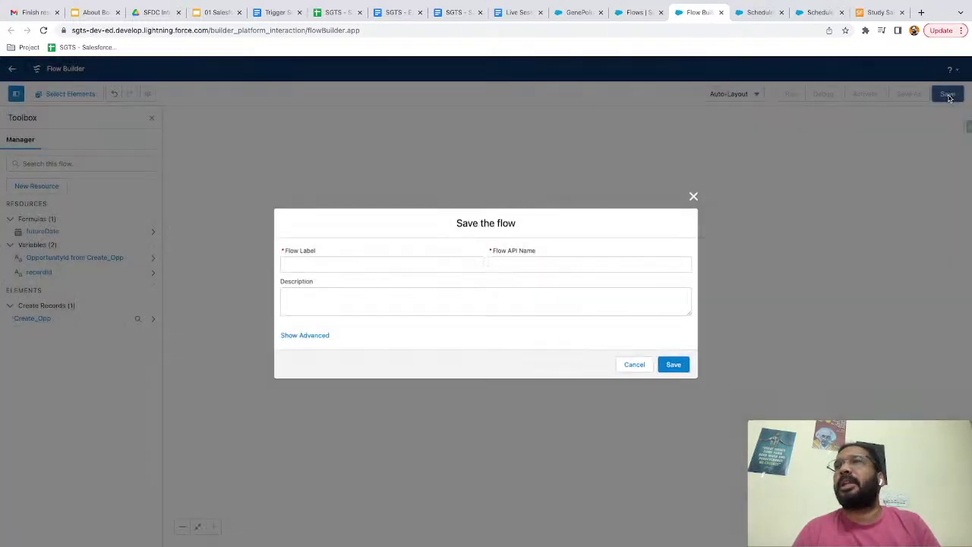
left_click(299, 260)
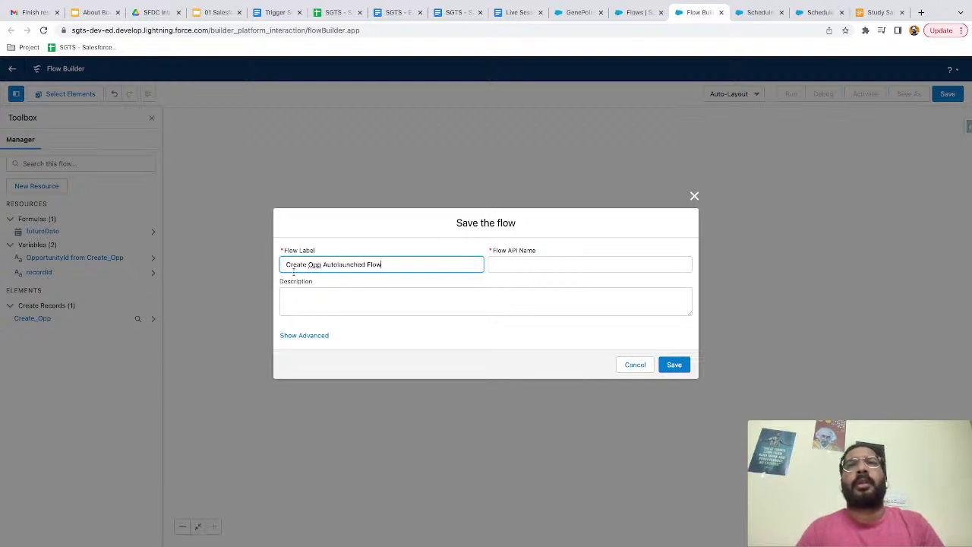
type("Create Opp Autolaunched Flow")
left_click(326, 275)
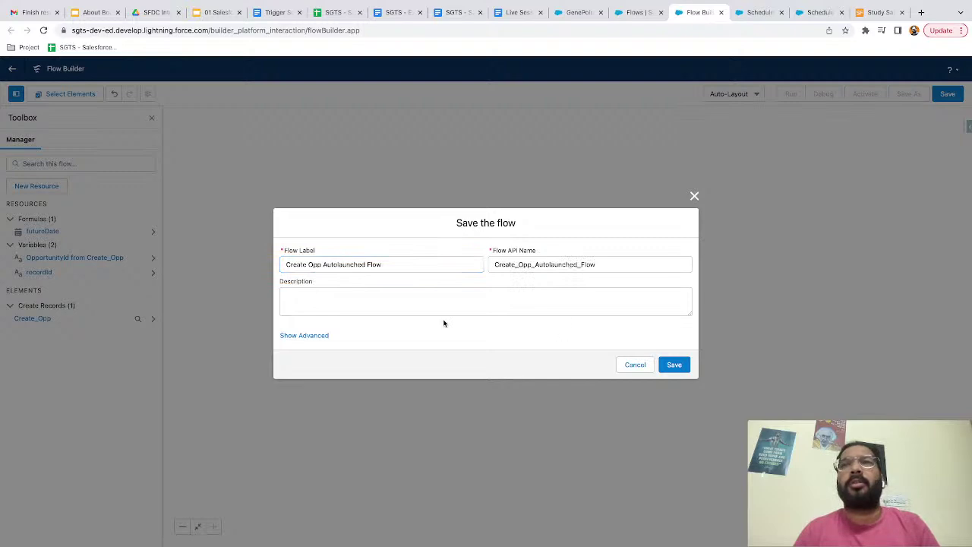
- Examine the flow's advanced save settings, including the options for how to run the flow and its type
scroll(445, 323, "up", 3)
left_click(233, 354)
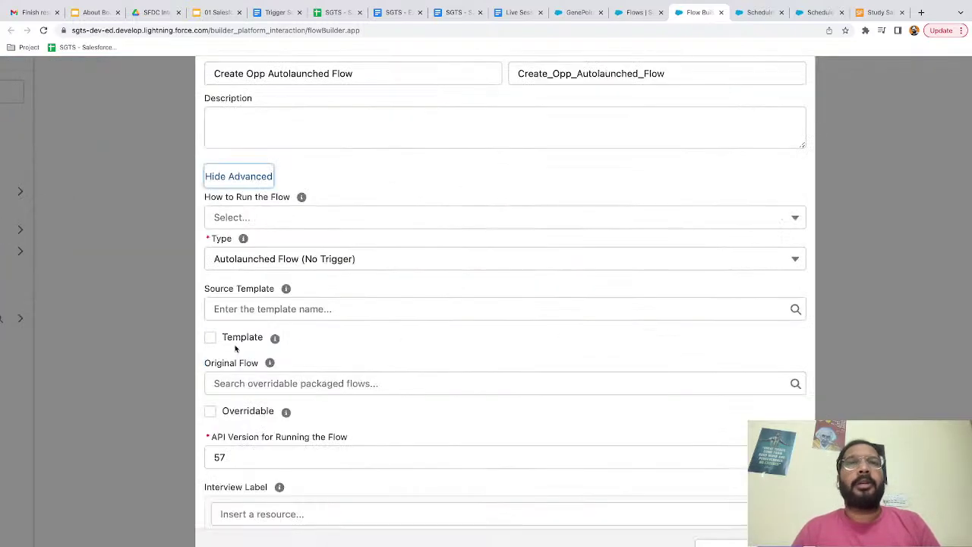
scroll(289, 345, "down", 2)
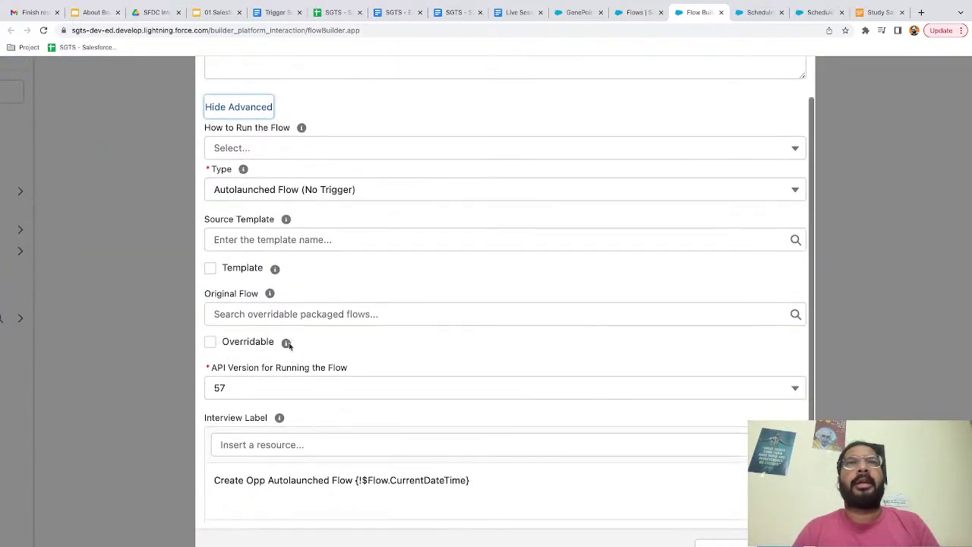
left_click(265, 149)
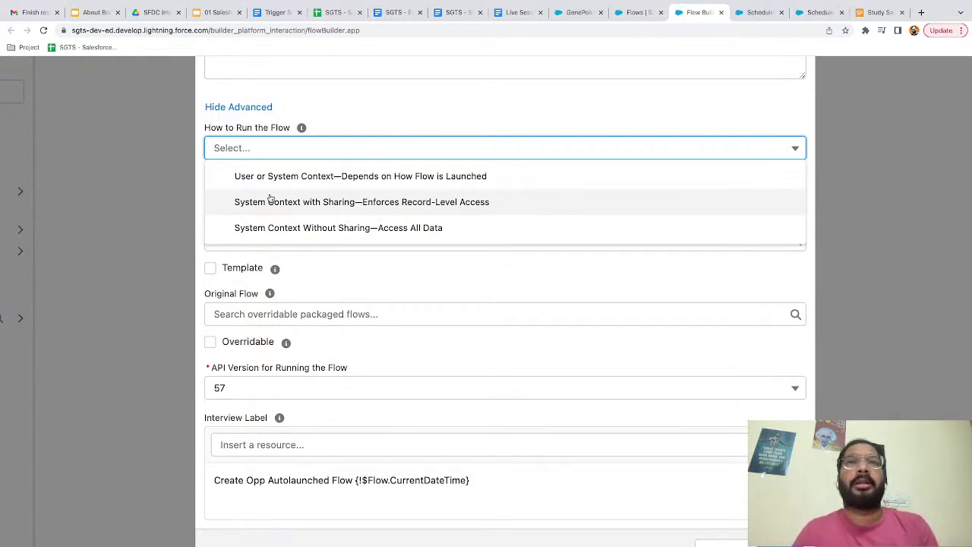
left_click(178, 202)
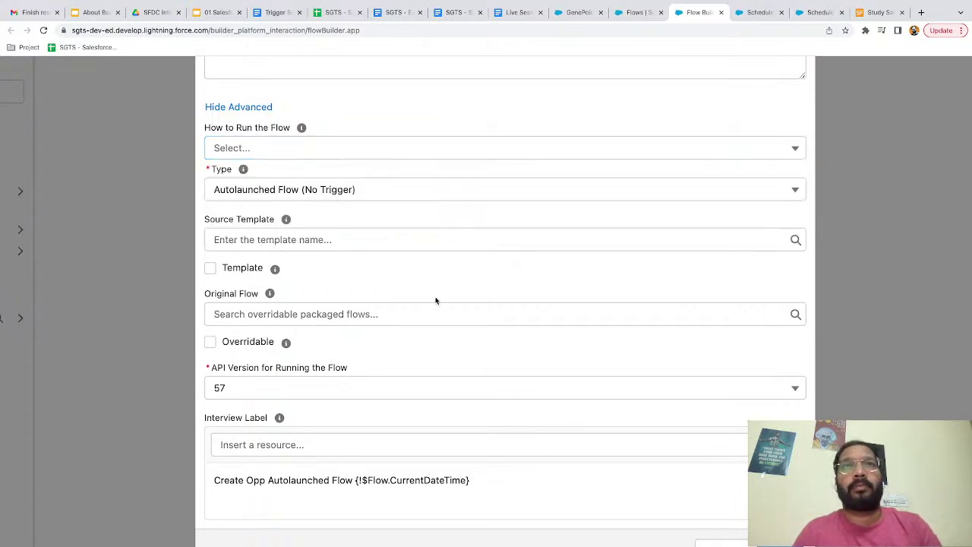
scroll(435, 301, "down", 2)
left_click(296, 128)
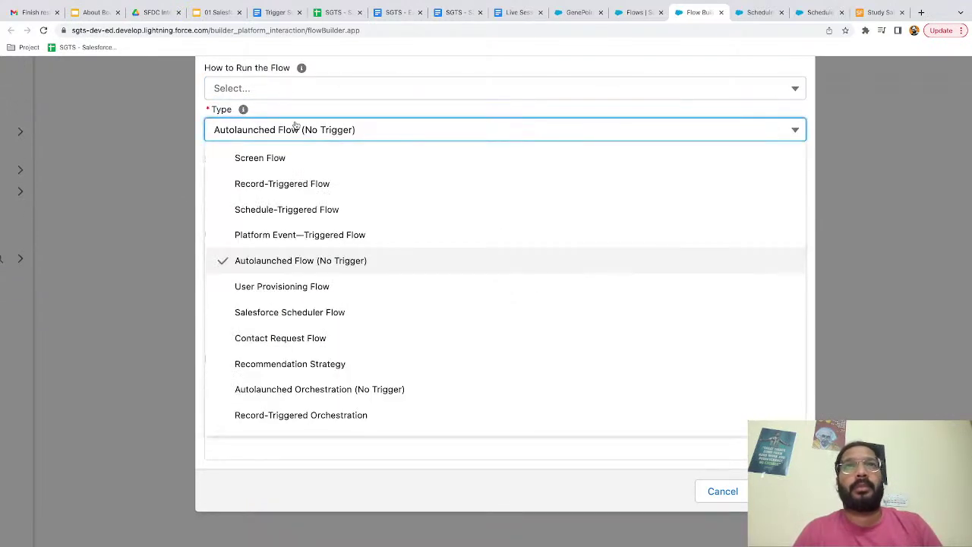
left_click(161, 258)
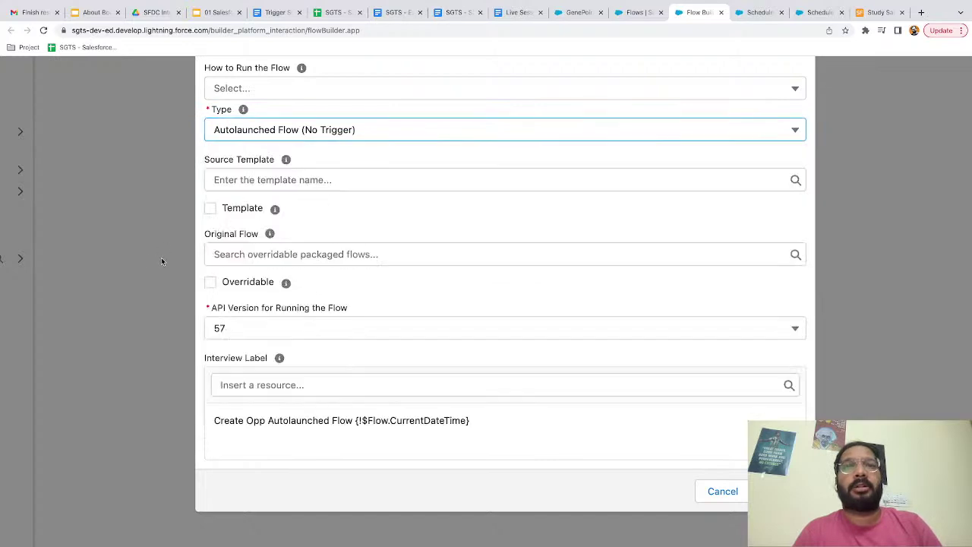
scroll(599, 349, "up", 3)
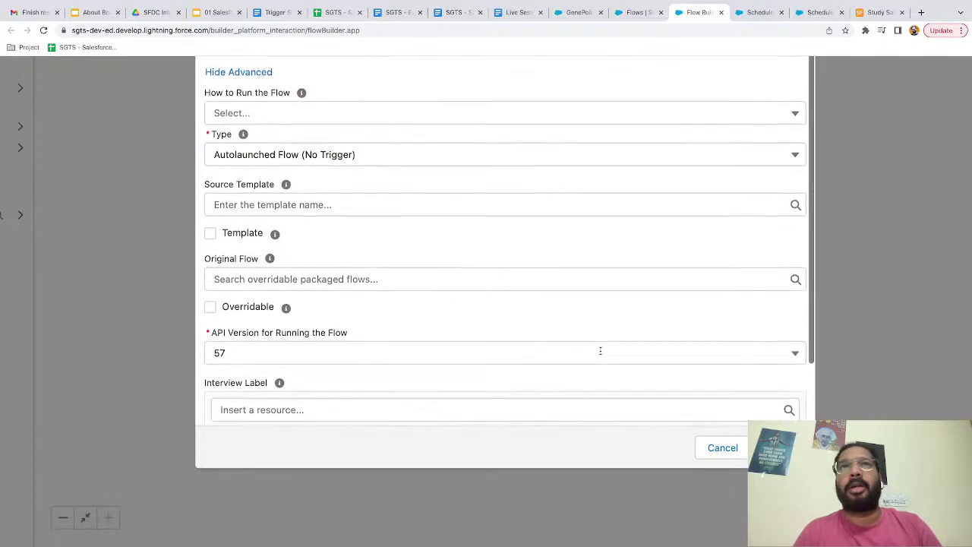
scroll(600, 351, "up", 5)
scroll(681, 412, "down", 1)
scroll(505, 327, "down", 5)
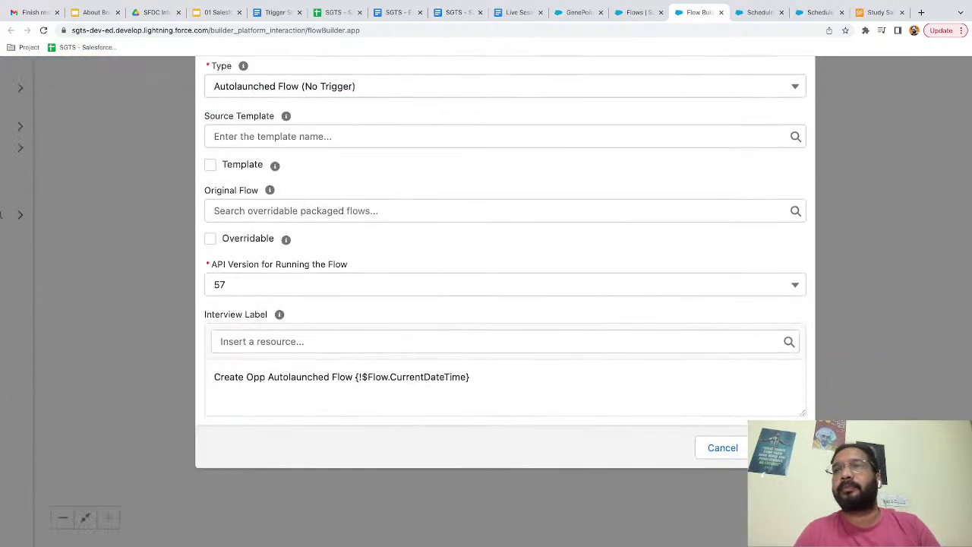
- Save Create Opp Autolaunched Flow and activate it
left_click(776, 447)
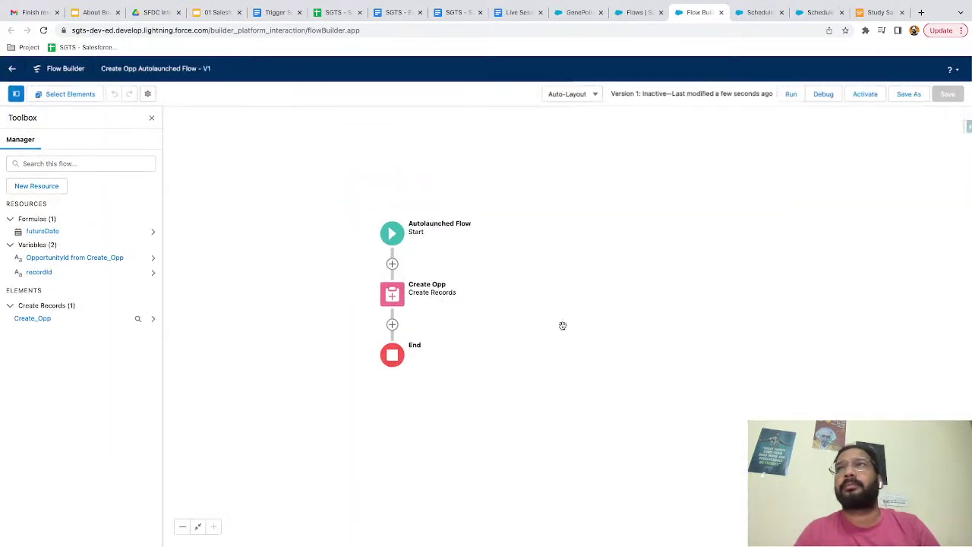
left_click(866, 97)
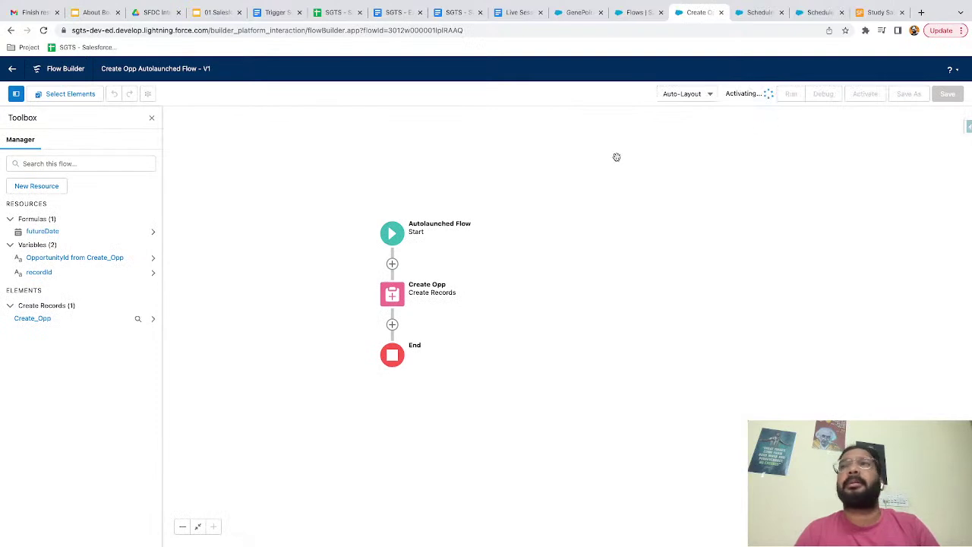
- Start a new flow from the Flows list and create it as a Record-Triggered Flow
left_click(631, 15)
left_click(932, 126)
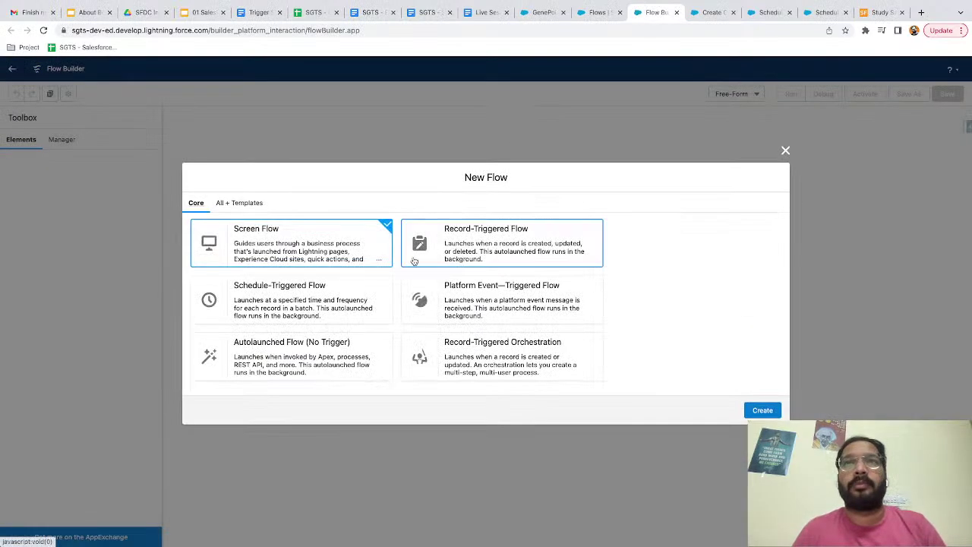
left_click(479, 248)
left_click(762, 410)
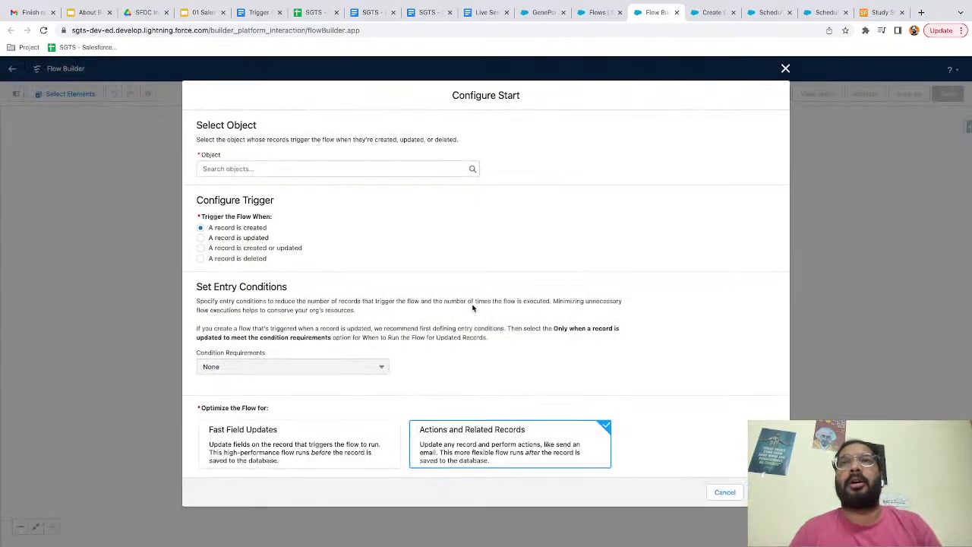
- Configure the flow start to trigger when an Account record is created, optimized for Actions and Related Records
type("Account")
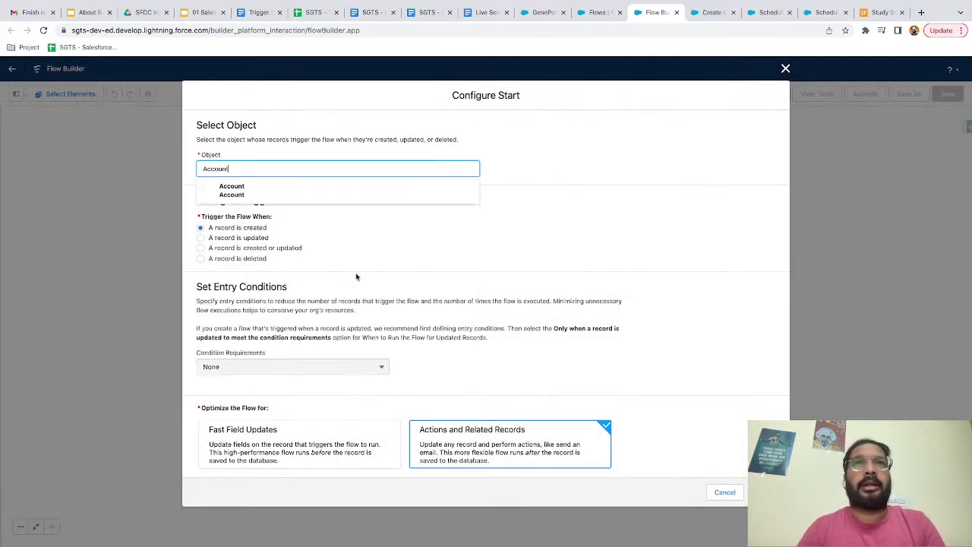
left_click(242, 188)
key("super+plus")
key("super+plus")
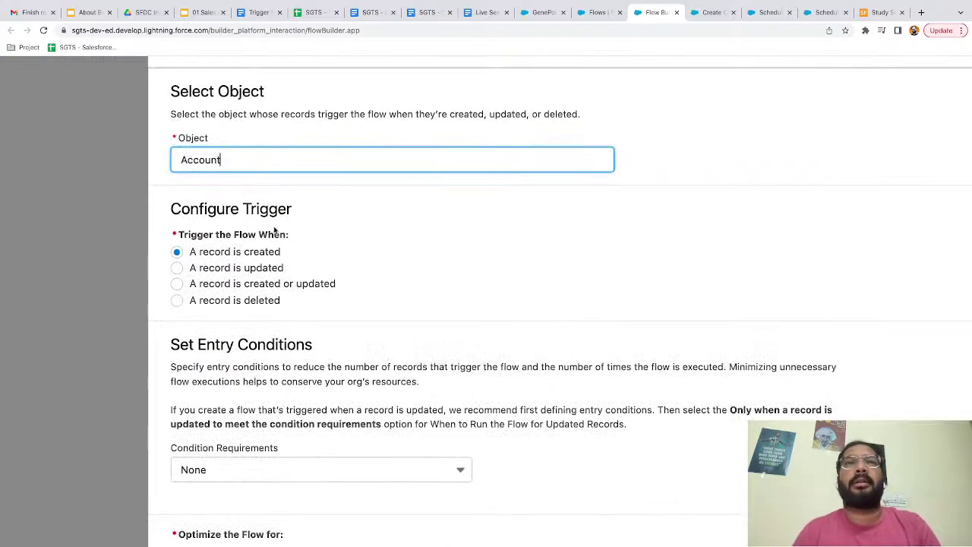
left_click(269, 253)
scroll(324, 254, "down", 1)
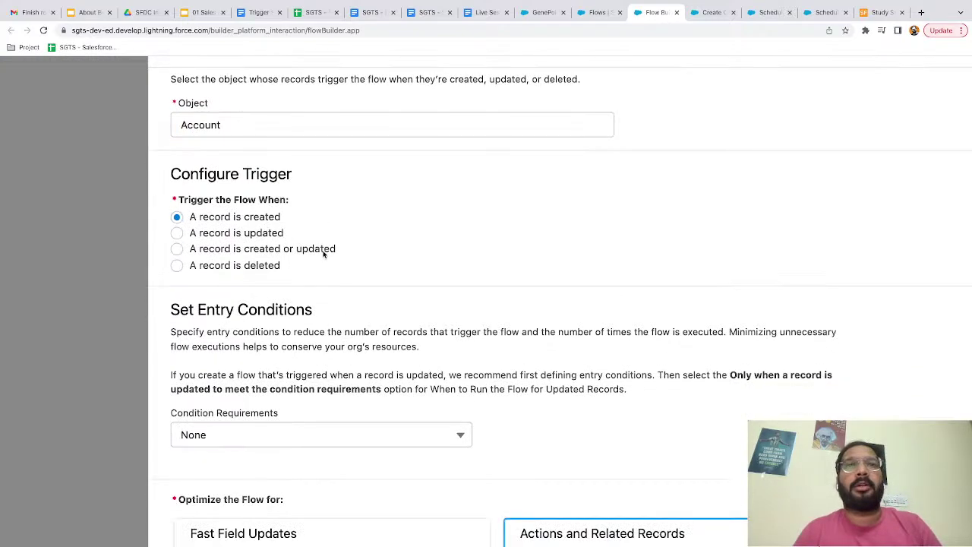
scroll(304, 258, "down", 5)
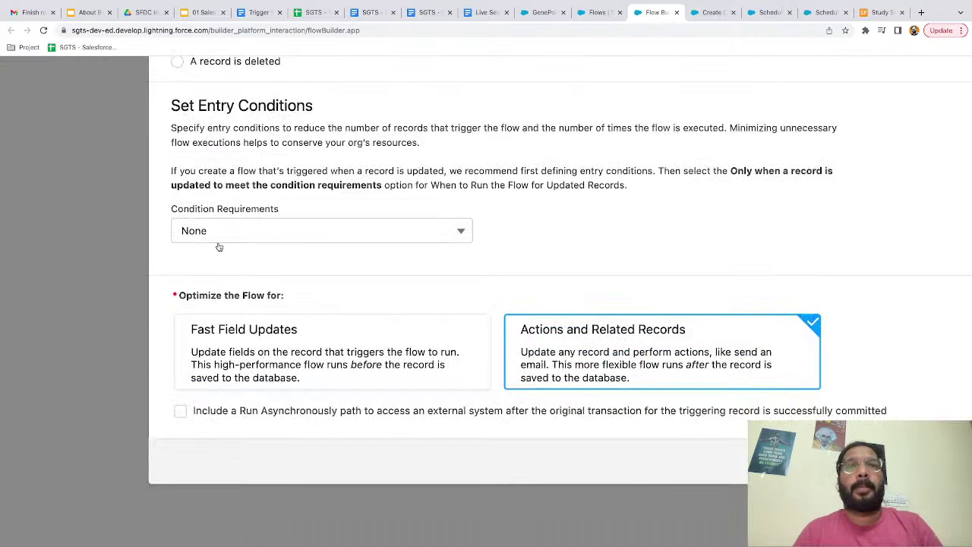
scroll(352, 305, "right", 2)
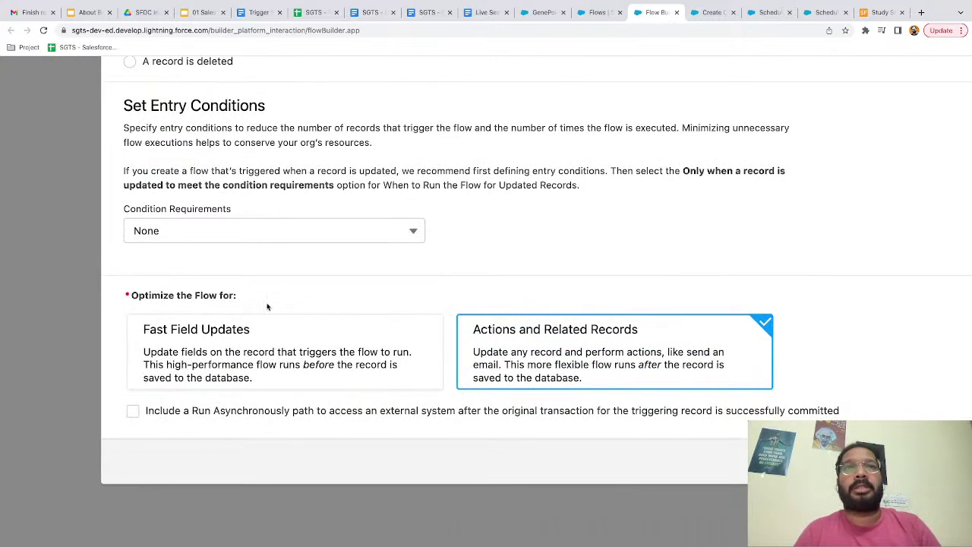
scroll(557, 352, "right", 10)
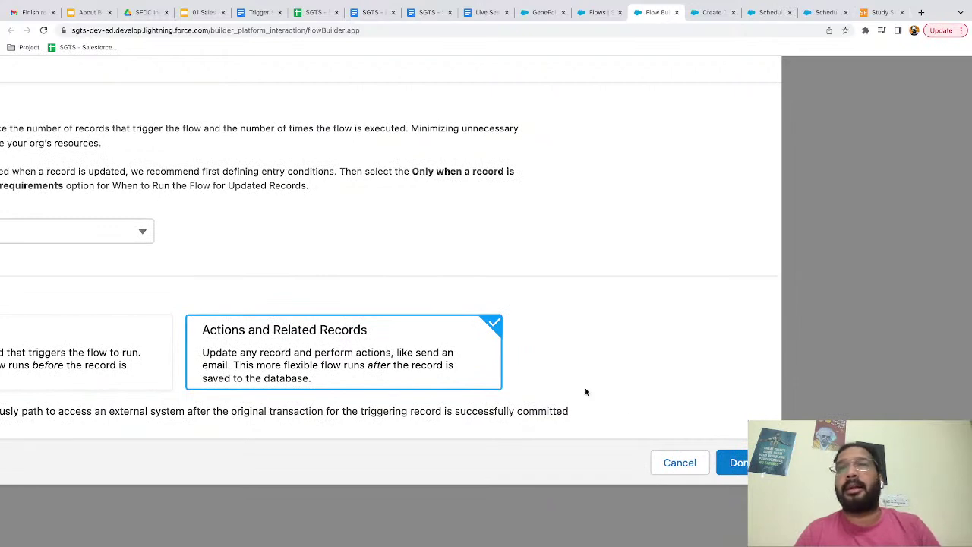
left_click(741, 462)
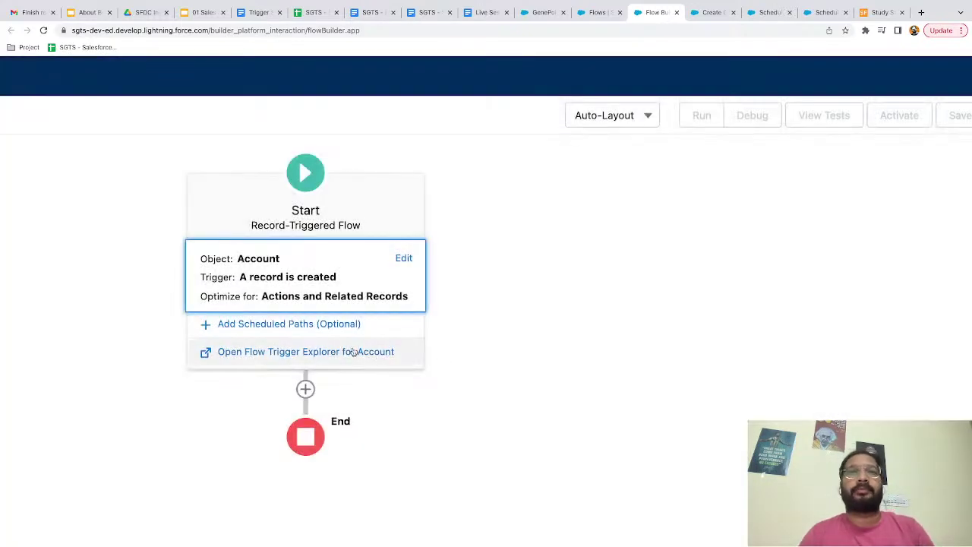
- Add a Create Records element after the start and label it Create Contact
scroll(292, 311, "down", 2)
left_click(304, 311)
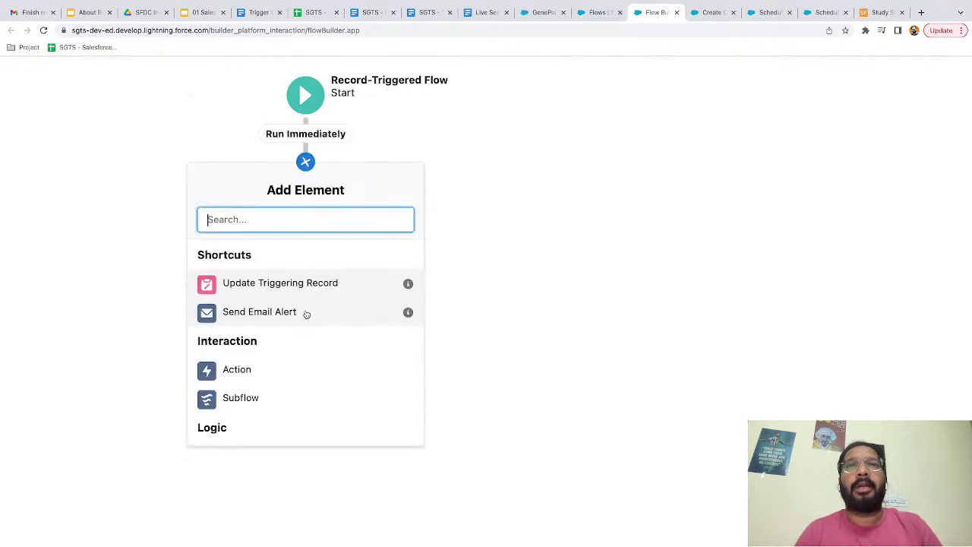
type("create reco")
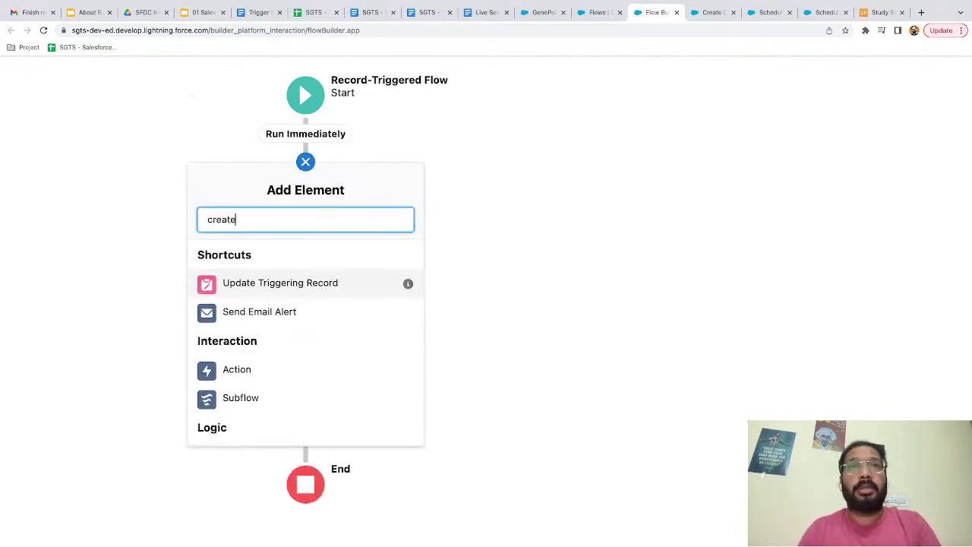
left_click(240, 254)
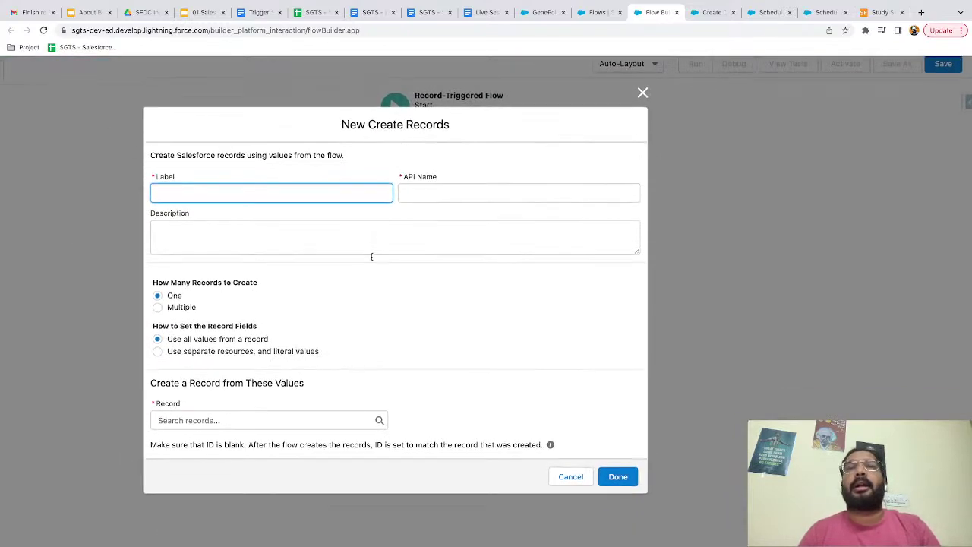
key("ctrl+Left")
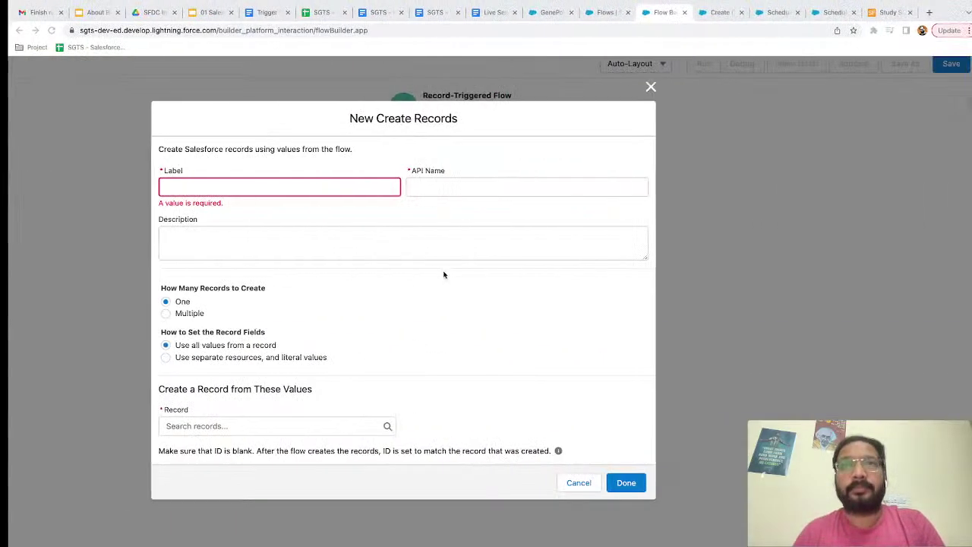
type("Create Contact")
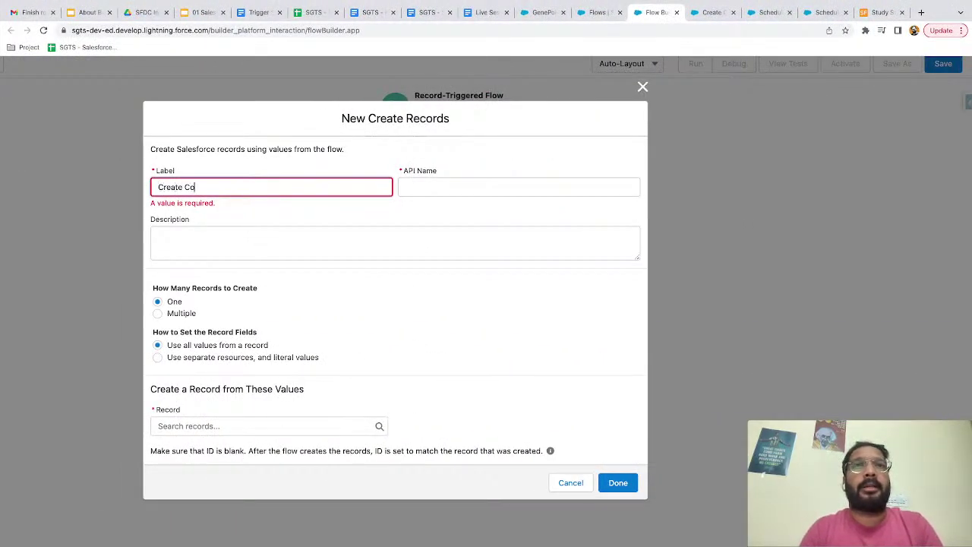
- Set the Create Contact element to use separate resources and literal values, with Contact as the object
left_click(319, 327)
left_click(229, 356)
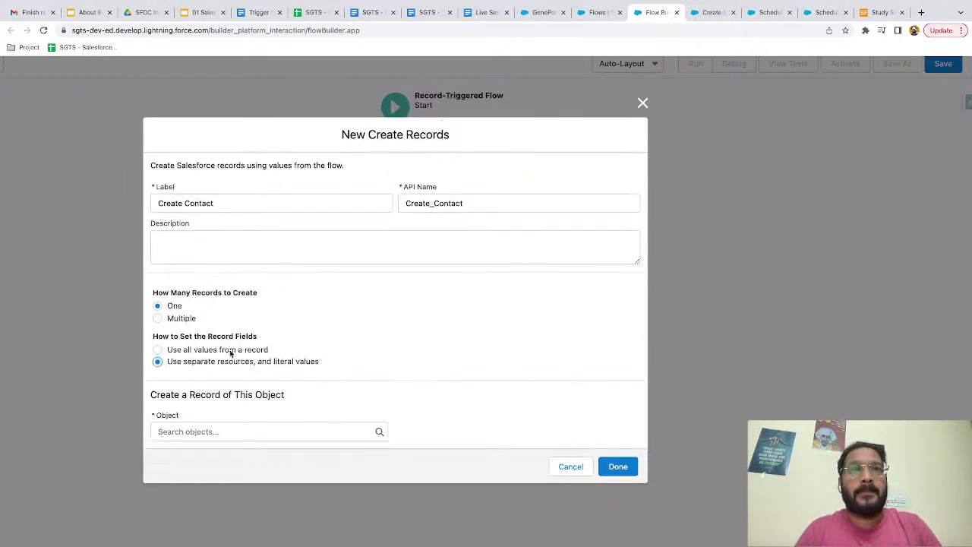
left_click(186, 379)
type("contact")
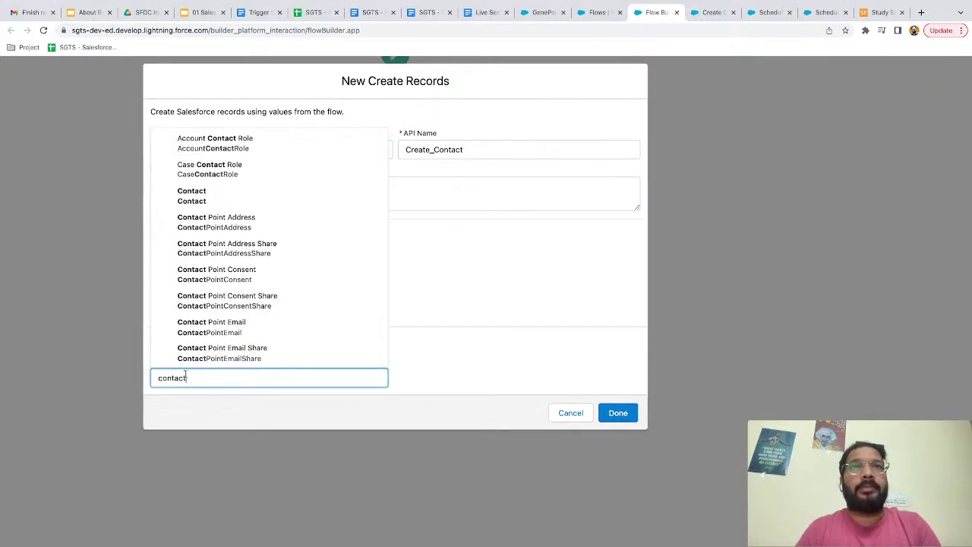
left_click(203, 196)
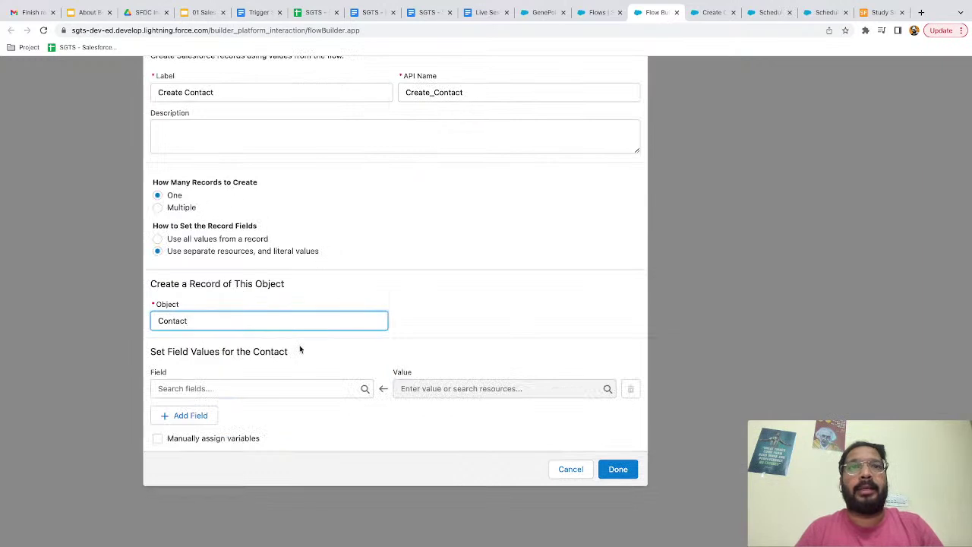
- Set the contact's FirstName to Flow FN and its LastName to Flow LN
left_click(226, 385)
type("first")
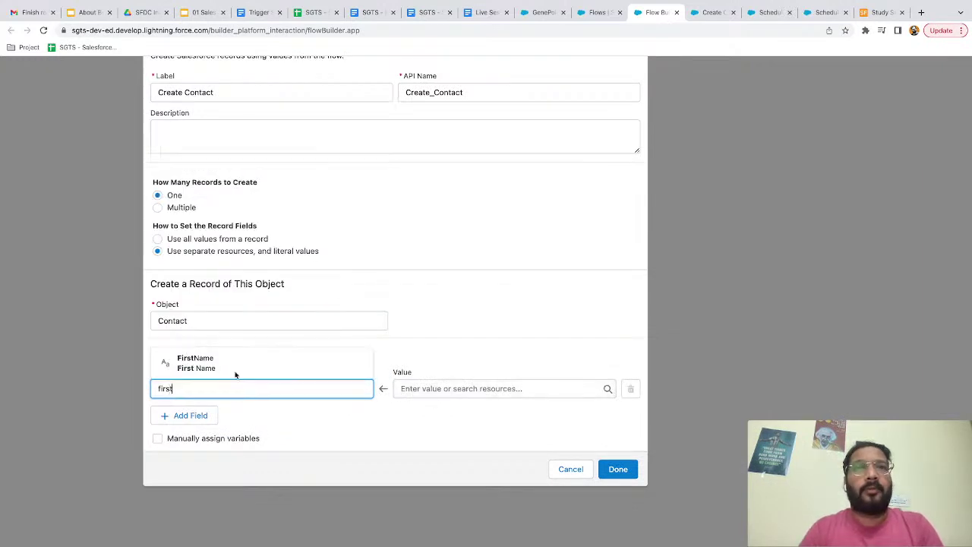
left_click(246, 362)
left_click(443, 389)
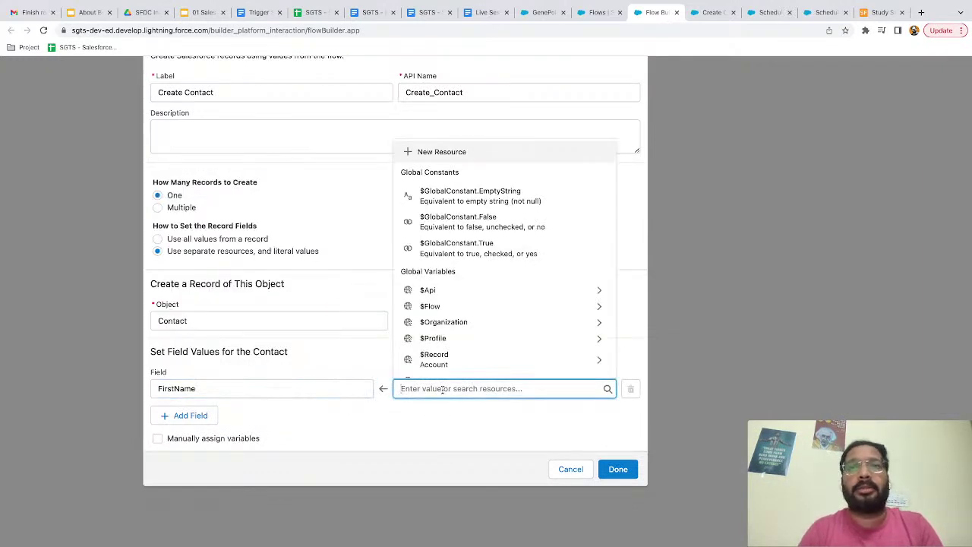
type("Flow FN")
left_click(214, 415)
left_click(209, 404)
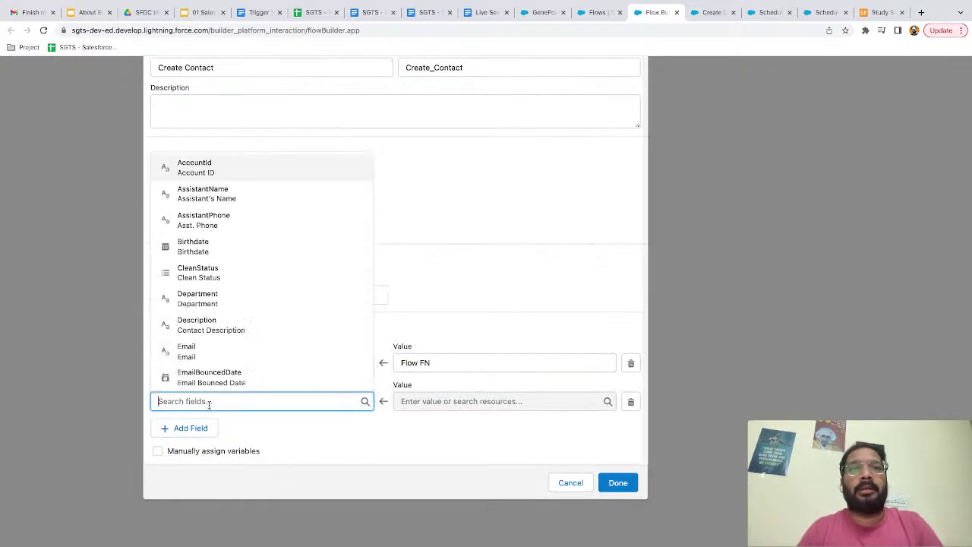
type("las")
left_click(237, 382)
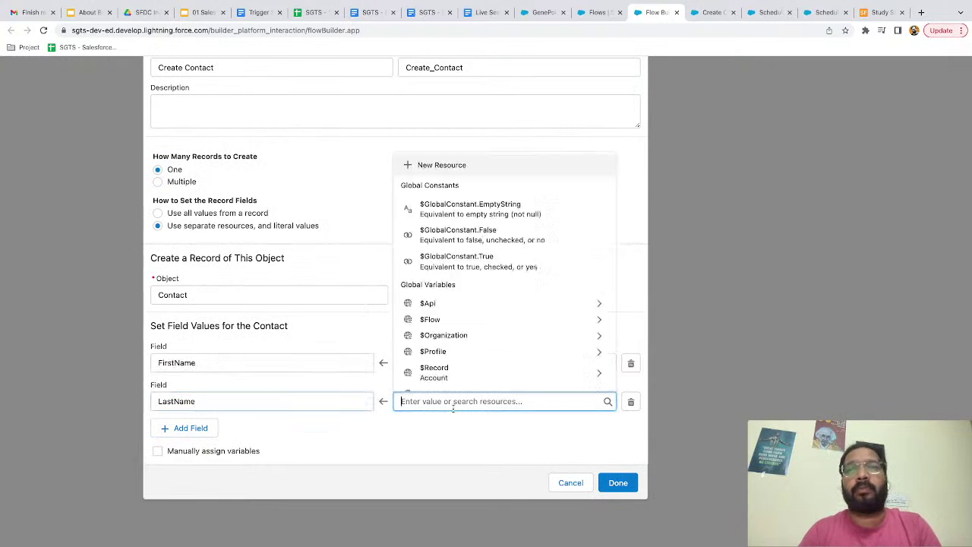
left_click(453, 407)
type("Flow LN")
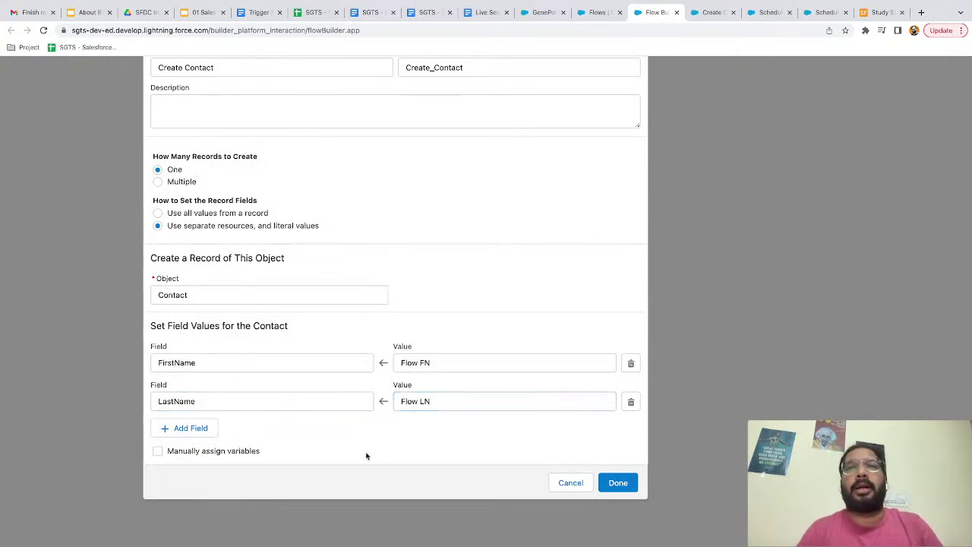
- Assign the triggering record's Account ID to the contact's AccountId field and confirm the Create Contact element
left_click(202, 427)
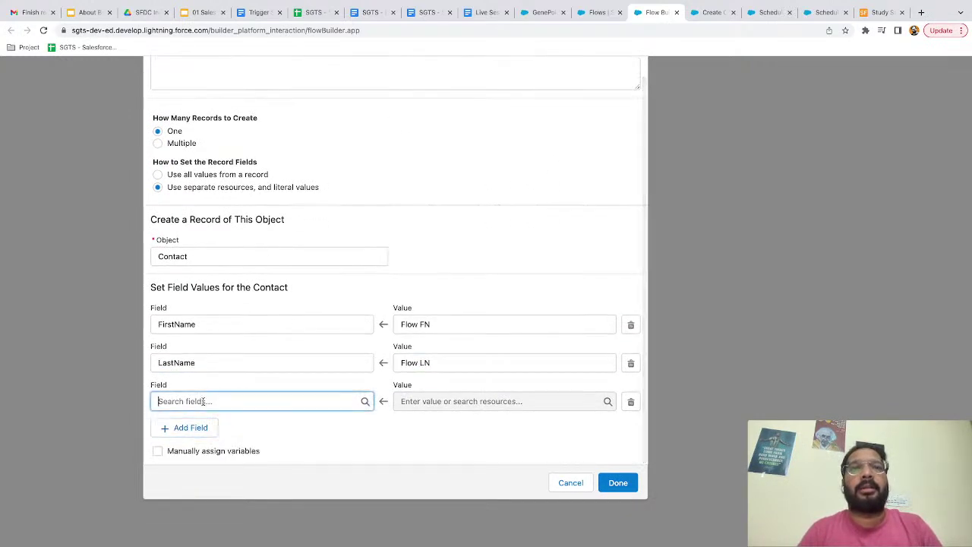
type("account")
left_click(210, 377)
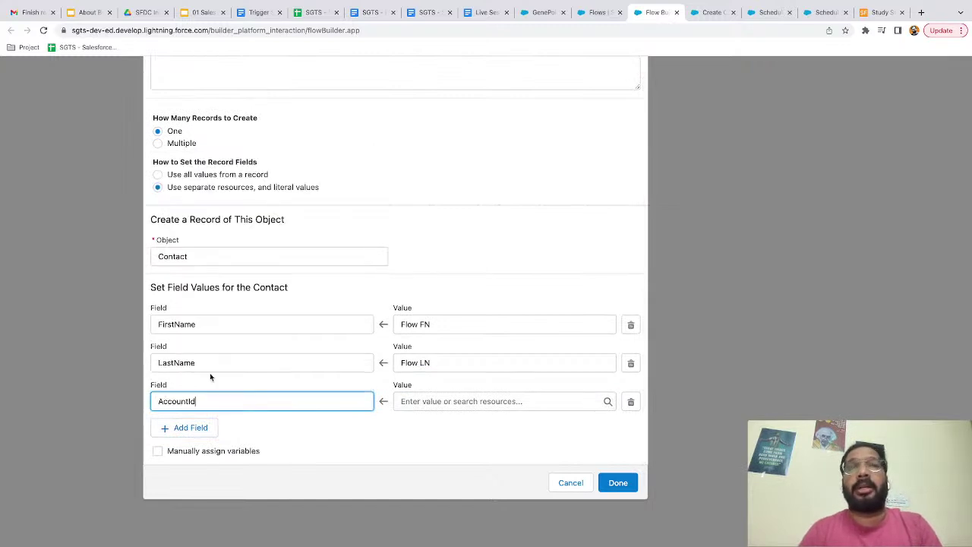
left_click(422, 400)
type("reco")
left_click(434, 373)
type("id")
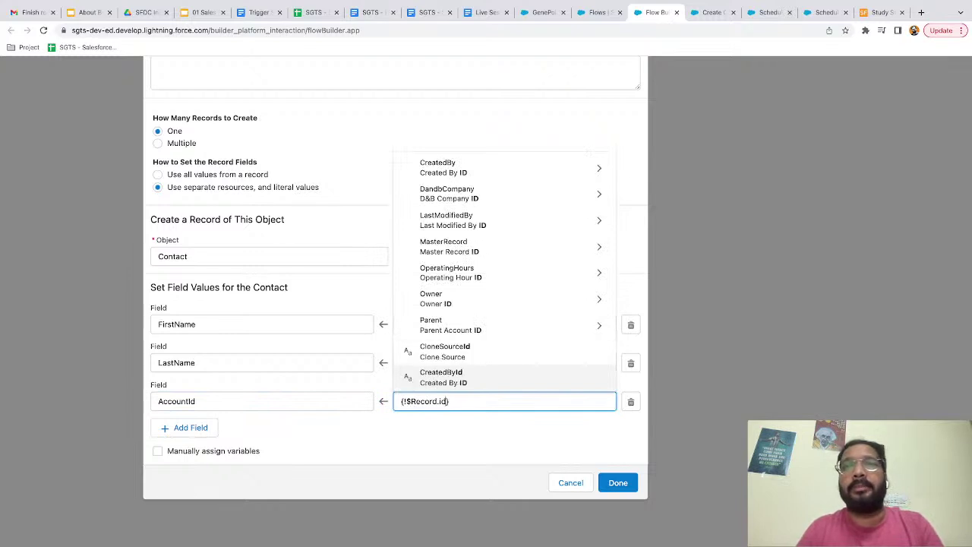
scroll(427, 347, "down", 3)
left_click(428, 219)
left_click(472, 435)
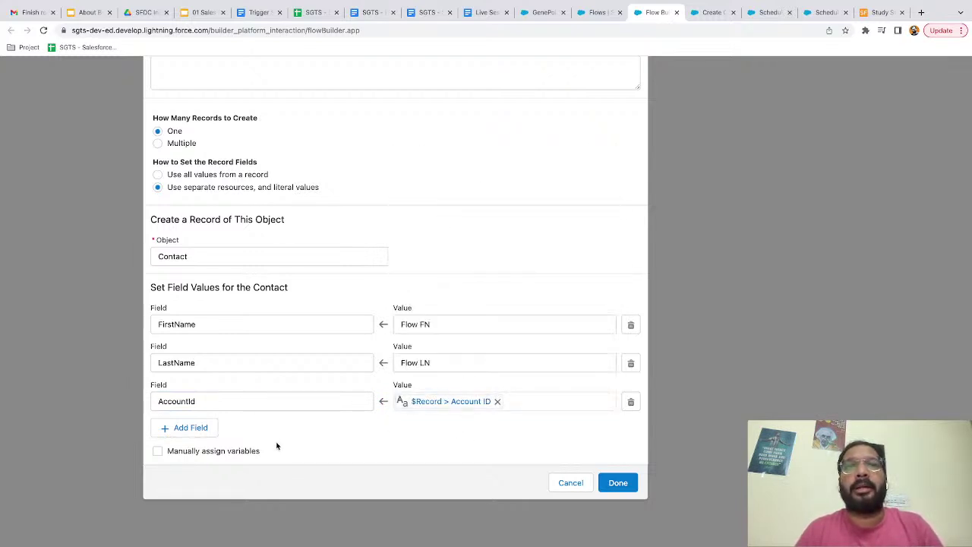
left_click(618, 483)
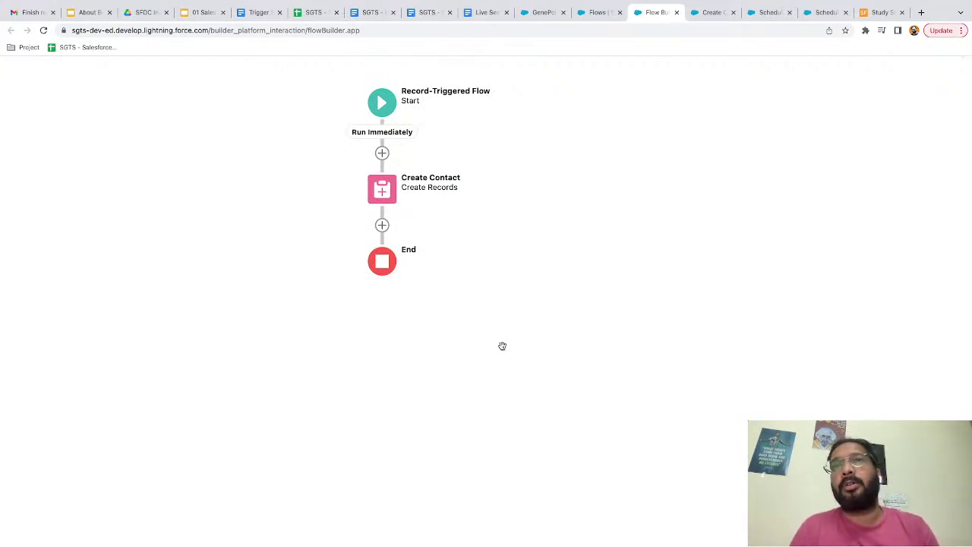
- Add a Subflow element after Create Contact that references Create Opp Autolaunched Flow, and label it Call Sub Flow
left_click(382, 225)
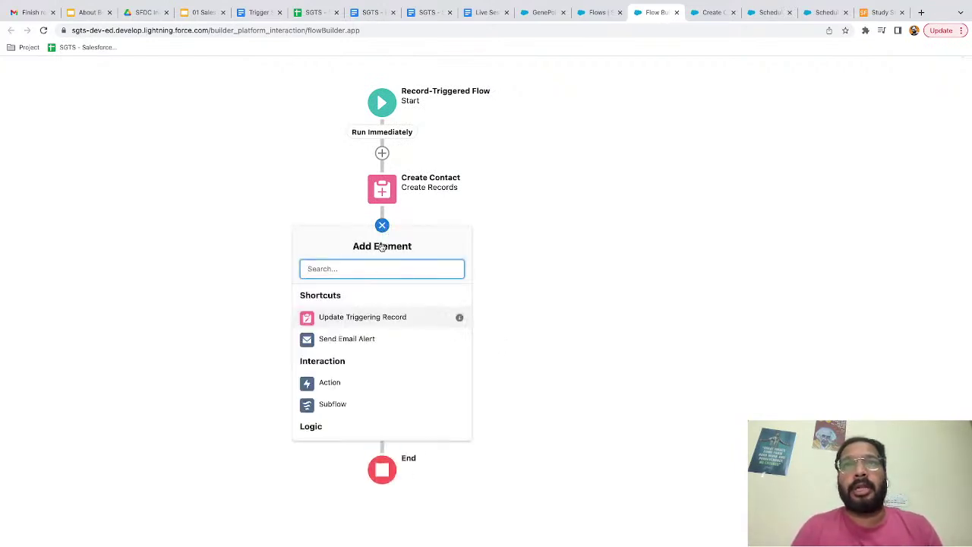
scroll(374, 360, "down", 2)
left_click(331, 350)
left_click(257, 169)
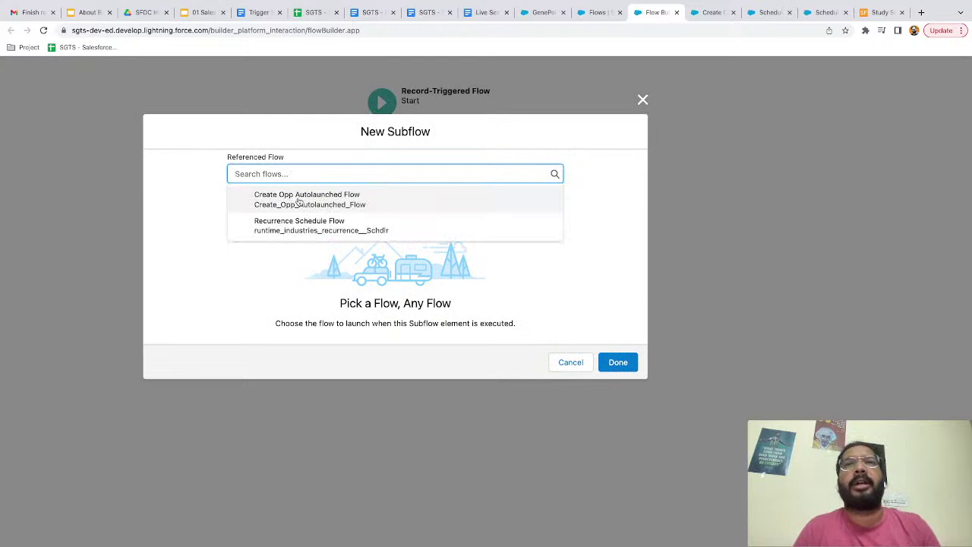
left_click(343, 202)
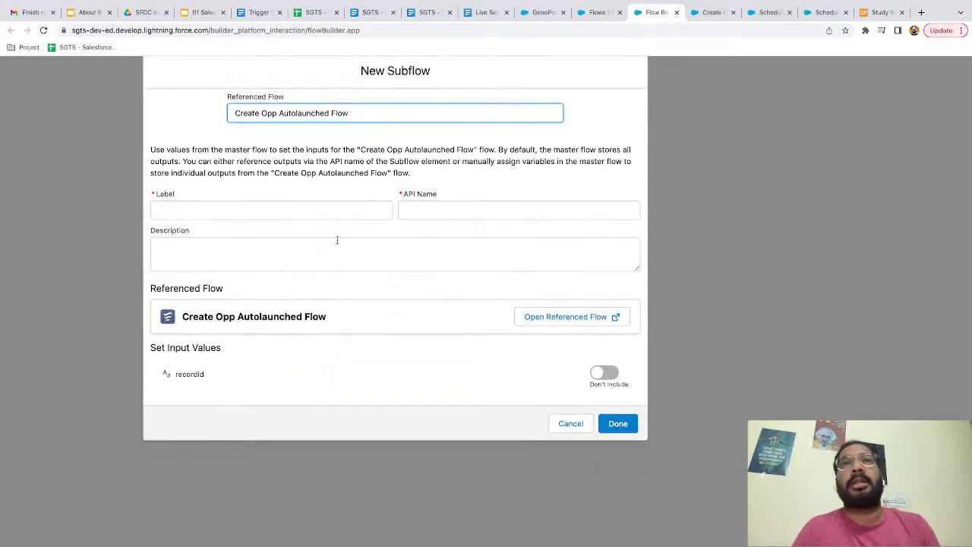
left_click(198, 233)
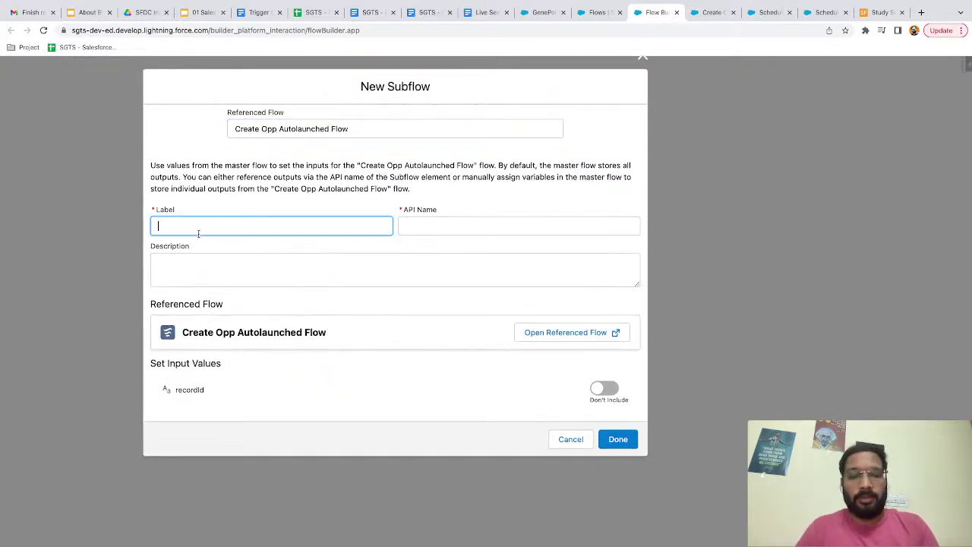
type("Call Sub Flow")
left_click(276, 363)
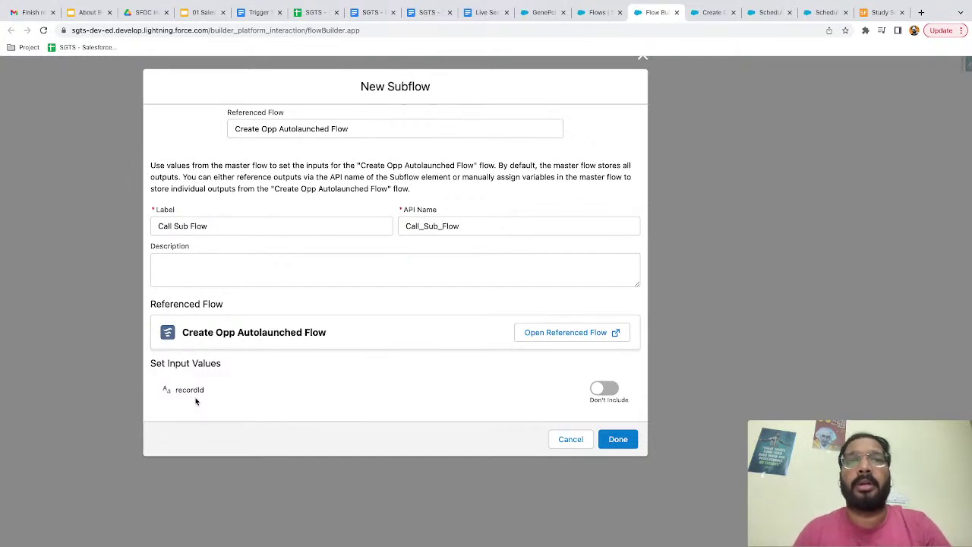
- Include the subflow's recordId input and set it to the triggering account's ID, {!$Record.Id}
left_click(604, 388)
left_click(209, 398)
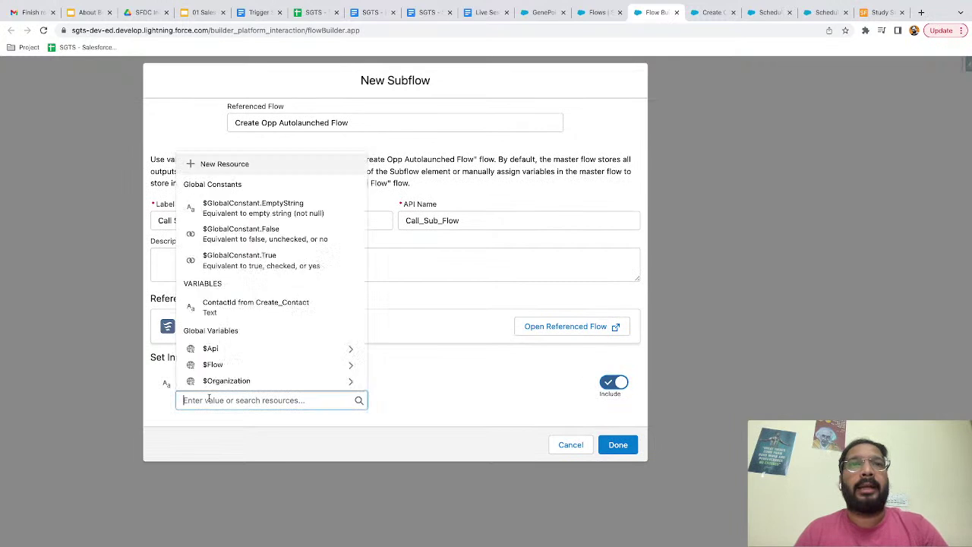
type("reco")
left_click(216, 373)
type("id")
scroll(238, 327, "down", 2)
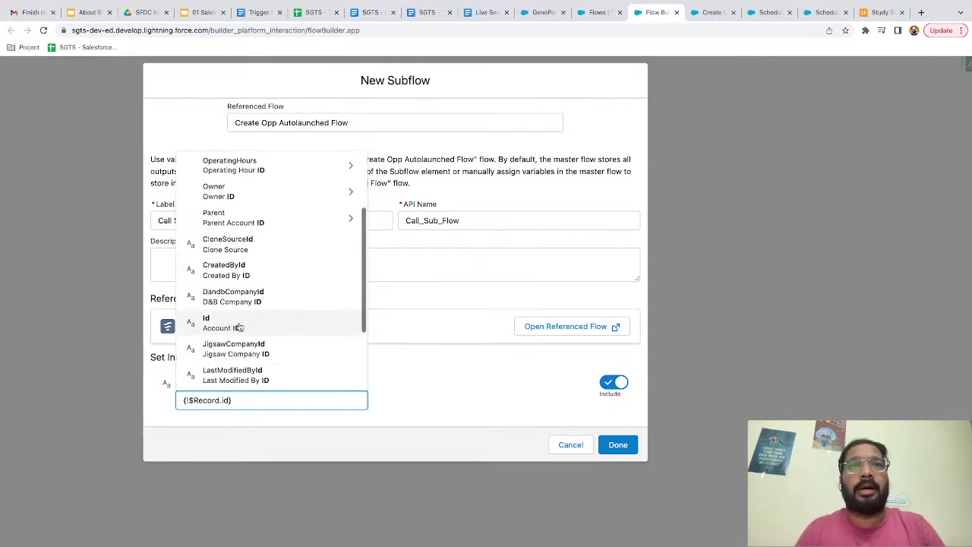
left_click(238, 327)
left_click(448, 402)
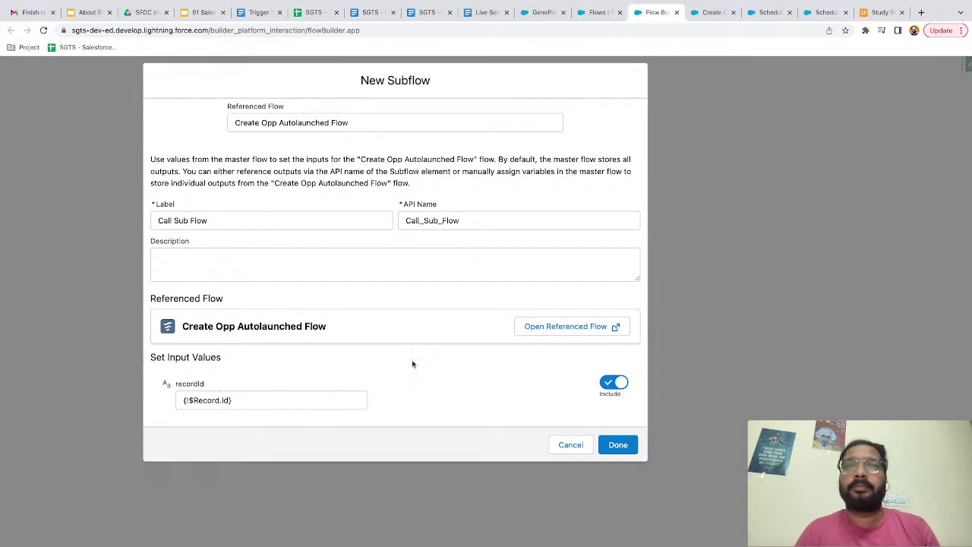
- Confirm the Call Sub Flow element and start saving the flow with the label Create Contact and Opp with Autolaunched Flow
left_click(618, 445)
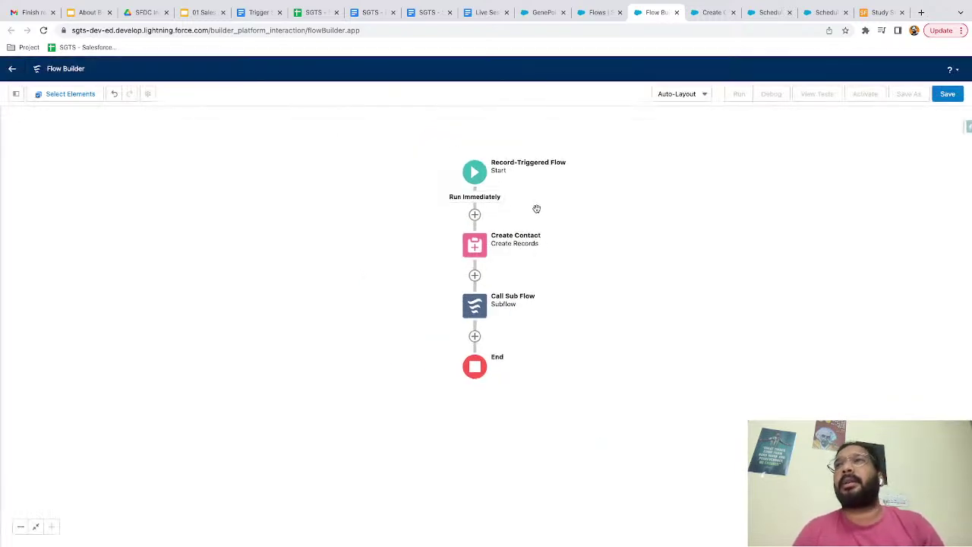
left_click(948, 93)
scroll(361, 259, "up", 5)
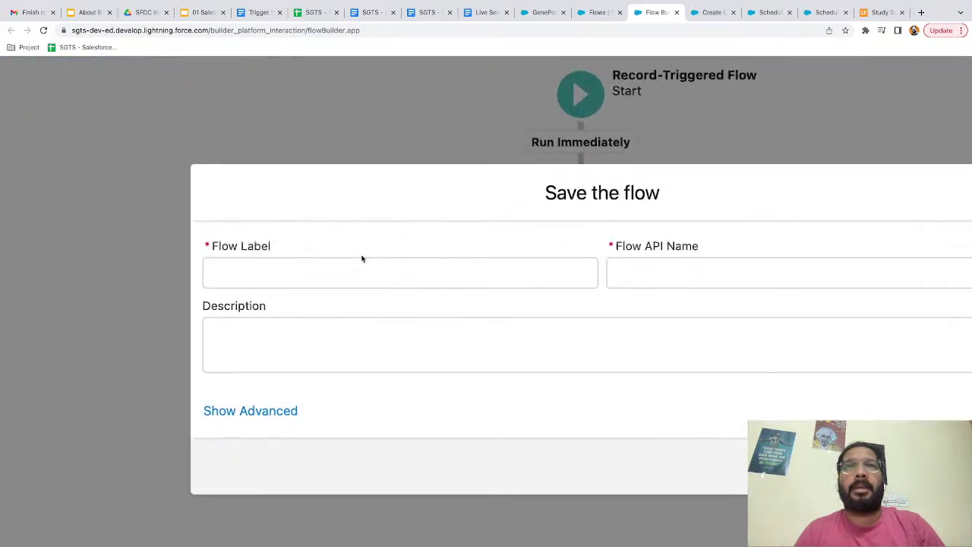
scroll(362, 259, "right", 3)
scroll(362, 259, "down", 2)
left_click(250, 225)
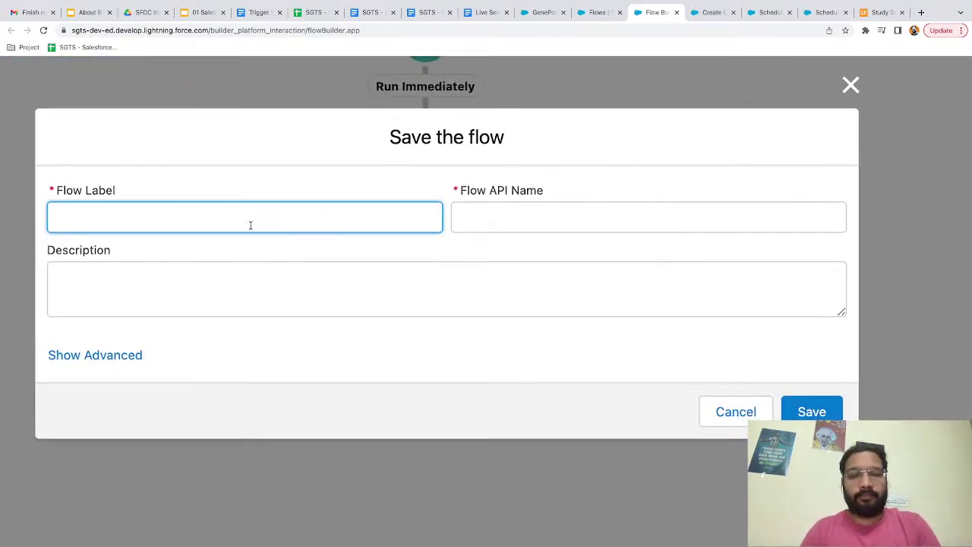
type("Create Con")
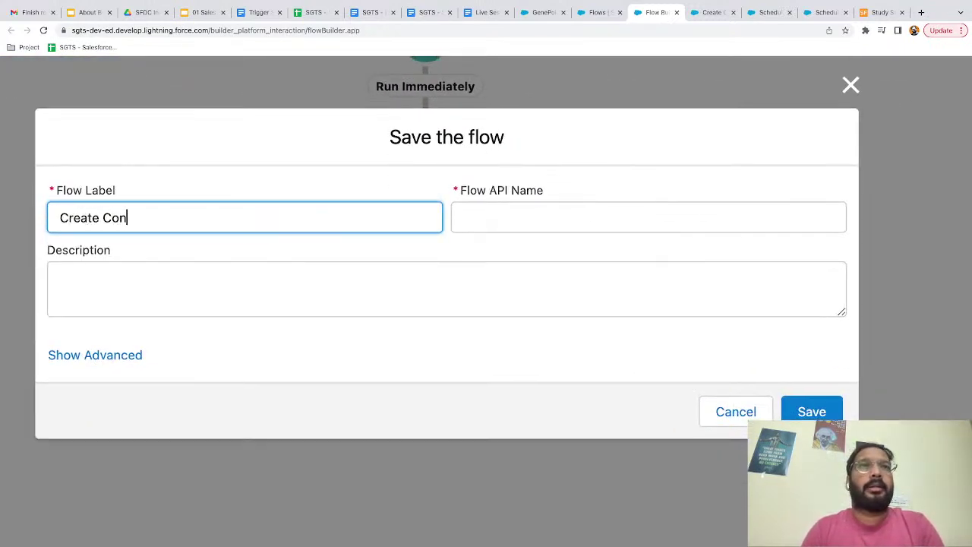
type("tact and O")
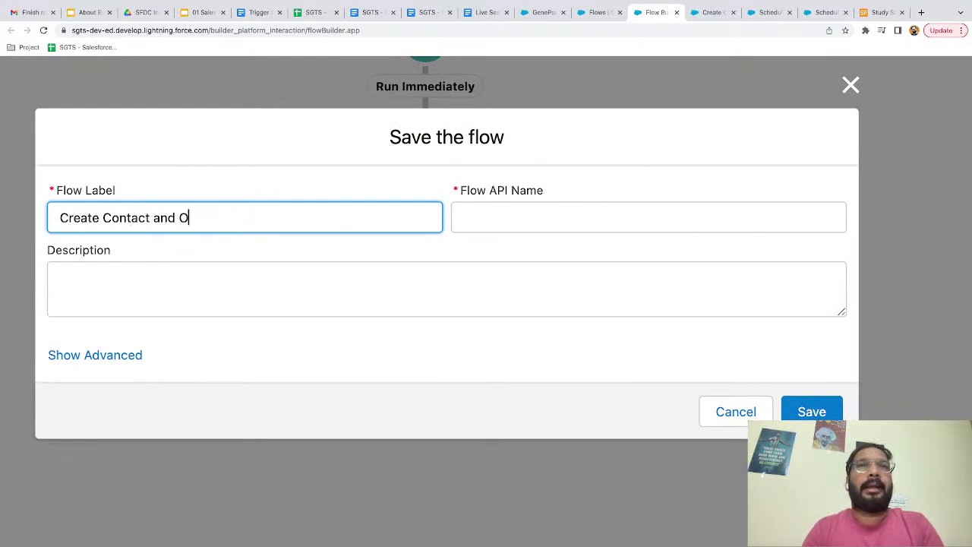
type("pp with Auto")
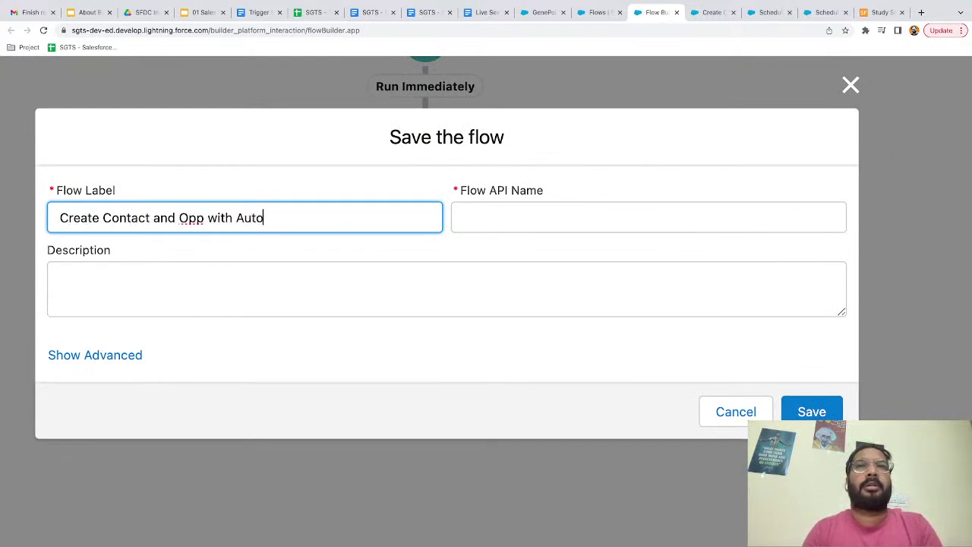
type("launched Flow")
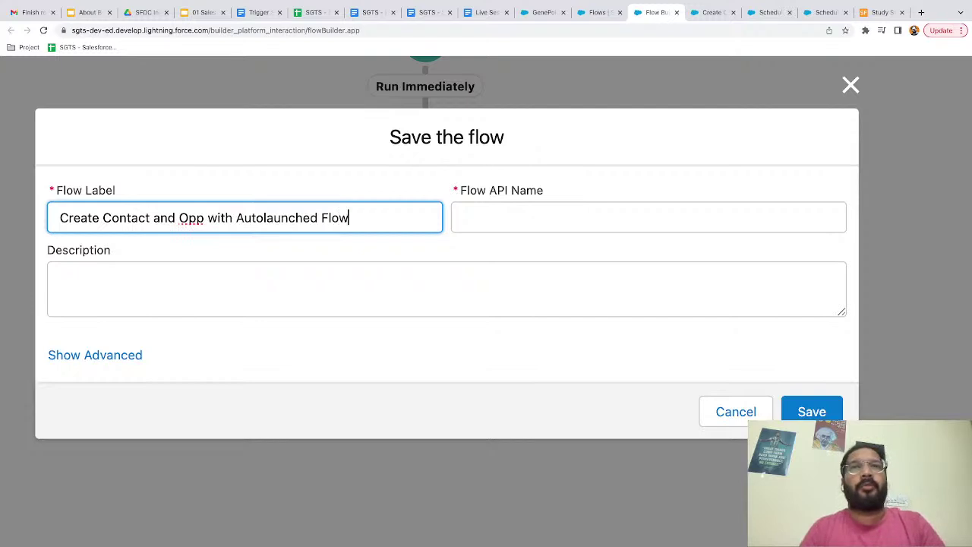
left_click(225, 353)
- Compare the new flow's advanced save settings with the How to Run the Flow options in Create Opp Autolaunched Flow's version properties
left_click(104, 355)
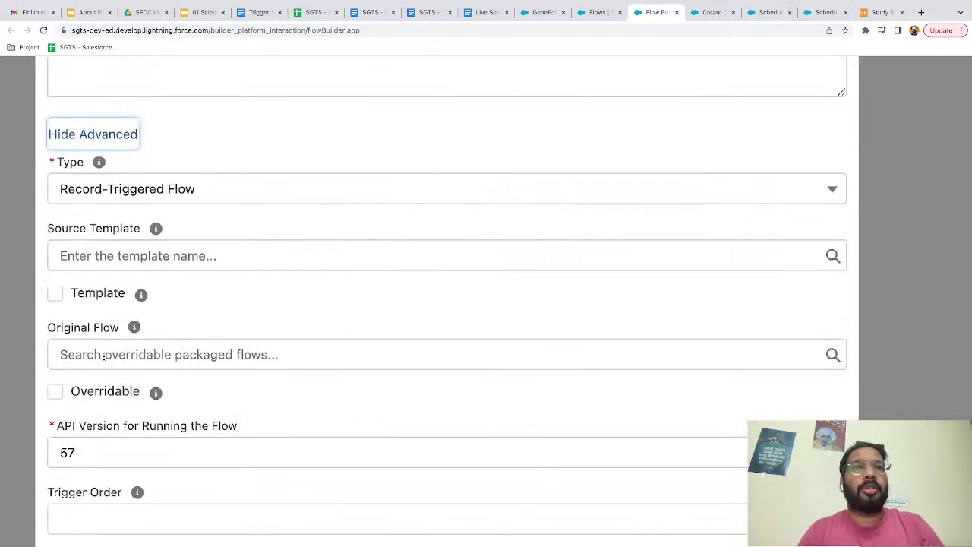
scroll(185, 340, "down", 1)
scroll(184, 337, "up", 1)
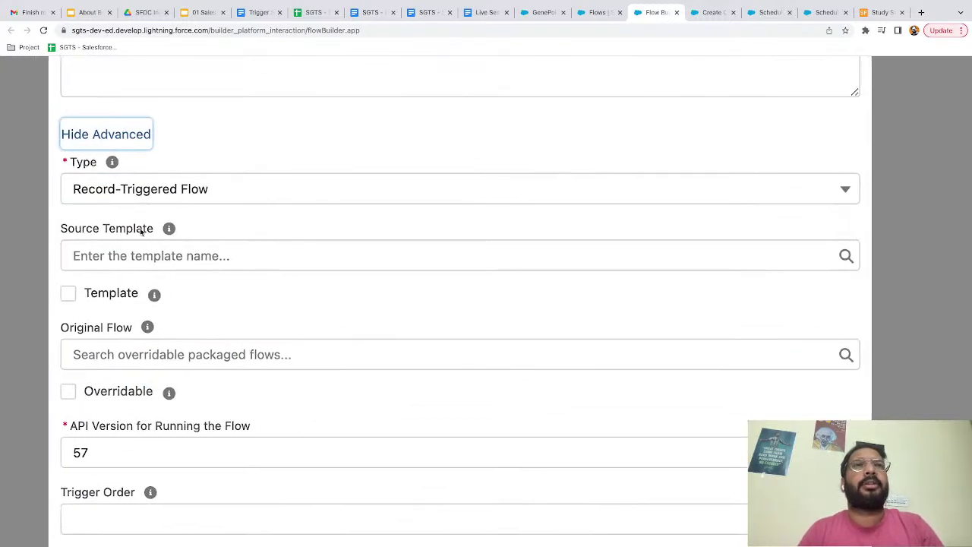
left_click(710, 12)
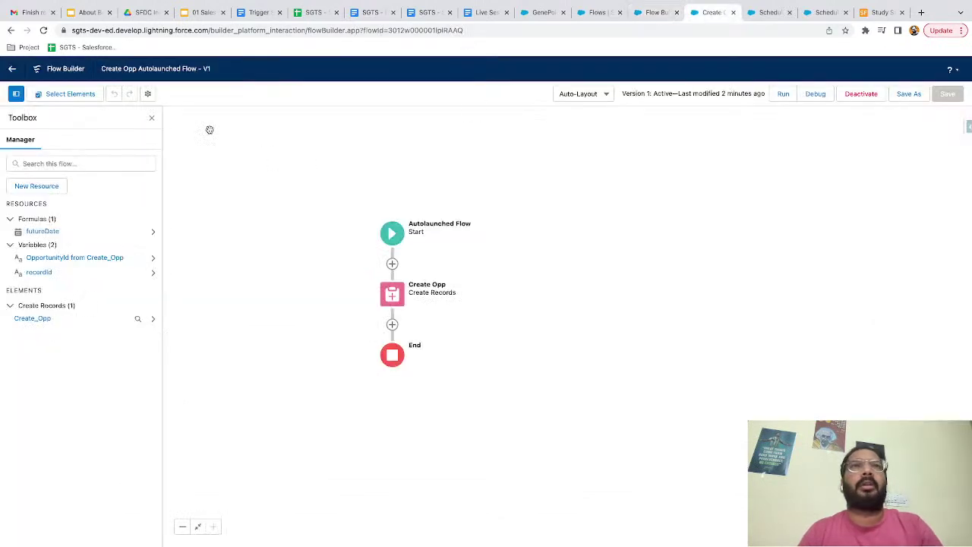
left_click(147, 94)
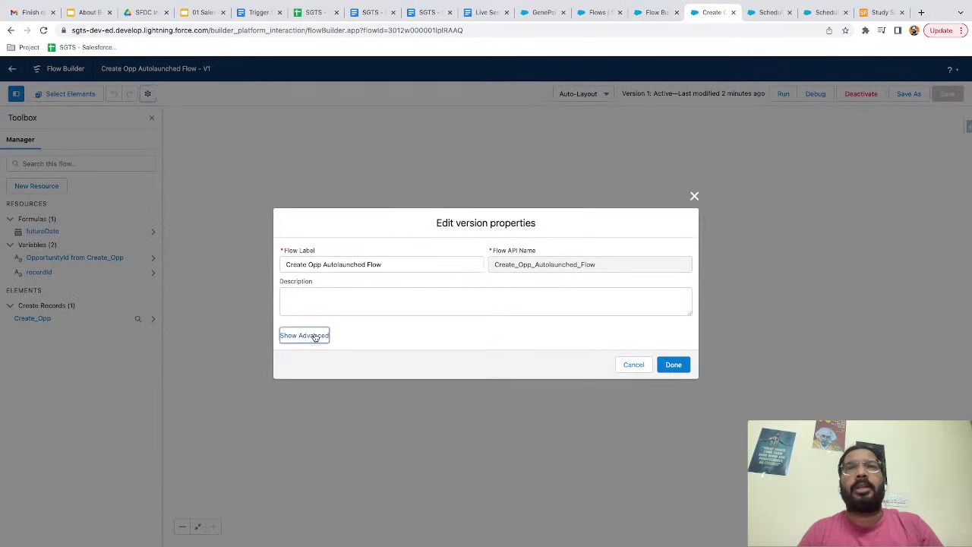
left_click(316, 336)
scroll(323, 284, "up", 5)
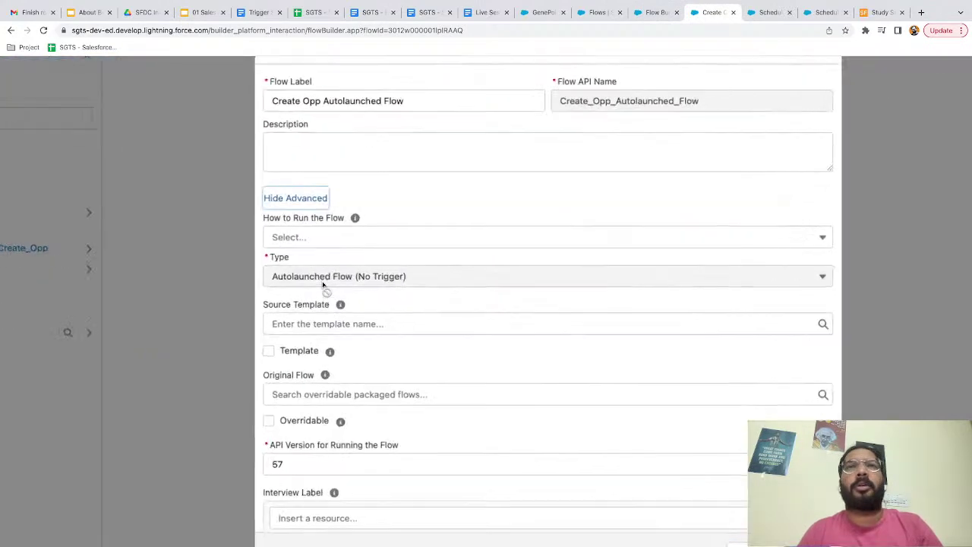
scroll(324, 284, "right", 2)
left_click(233, 230)
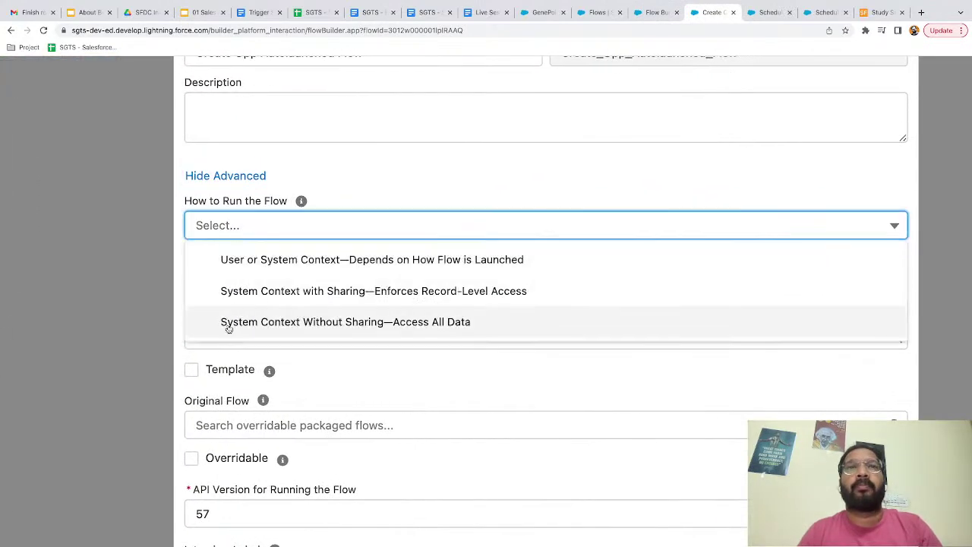
left_click(366, 186)
- Review the record-triggered flow's remaining advanced settings, recheck Create Opp Autolaunched Flow's run-context options, and close its version properties
left_click(655, 13)
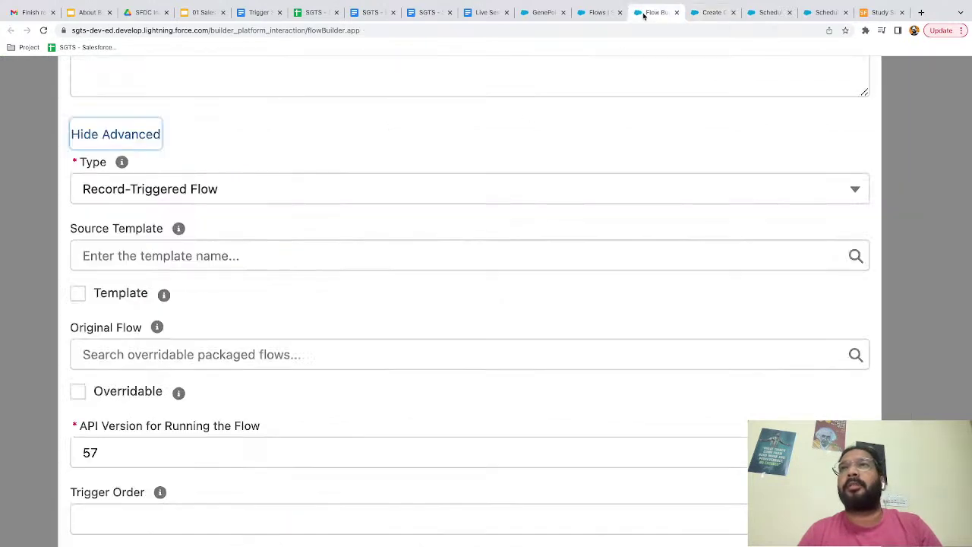
scroll(363, 180, "up", 3)
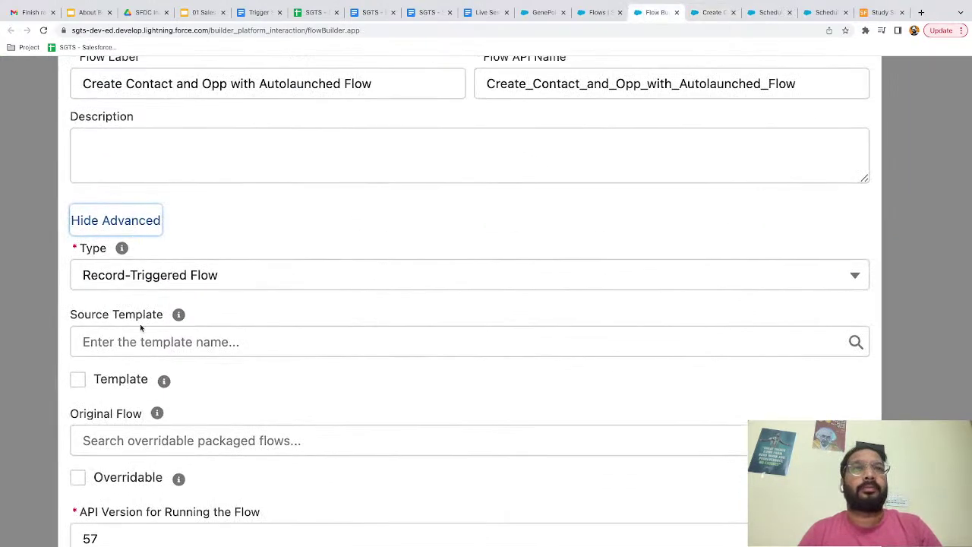
scroll(141, 322, "down", 1)
key("ctrl+minus")
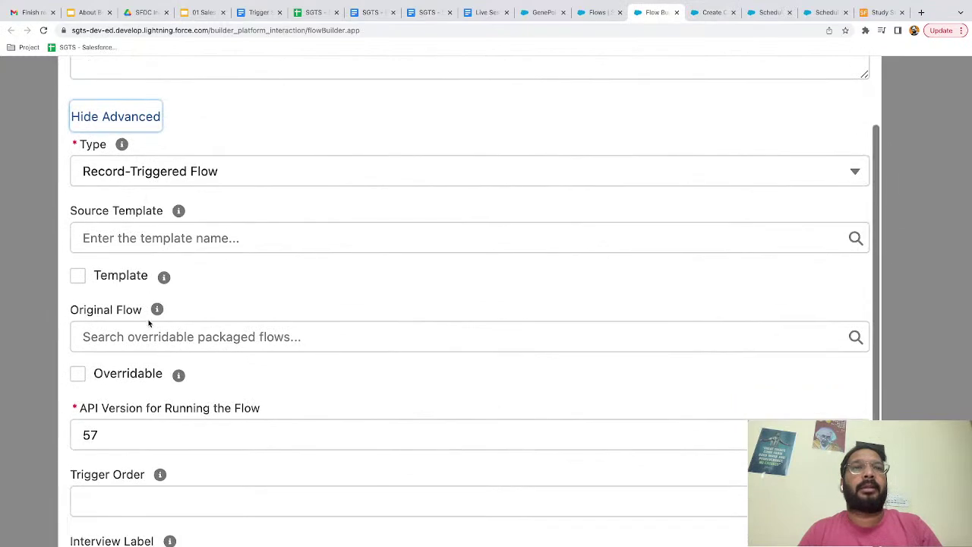
key("ctrl+minus")
key("ctrl+minus")
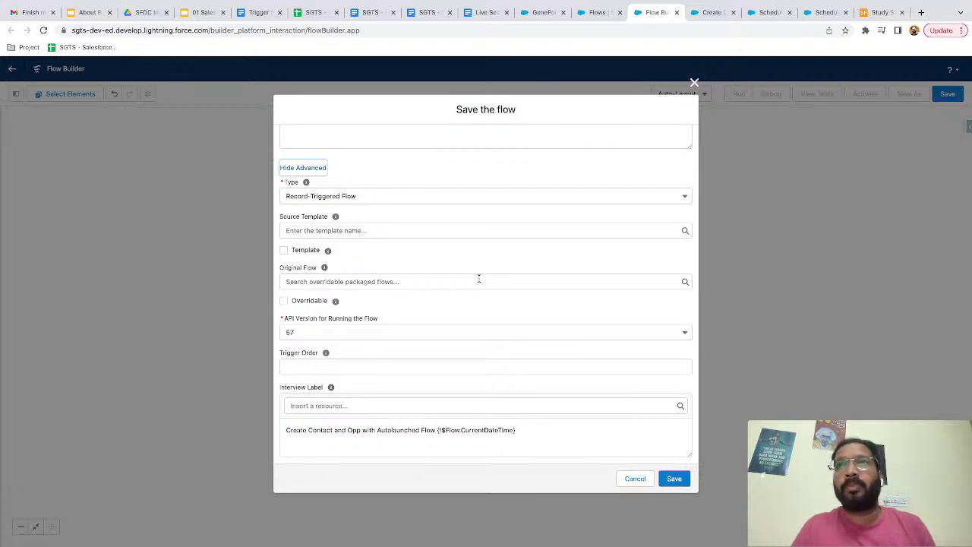
left_click(711, 12)
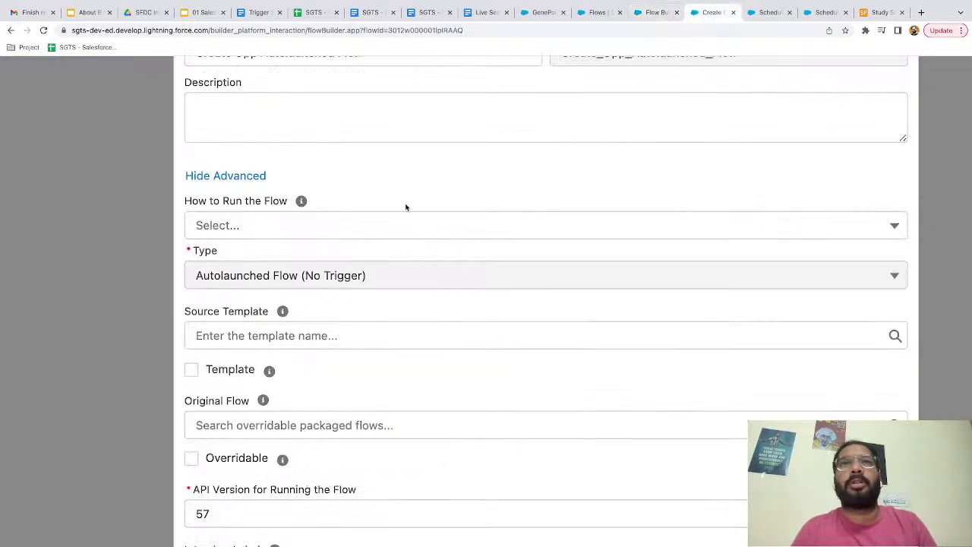
left_click(246, 233)
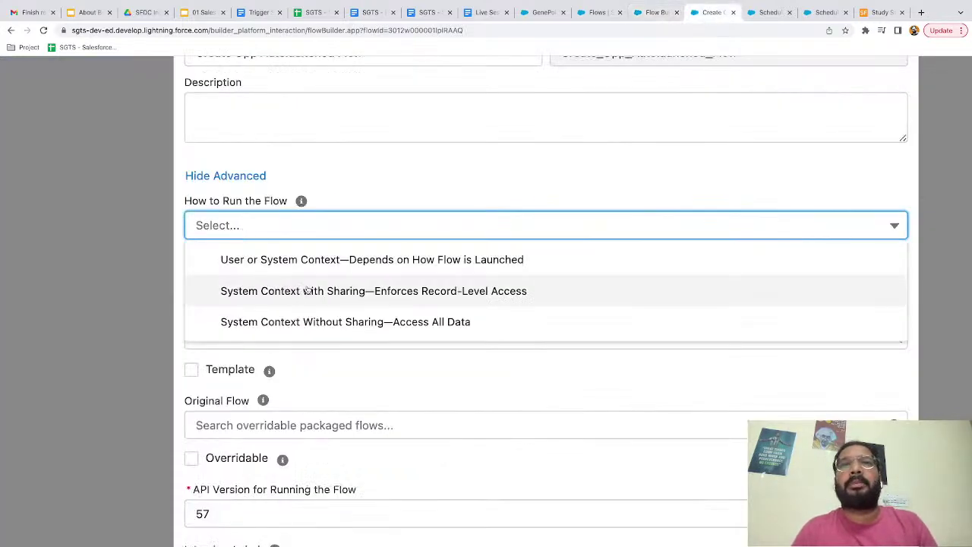
left_click(435, 187)
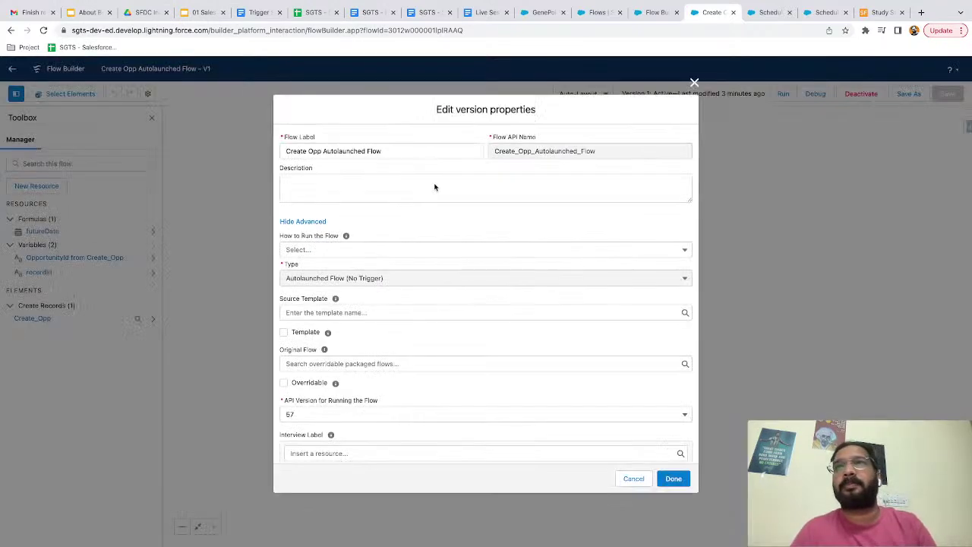
left_click(673, 479)
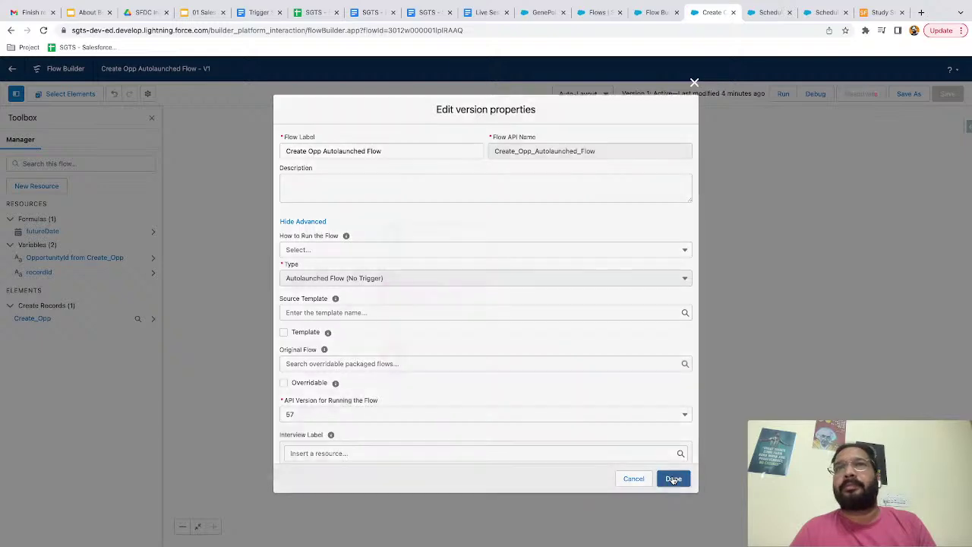
- Save the record-triggered flow Create Contact and Opp with Autolaunched Flow and activate it
left_click(641, 19)
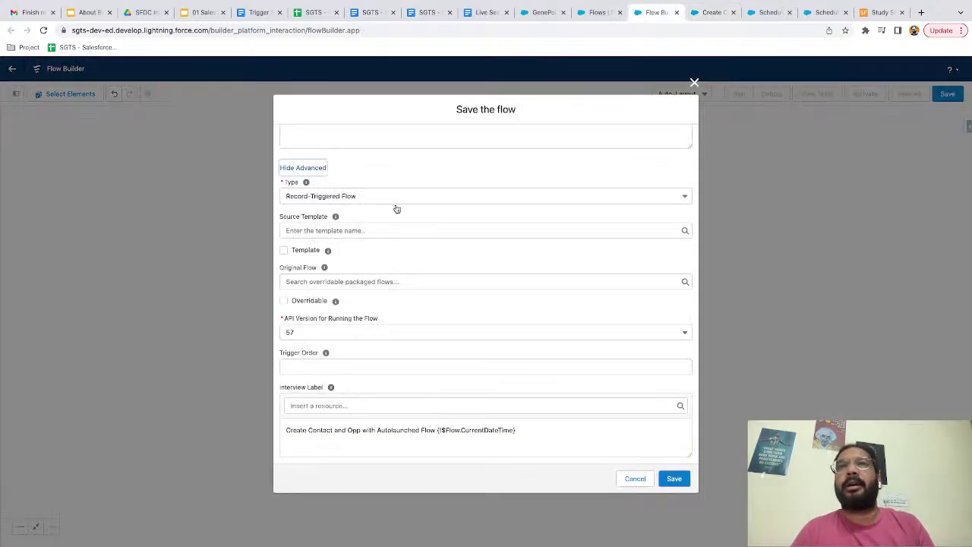
scroll(456, 338, "up", 2)
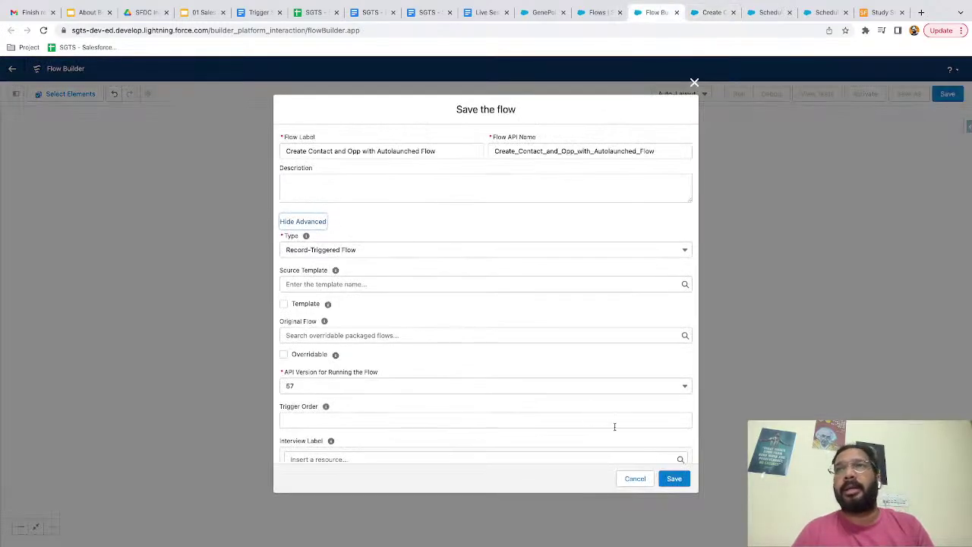
left_click(675, 479)
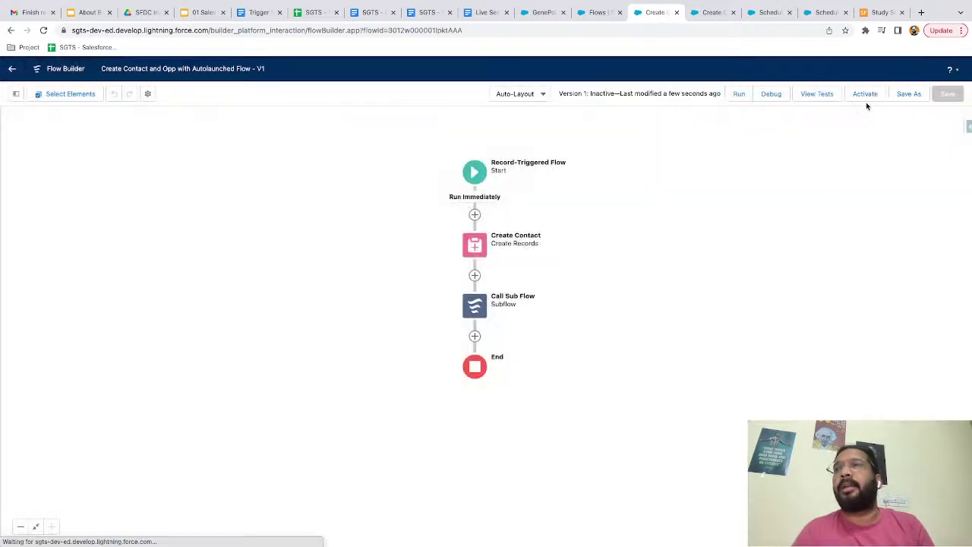
left_click(866, 96)
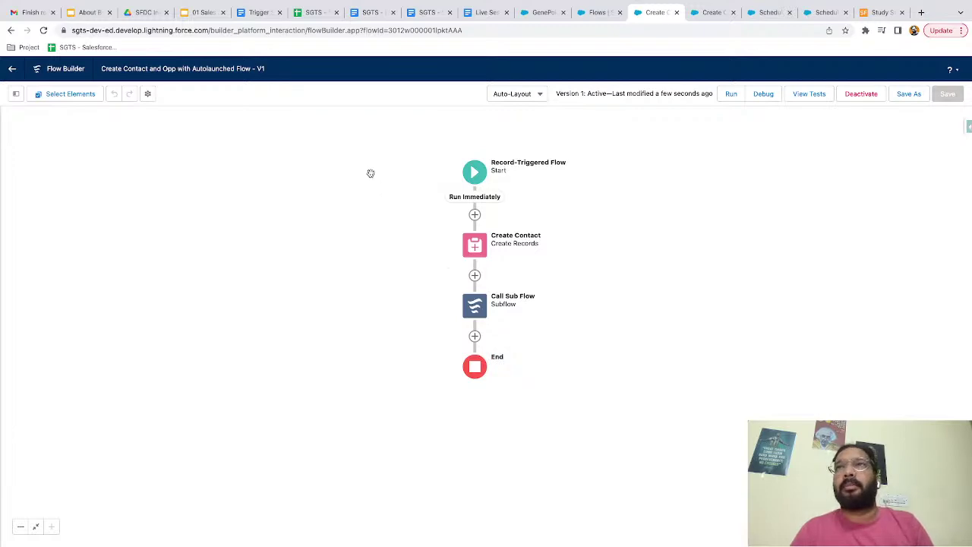
- Open Flow Trigger Explorer from the Flows setup page and show the flows that run when an Account record is Created
left_click(598, 13)
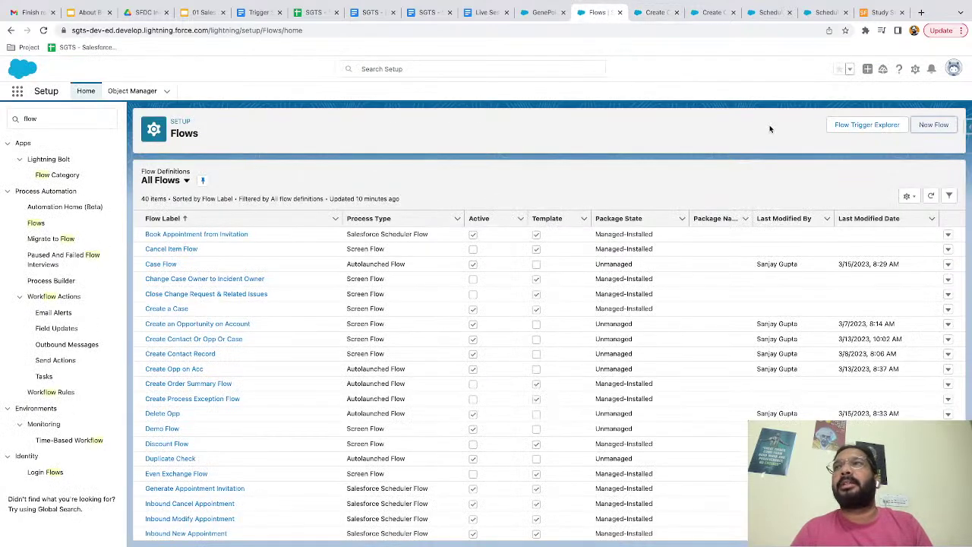
left_click(857, 124)
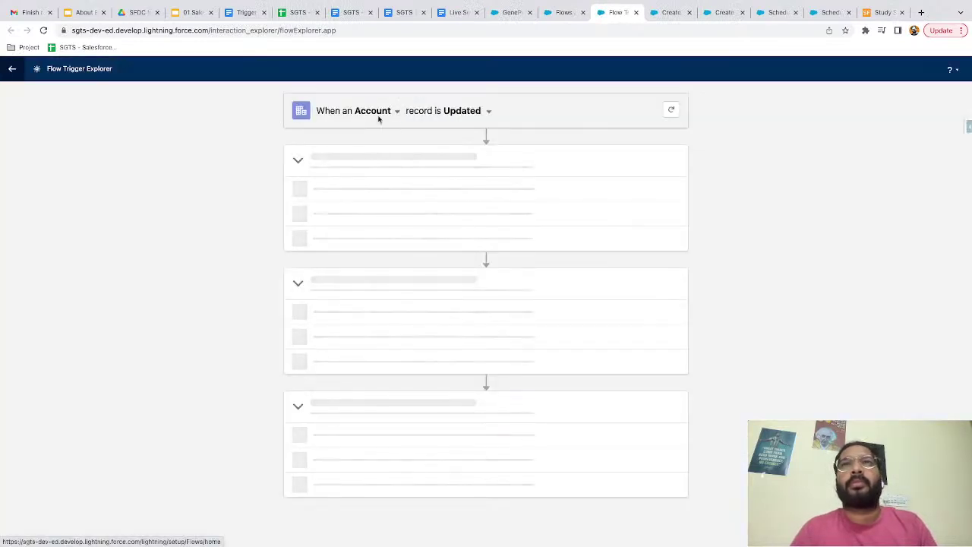
left_click(488, 111)
left_click(503, 130)
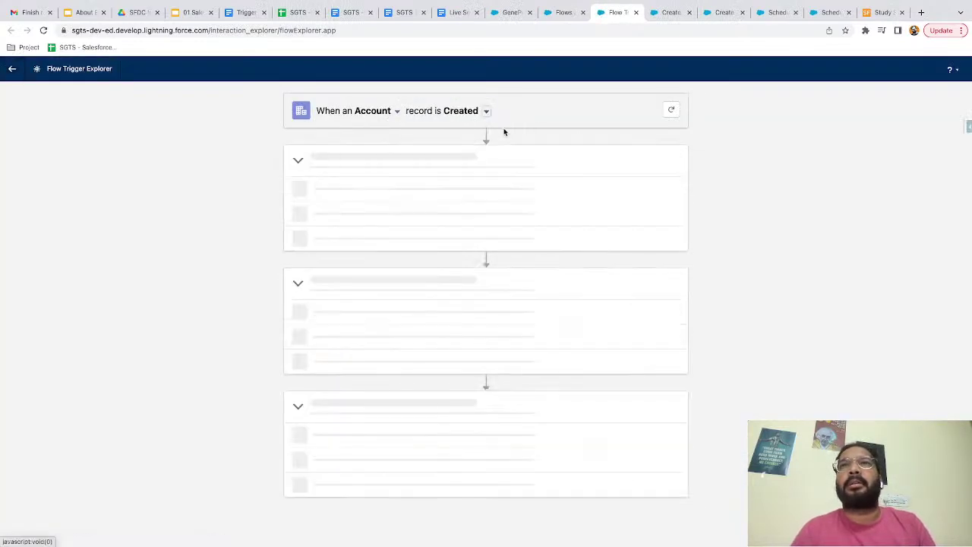
key("ctrl+plus")
key("ctrl+plus")
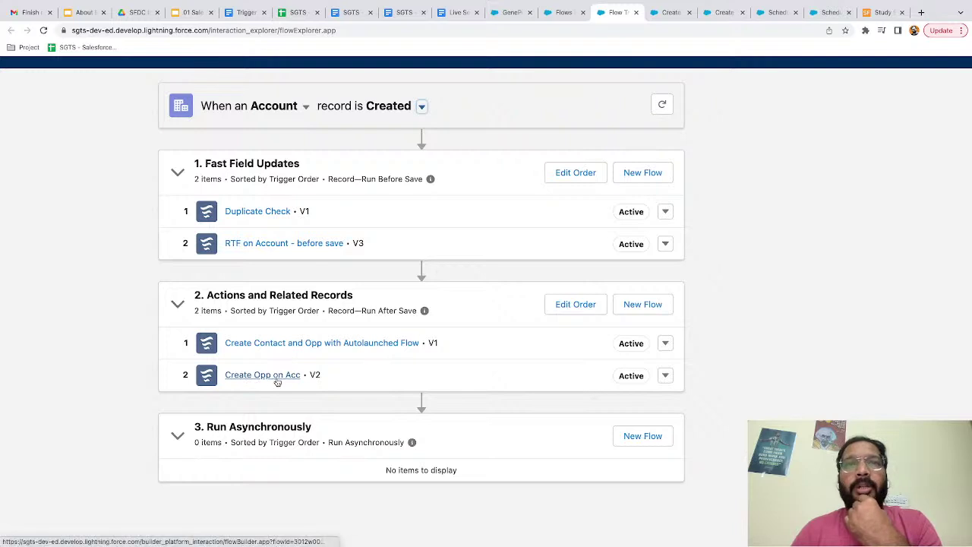
- Deactivate version V2 of the Create Opp on Acc flow from its flow details and versions
left_click(667, 376)
left_click(606, 381)
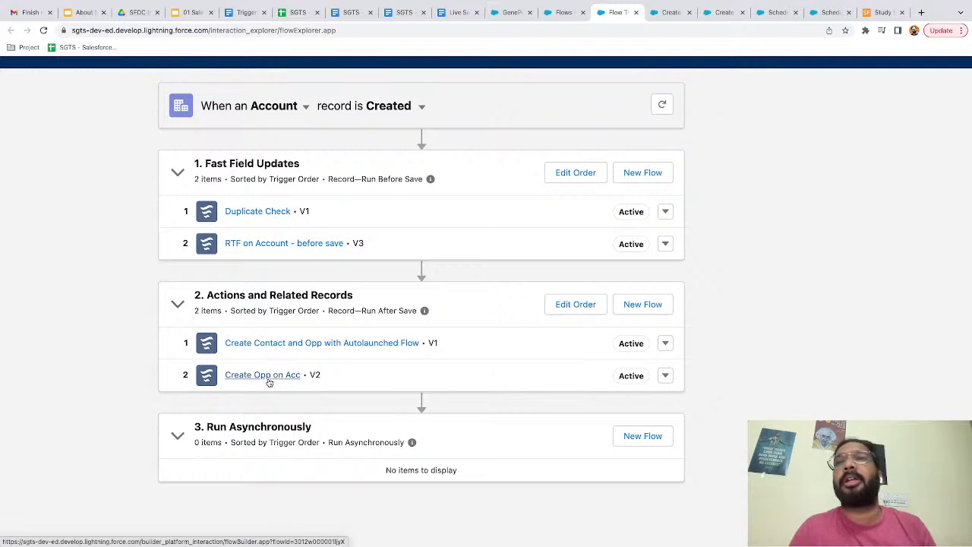
left_click(666, 377)
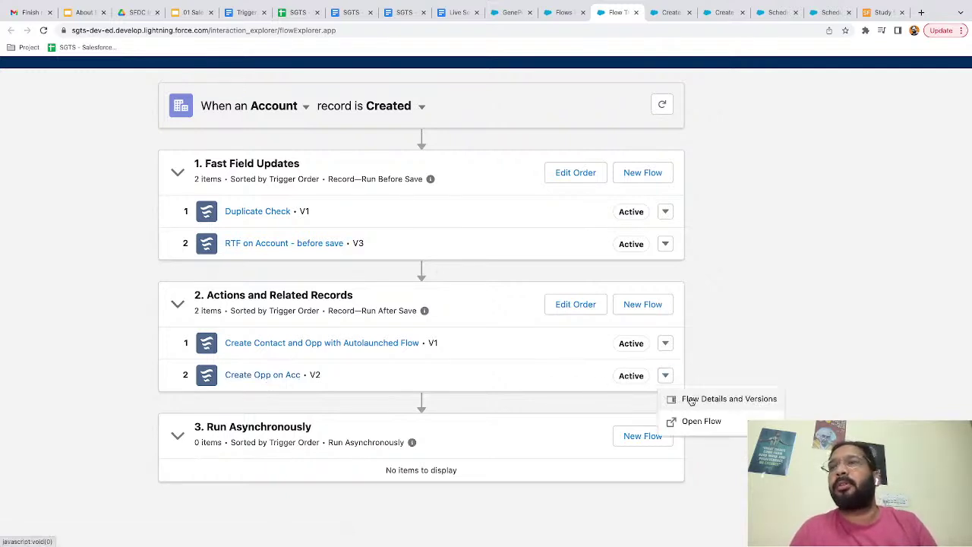
left_click(736, 399)
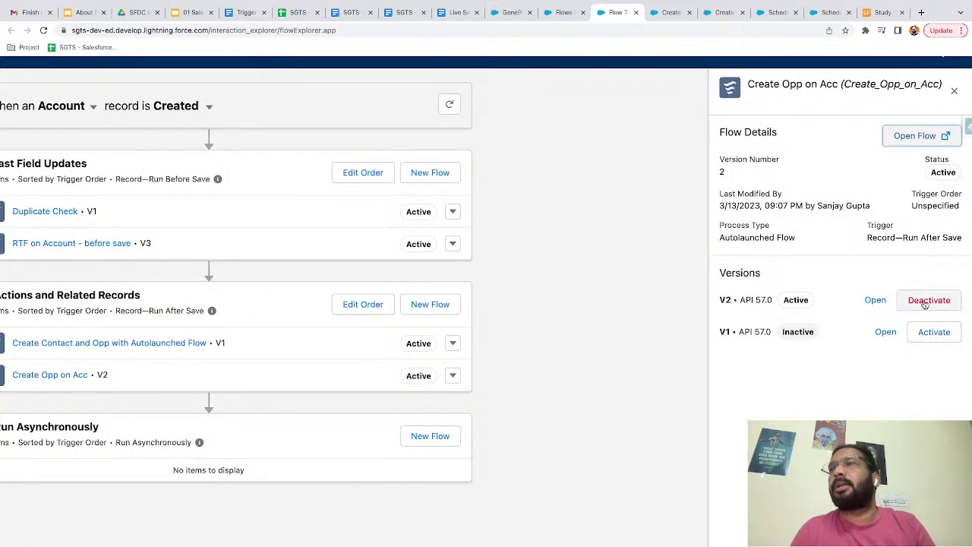
left_click(929, 300)
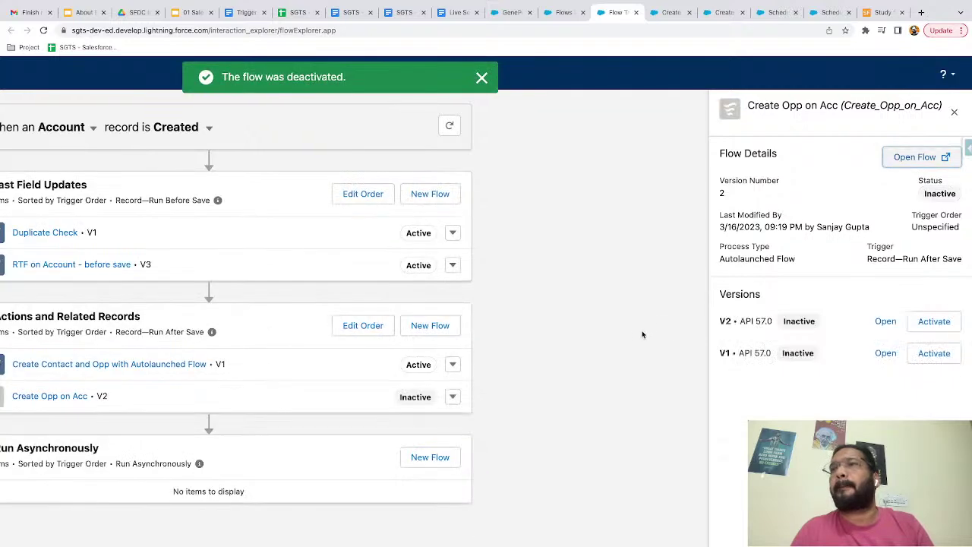
left_click(634, 336)
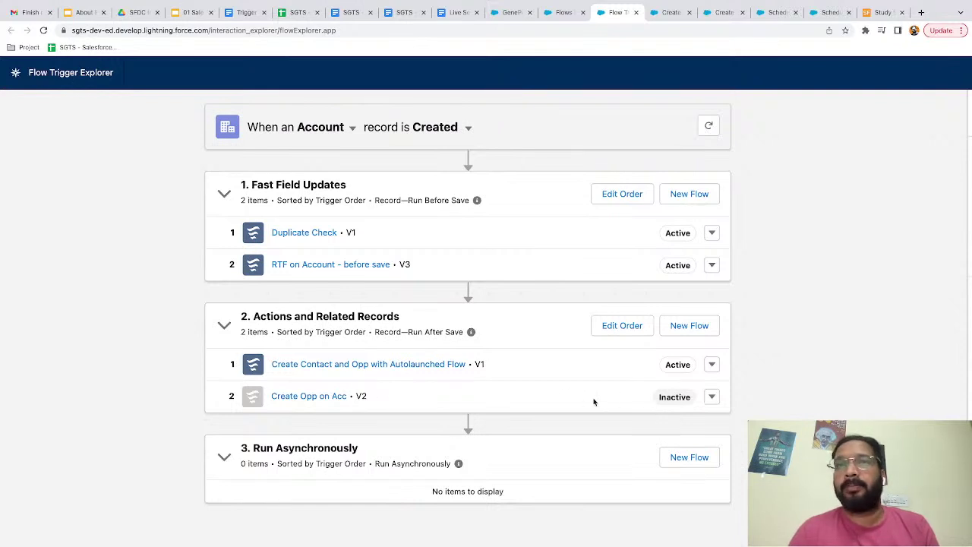
scroll(577, 397, "right", 2)
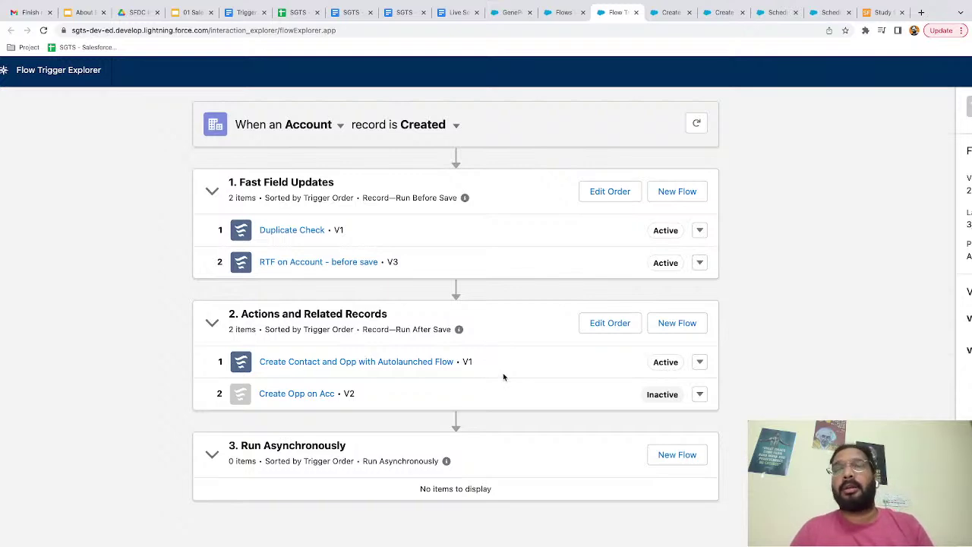
- Show the flow details and versions of the Create Opp on Acc flow in Flow Trigger Explorer
key("ctrl+minus")
key("ctrl+minus")
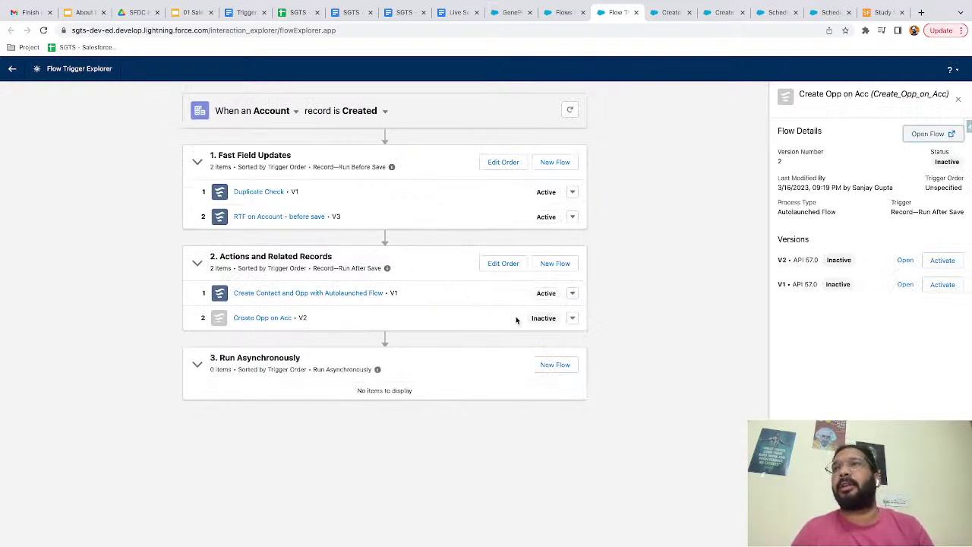
left_click(573, 318)
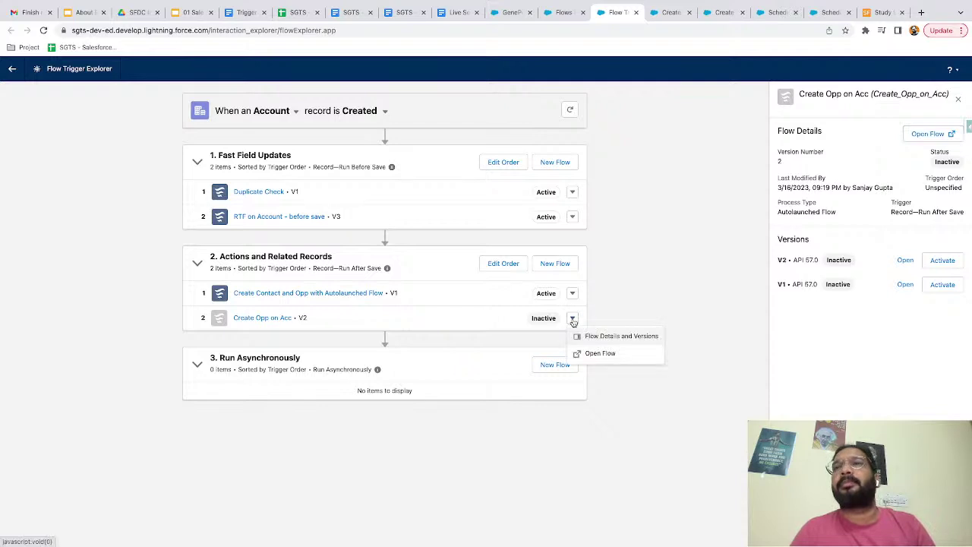
left_click(613, 336)
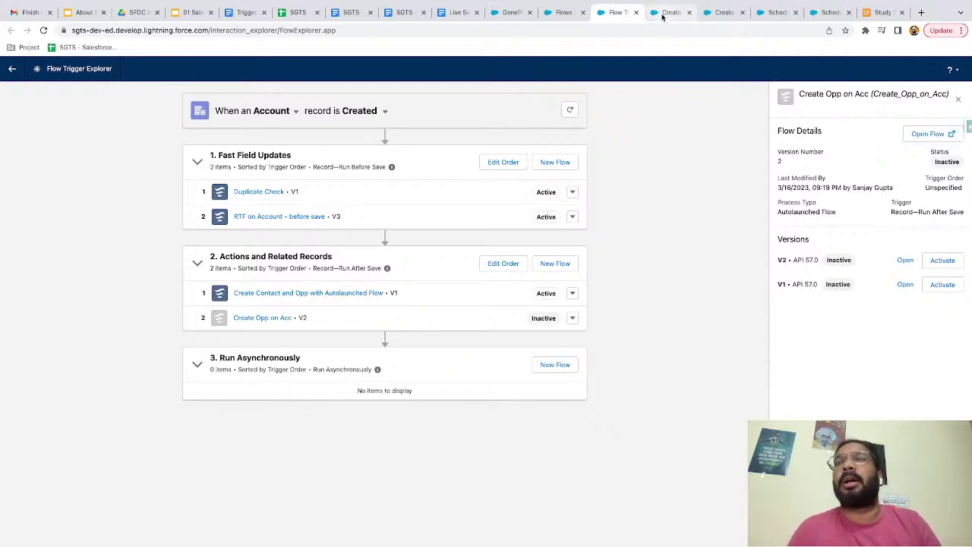
- Start a new account record from the Sales accounts list and name it Acc 2203
left_click(508, 13)
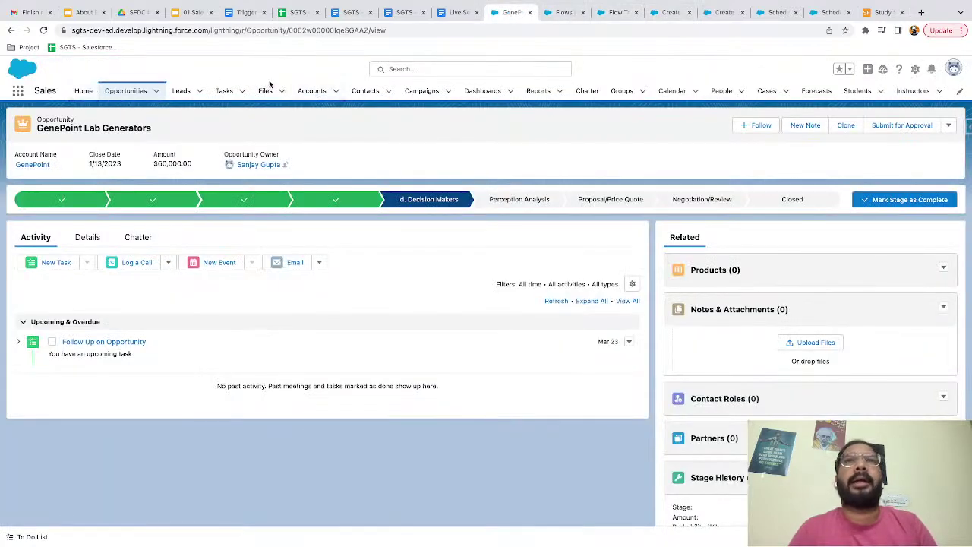
left_click(313, 92)
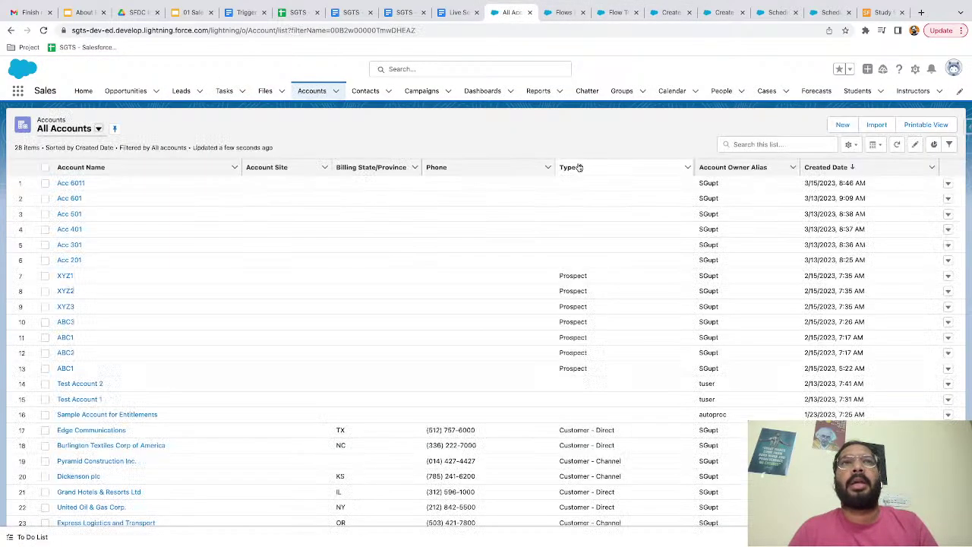
left_click(841, 125)
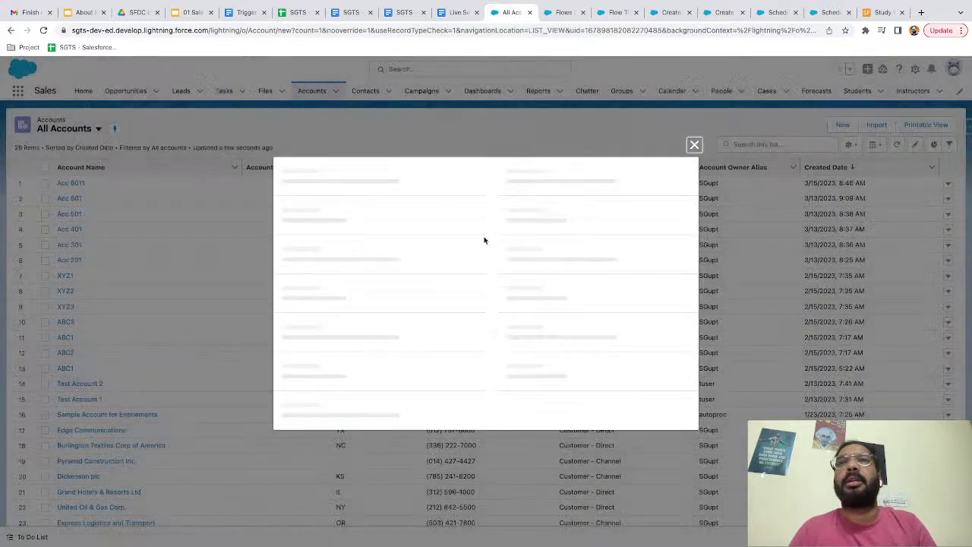
left_click(312, 190)
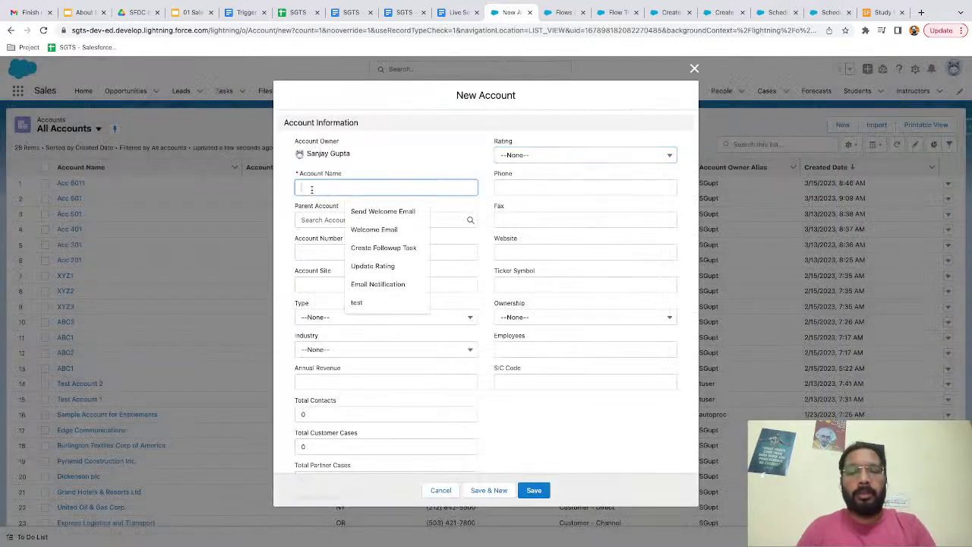
type("Acc 2")
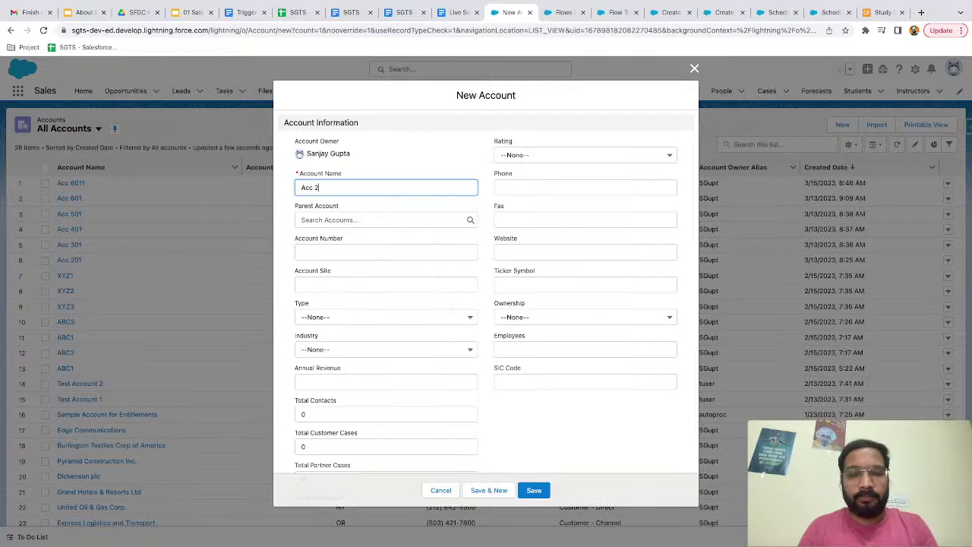
type("203")
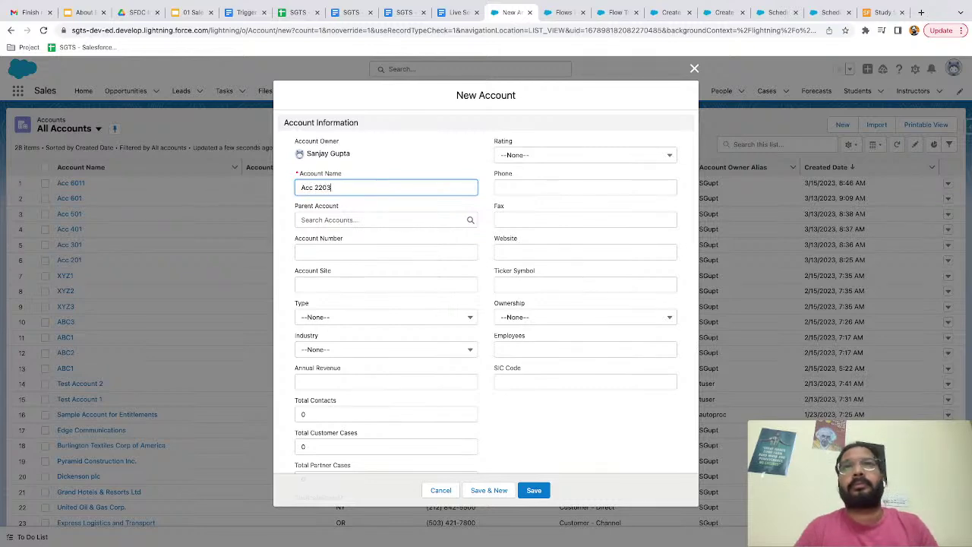
- Set the new account's required Active field to Yes and save the record
left_click(534, 490)
left_click(380, 465)
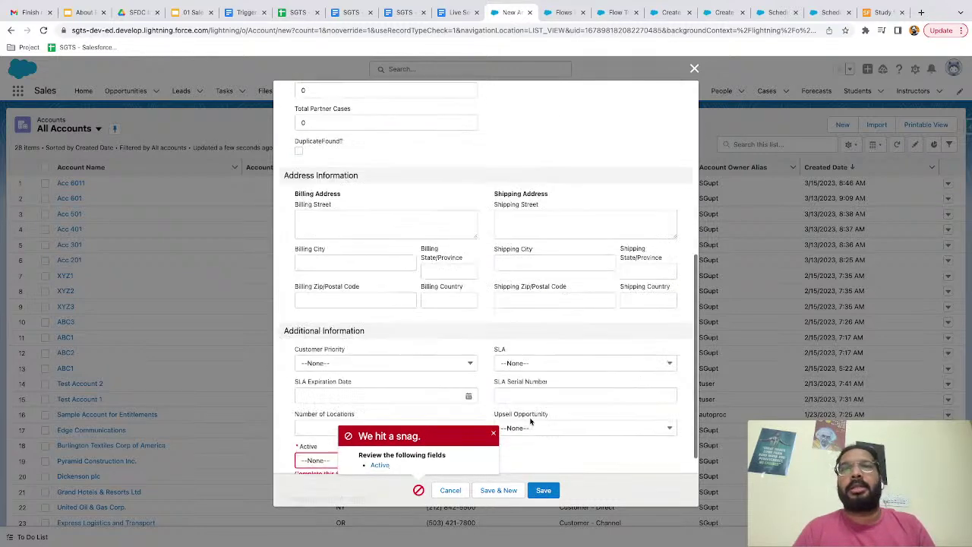
left_click(356, 366)
left_click(320, 400)
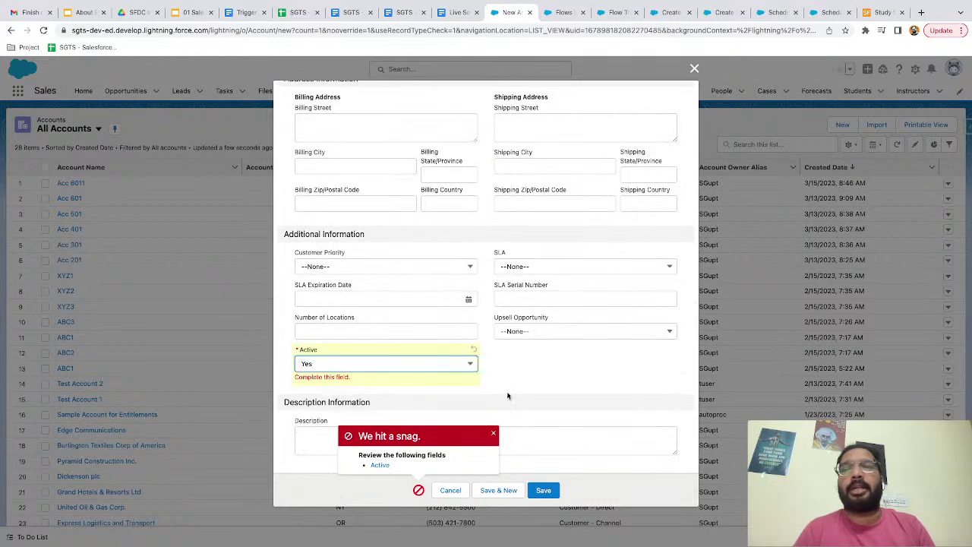
left_click(543, 487)
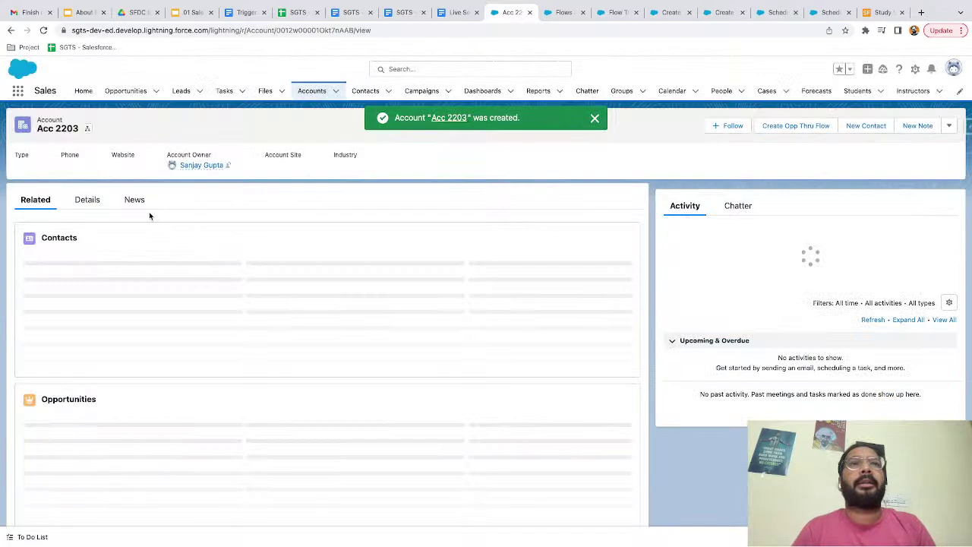
- Examine the related contacts and opportunities on the Acc 2203 account to check what the flows created
scroll(132, 371, "down", 1)
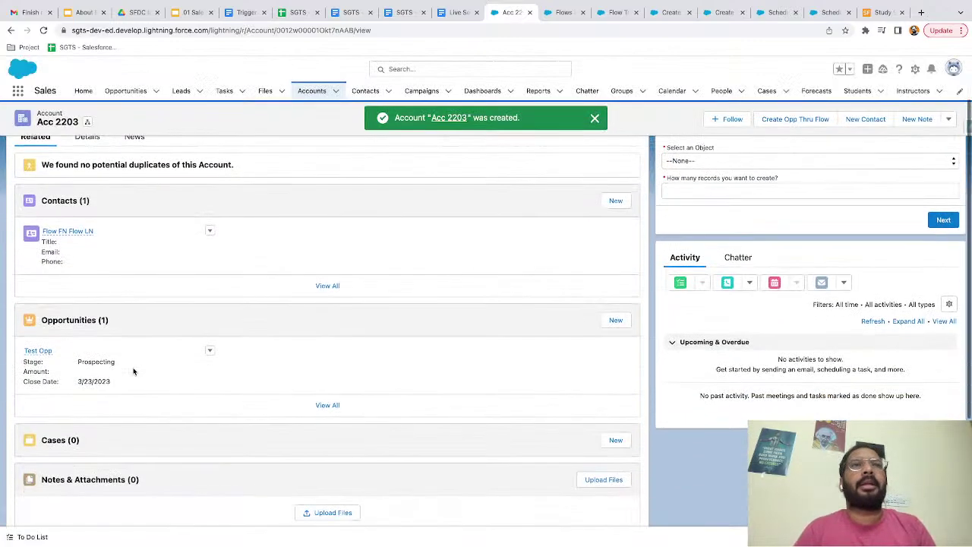
scroll(112, 210, "up", 5)
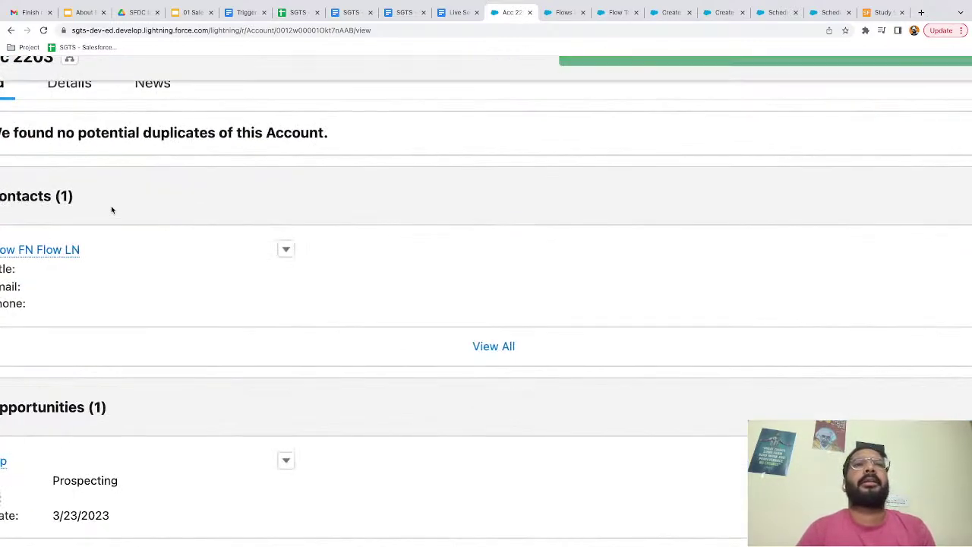
scroll(111, 209, "down", 5)
scroll(114, 210, "down", 1)
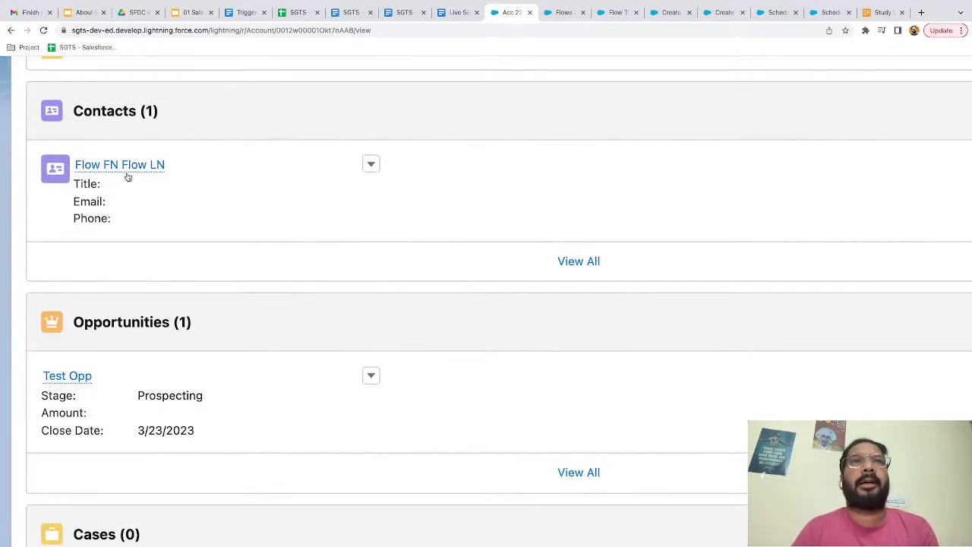
mouse_move(152, 173)
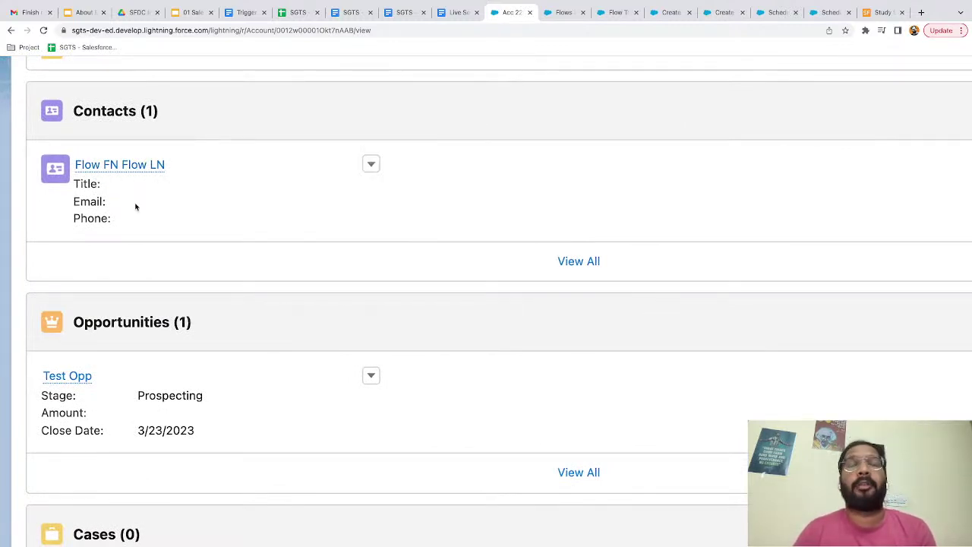
scroll(115, 324, "down", 3)
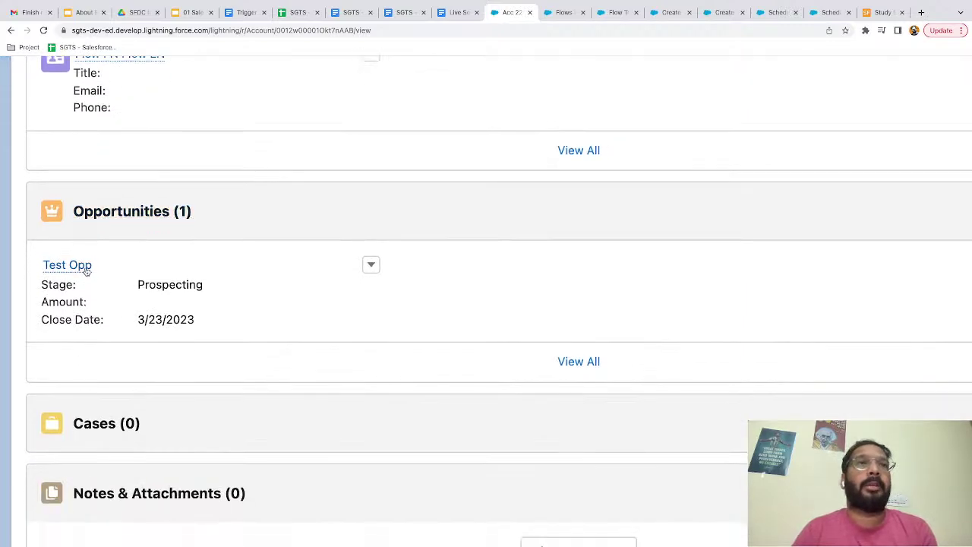
mouse_move(94, 272)
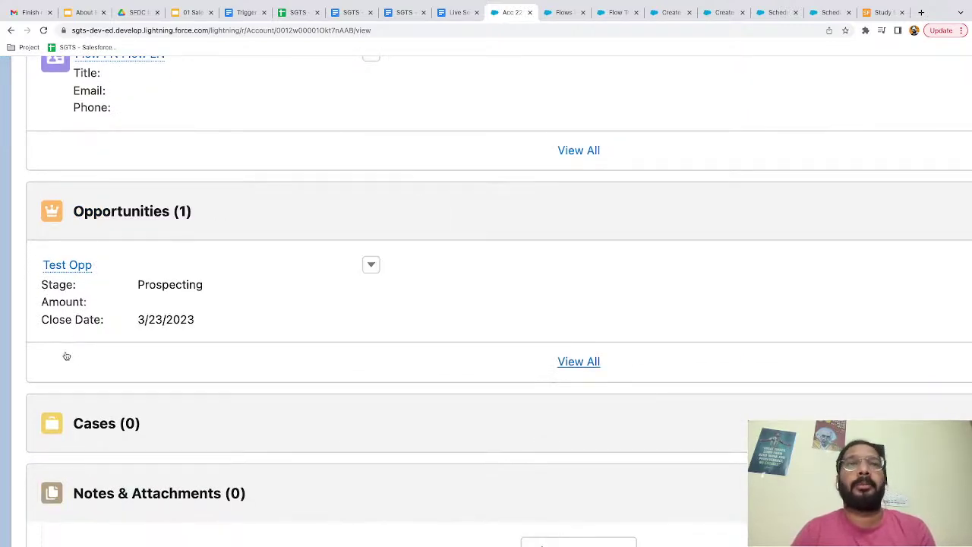
key("ctrl+minus")
key("ctrl+minus")
key("ctrl+minus")
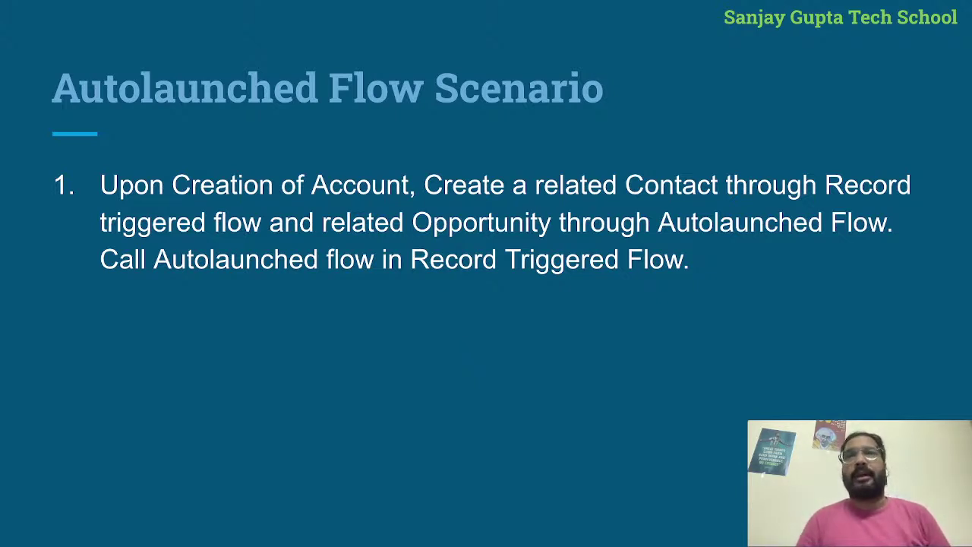
left_click(539, 329)
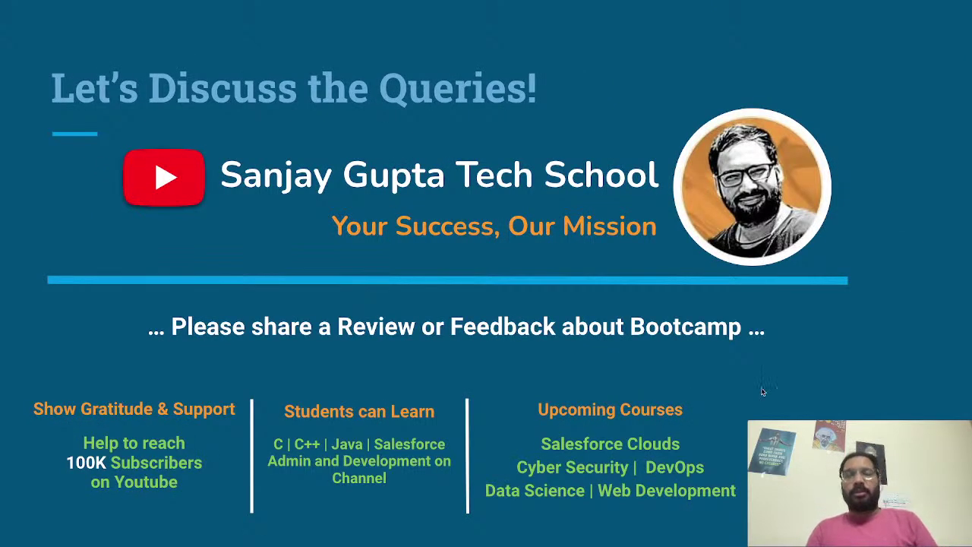
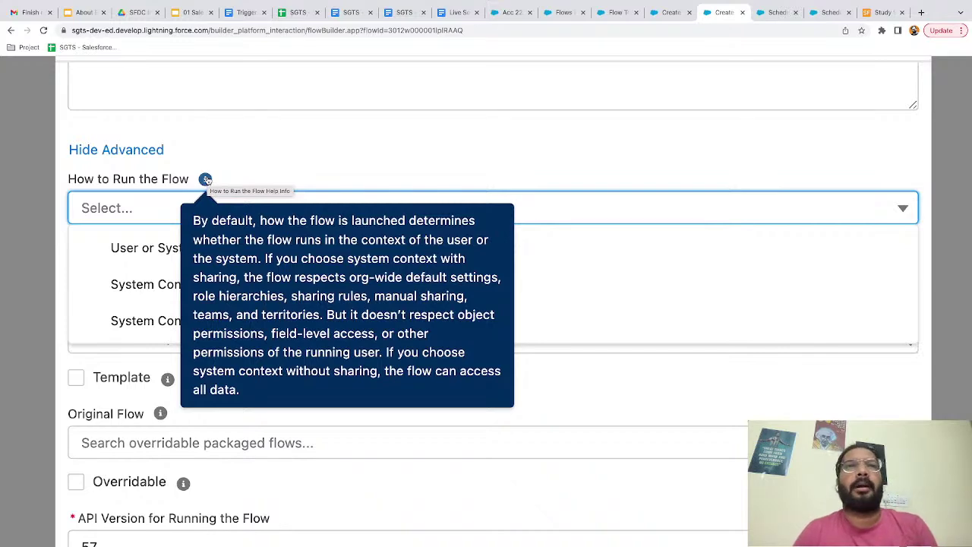
- Try the user-or-system, with-sharing and without-sharing run contexts in Create Opp Autolaunched Flow's version properties and discard the changes
left_click(223, 255)
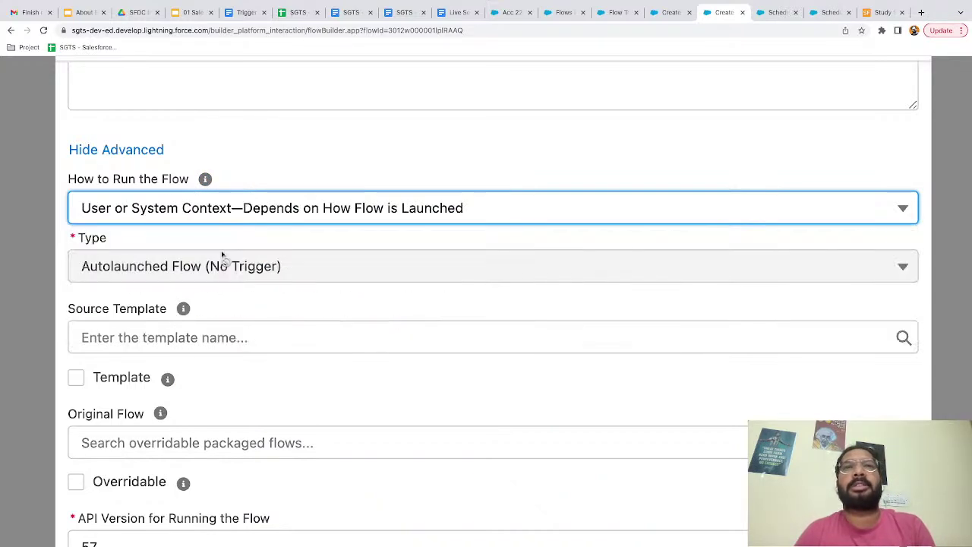
left_click(276, 232)
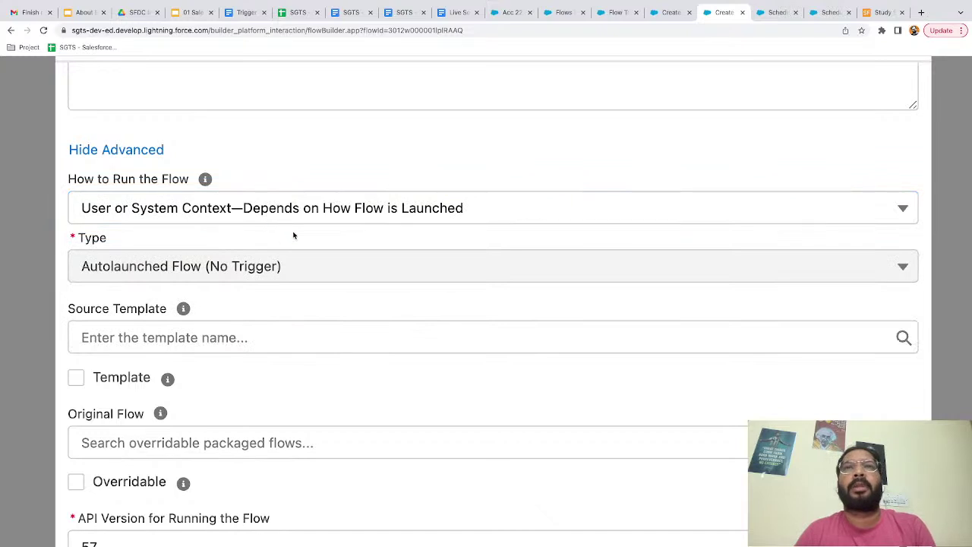
left_click(184, 216)
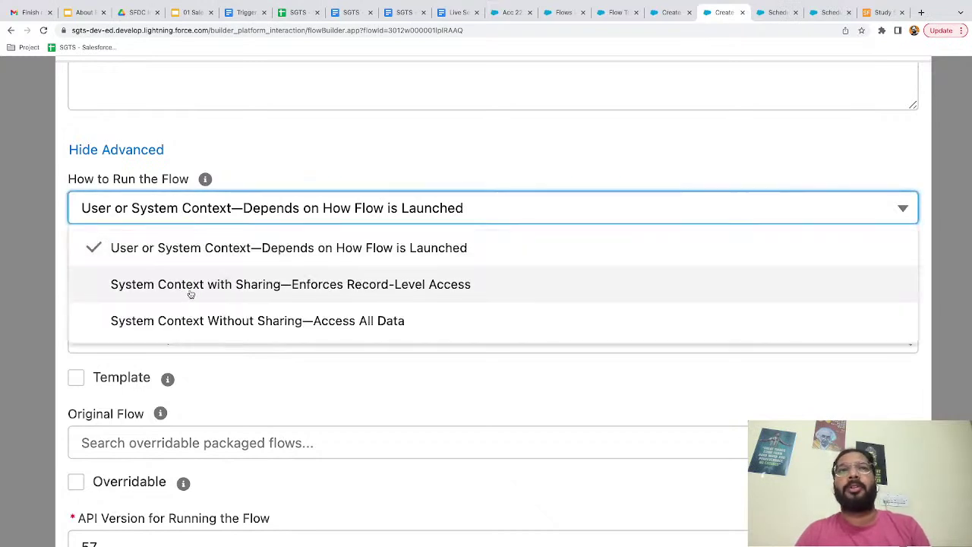
left_click(189, 293)
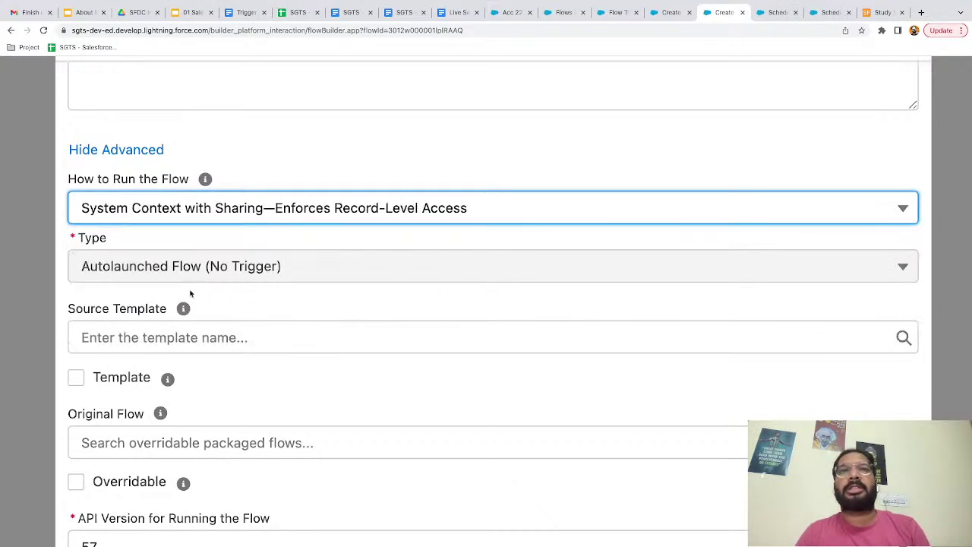
left_click(303, 218)
left_click(259, 325)
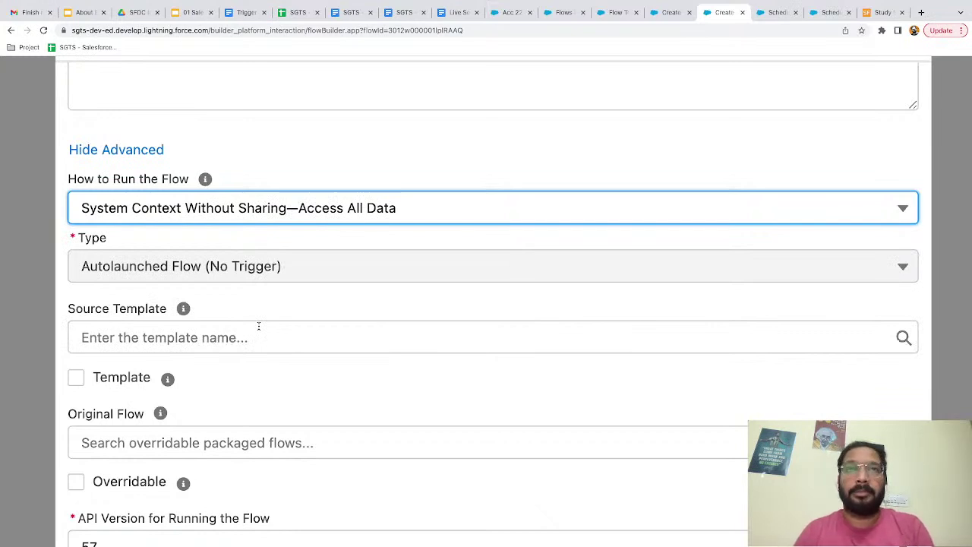
left_click(374, 196)
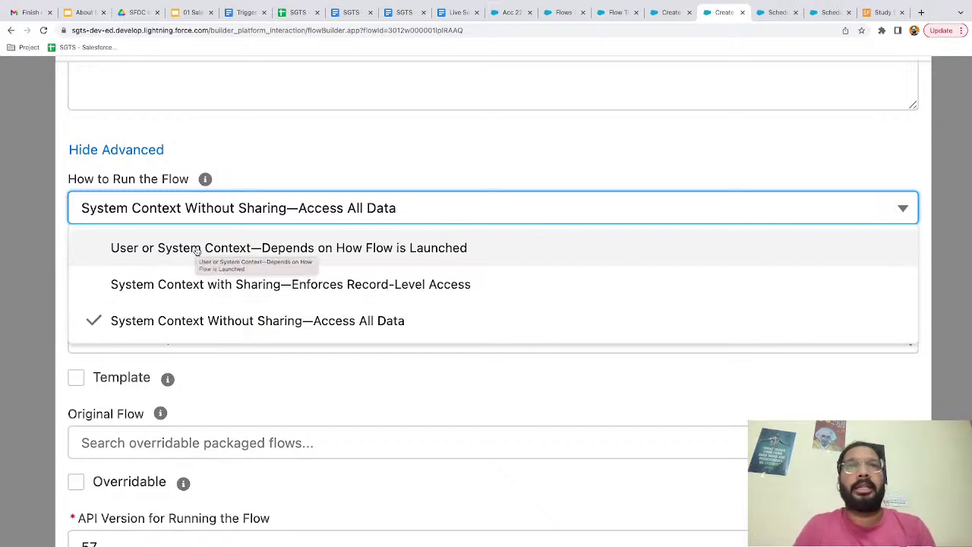
left_click(269, 205)
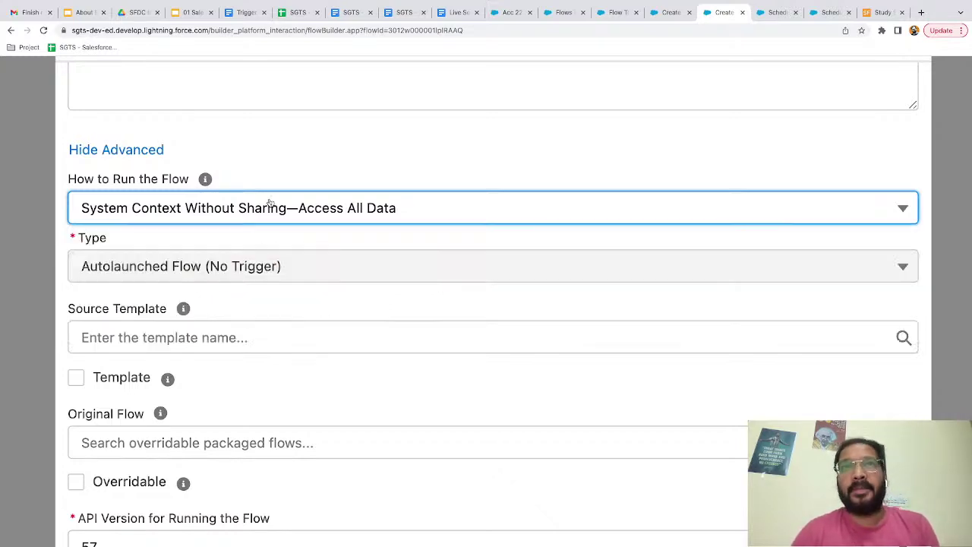
left_click(313, 176)
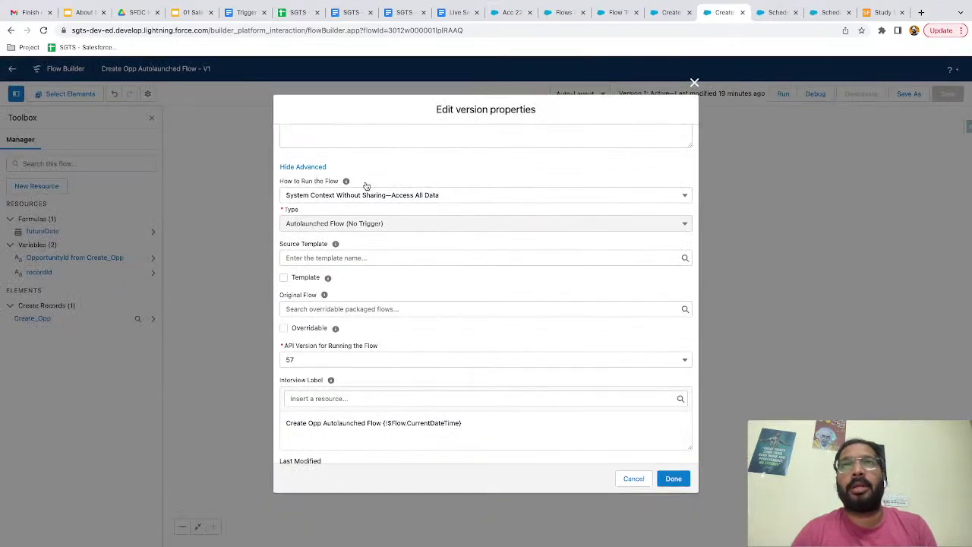
left_click(693, 83)
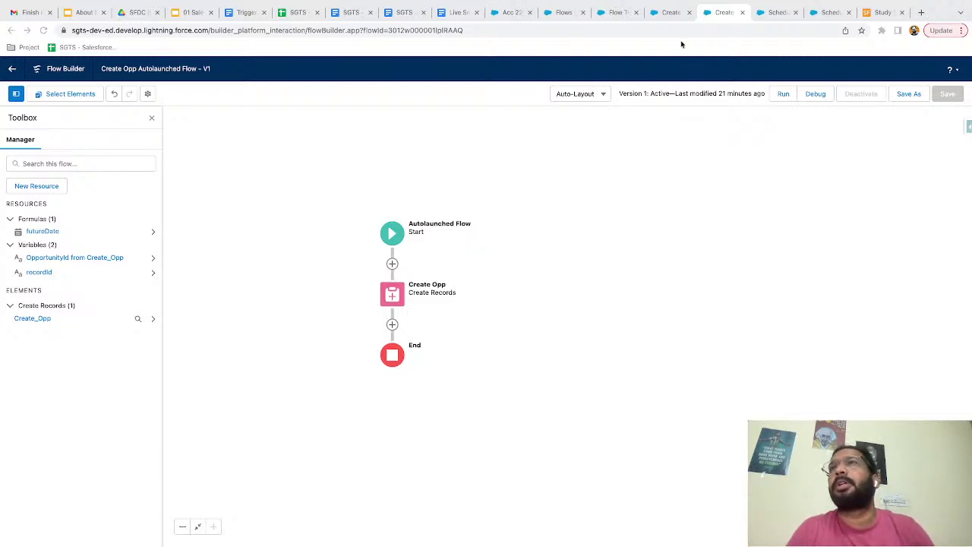
- Open the Developer Console from the Acc 2203 account page and return to the account
left_click(507, 12)
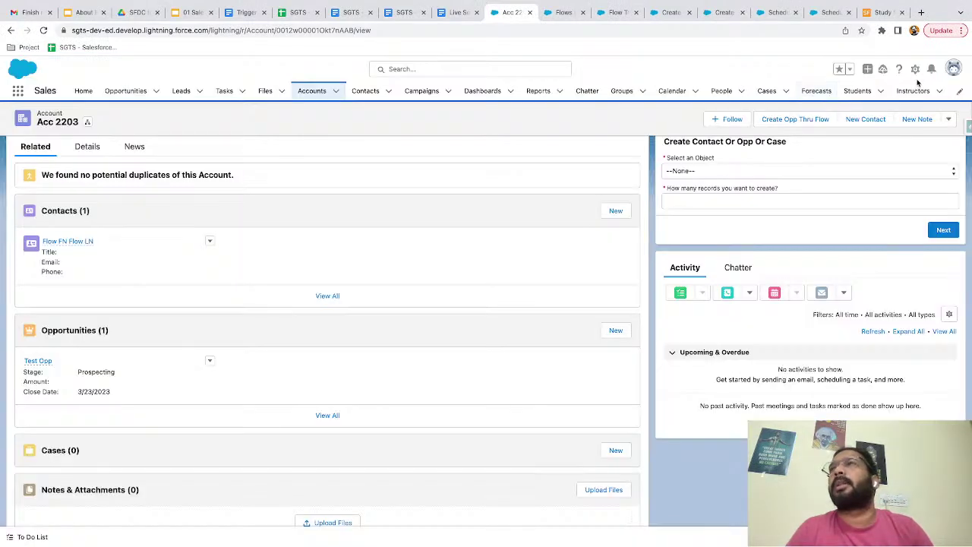
left_click(916, 69)
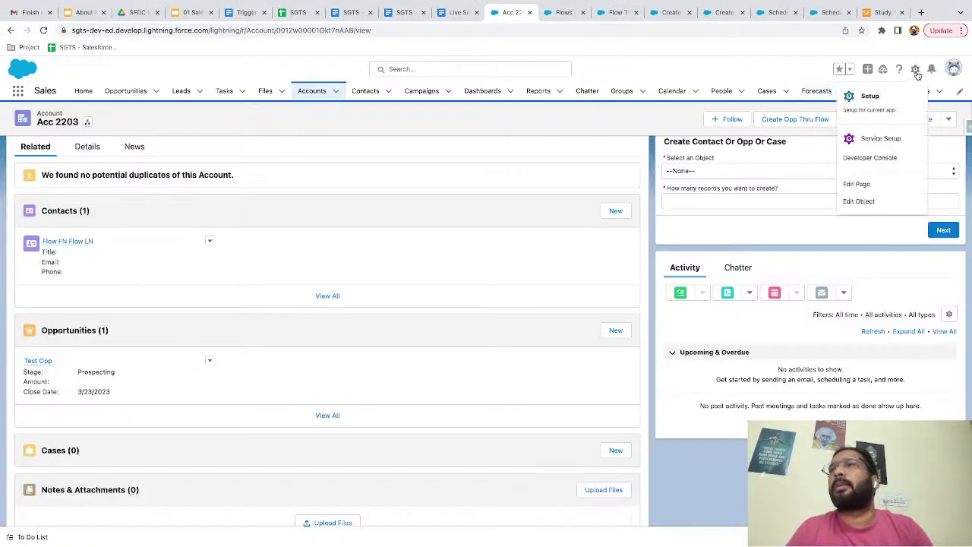
left_click(870, 158)
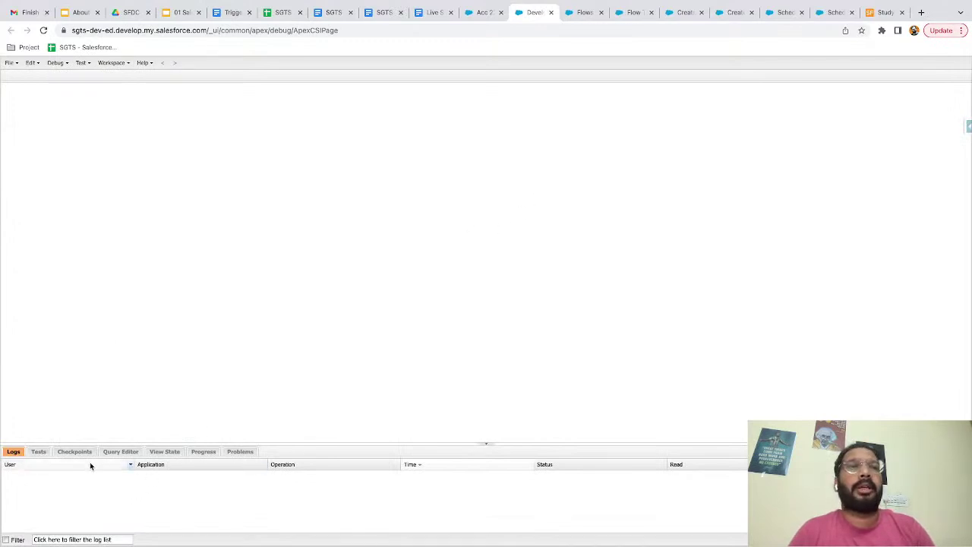
left_click(481, 14)
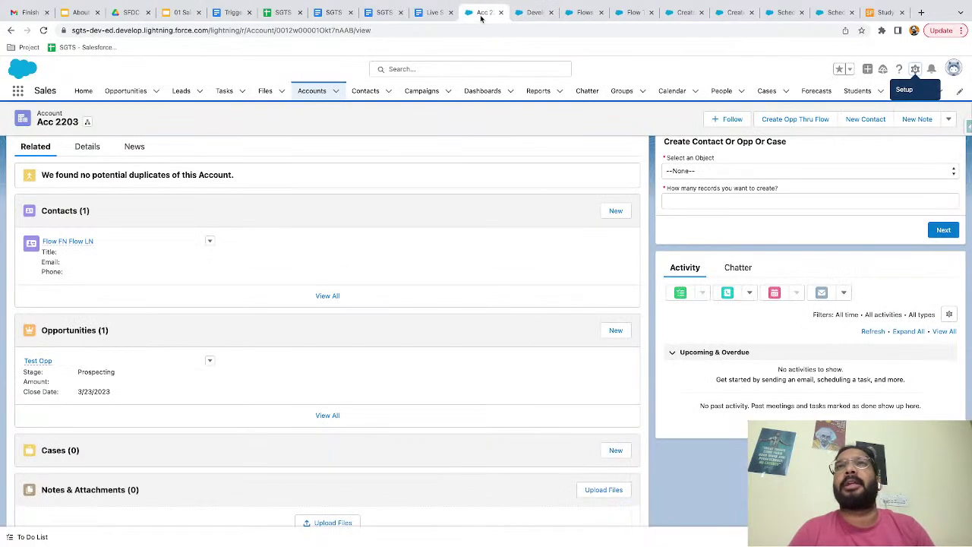
- Search Setup for "log" and open the Debug Logs page
left_click(583, 12)
double_click(31, 119)
type("log")
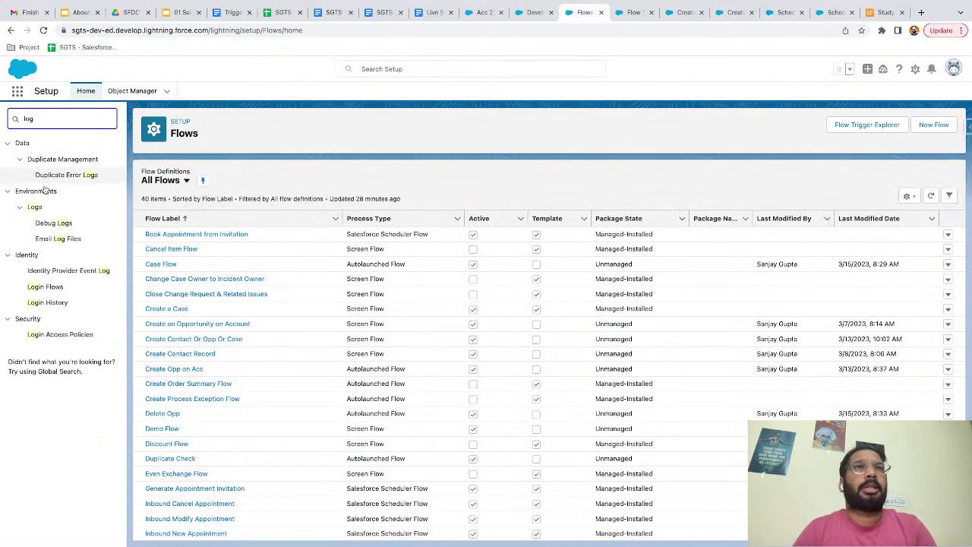
left_click(53, 223)
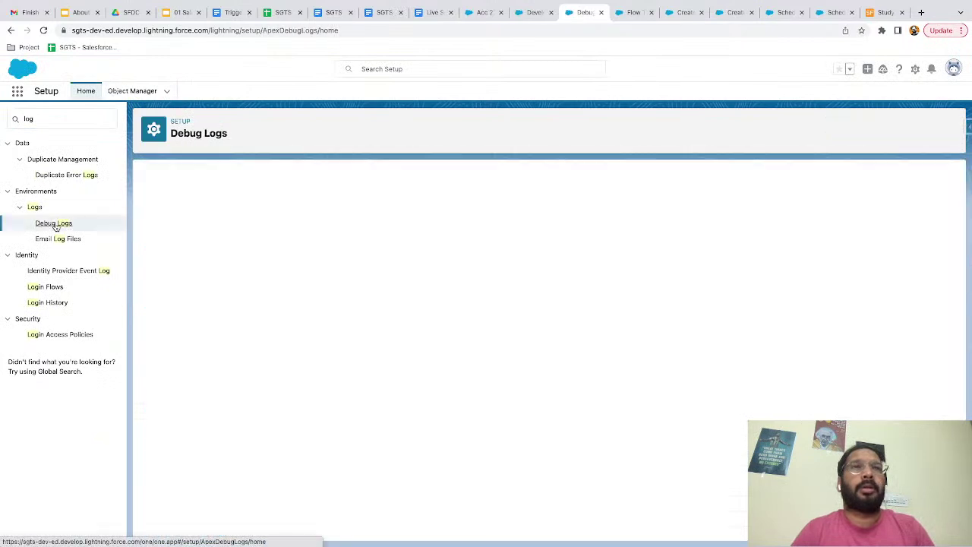